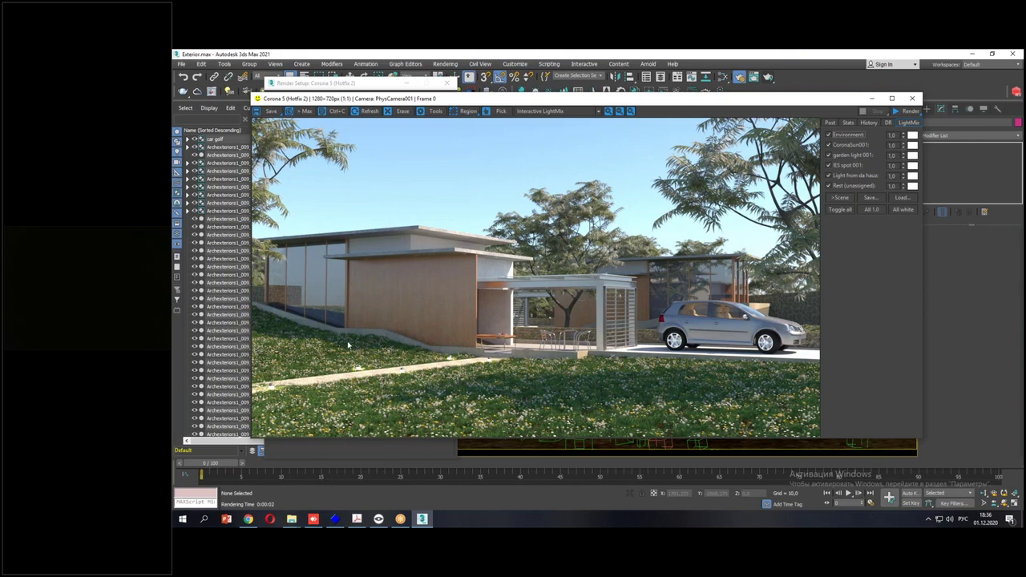
mouse_move(475, 351)
mouse_down()
mouse_move(334, 384)
mouse_move(425, 434)
mouse_move(820, 425)
mouse_move(854, 383)
mouse_move(499, 354)
mouse_up()
drag(315, 338, 424, 353)
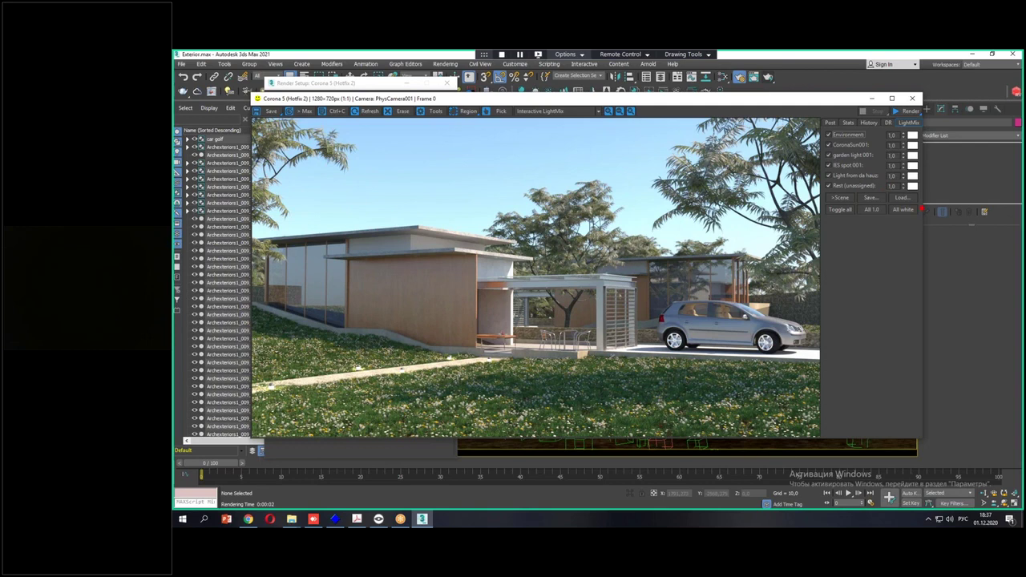
mouse_move(914, 210)
mouse_down()
mouse_move(815, 217)
mouse_move(809, 112)
mouse_move(919, 114)
mouse_move(918, 210)
mouse_up()
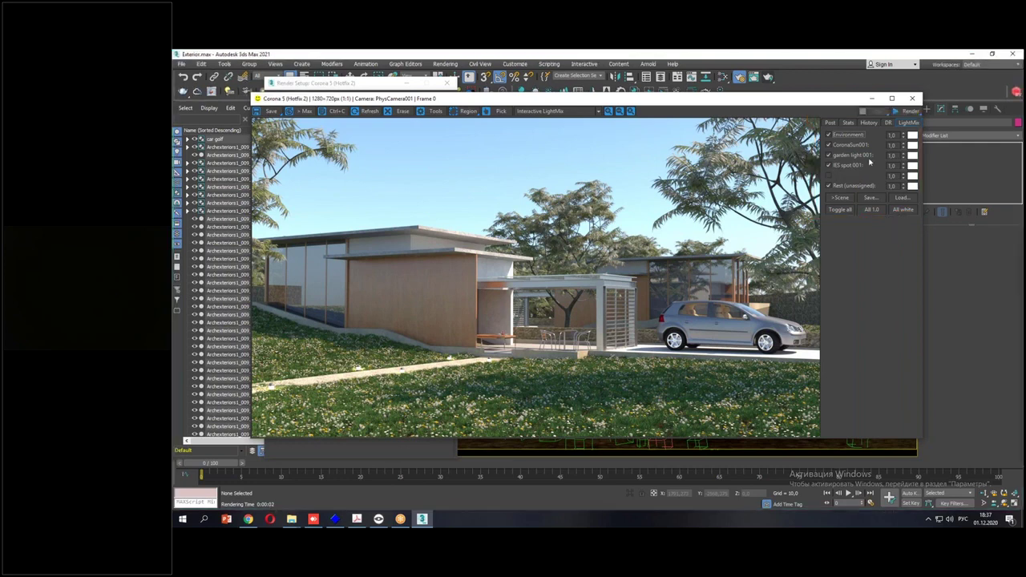
Switch off every LightMix layer except Environment to preview the sky lighting alone.
click(829, 136)
click(829, 145)
click(829, 175)
click(829, 186)
click(830, 154)
click(829, 165)
click(830, 135)
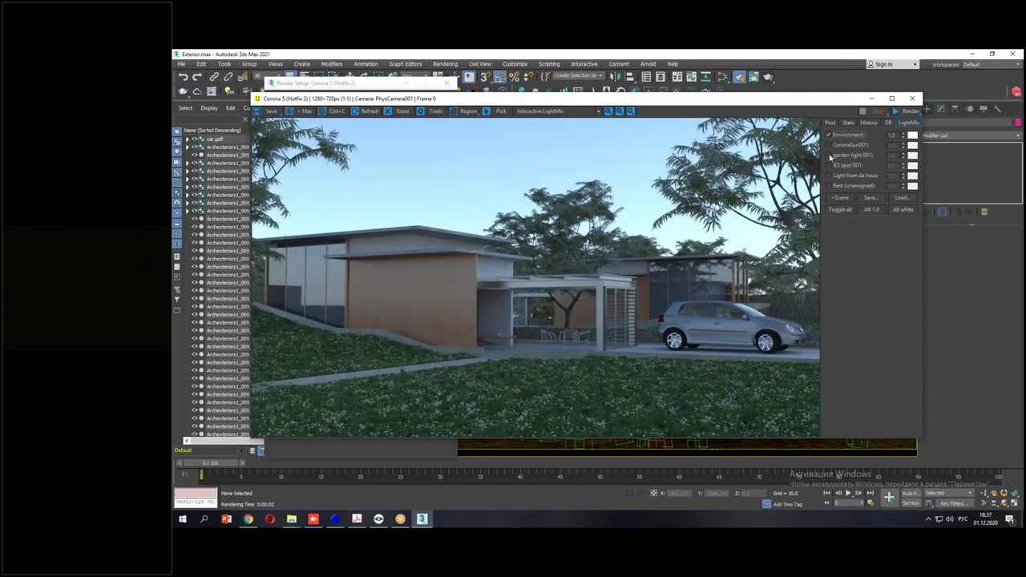
Enable CoronaSun001 and garden light 001, and switch the sun and Environment off to isolate the garden lights.
click(829, 145)
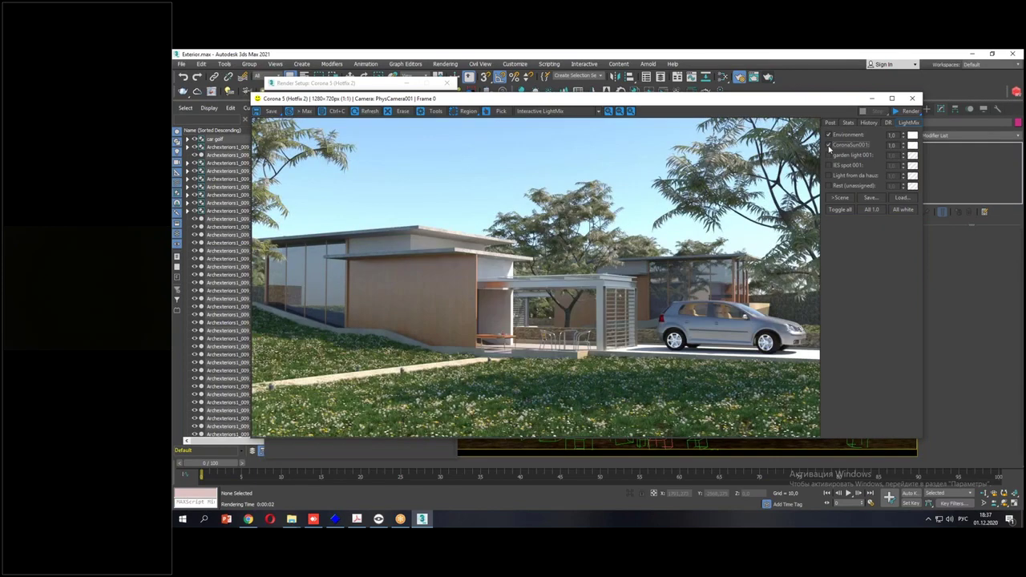
click(829, 154)
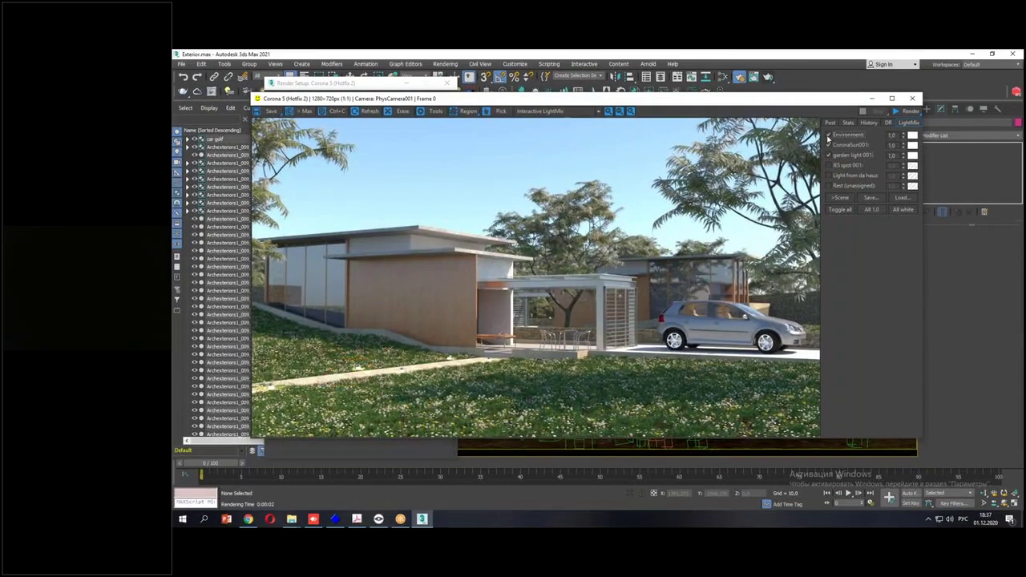
click(829, 144)
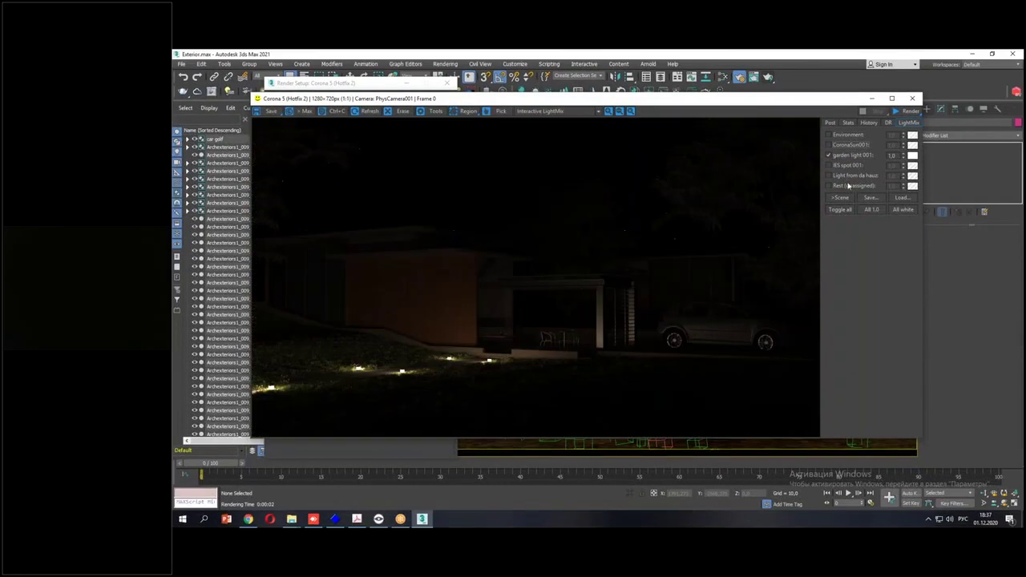
Replace the garden light 001 layer with IES spot 001 alone to preview the spotlights under the canopy.
click(829, 155)
click(829, 165)
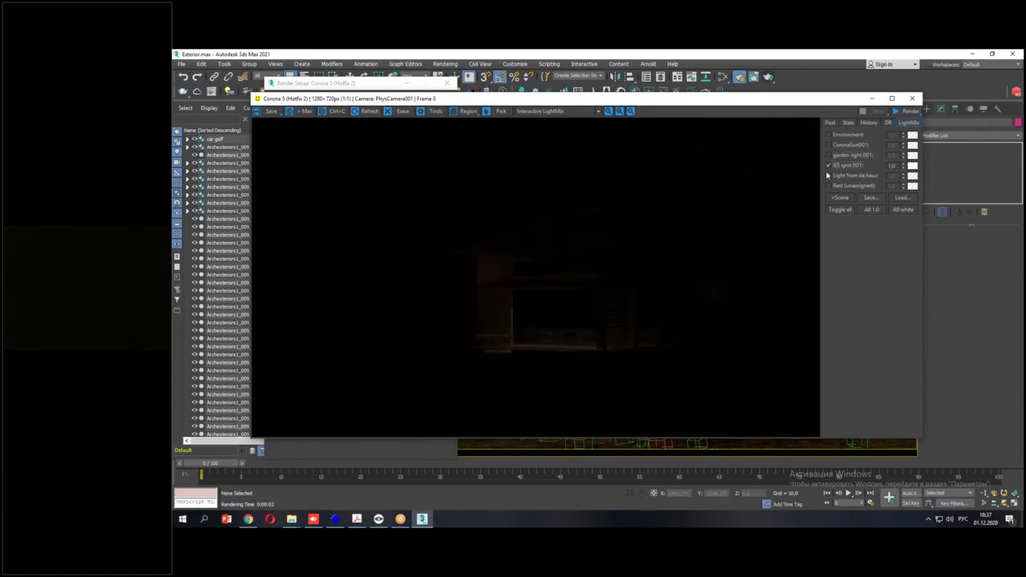
drag(514, 299, 505, 347)
mouse_move(536, 287)
mouse_down()
mouse_move(542, 329)
mouse_move(558, 335)
mouse_up()
drag(568, 305, 574, 327)
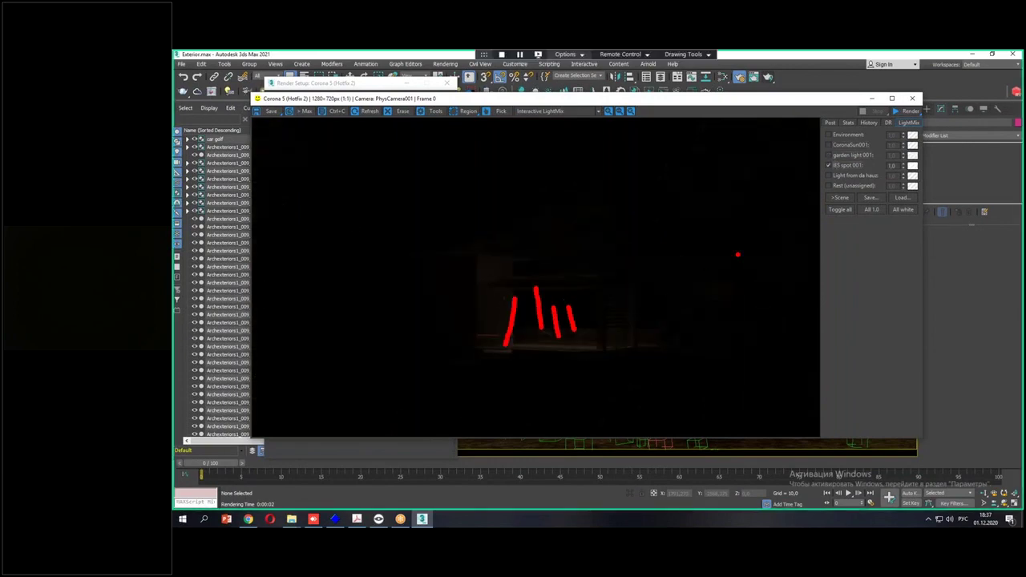
key(Escape)
Isolate the Light from da haus layer and after it the Rest (unassigned) layer in LightMix.
click(829, 166)
click(829, 175)
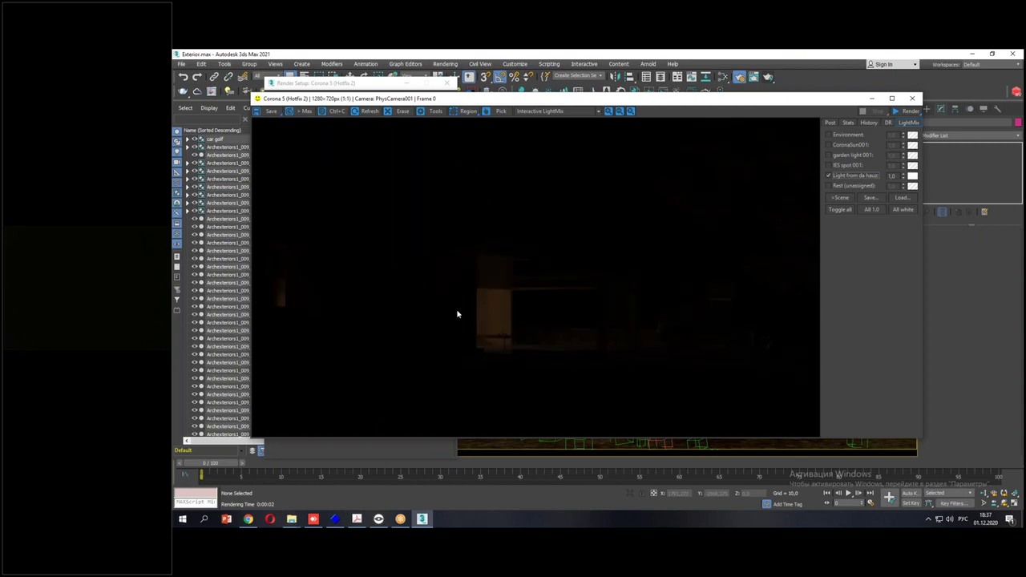
click(829, 176)
click(829, 185)
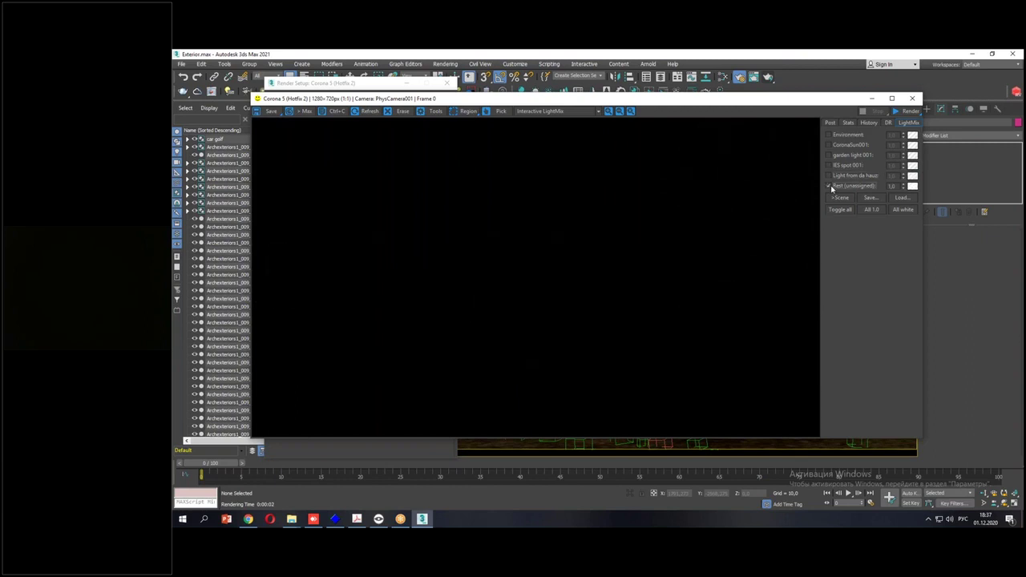
Switch the Environment, CoronaSun001, garden light, IES spot and Light from da haus layers back on.
click(830, 134)
click(829, 145)
click(829, 155)
click(829, 165)
click(829, 175)
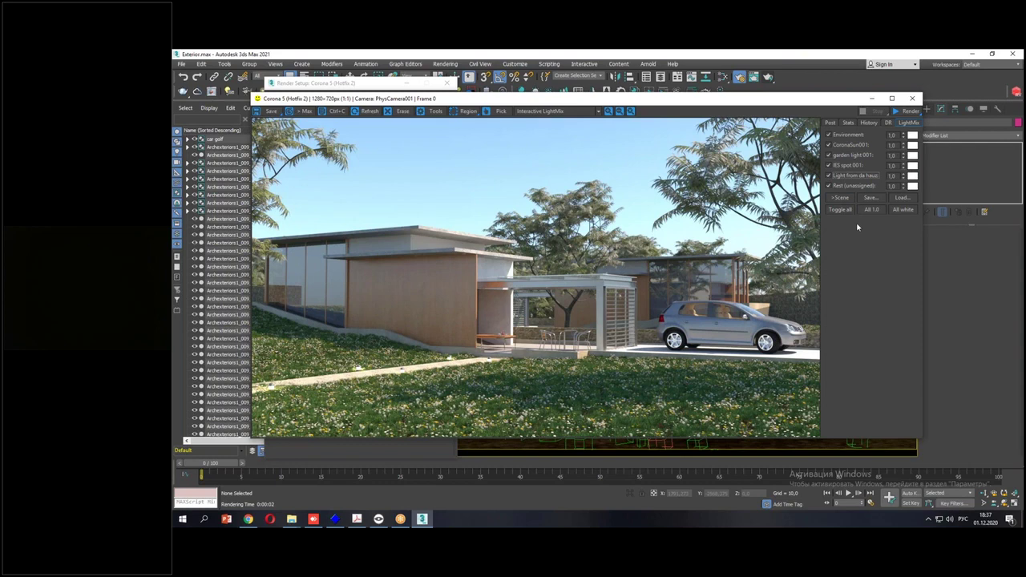
Mix a night look with Environment at 0.060, CoronaSun001 off and Light from da haus at about 34.14.
drag(904, 135, 909, 211)
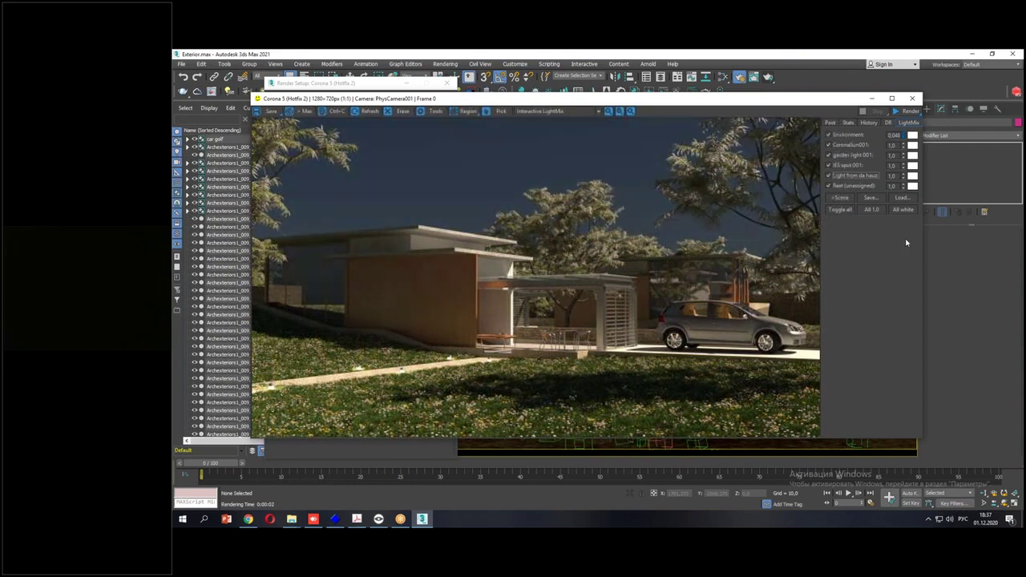
click(828, 144)
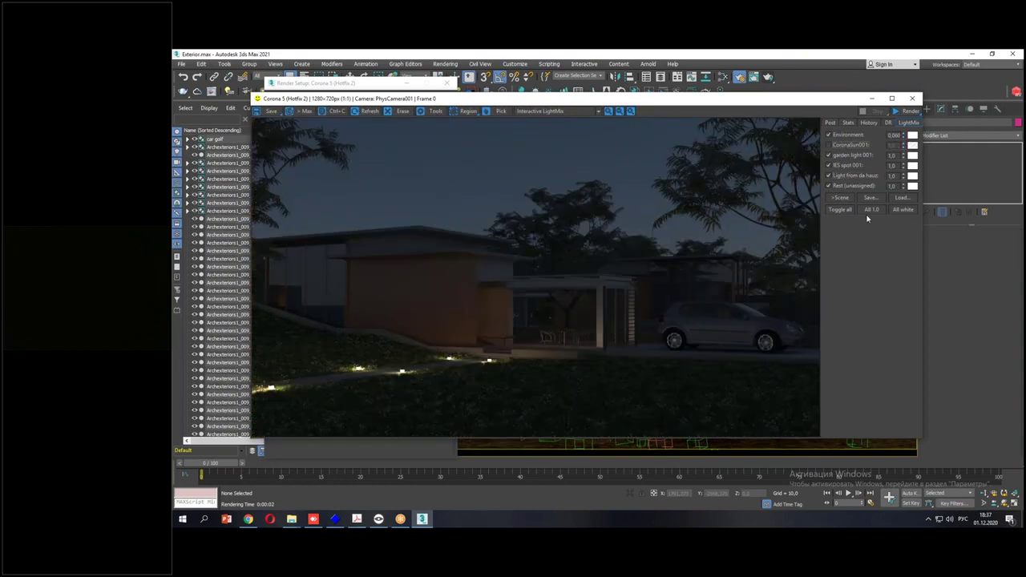
drag(905, 176, 850, 297)
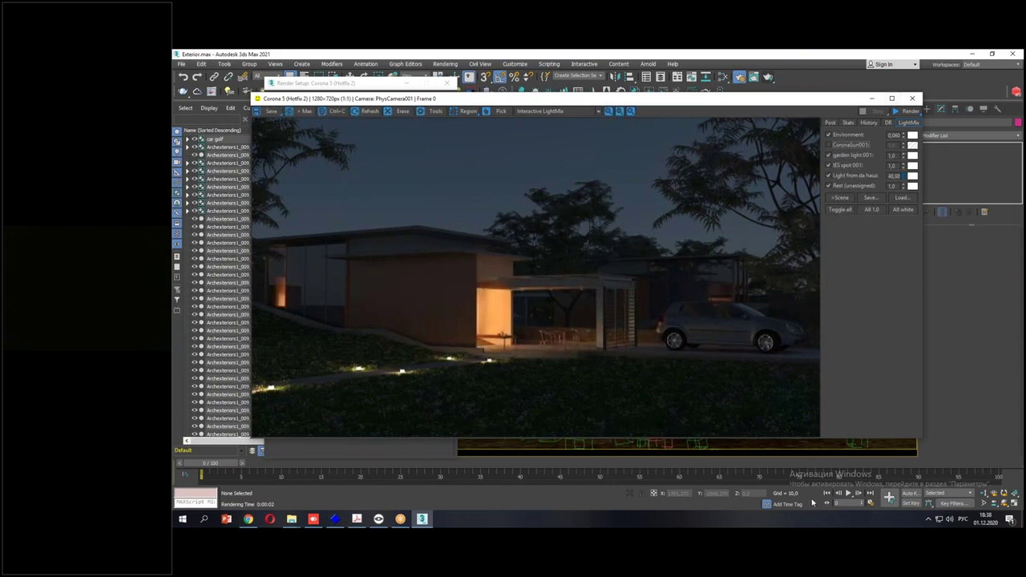
drag(805, 239, 805, 473)
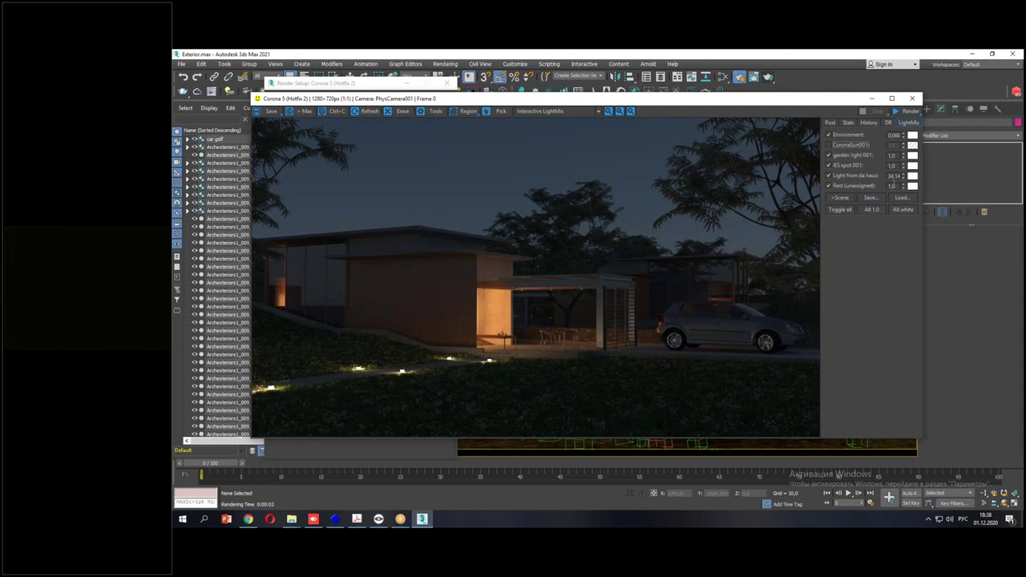
Restore the daylight mix by setting Light from da haus and Environment to 1 and enabling CoronaSun001.
double_click(894, 176)
text(1)
key(Return)
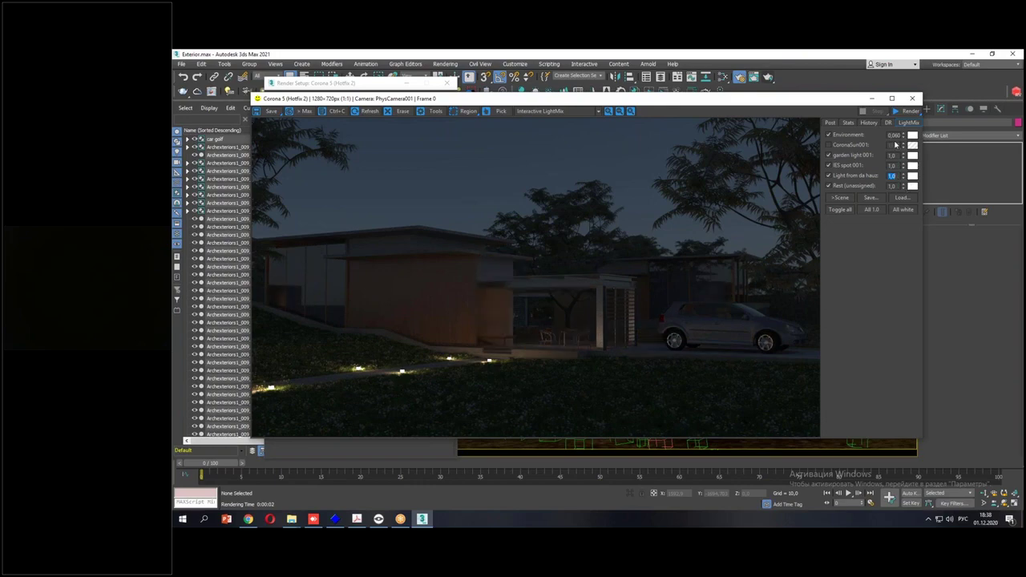
drag(903, 135, 905, 147)
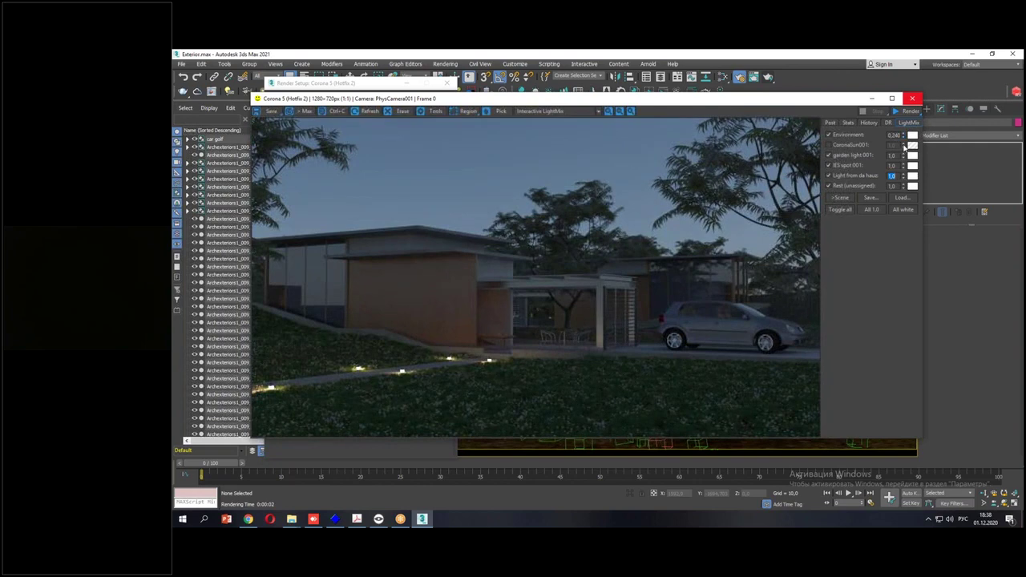
double_click(893, 135)
text(1)
key(Return)
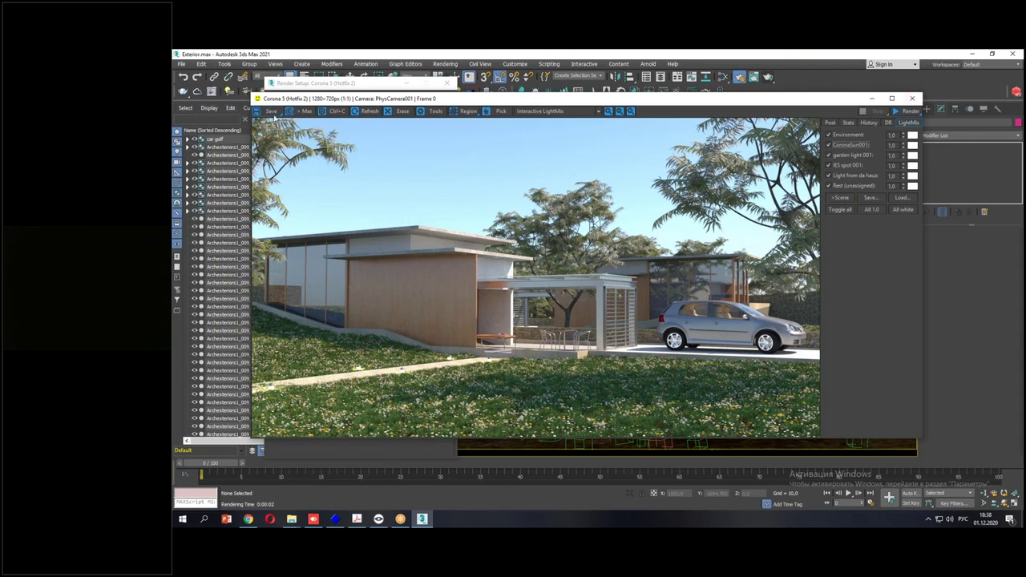
Start saving the rendered image and create and open a new folder named renders inside Exterior 4 times.
click(274, 112)
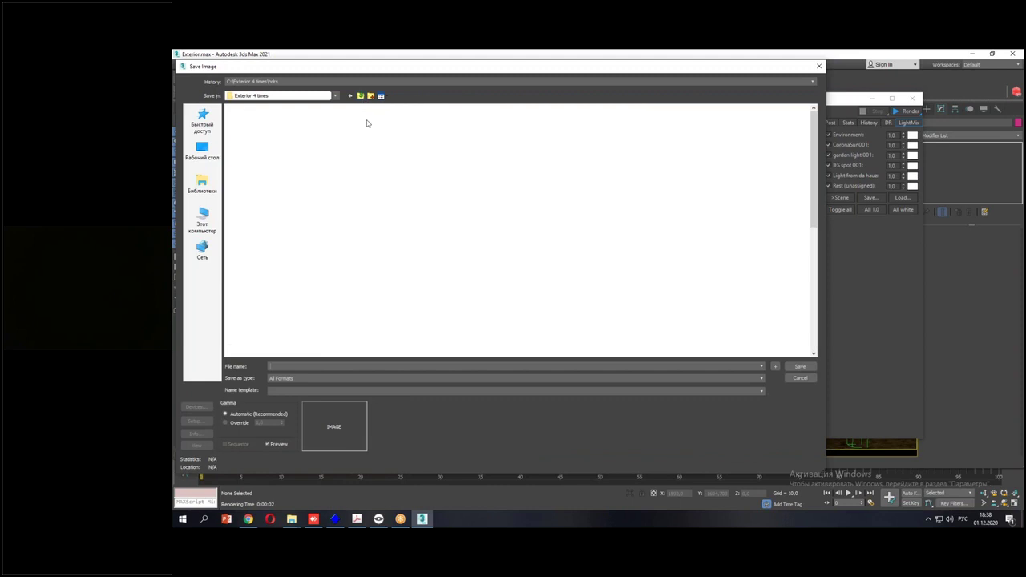
right_click(376, 166)
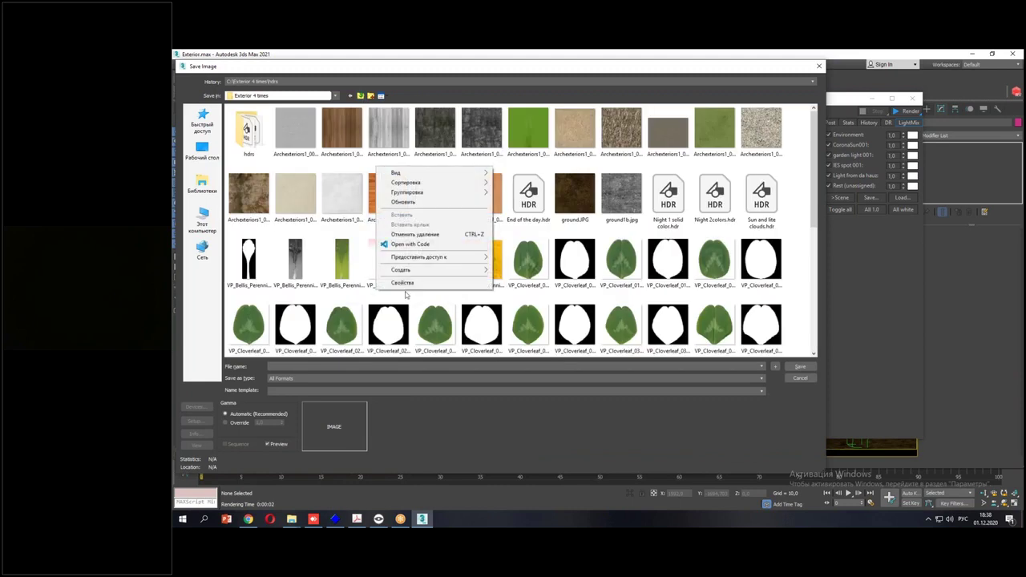
mouse_move(417, 273)
click(517, 272)
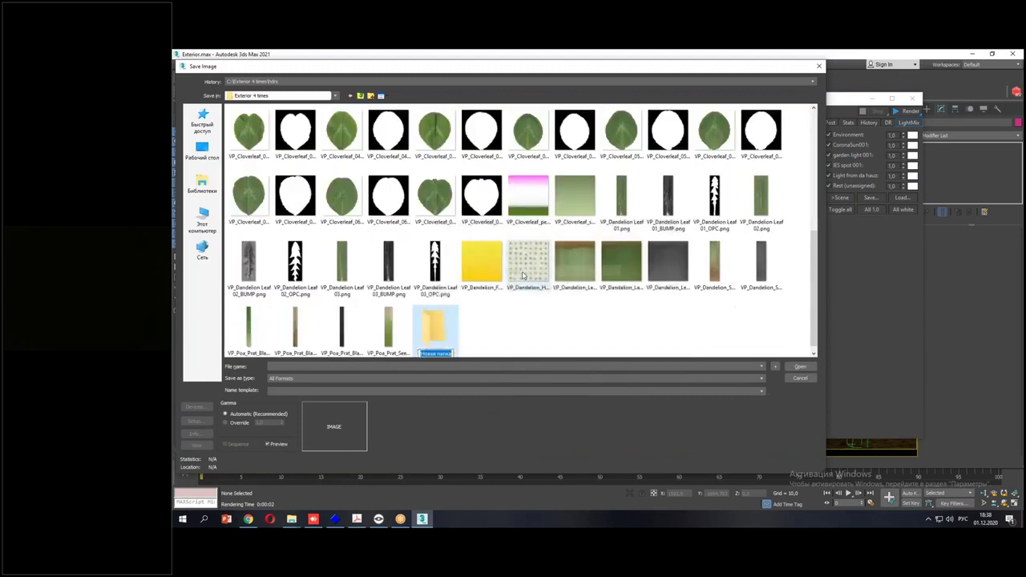
text(купяж)
key(BackSpace)
key(BackSpace)
key(BackSpace)
key(BackSpace)
key(BackSpace)
key(BackSpace)
key(alt+shift)
text(renders)
key(Return)
key(Return)
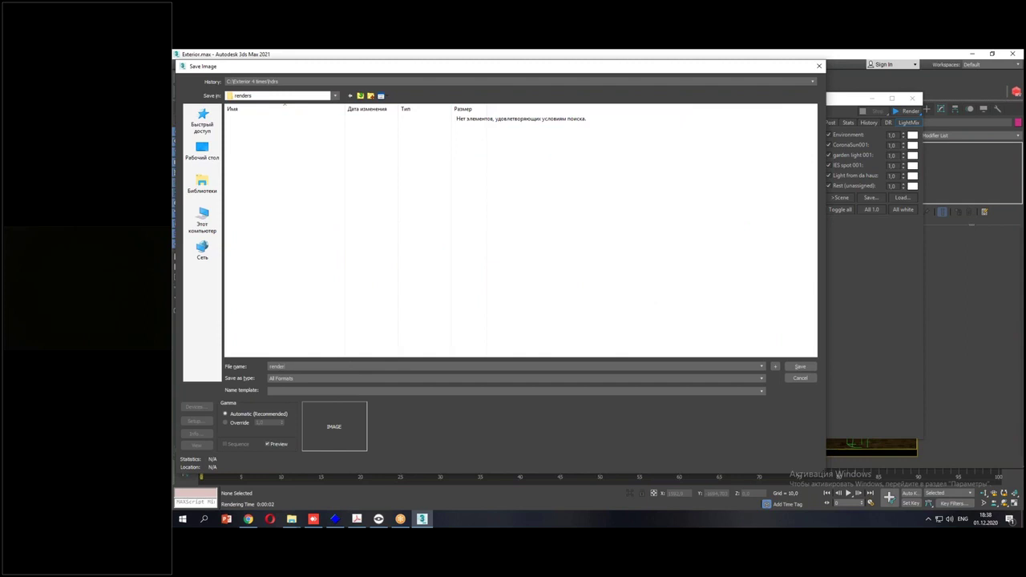
Save the image in the renders folder as a JPEG file named render1 with the default JPEG quality settings.
click(350, 379)
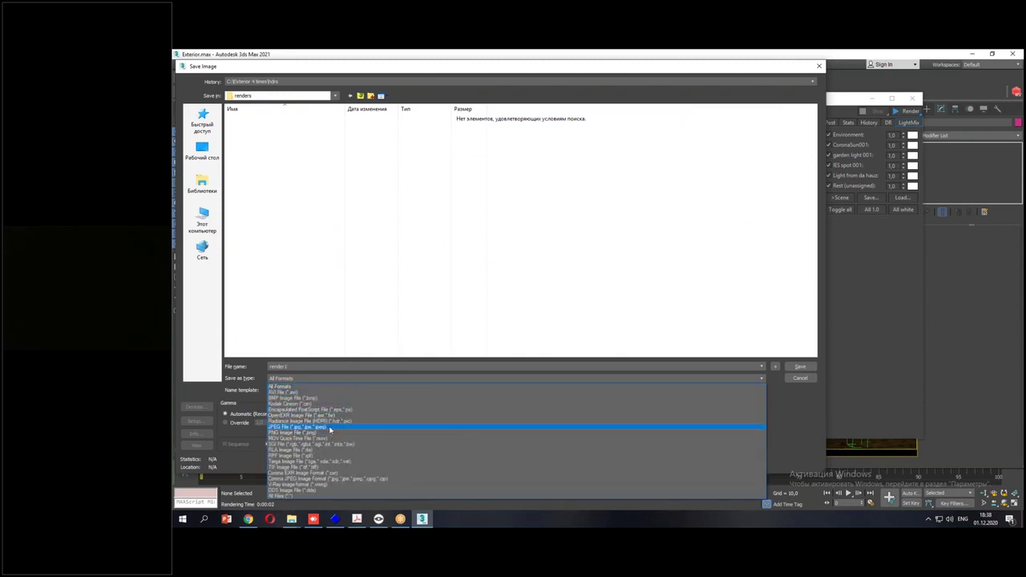
click(327, 426)
click(799, 367)
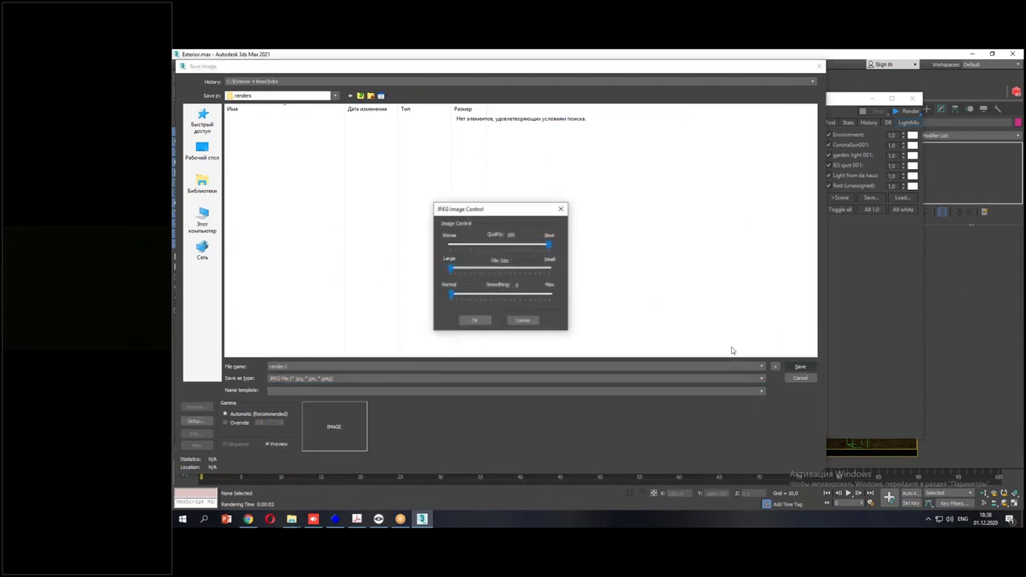
click(476, 319)
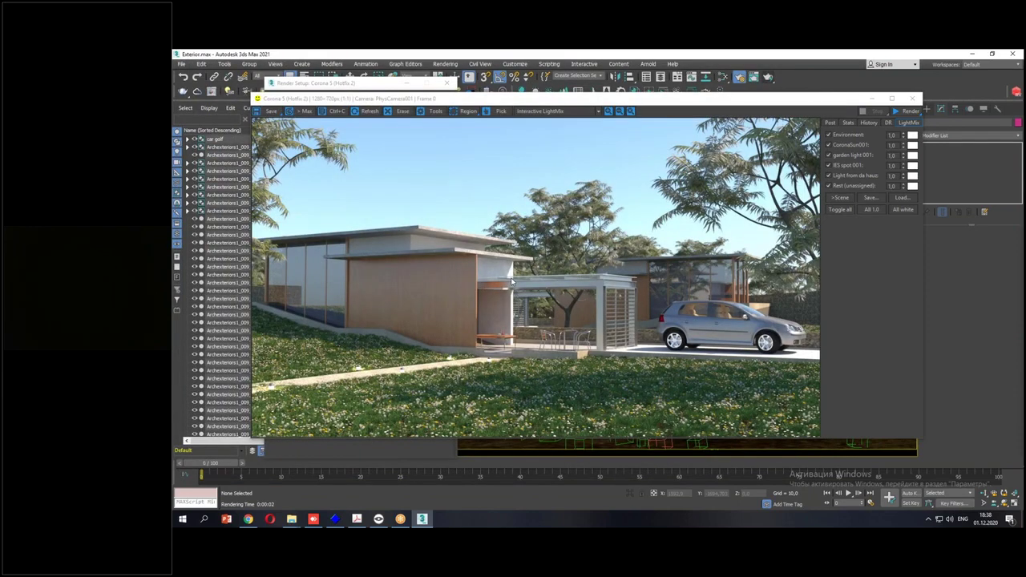
Cancel the newly started render and close the Corona frame buffer and the Render Setup window.
click(916, 110)
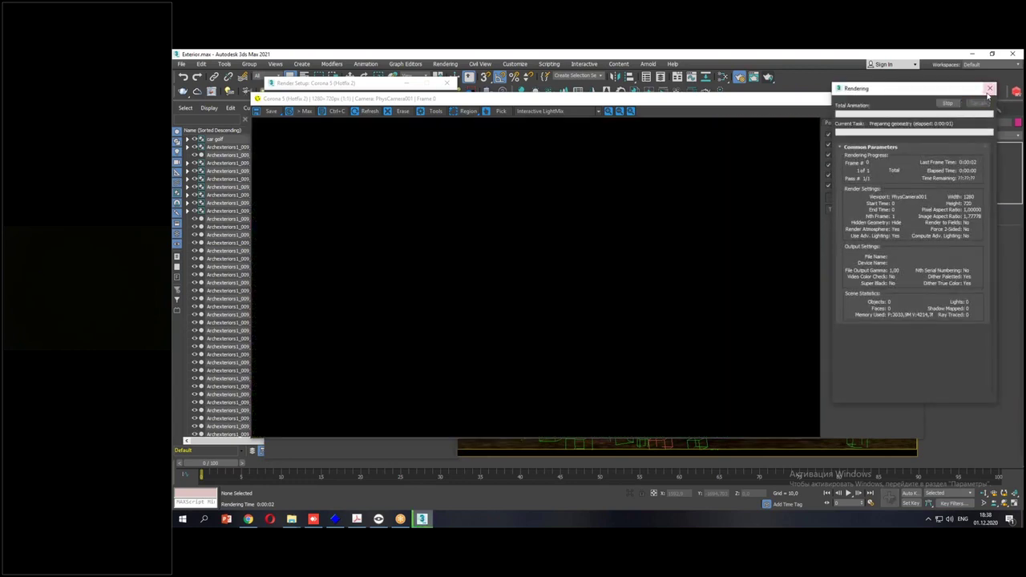
click(982, 105)
click(911, 99)
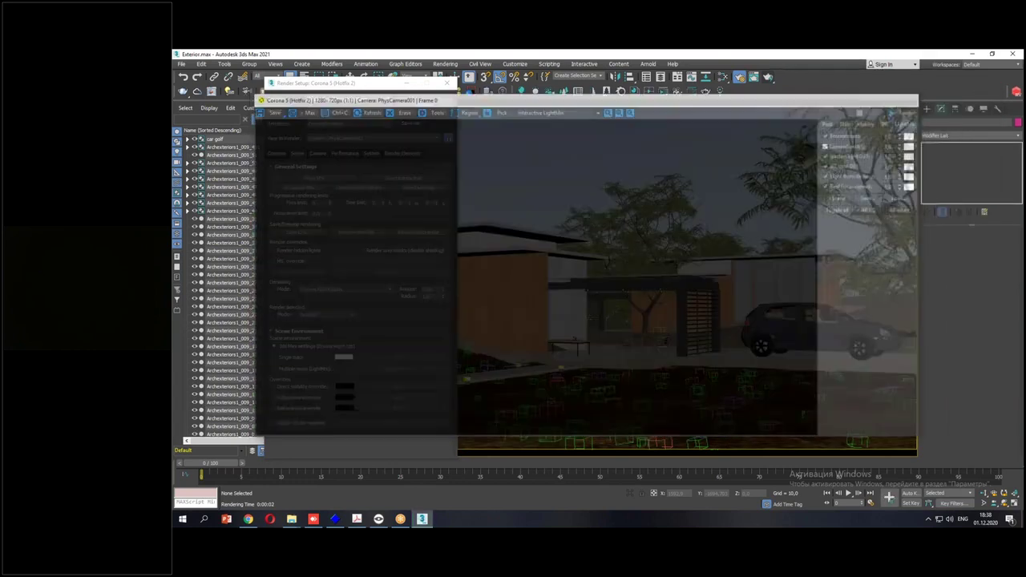
click(447, 82)
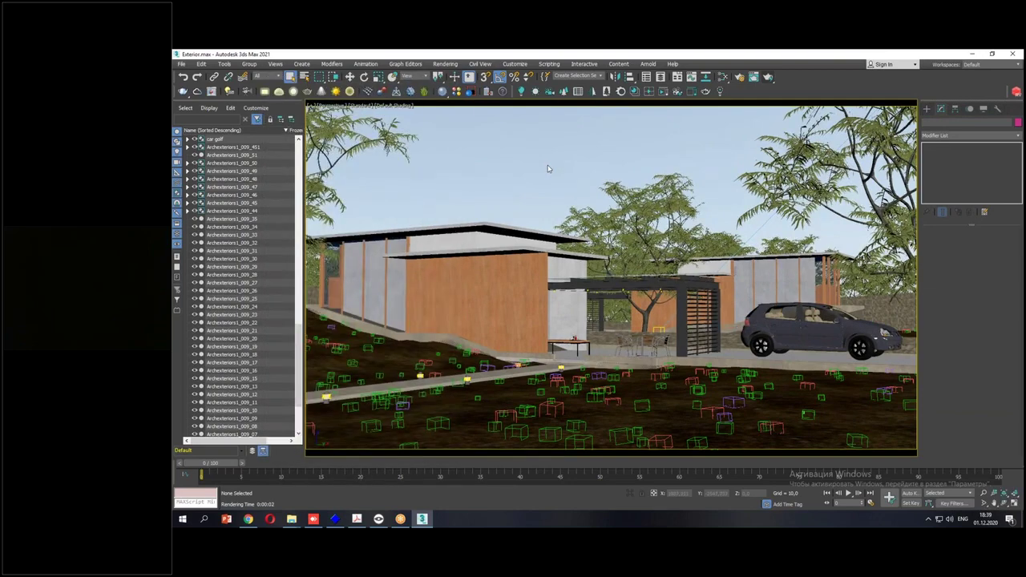
Delete the CoronaSun001 light together with its target from the scene.
key(p)
alt+middle_drag(513, 281, 813, 231)
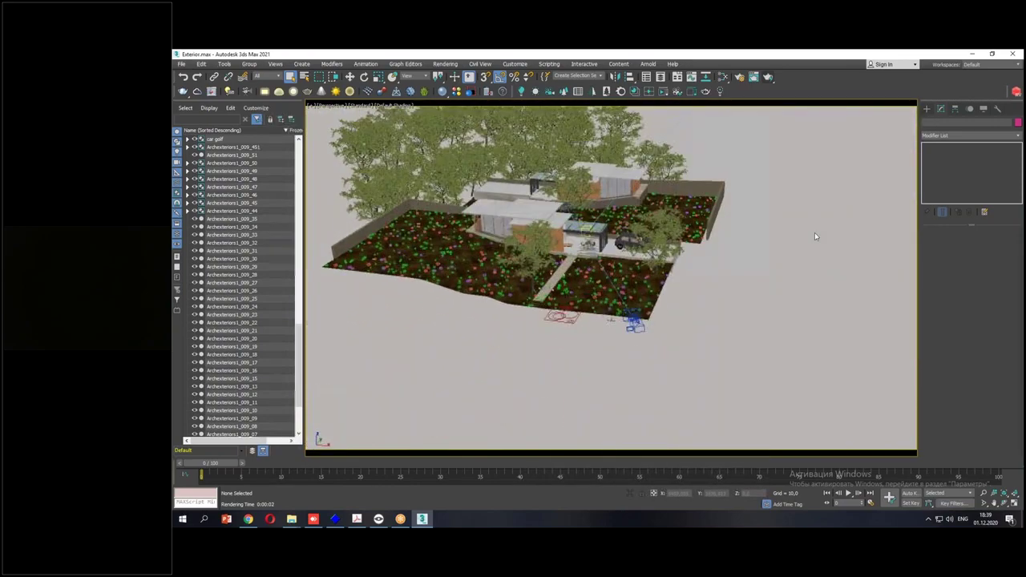
key(c)
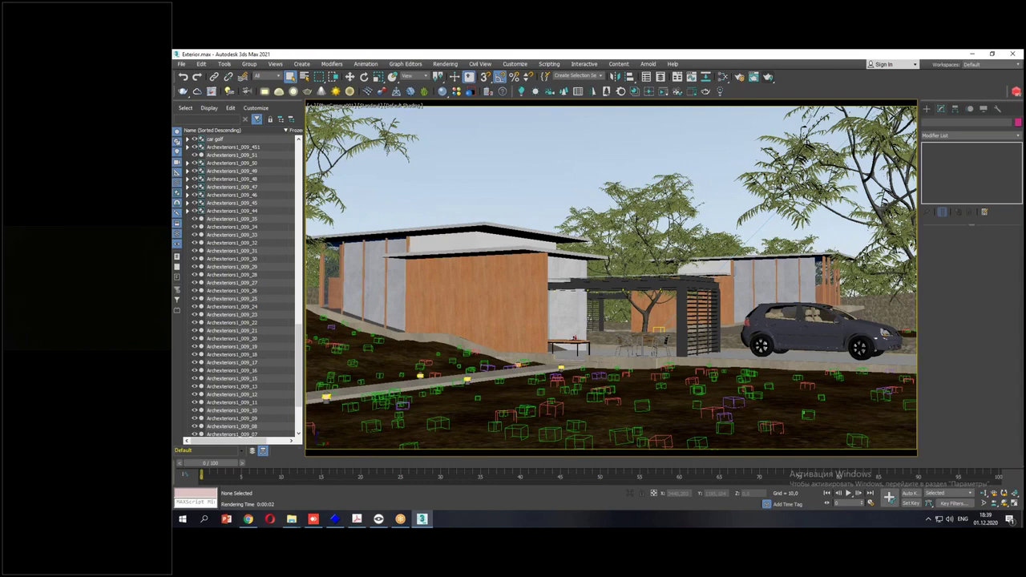
key(alt+w)
middle_drag(577, 235, 566, 189)
click(567, 190)
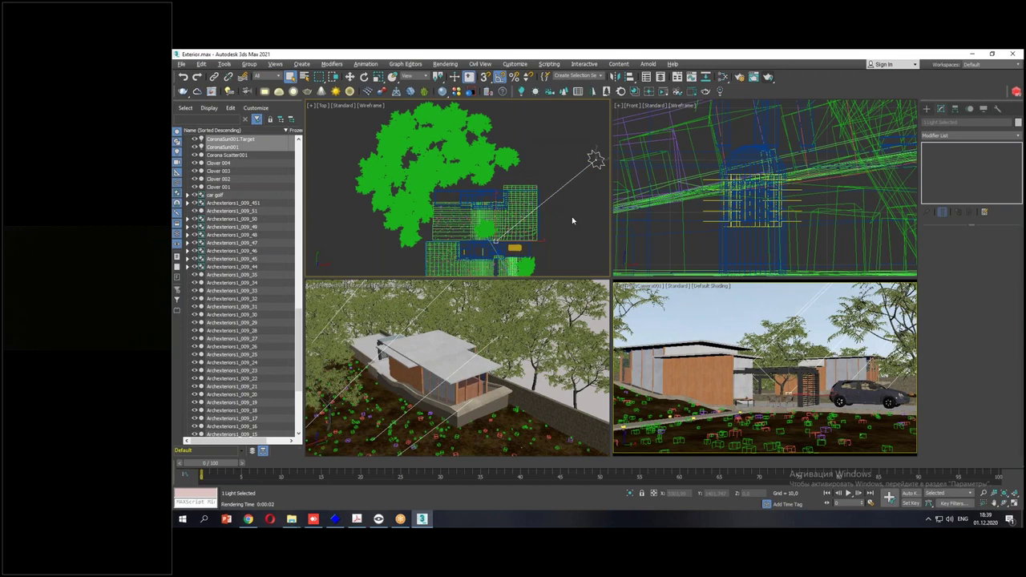
key(Delete)
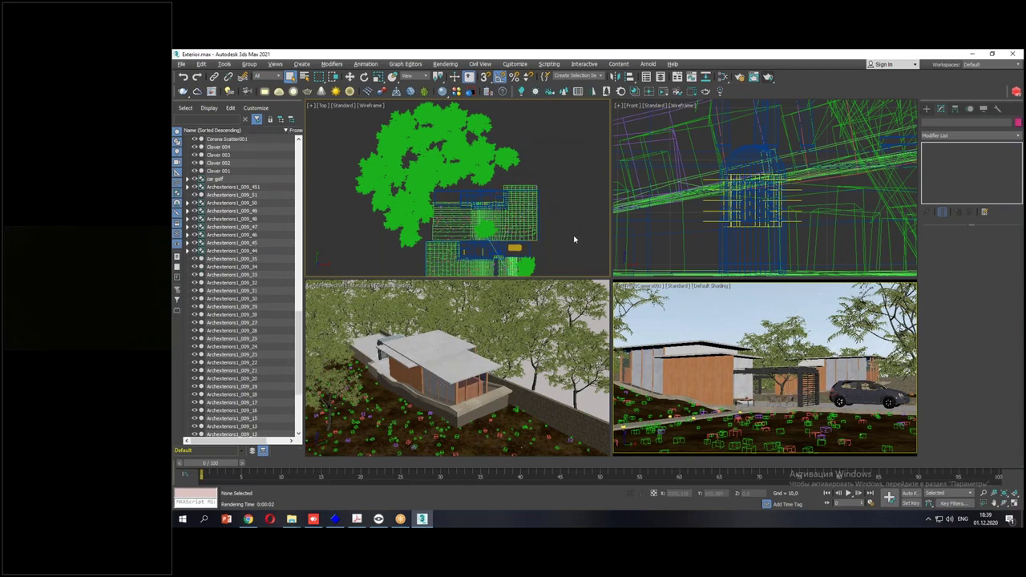
Clear the CoronaSky environment map from the scene's background settings and close the Environment and Effects window.
middle_drag(573, 234, 559, 181)
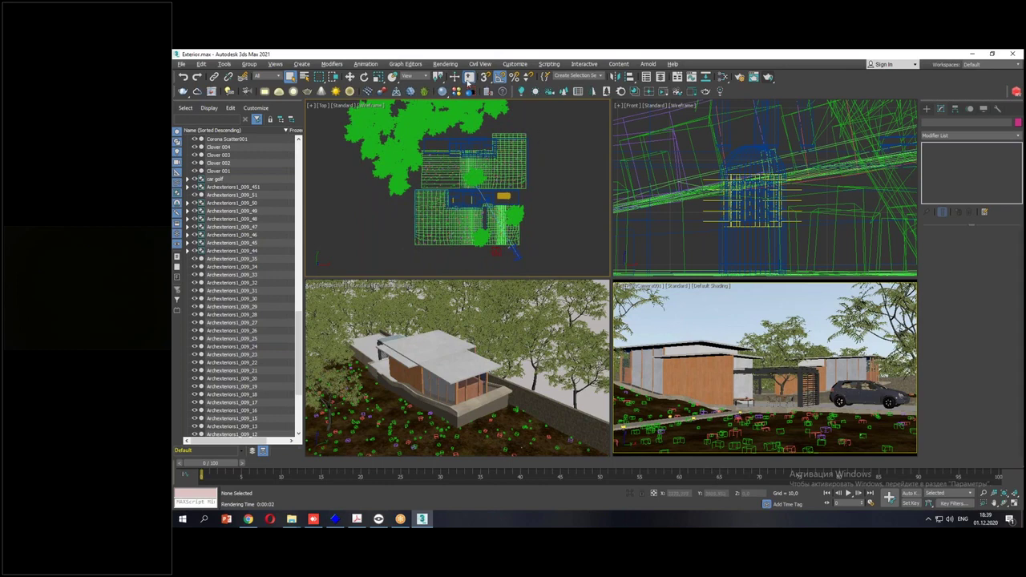
click(446, 64)
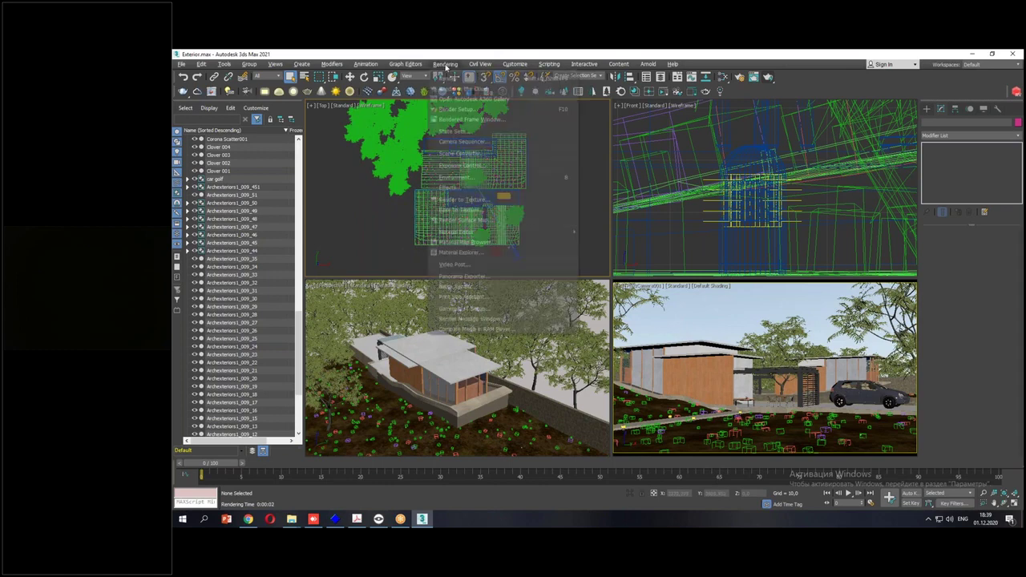
click(473, 184)
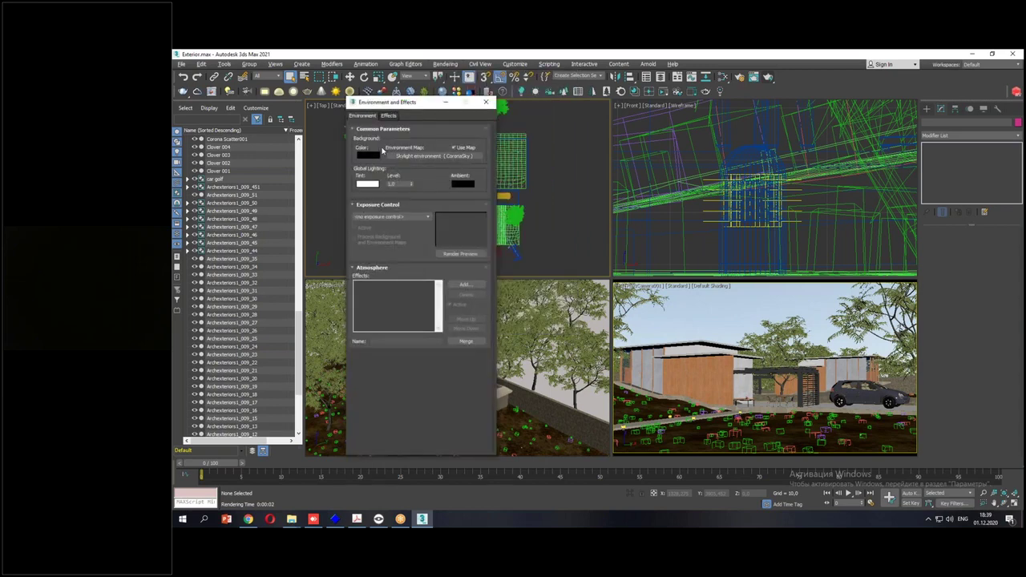
mouse_move(485, 168)
mouse_down()
mouse_move(512, 167)
mouse_move(503, 138)
mouse_up()
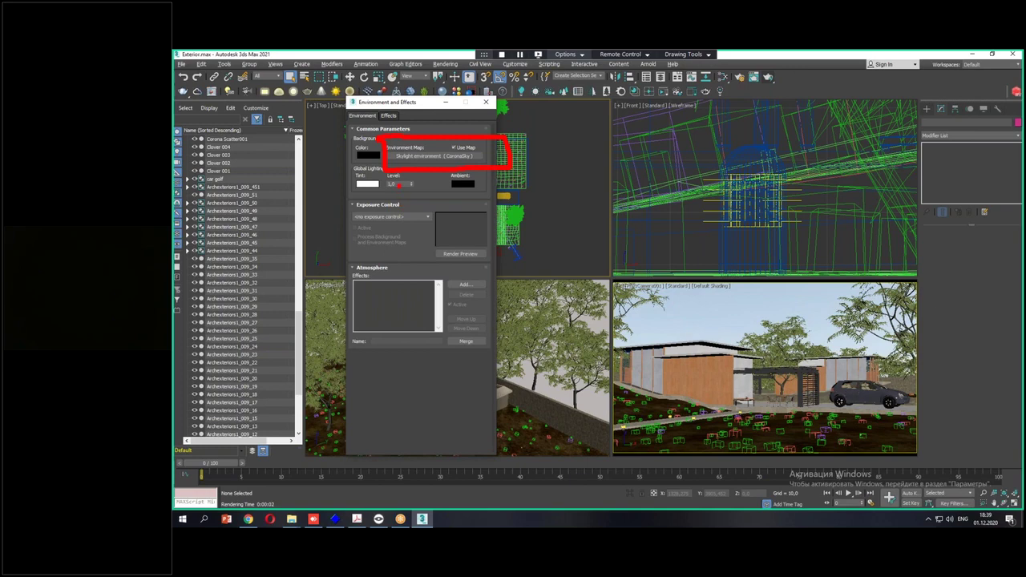
right_click(435, 155)
click(444, 183)
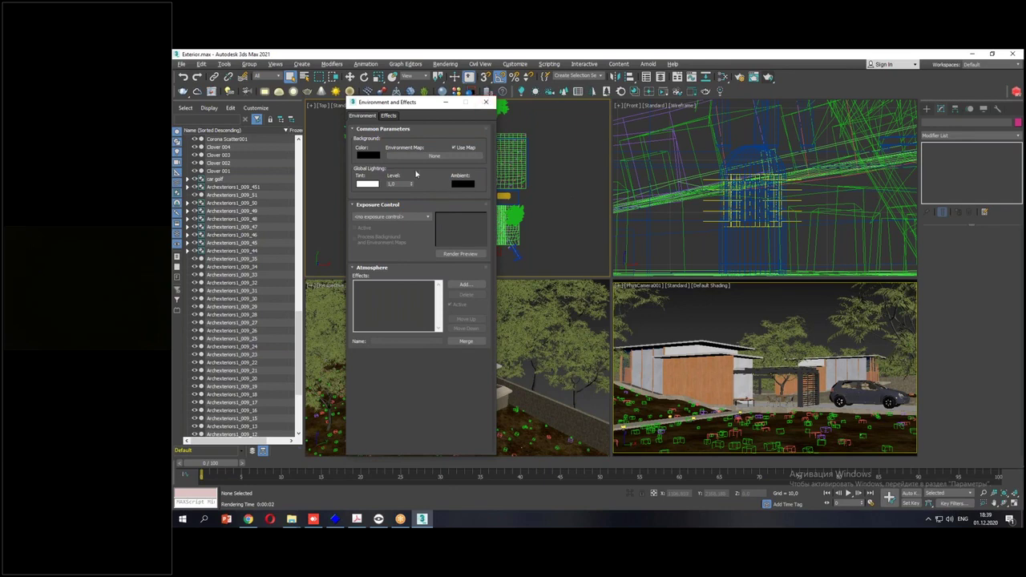
drag(405, 147, 472, 180)
drag(467, 134, 407, 206)
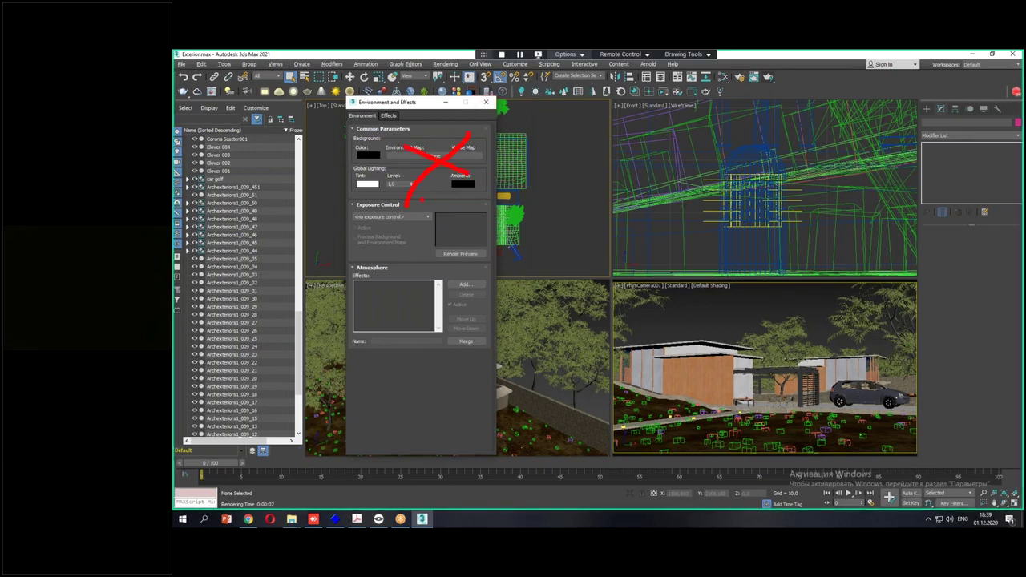
click(485, 102)
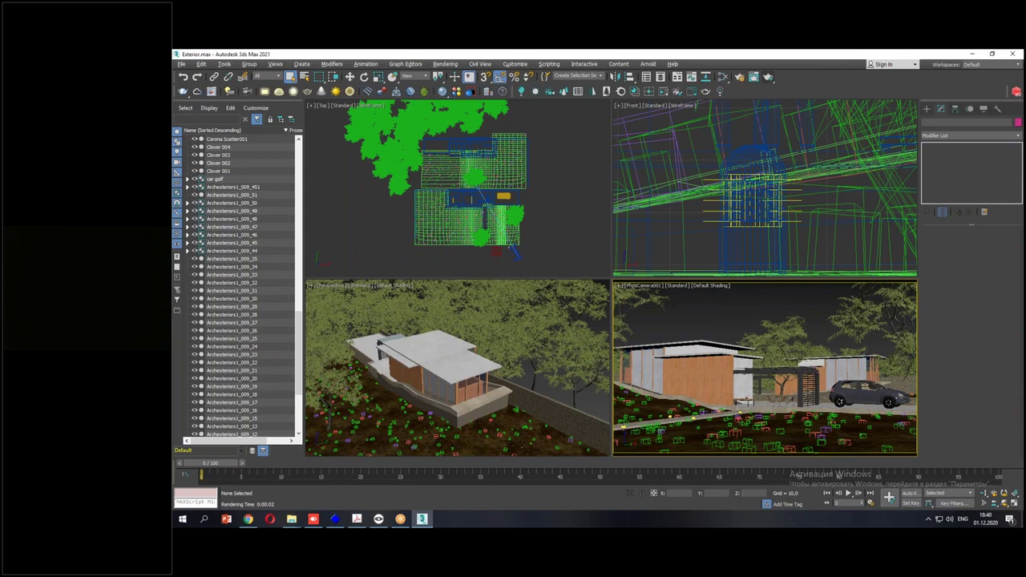
Examine the whole house site and the empty space around it from a distance in the Perspective view.
scroll(495, 389, down, 10)
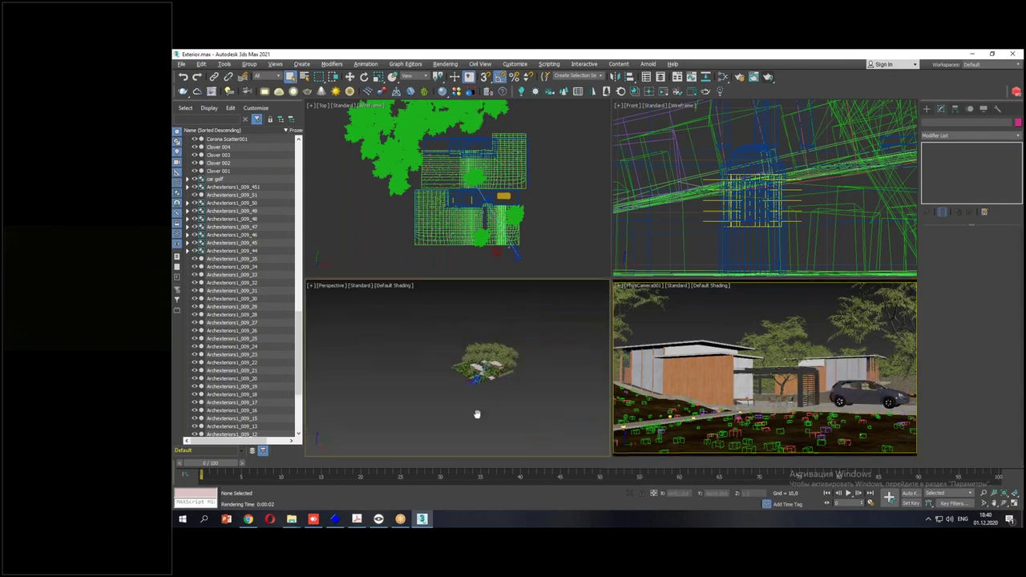
key(alt+w)
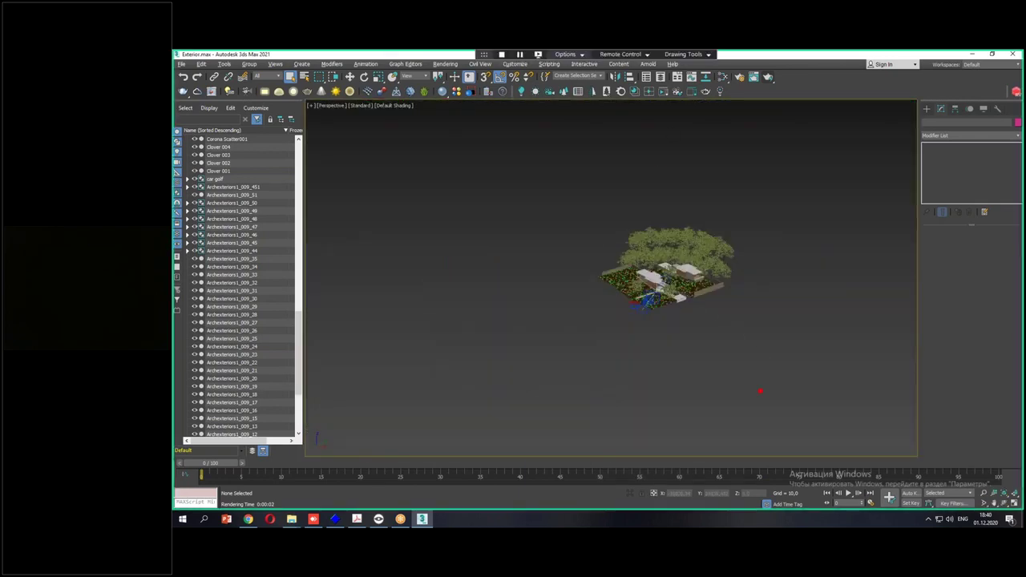
mouse_move(566, 386)
mouse_down()
mouse_move(523, 149)
mouse_move(727, 103)
mouse_move(812, 250)
mouse_move(780, 367)
mouse_move(860, 240)
mouse_move(750, 103)
mouse_move(645, 79)
mouse_move(800, 120)
mouse_move(853, 258)
mouse_up()
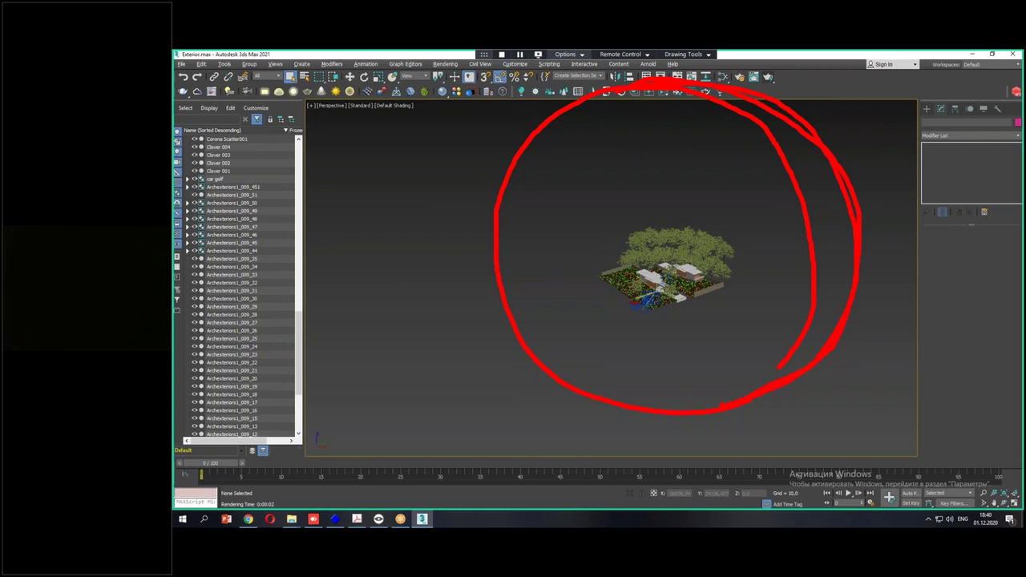
mouse_move(500, 273)
mouse_down()
mouse_move(672, 329)
mouse_move(853, 261)
mouse_move(680, 217)
mouse_move(561, 245)
mouse_up()
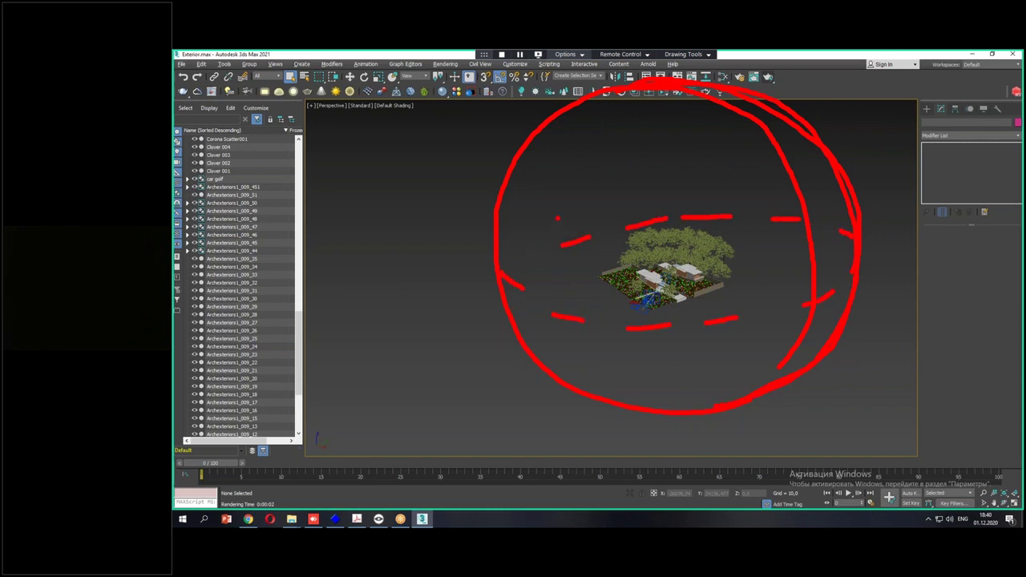
drag(571, 157, 569, 153)
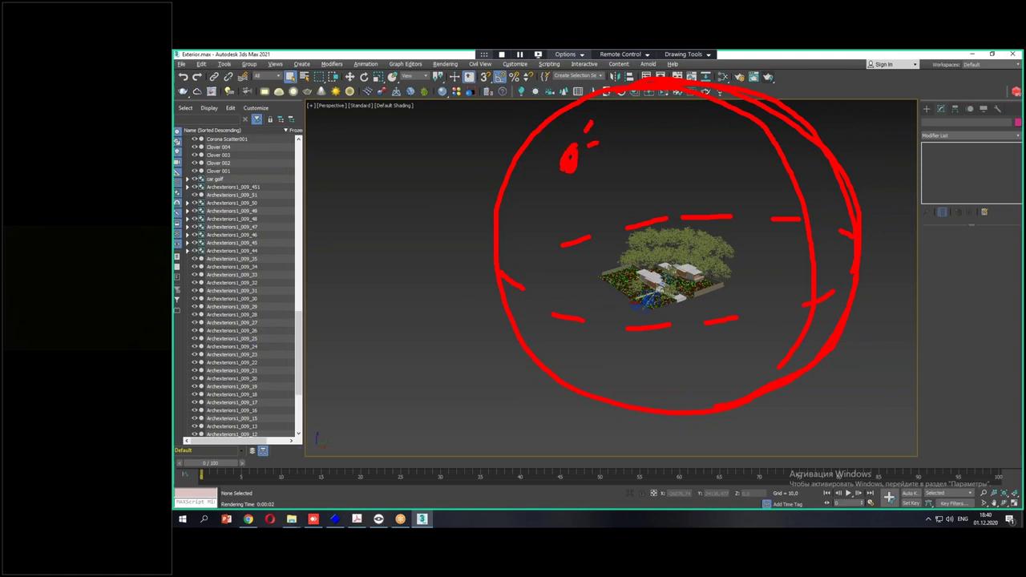
drag(584, 218, 612, 296)
mouse_move(590, 205)
mouse_down()
mouse_move(635, 272)
mouse_move(666, 263)
mouse_up()
mouse_move(602, 178)
mouse_down()
mouse_move(690, 237)
mouse_move(750, 239)
mouse_up()
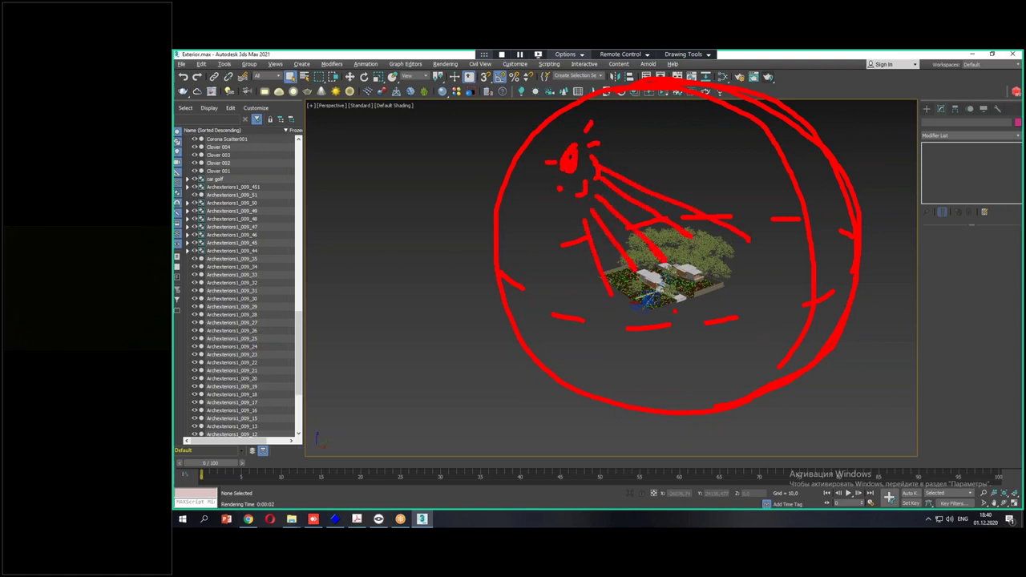
mouse_move(652, 304)
mouse_down()
mouse_move(707, 283)
mouse_move(657, 272)
mouse_move(648, 295)
mouse_up()
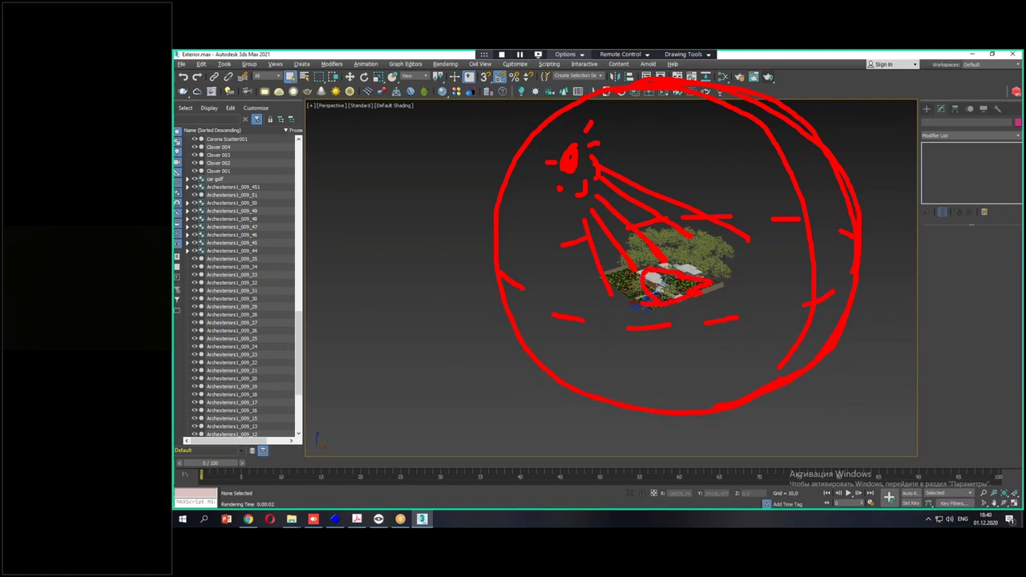
key(Escape)
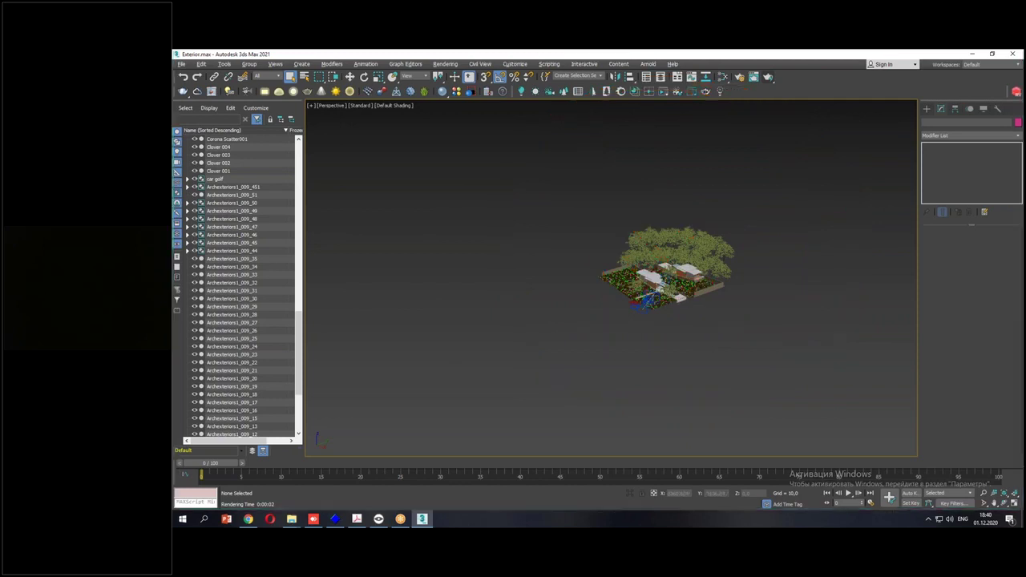
scroll(665, 269, up, 5)
alt+middle_drag(666, 272, 611, 280)
key(alt+w)
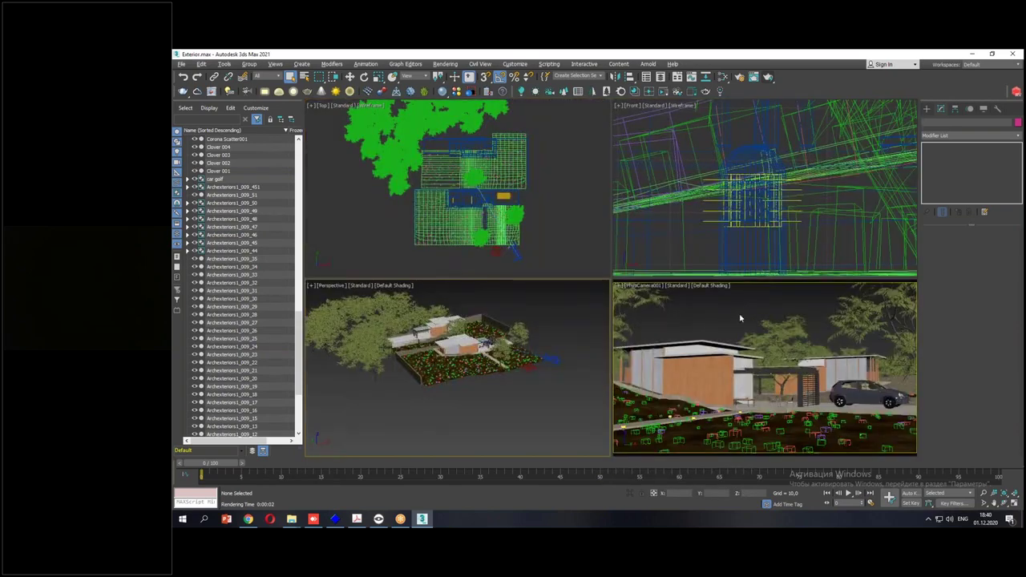
key(alt+w)
Switch to Chrome, search Google for hdrihaven and open the HDRI Haven website.
click(249, 519)
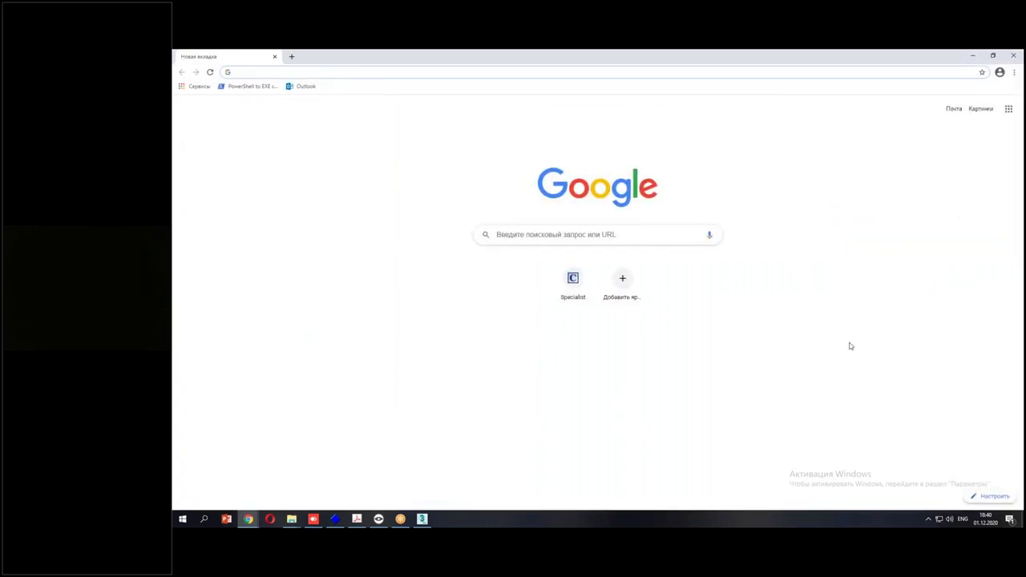
click(240, 70)
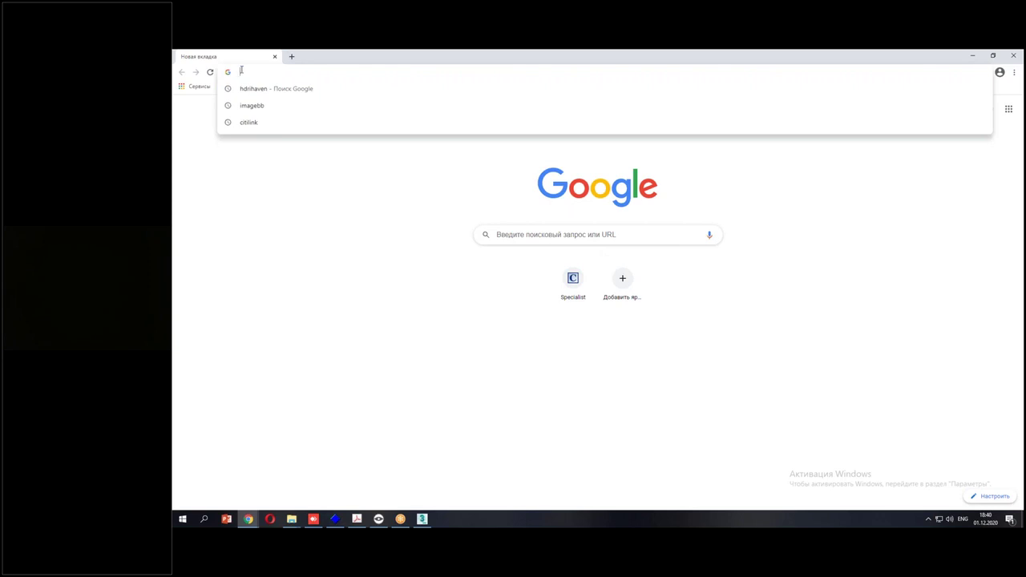
key(Down)
key(Return)
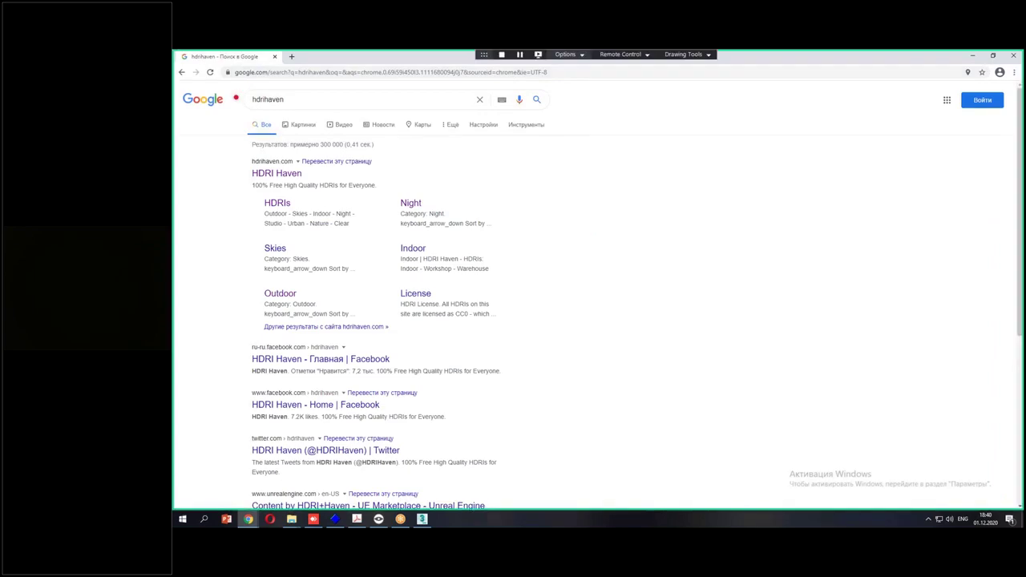
drag(242, 106, 297, 111)
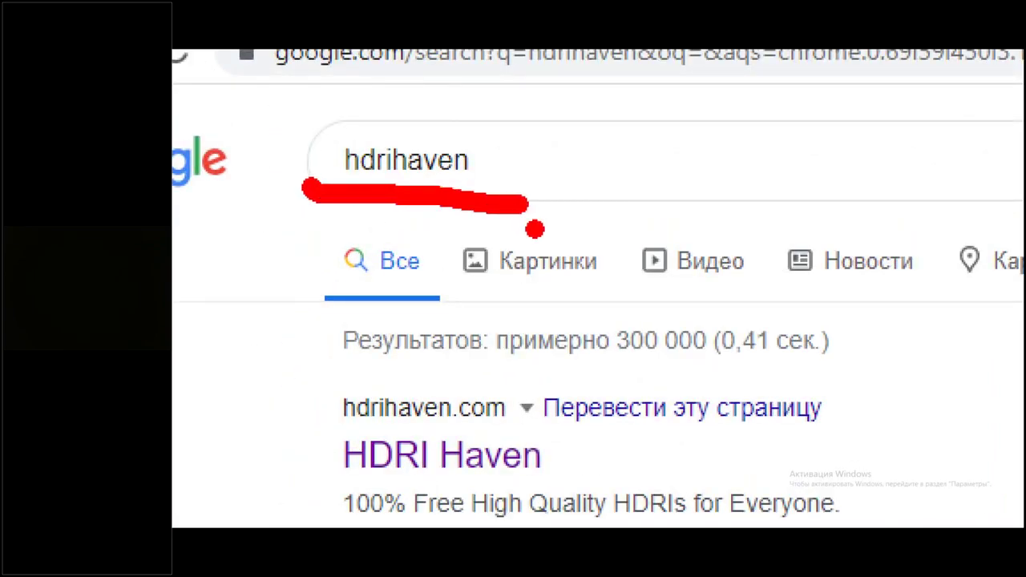
click(275, 178)
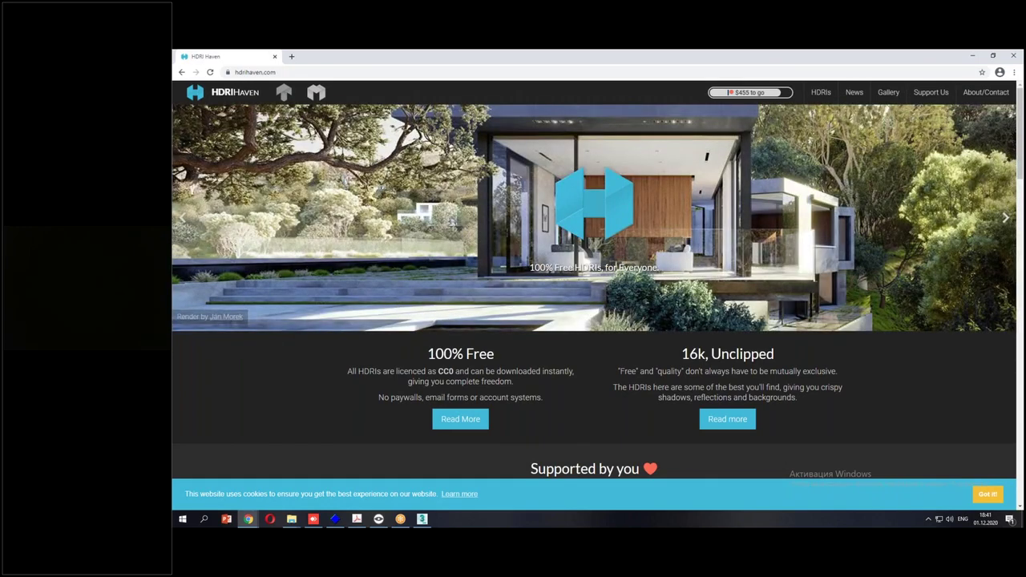
click(280, 74)
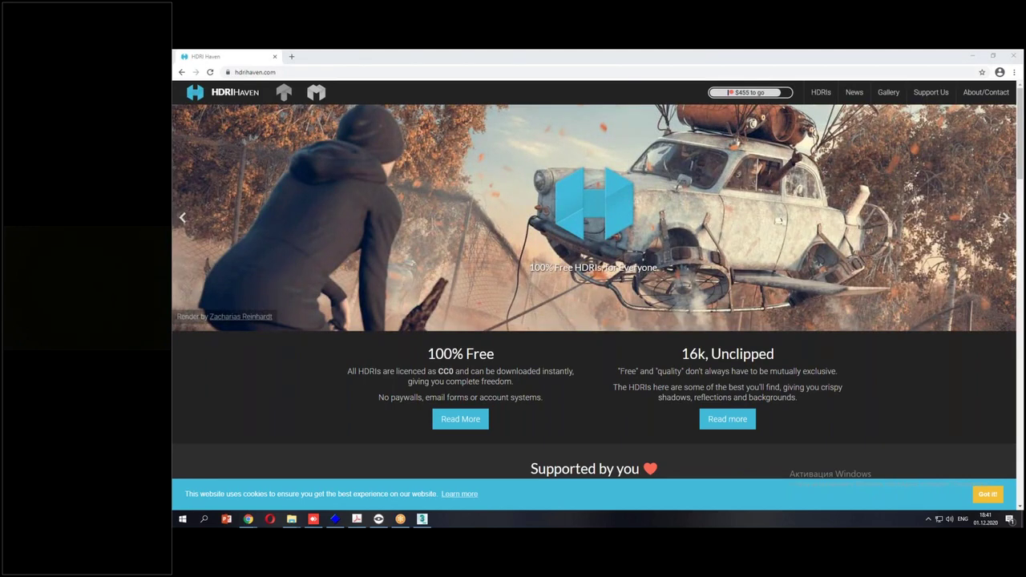
Open the HDRIs catalogue of HDRI Haven and filter it to the Night category.
click(823, 93)
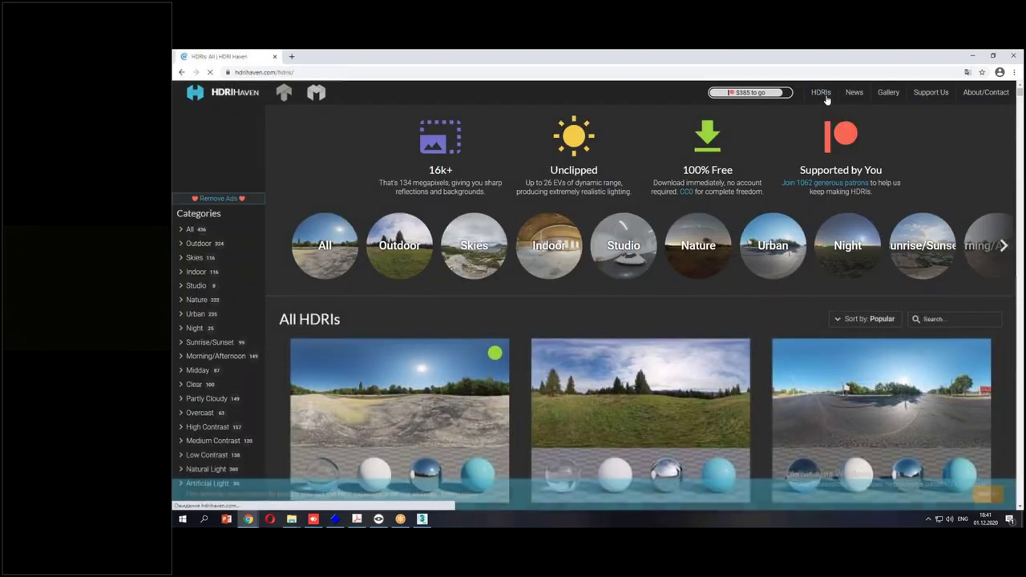
scroll(373, 344, down, 2)
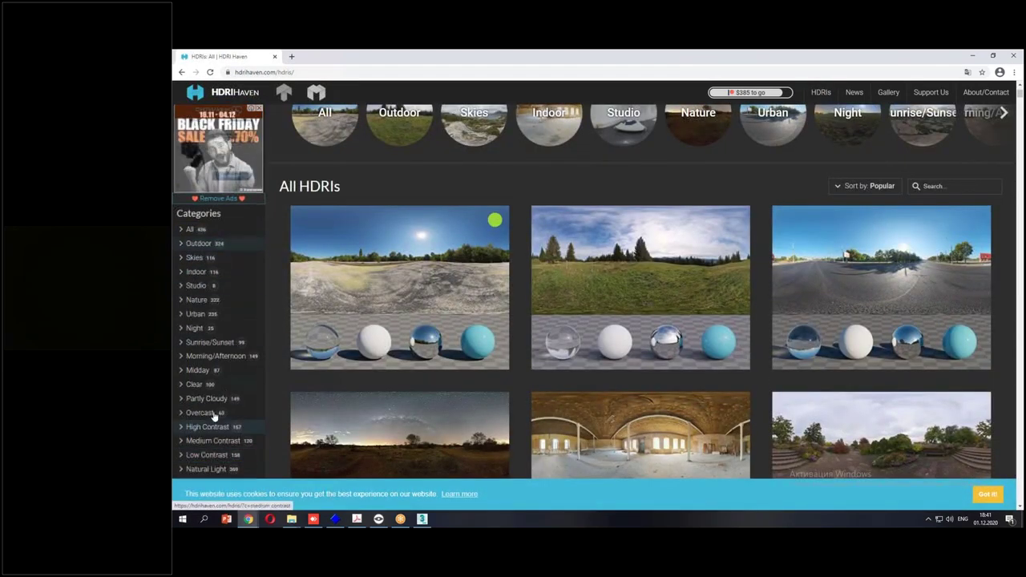
scroll(212, 433, down, 1)
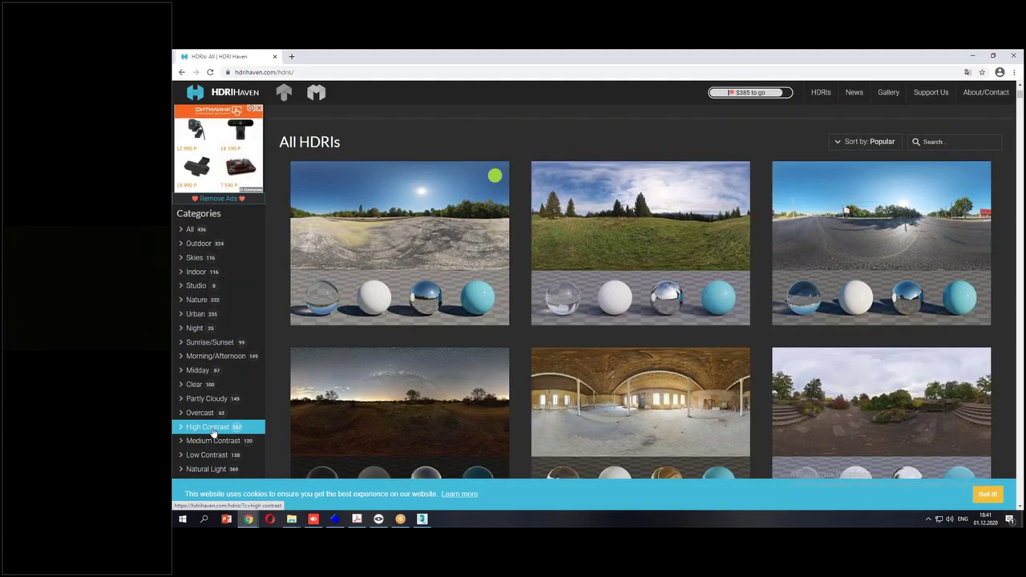
click(198, 331)
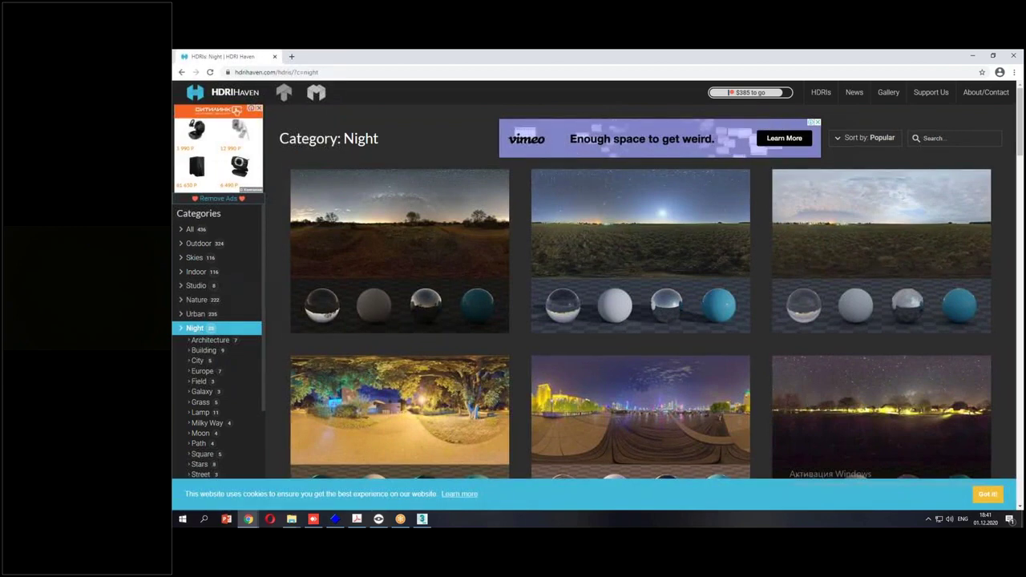
Browse the Night HDRIs and open the Moonless Golf page in a new browser tab.
scroll(923, 229, down, 3)
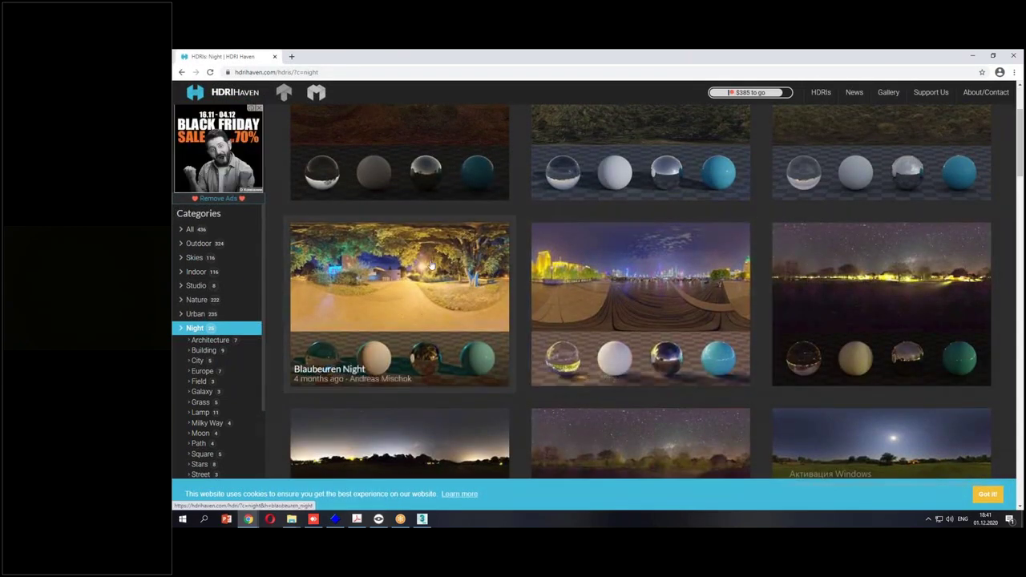
drag(458, 242, 366, 308)
drag(352, 244, 455, 333)
drag(716, 234, 651, 299)
drag(597, 249, 666, 325)
mouse_move(854, 340)
mouse_down()
mouse_move(914, 223)
mouse_move(850, 328)
mouse_up()
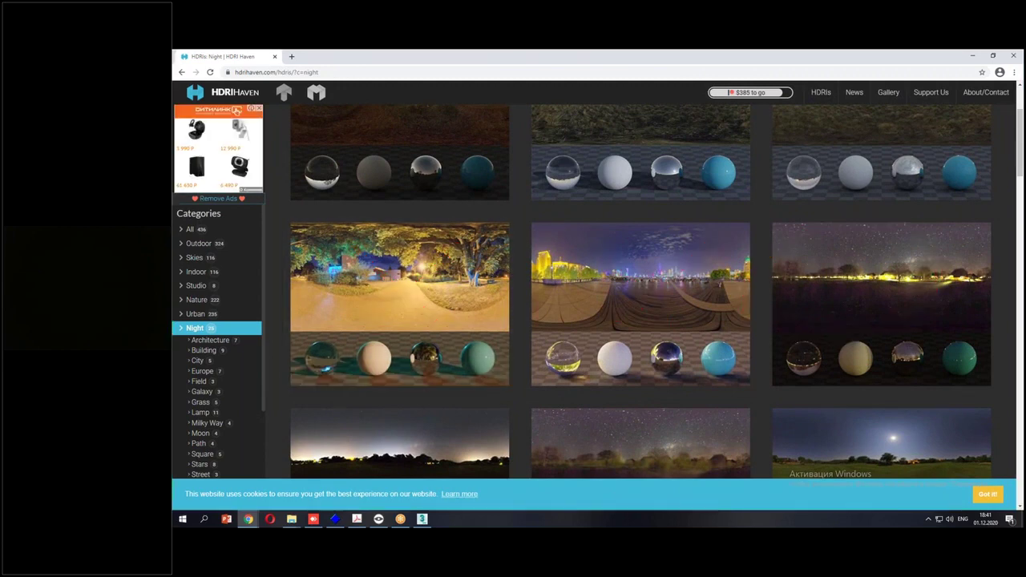
scroll(641, 361, down, 2)
mouse_move(665, 362)
mouse_down()
mouse_move(596, 353)
mouse_move(563, 383)
mouse_up()
mouse_move(409, 389)
mouse_down()
mouse_move(460, 318)
mouse_move(276, 319)
mouse_move(515, 333)
mouse_up()
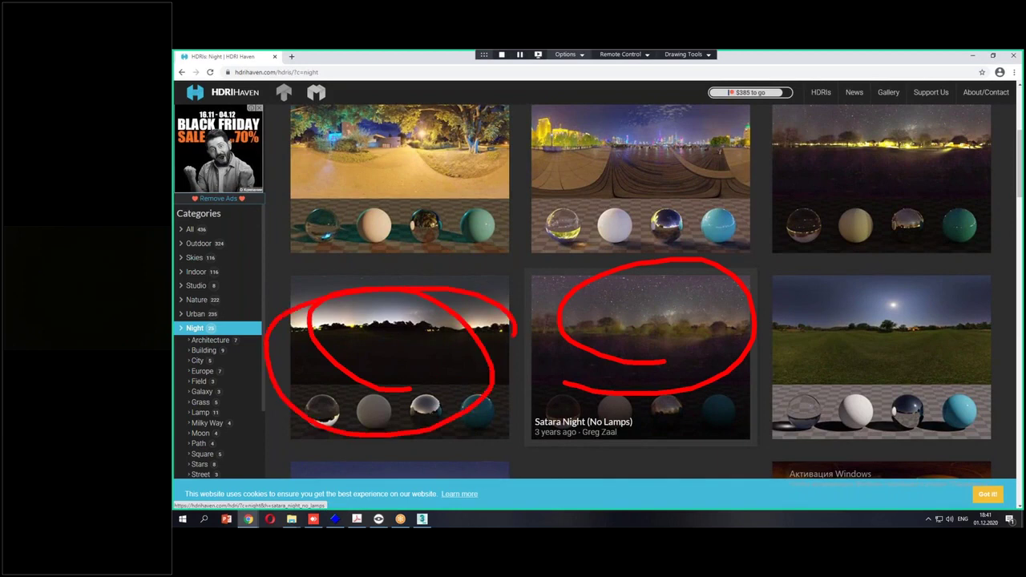
middle_click(390, 331)
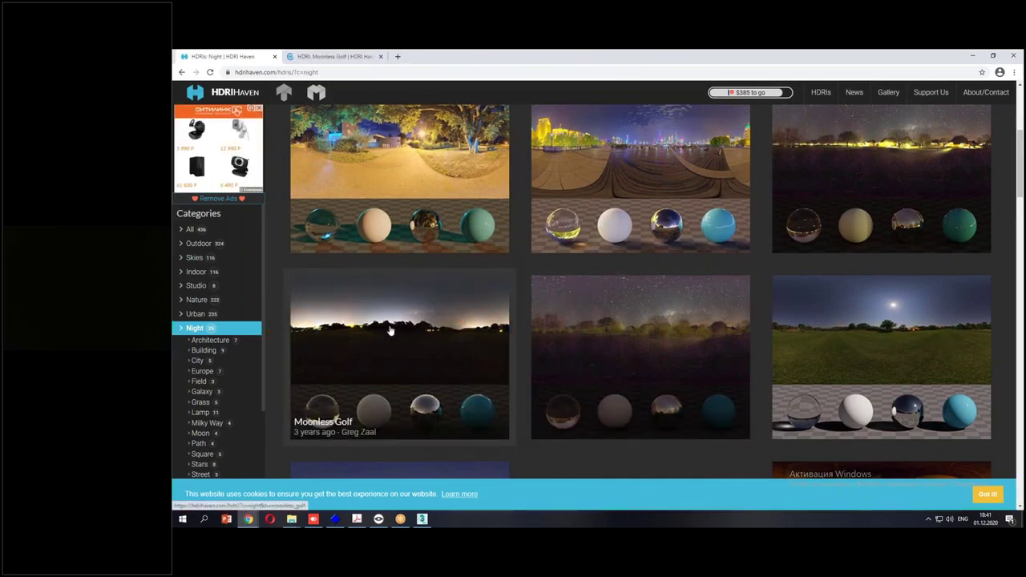
Filter the HDRI catalogue to the Sunrise/Sunset category.
click(181, 332)
scroll(200, 352, down, 2)
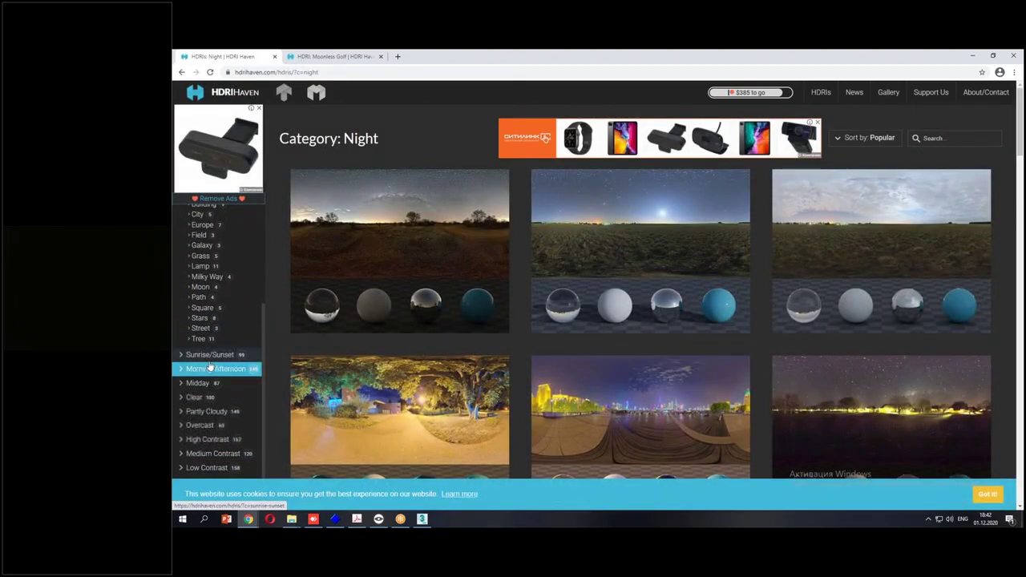
click(210, 355)
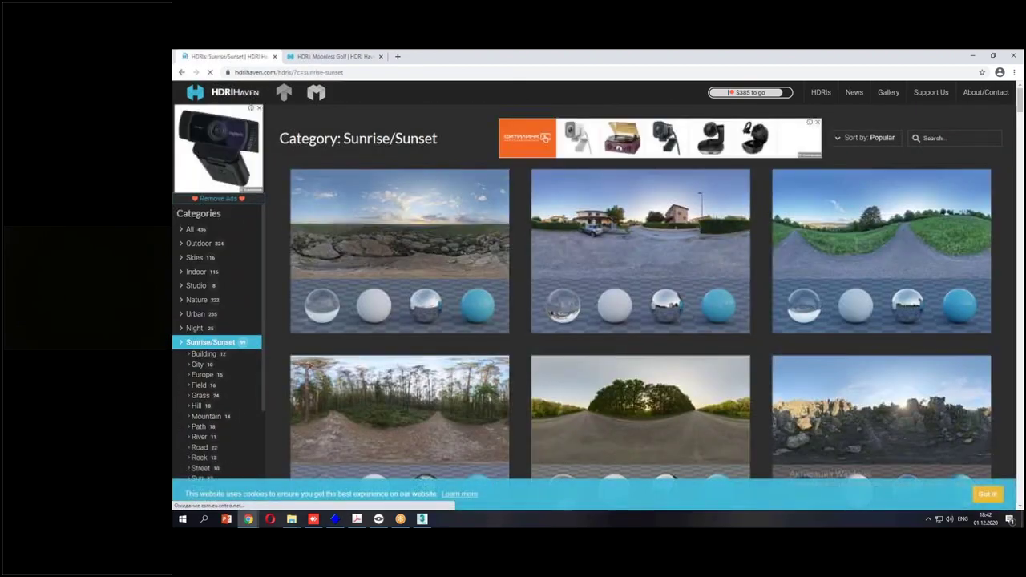
Annotate the Sunrise/Sunset thumbnails by circling the open rocky landscape and crossing out Suburban Parking Area.
mouse_move(624, 252)
mouse_down()
mouse_move(688, 203)
mouse_move(547, 284)
mouse_up()
drag(583, 187, 702, 296)
drag(433, 273, 394, 275)
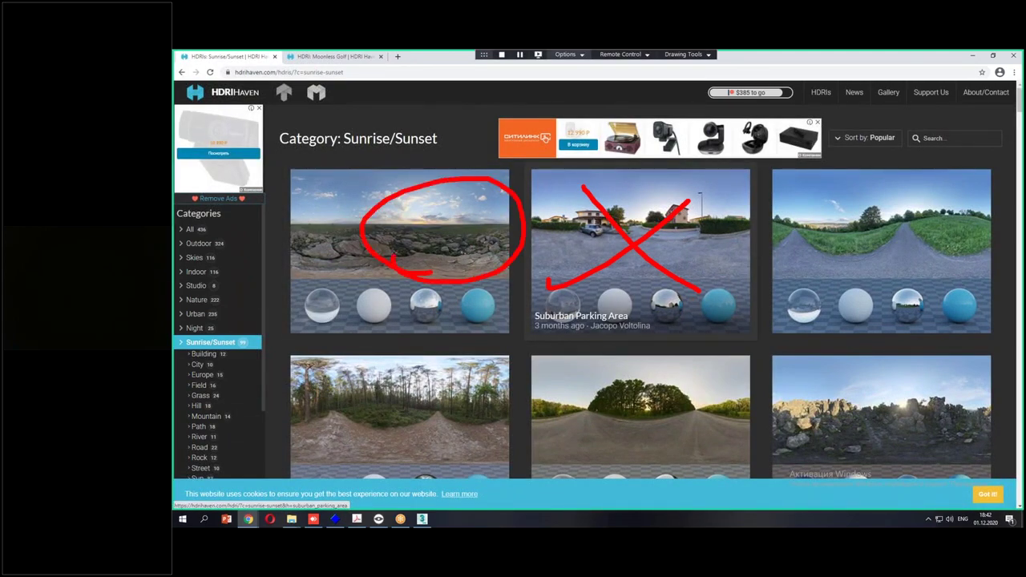
Browse the Sunrise/Sunset HDRIs and open the Spruit Sunrise page in a new browser tab.
scroll(353, 253, down, 8)
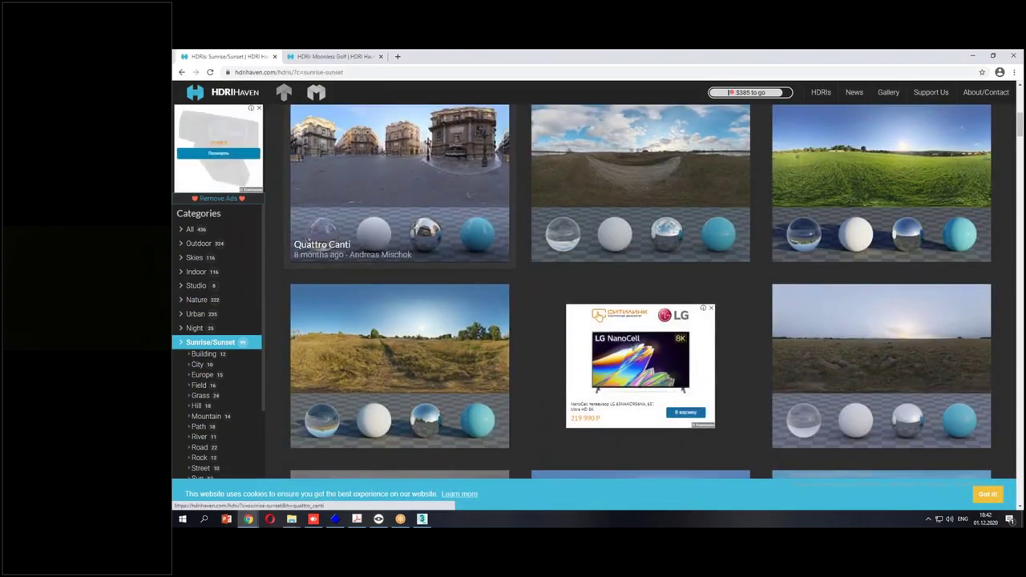
scroll(309, 245, down, 3)
scroll(309, 265, down, 2)
mouse_move(609, 164)
mouse_down()
mouse_move(722, 200)
mouse_move(578, 241)
mouse_up()
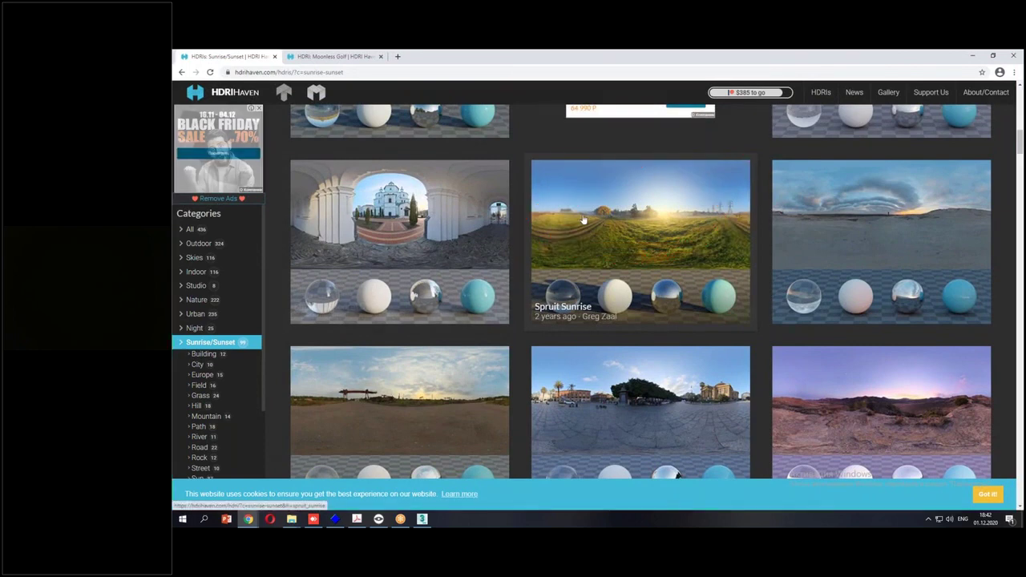
middle_click(646, 210)
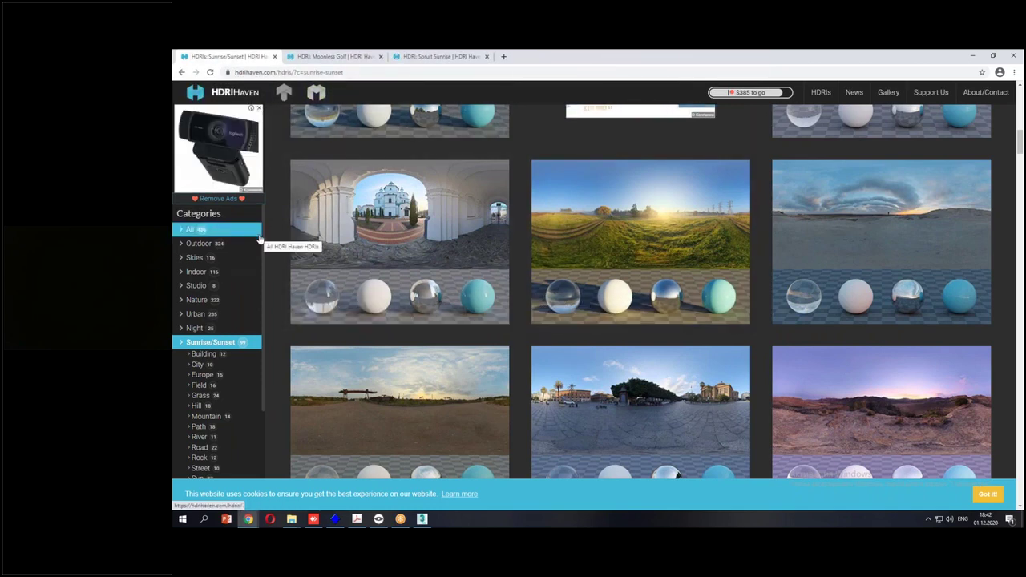
Look through the remaining catalogue categories and filter the HDRIs to High Contrast.
click(184, 344)
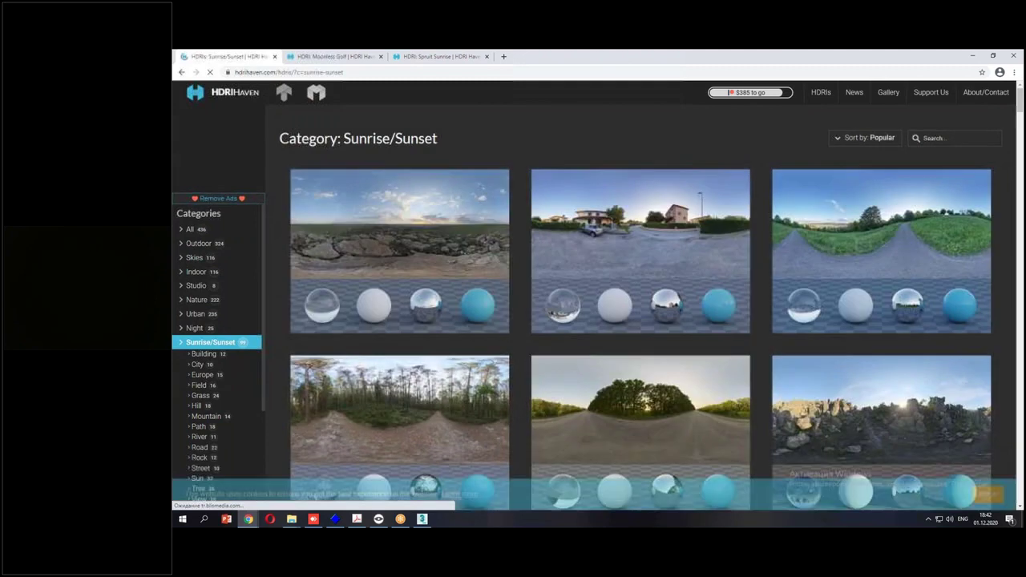
scroll(210, 375, down, 3)
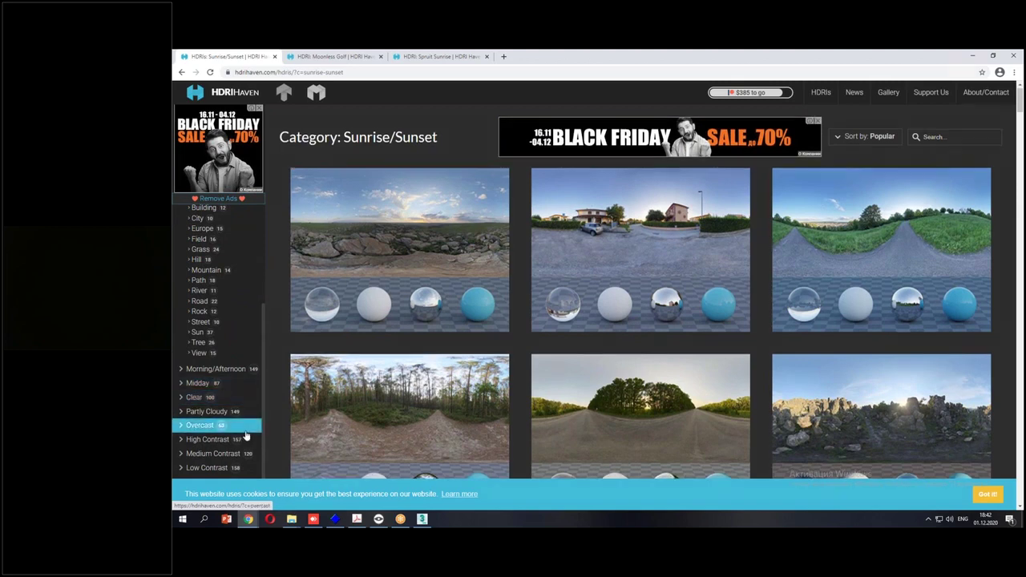
scroll(213, 433, down, 2)
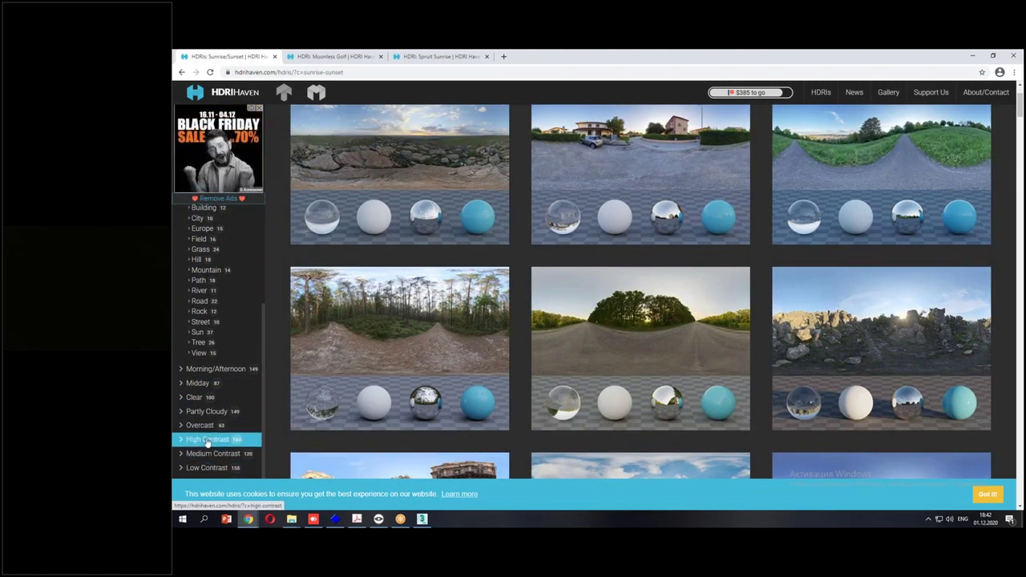
click(207, 440)
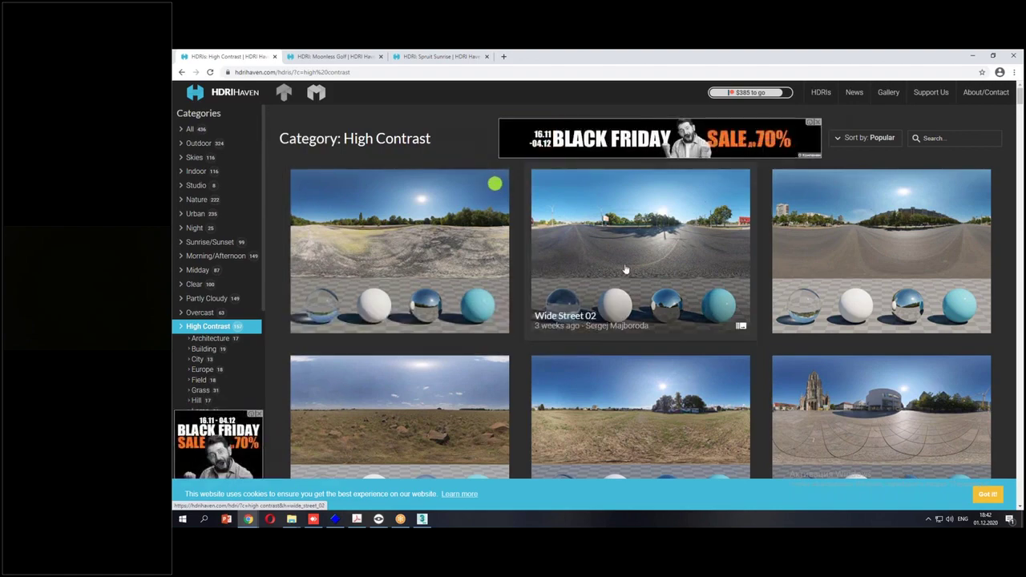
Browse the High Contrast HDRIs and open the Abandoned Hopper Terminal 04 page in new browser tabs.
scroll(628, 267, down, 5)
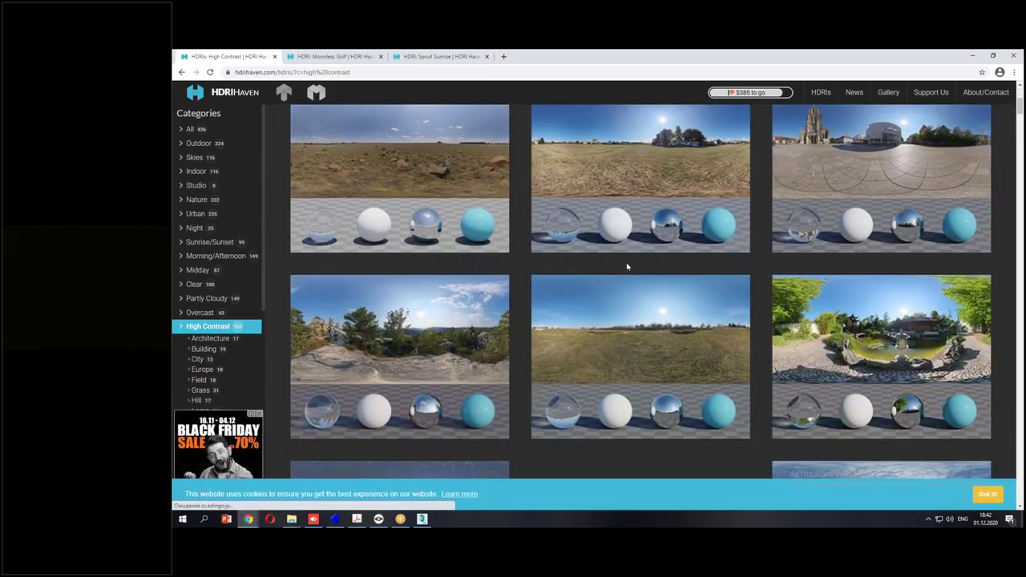
scroll(627, 267, down, 4)
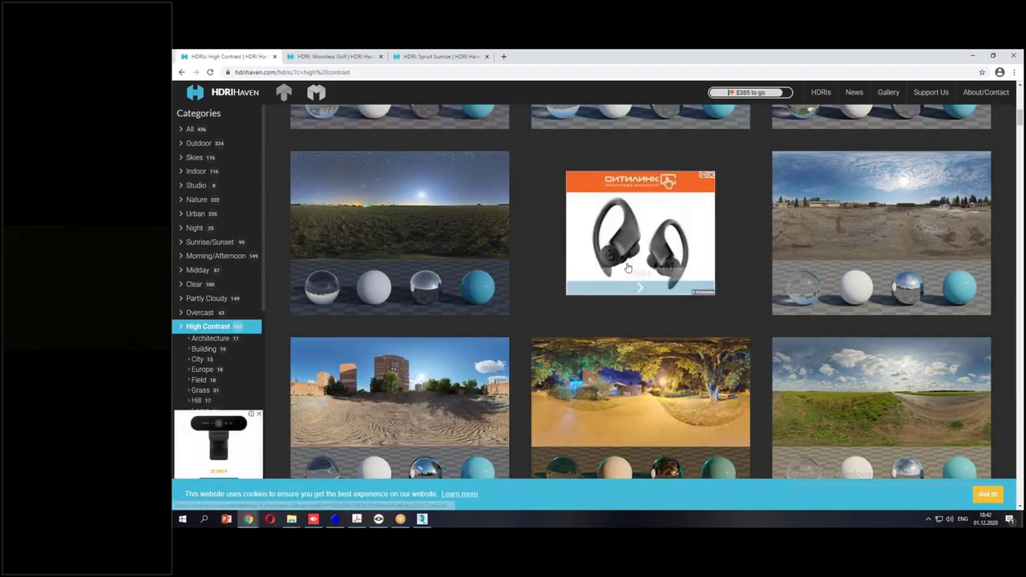
scroll(628, 268, down, 1)
scroll(628, 268, down, 5)
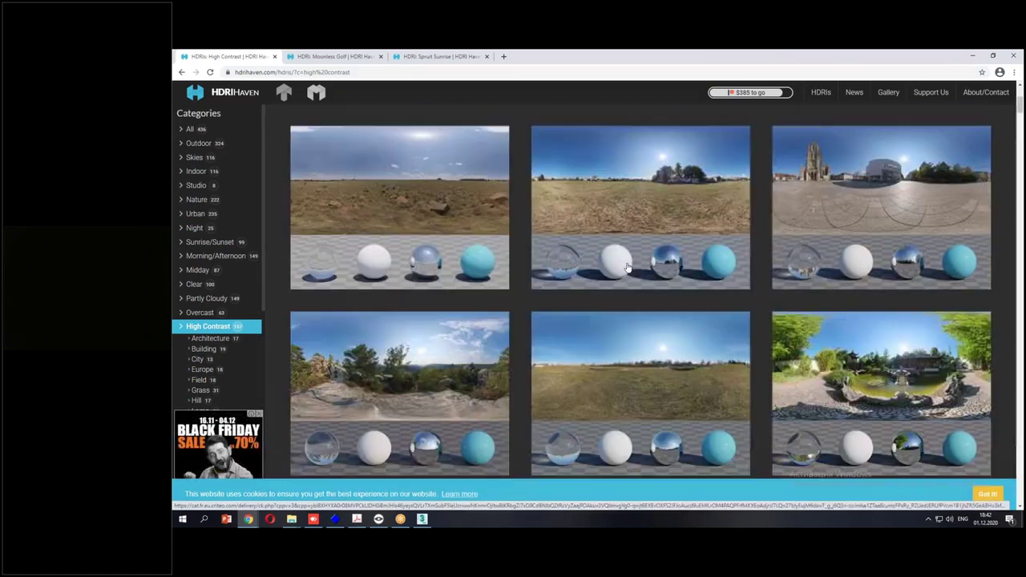
scroll(561, 256, up, 3)
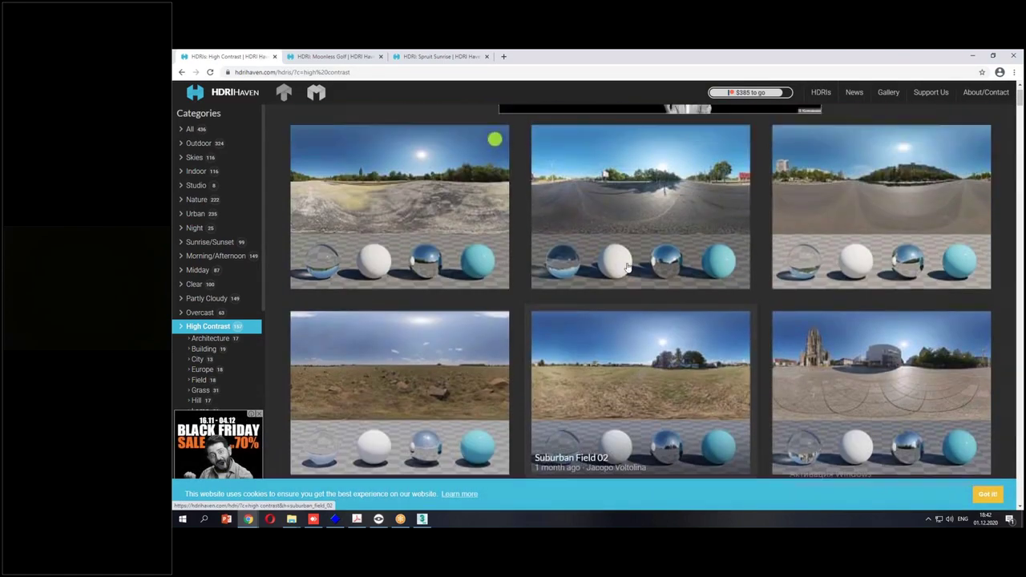
middle_click(420, 242)
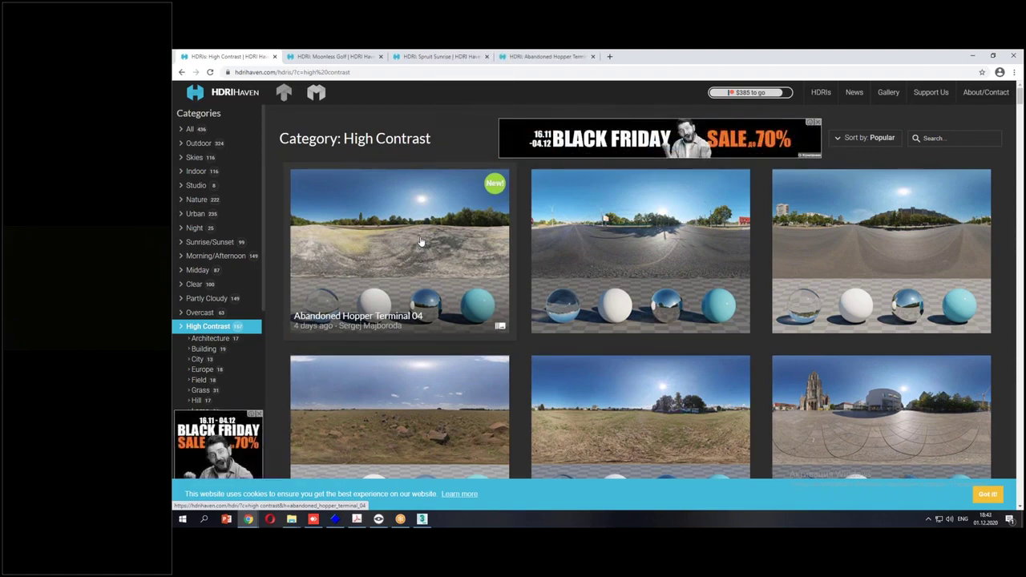
middle_click(426, 220)
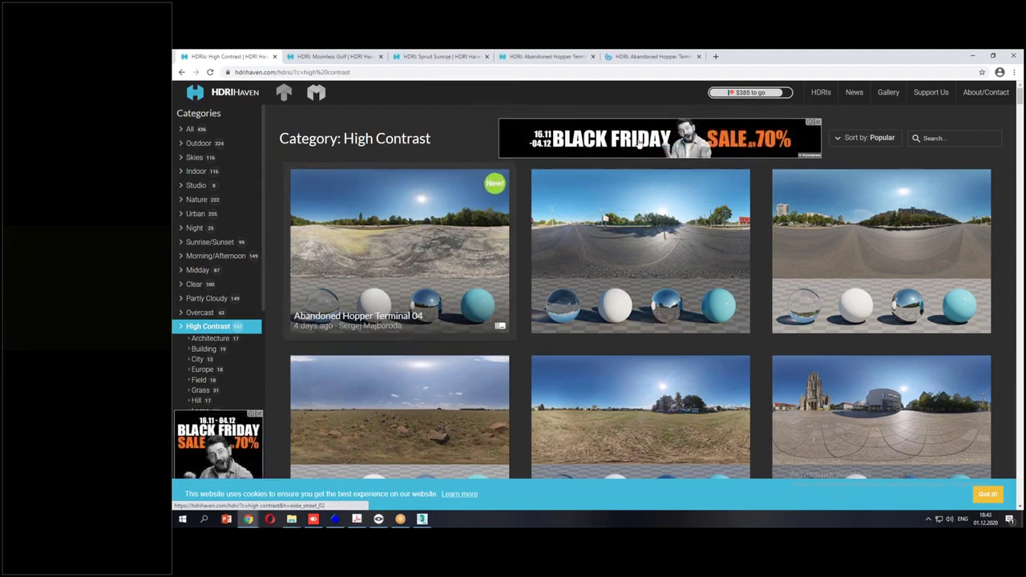
Restore the browser to a smaller window and close both Abandoned Hopper Terminal 04 tabs.
drag(734, 57, 701, 98)
click(702, 92)
click(702, 92)
Filter the catalogue to Medium Contrast and open the Immenstädter Horn page in a new browser tab.
scroll(335, 272, down, 5)
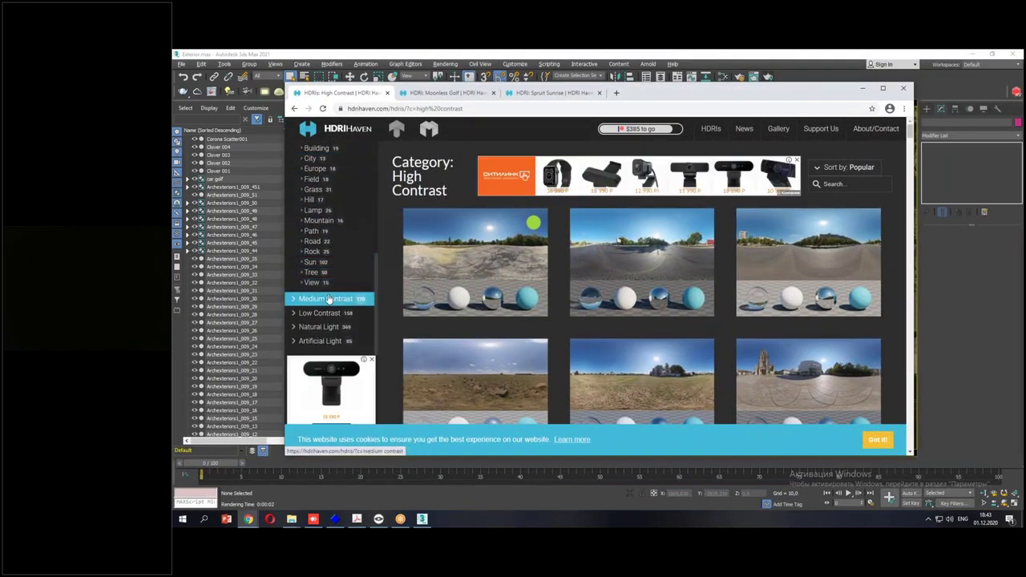
click(329, 298)
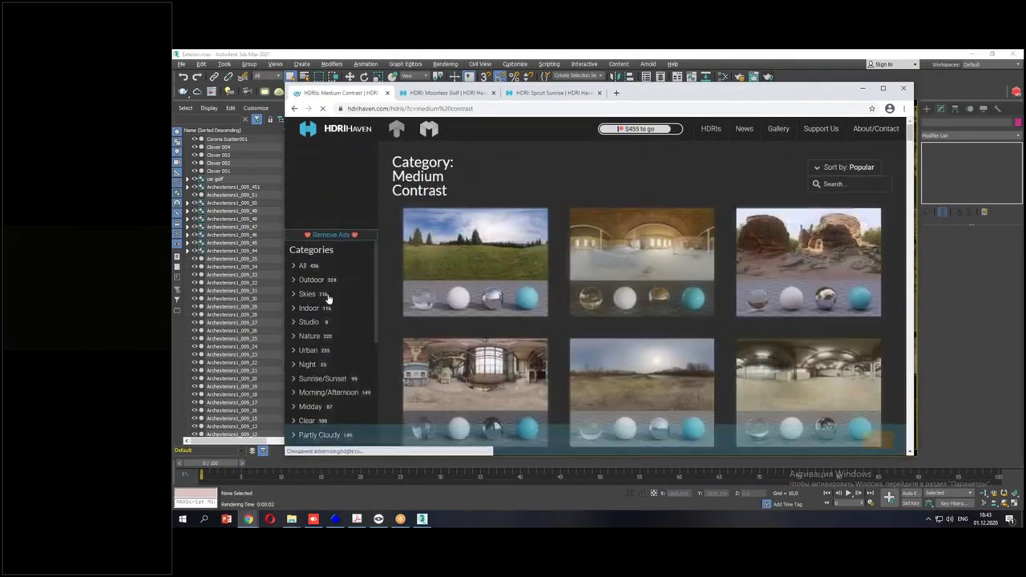
middle_click(490, 252)
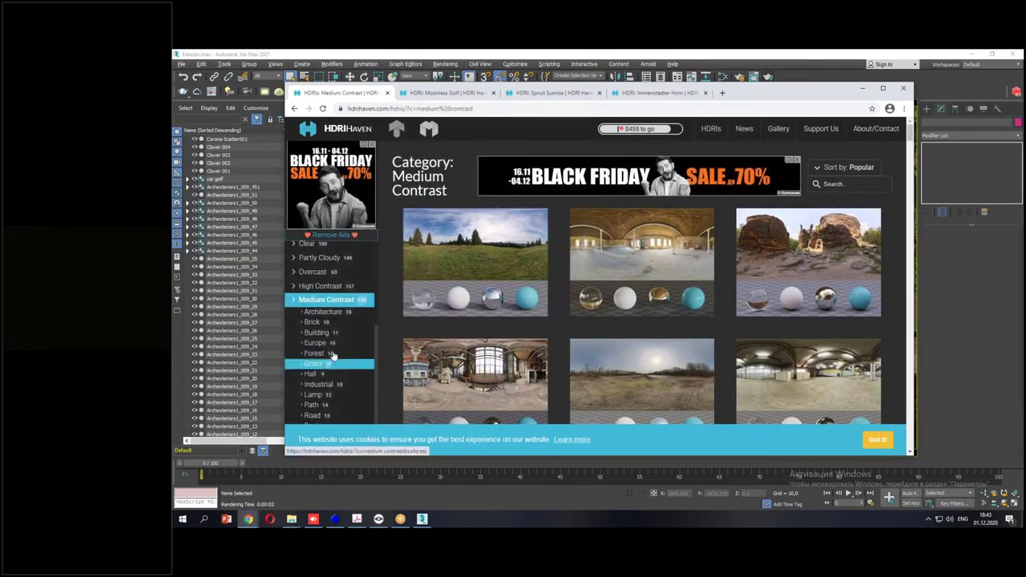
Open Abandoned Hopper Terminal 04 from the High Contrast category in a new tab and close the catalogue tab.
click(323, 285)
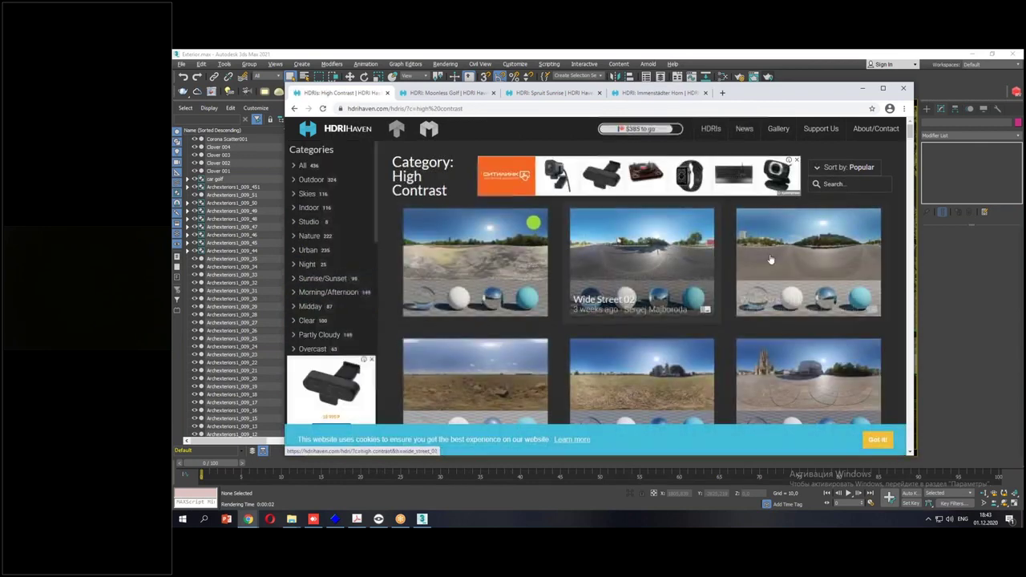
middle_click(446, 255)
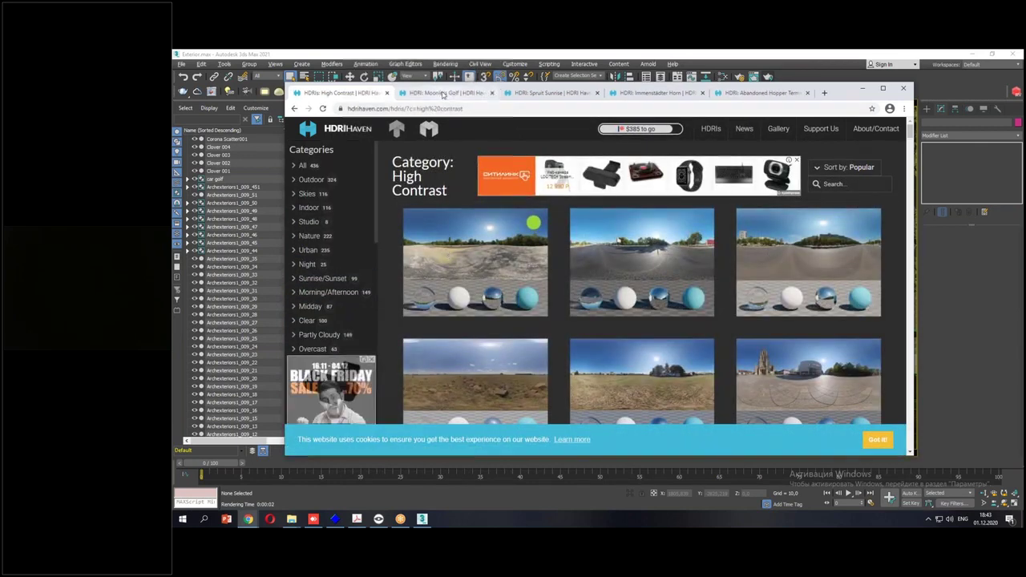
click(388, 94)
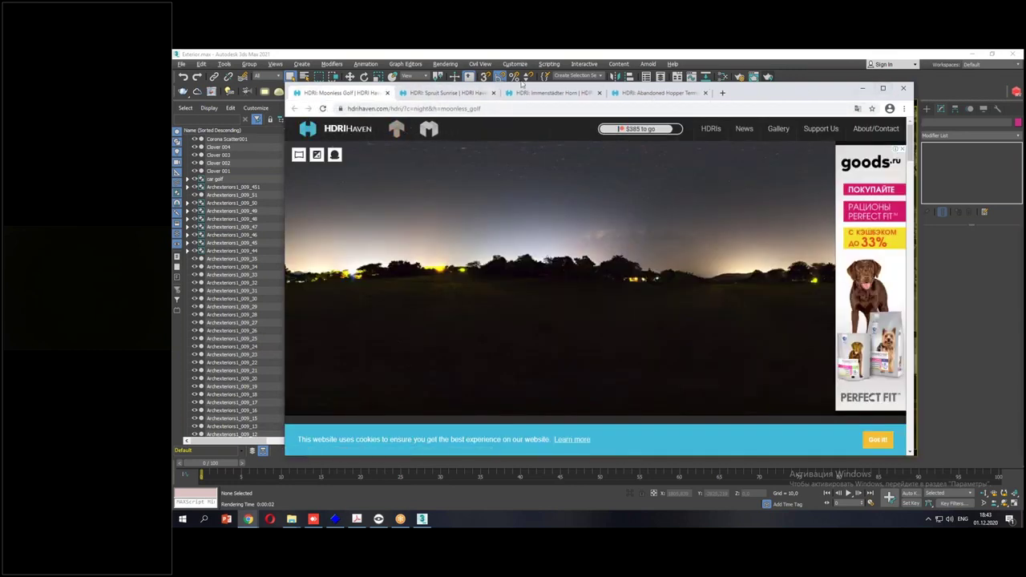
Review the panoramas on the Spruit Sunrise, Immenstädter Horn and Abandoned Hopper Terminal 04 pages.
click(457, 93)
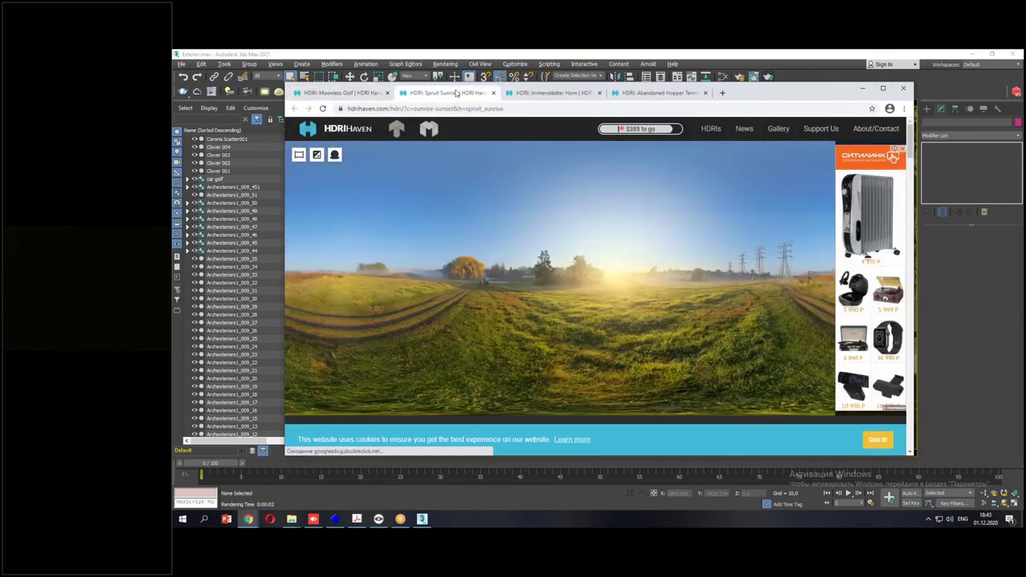
click(518, 94)
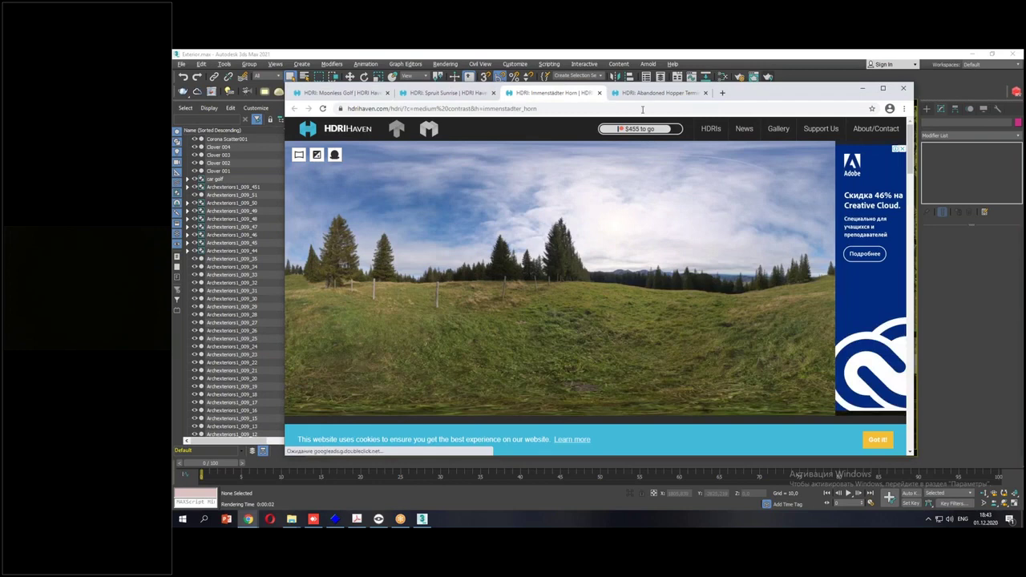
click(654, 93)
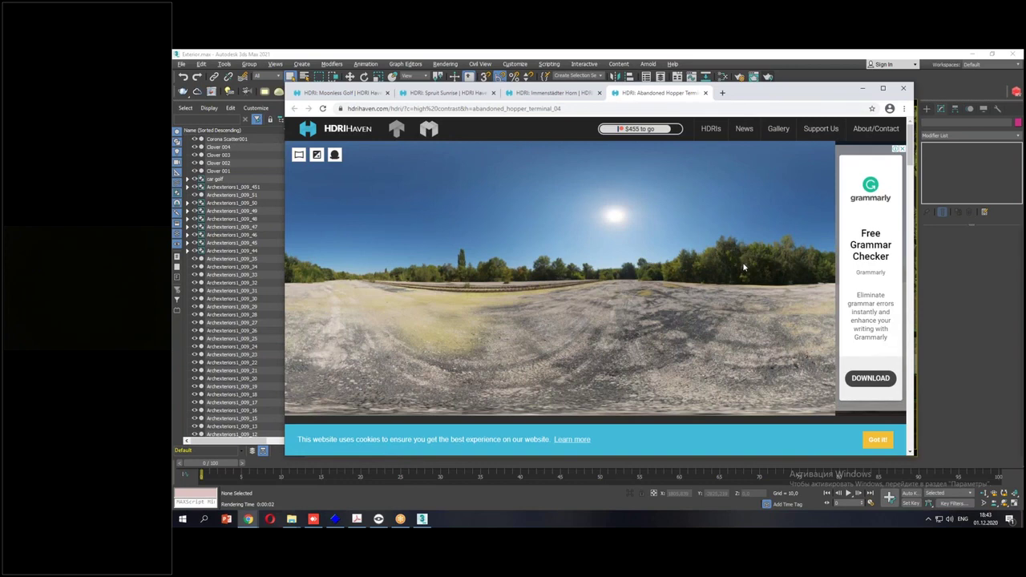
right_click(552, 226)
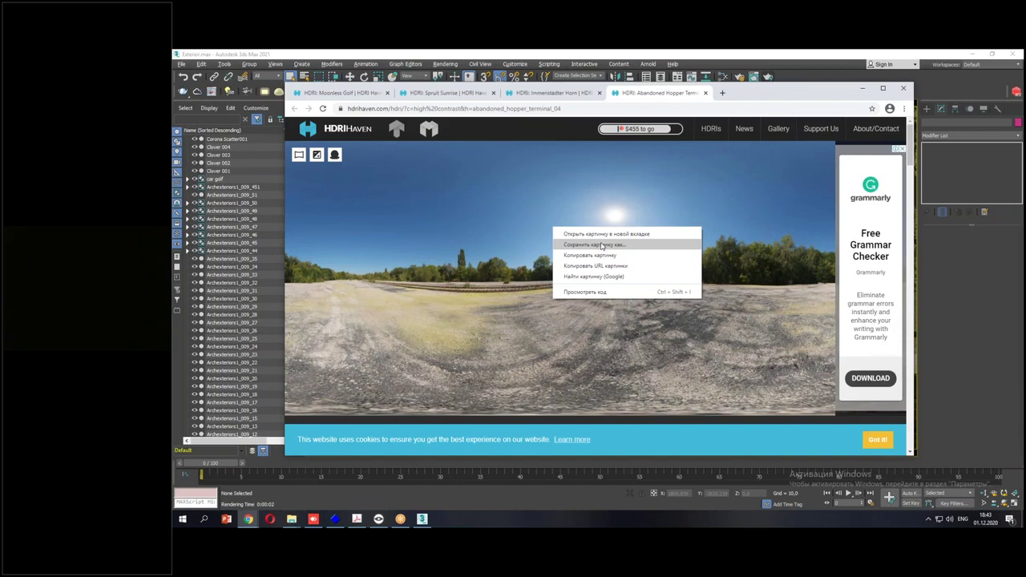
key(Escape)
Go to the download options of Abandoned Hopper Terminal 04 and mark the 1k to 16k HDR list with a red frame.
scroll(555, 202, down, 3)
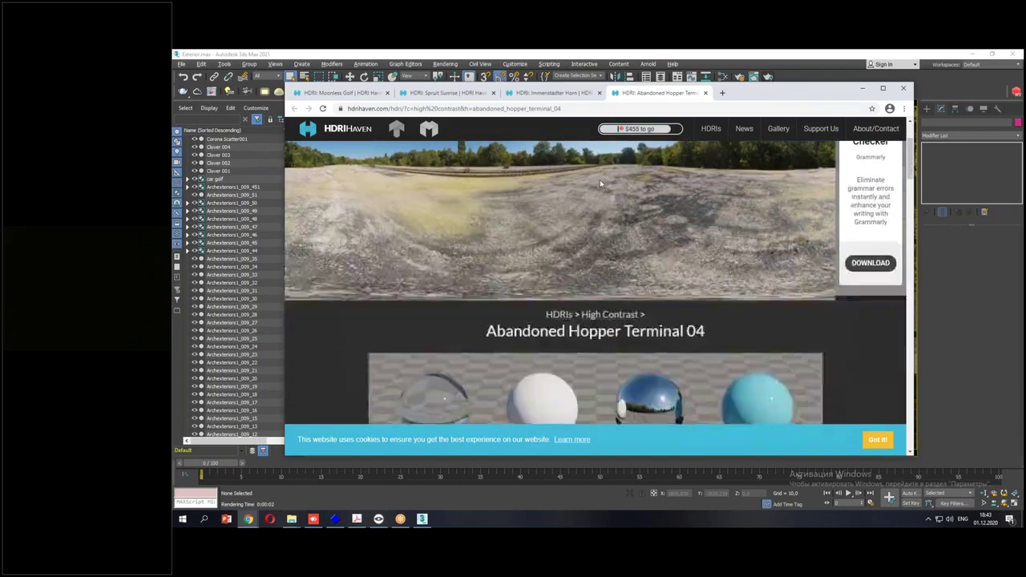
scroll(592, 197, down, 5)
mouse_move(593, 318)
mouse_down()
mouse_move(482, 318)
mouse_move(465, 299)
mouse_move(457, 211)
mouse_move(589, 208)
mouse_move(584, 299)
mouse_up()
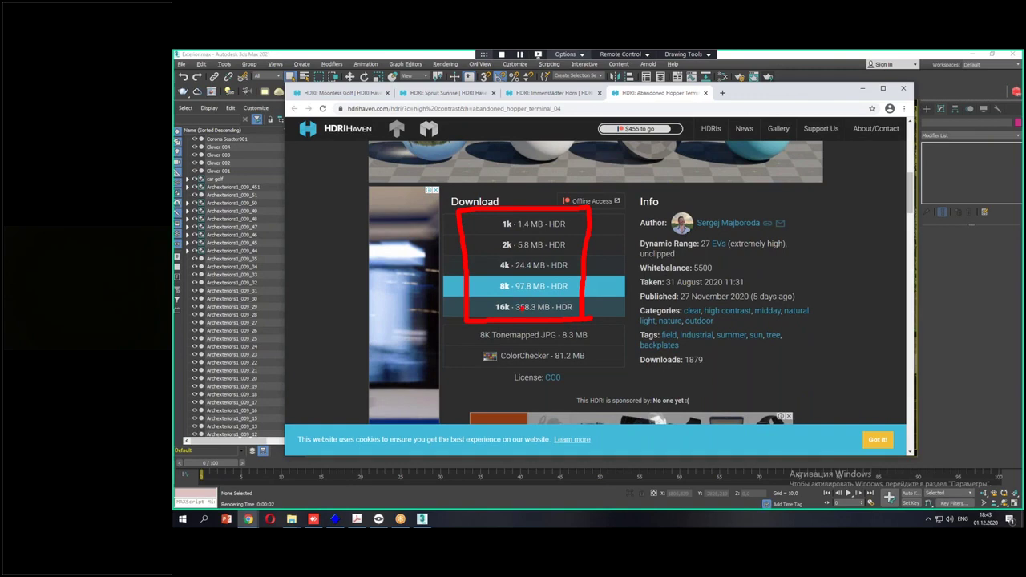
Handwrite the resolution calculation 4000 x 3 = 12000 above the download list and frame the result.
drag(433, 146, 438, 189)
mouse_move(433, 178)
mouse_down()
mouse_move(434, 205)
mouse_move(454, 201)
mouse_move(458, 178)
mouse_up()
mouse_move(479, 183)
mouse_down()
mouse_move(500, 182)
mouse_move(484, 176)
mouse_up()
mouse_move(513, 177)
mouse_down()
mouse_move(507, 190)
mouse_move(525, 172)
mouse_move(565, 195)
mouse_up()
mouse_move(561, 171)
mouse_down()
mouse_move(546, 195)
mouse_move(590, 170)
mouse_move(639, 170)
mouse_move(648, 183)
mouse_up()
mouse_move(659, 152)
mouse_down()
mouse_move(661, 193)
mouse_move(712, 186)
mouse_up()
mouse_move(709, 171)
mouse_down()
mouse_move(739, 195)
mouse_move(798, 173)
mouse_up()
drag(643, 202, 864, 239)
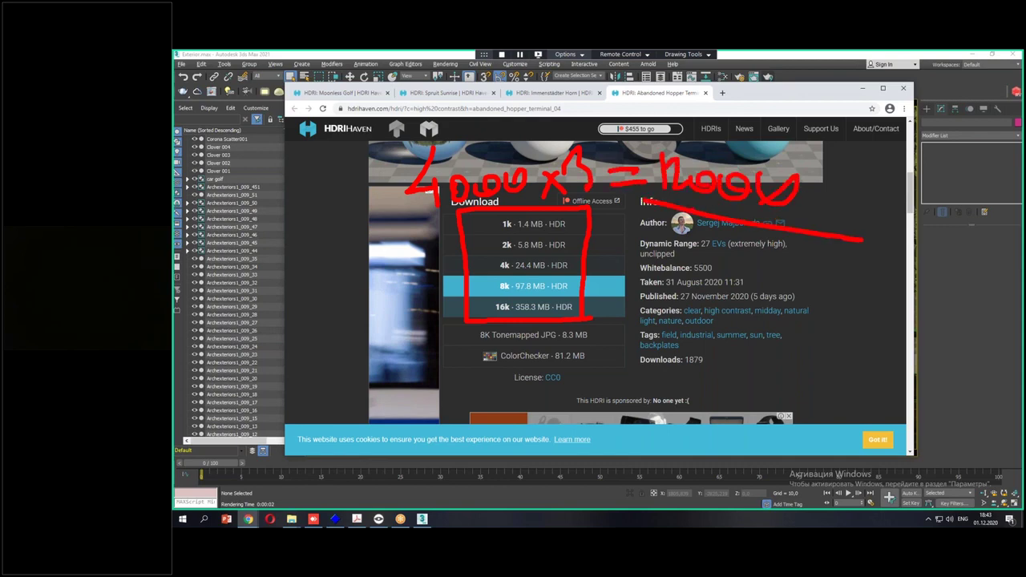
mouse_move(646, 178)
mouse_down()
mouse_move(648, 144)
mouse_move(823, 158)
mouse_move(825, 256)
mouse_up()
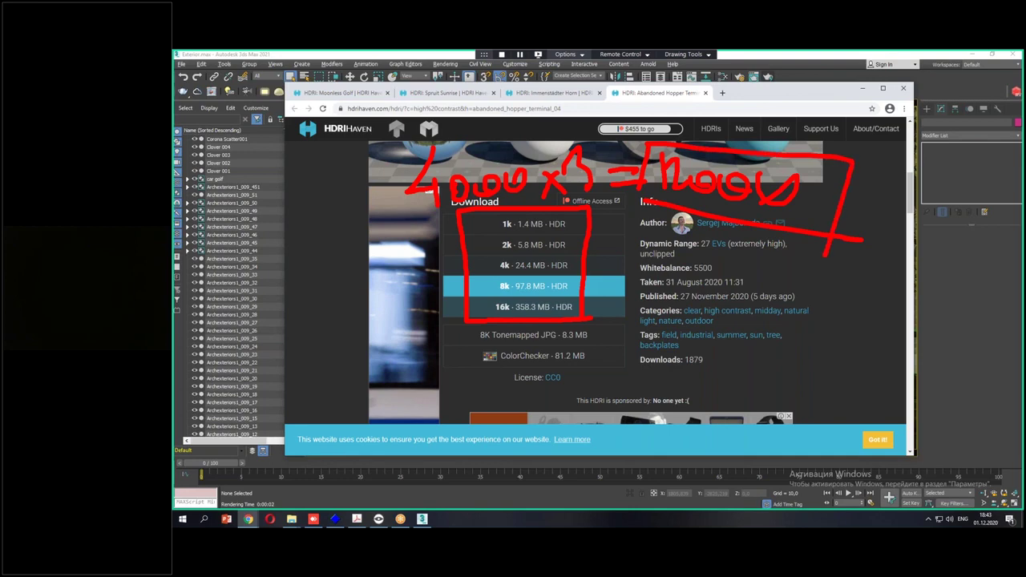
Frame the 16k and 8k options, handwrite a second times-3 resolution calculation beside the list, and clear the annotations.
drag(496, 297, 561, 296)
mouse_move(670, 265)
mouse_down()
mouse_move(667, 300)
mouse_move(692, 268)
mouse_move(688, 306)
mouse_move(726, 300)
mouse_move(741, 272)
mouse_move(780, 290)
mouse_move(789, 320)
mouse_move(804, 276)
mouse_move(807, 311)
mouse_move(843, 302)
mouse_move(883, 316)
mouse_move(947, 301)
mouse_move(1020, 348)
mouse_up()
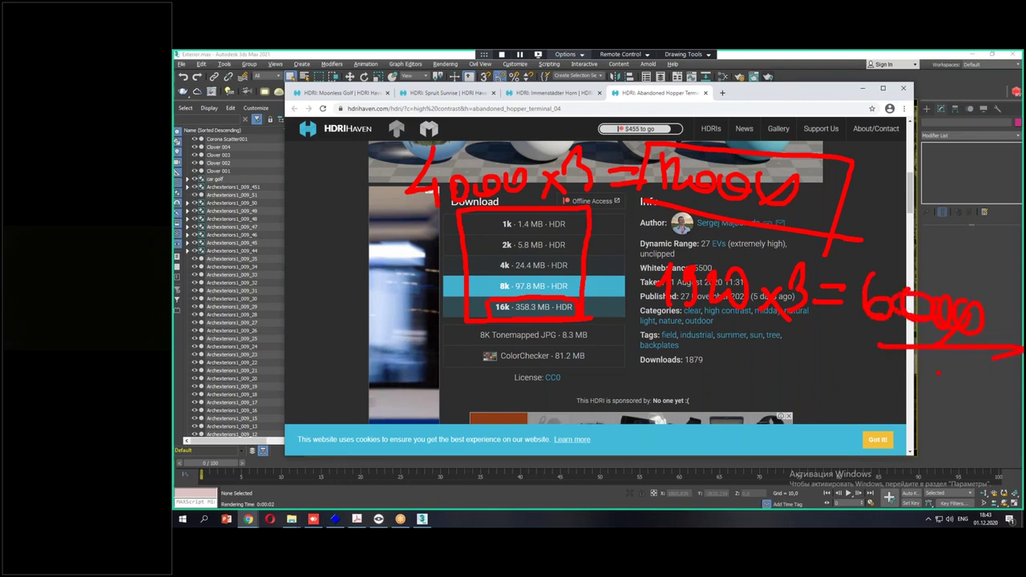
mouse_move(488, 278)
mouse_down()
mouse_move(509, 299)
mouse_move(533, 279)
mouse_move(579, 296)
mouse_up()
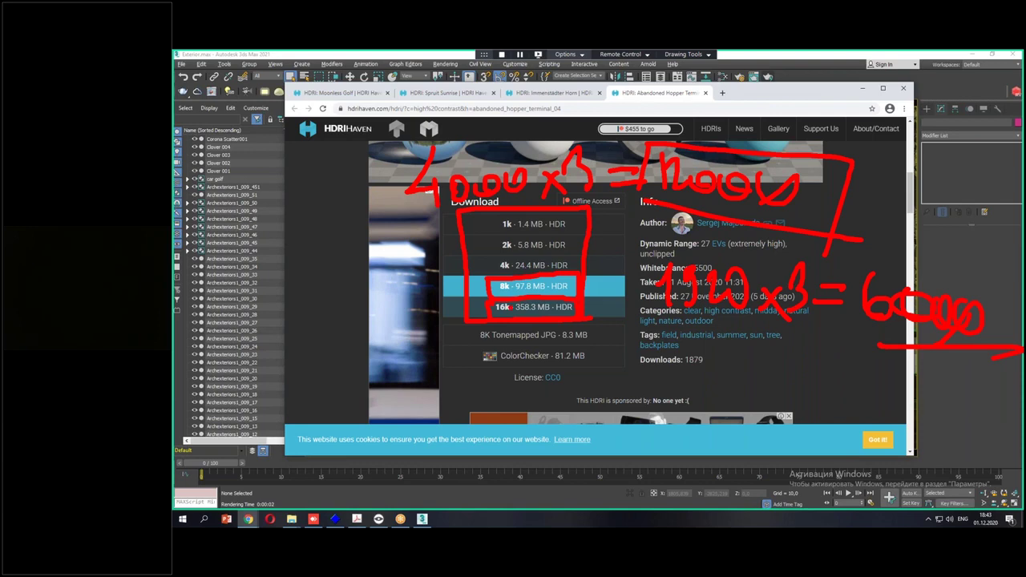
key(Escape)
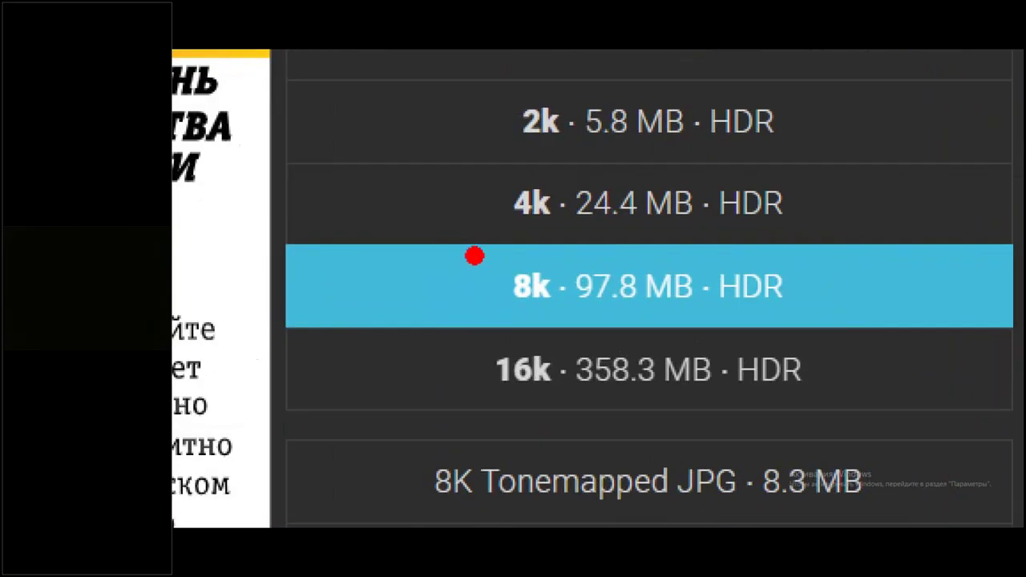
Mark the 8k and 16k HDR options together with a red frame in the magnified download list.
mouse_move(484, 275)
mouse_down()
mouse_move(543, 271)
mouse_move(586, 320)
mouse_move(478, 318)
mouse_up()
drag(425, 413, 584, 232)
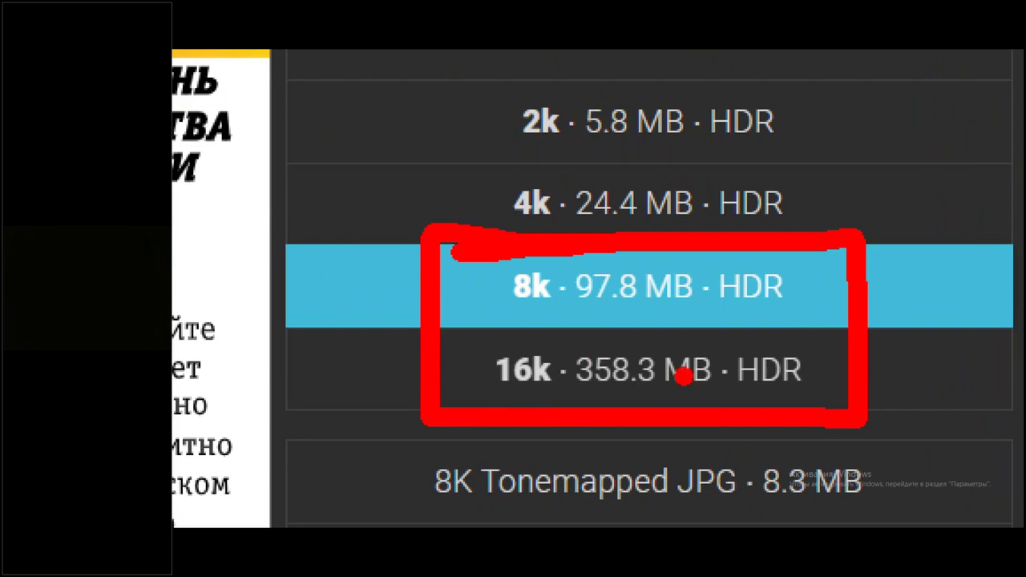
drag(405, 328, 958, 307)
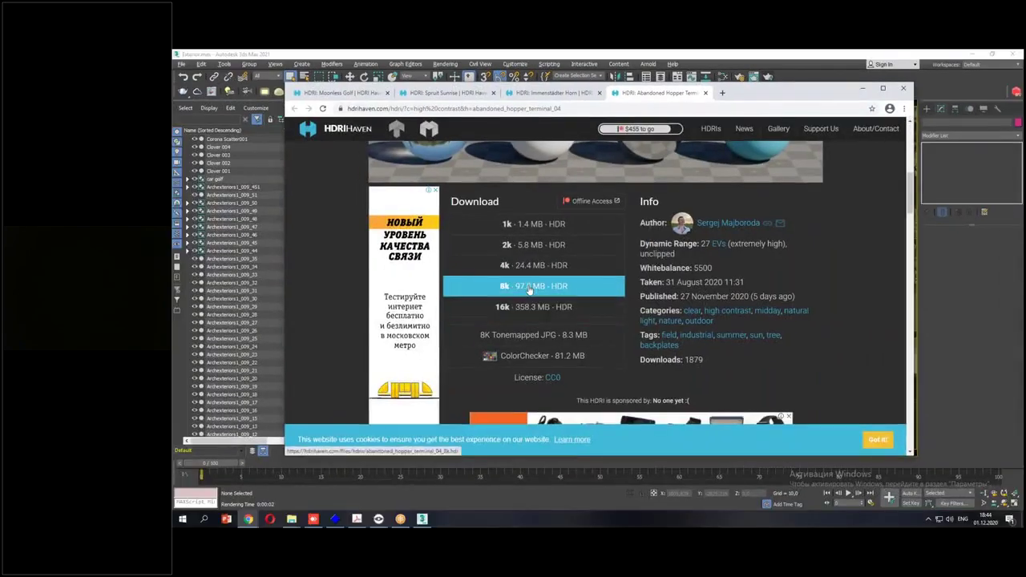
Download the 8k HDR files of Abandoned Hopper Terminal 04 and Immenstädter Horn.
click(630, 288)
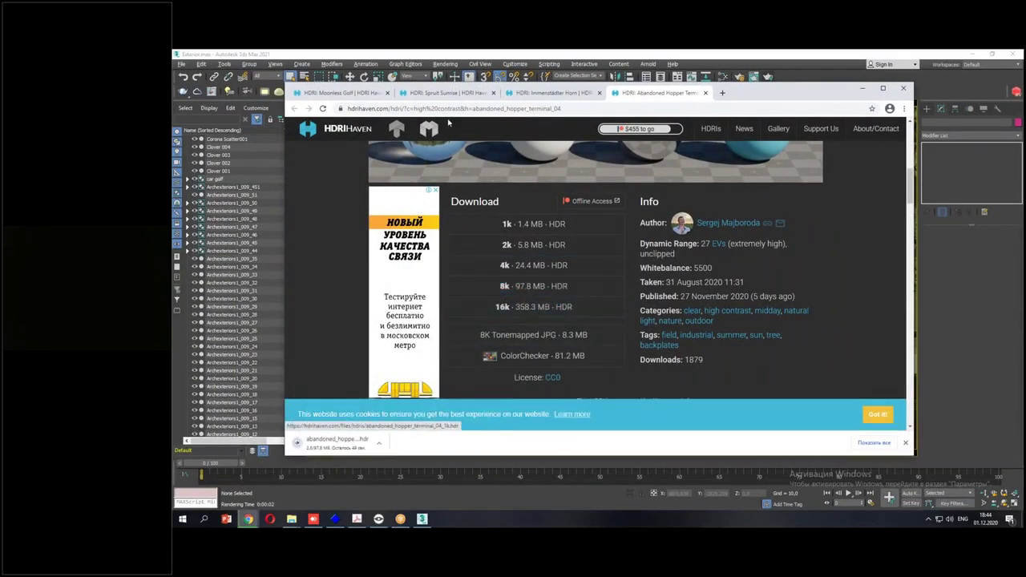
click(553, 93)
scroll(473, 305, down, 6)
scroll(479, 311, down, 1)
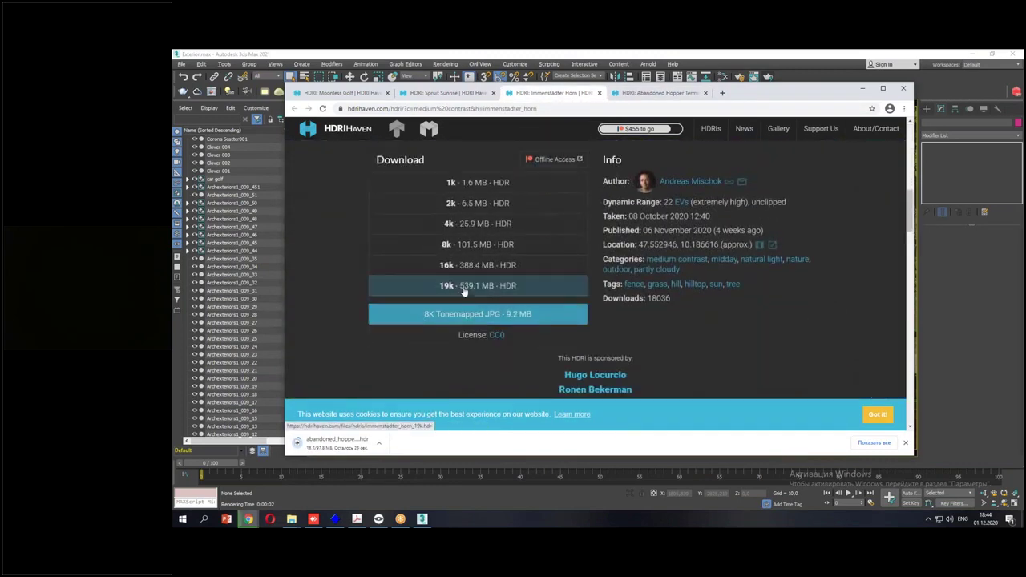
click(462, 267)
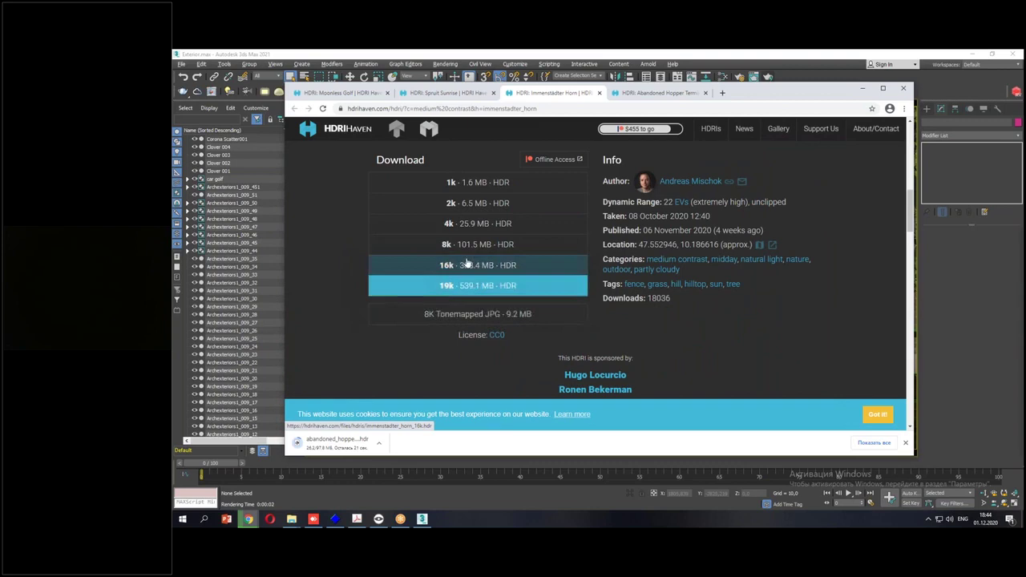
Download the 8k HDR files of Spruit Sunrise and Moonless Golf from their open pages.
click(449, 93)
scroll(473, 207, down, 6)
click(474, 200)
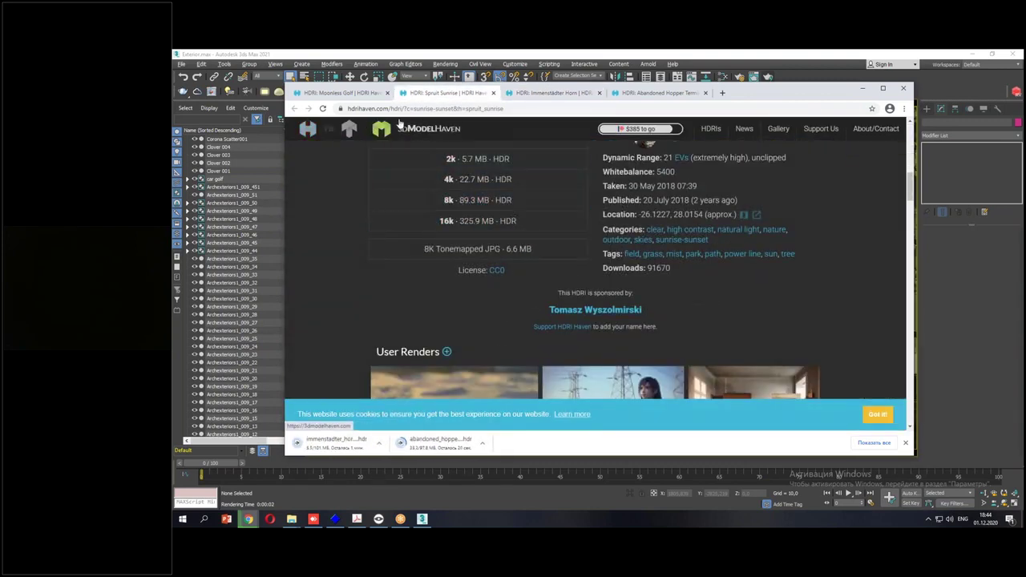
click(352, 93)
scroll(442, 277, down, 6)
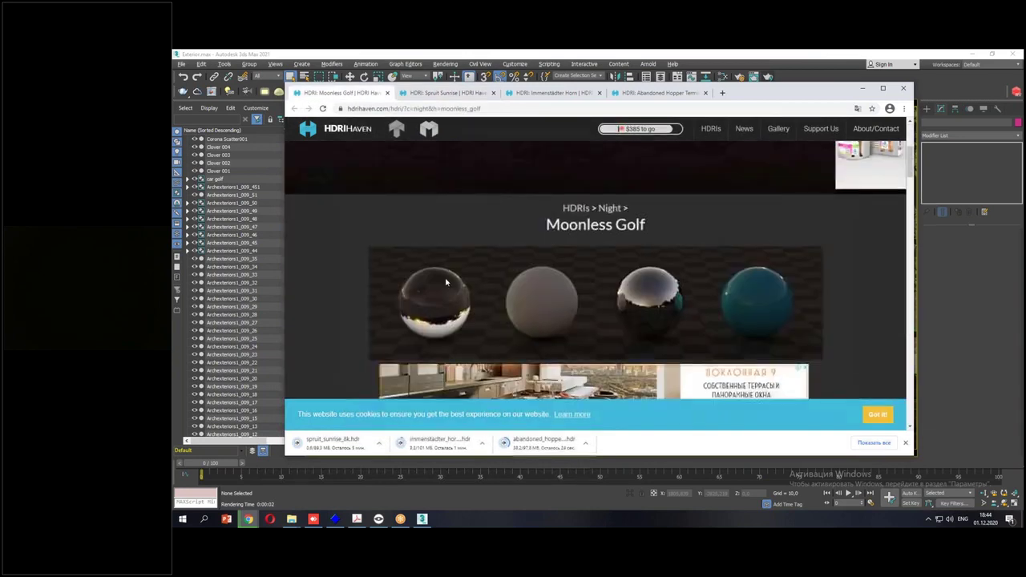
click(447, 202)
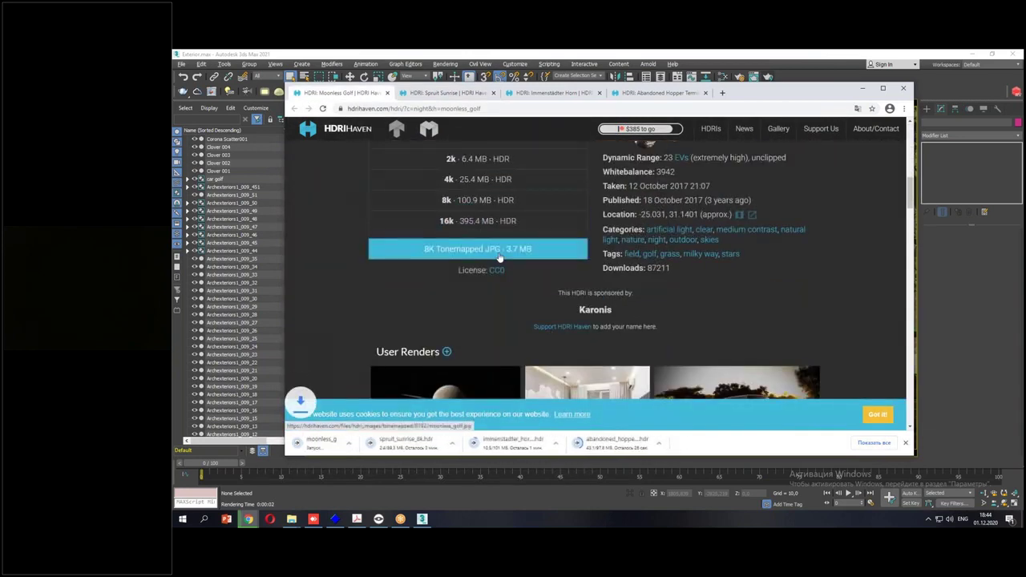
Switch to 3ds Max and add a CoronaBitmap map to the light view of the Slate Material Editor.
click(862, 88)
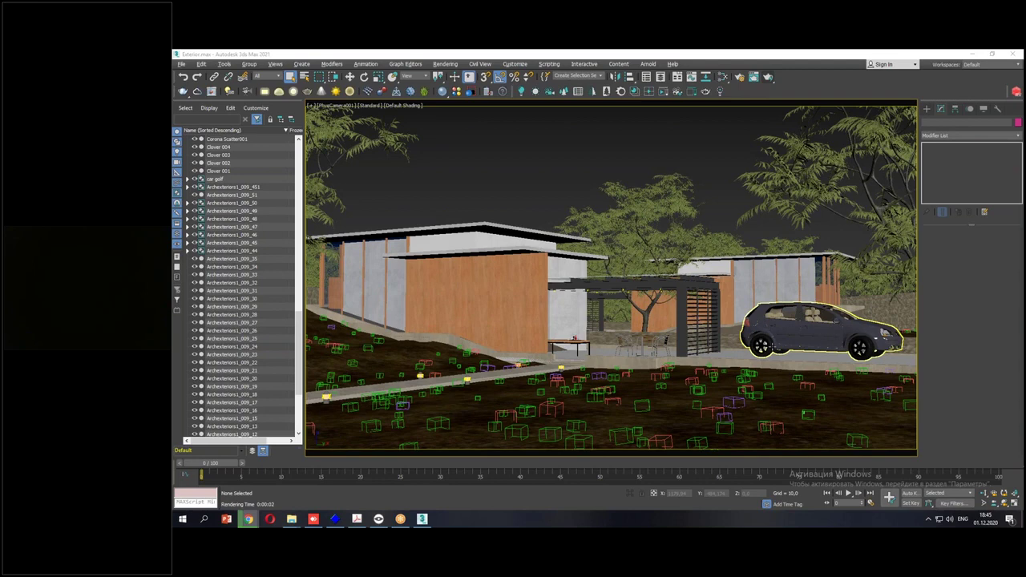
click(722, 77)
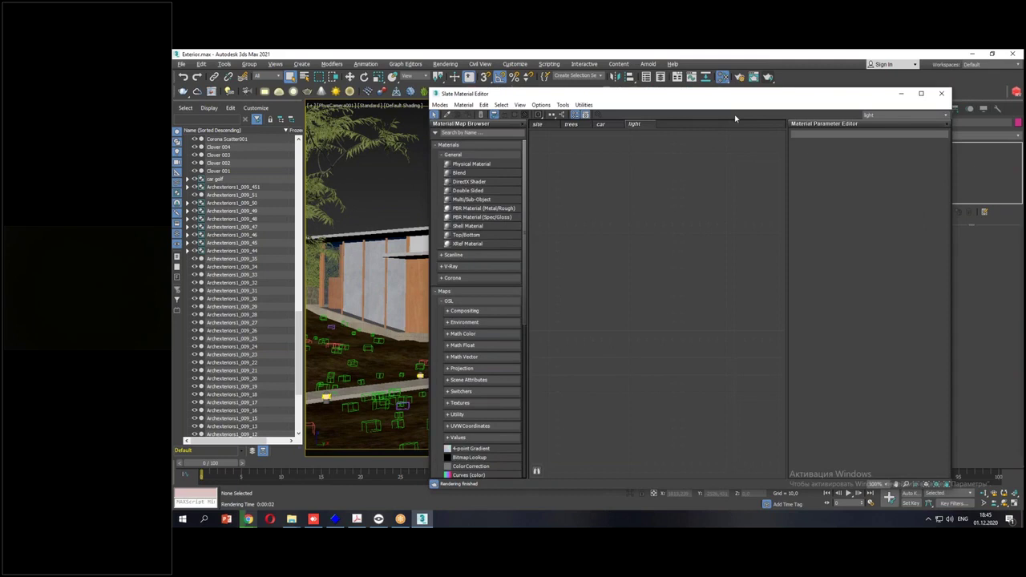
right_click(617, 183)
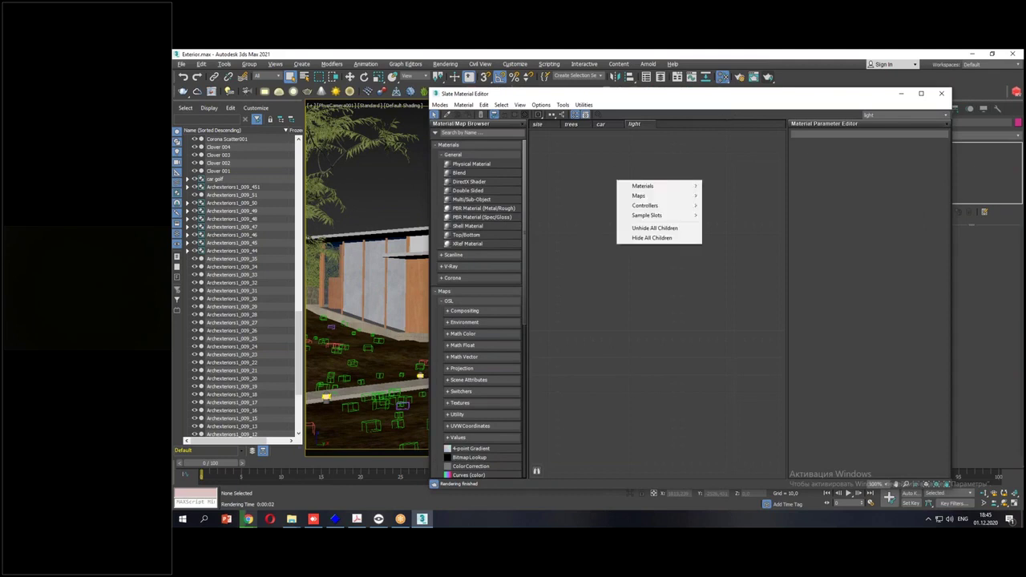
mouse_move(650, 197)
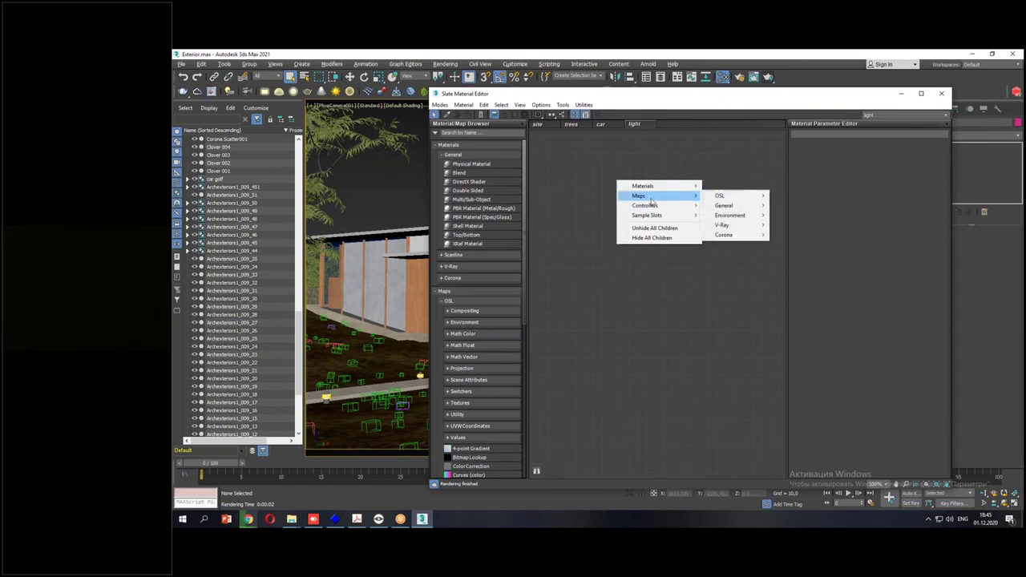
mouse_move(720, 236)
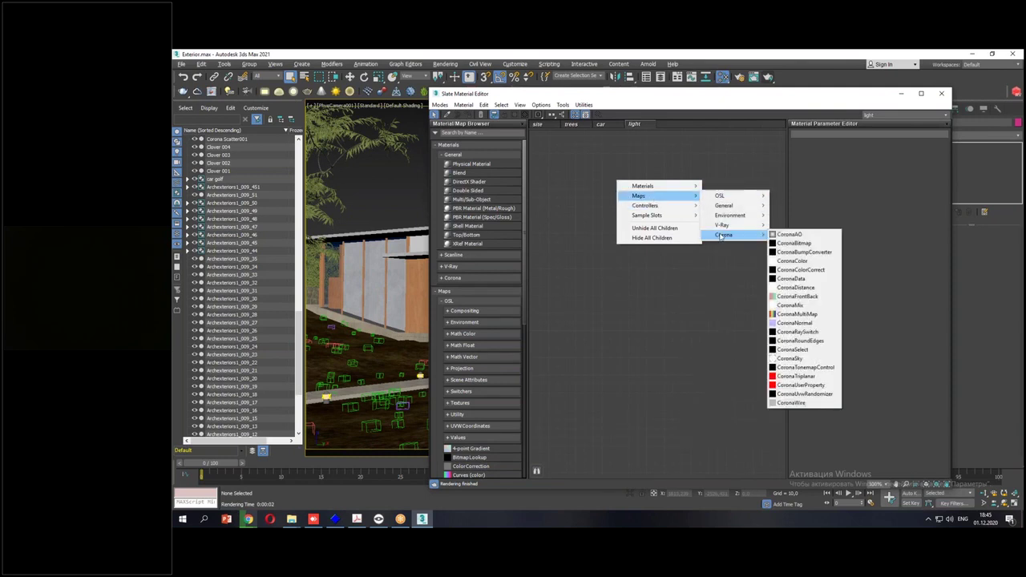
click(796, 244)
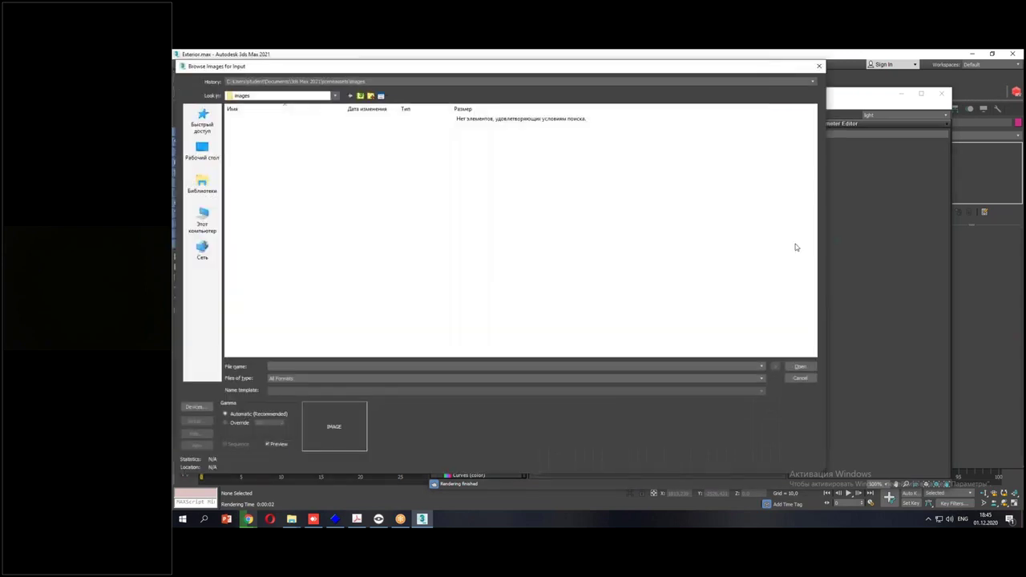
Load abandoned_hopper_terminal_04_8k.hdr from C:\Exterior 4 times\hdrs into the new CoronaBitmap.
click(397, 116)
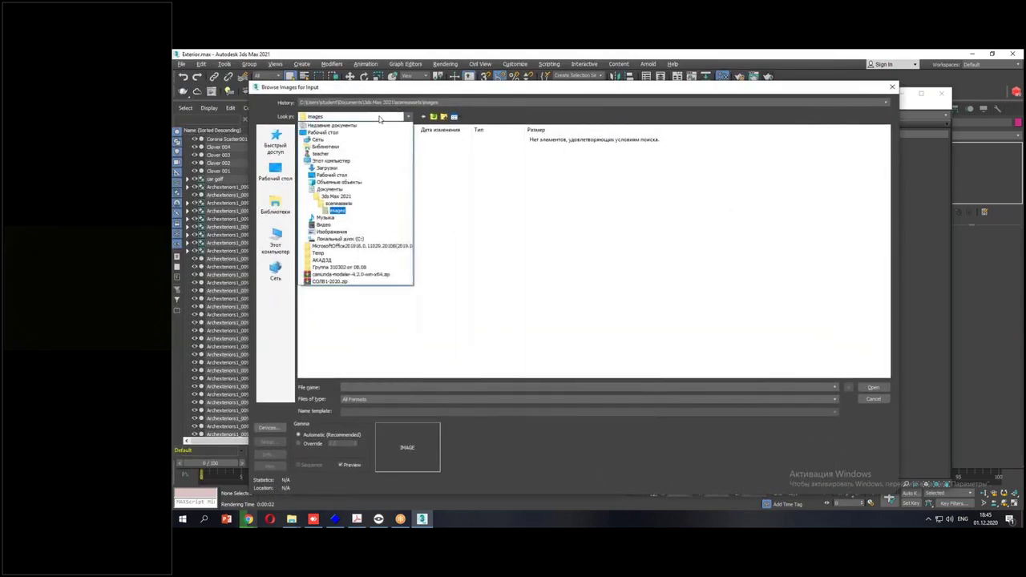
click(341, 235)
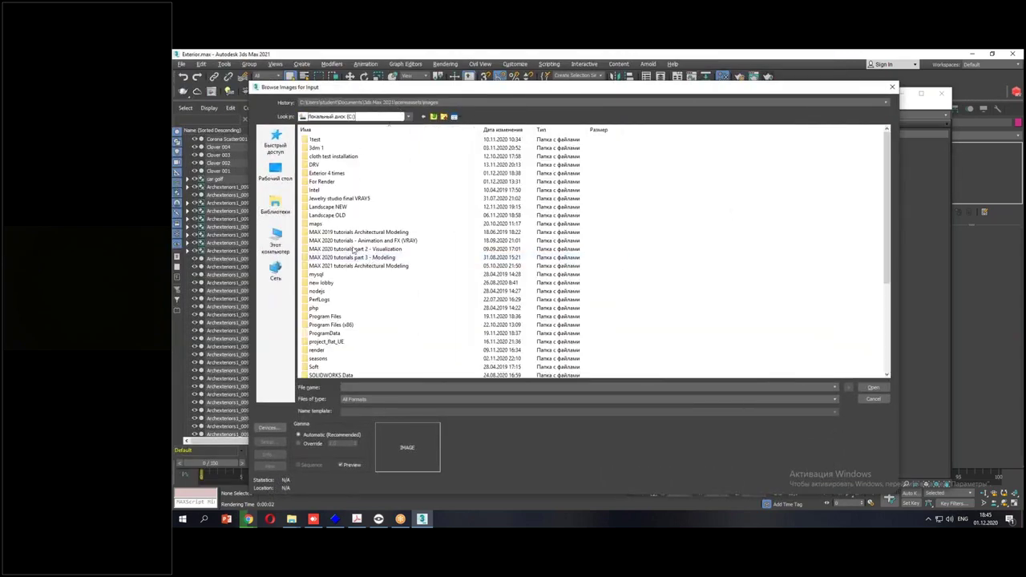
click(350, 175)
double_click(350, 175)
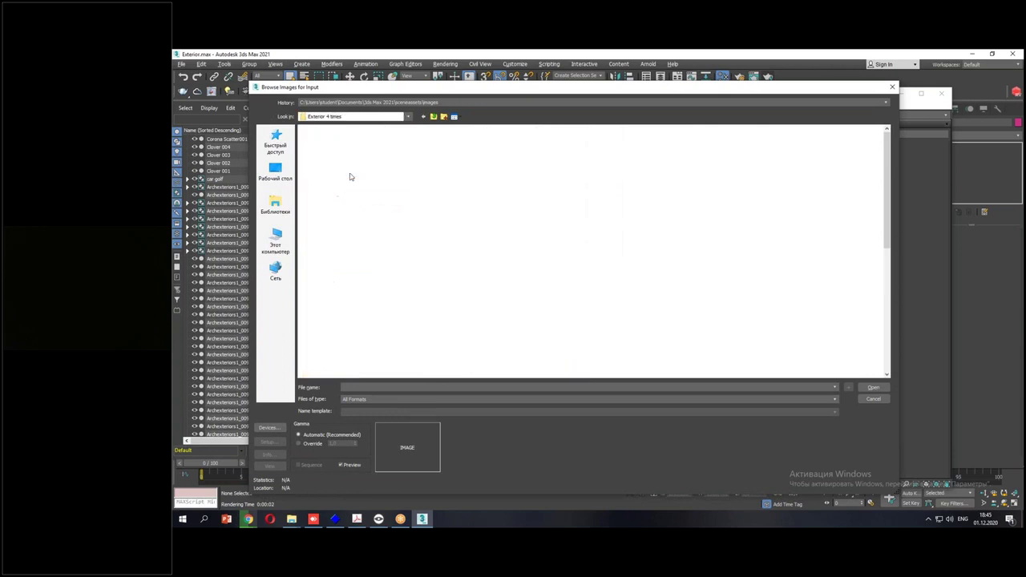
double_click(324, 157)
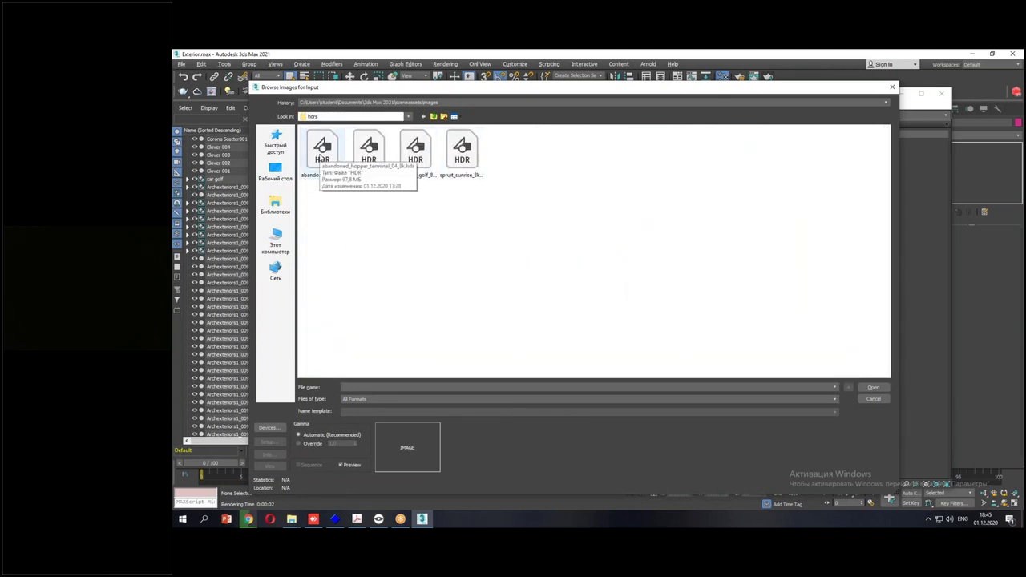
click(321, 154)
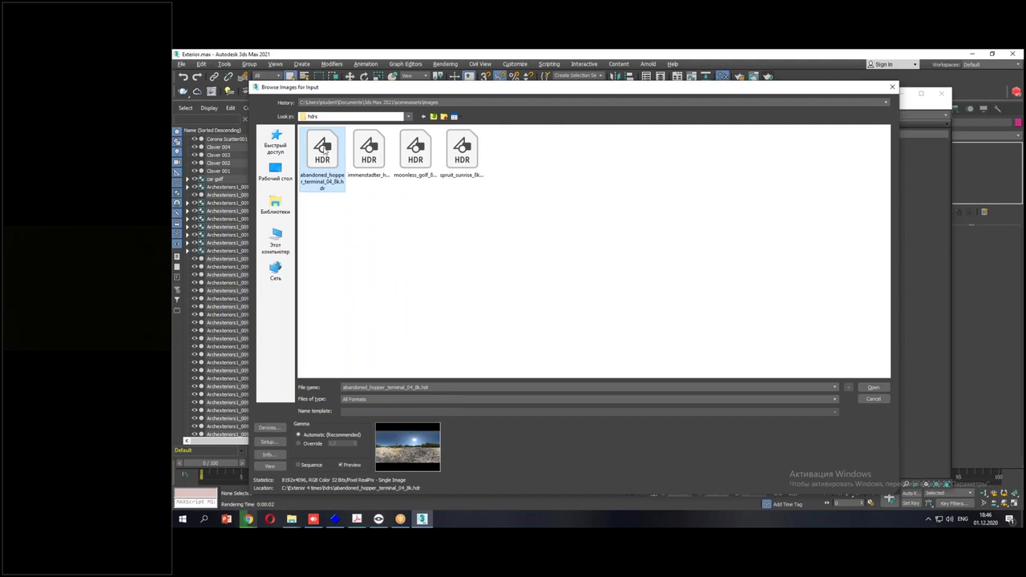
double_click(322, 149)
click(380, 270)
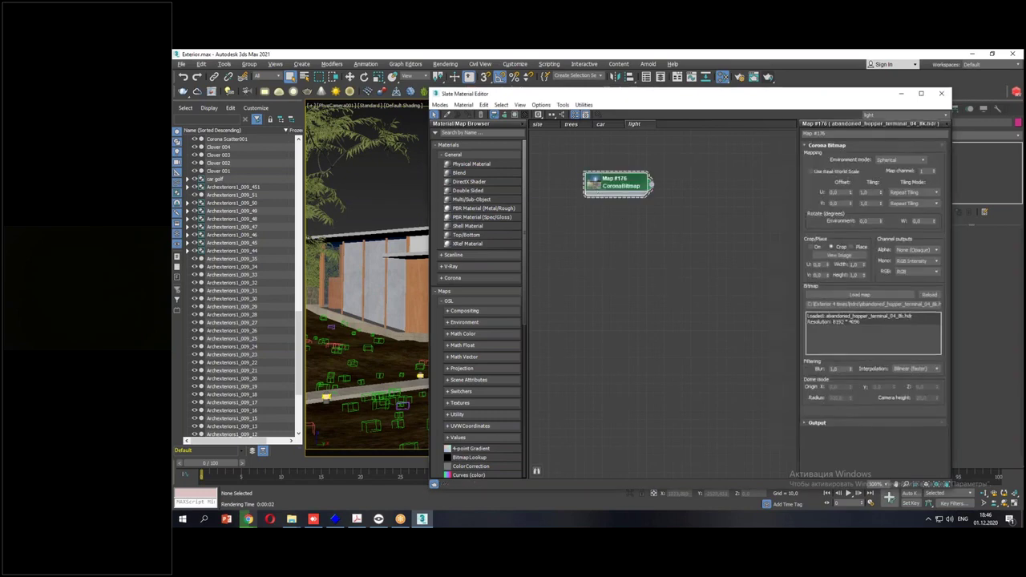
Enlarge the bitmap node's preview and mark the Environment rotation setting in red in the magnified parameters.
double_click(616, 185)
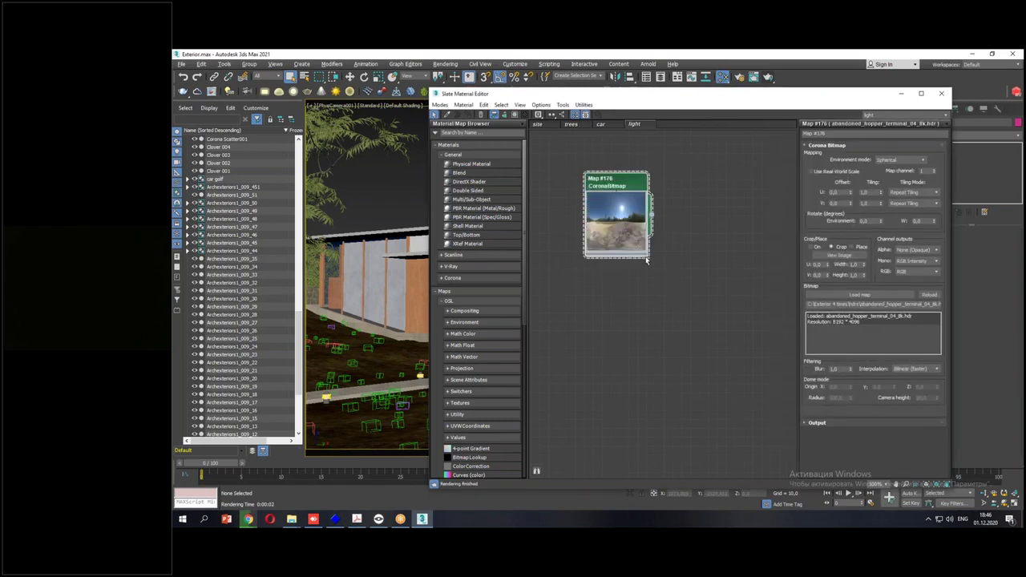
drag(626, 183, 626, 175)
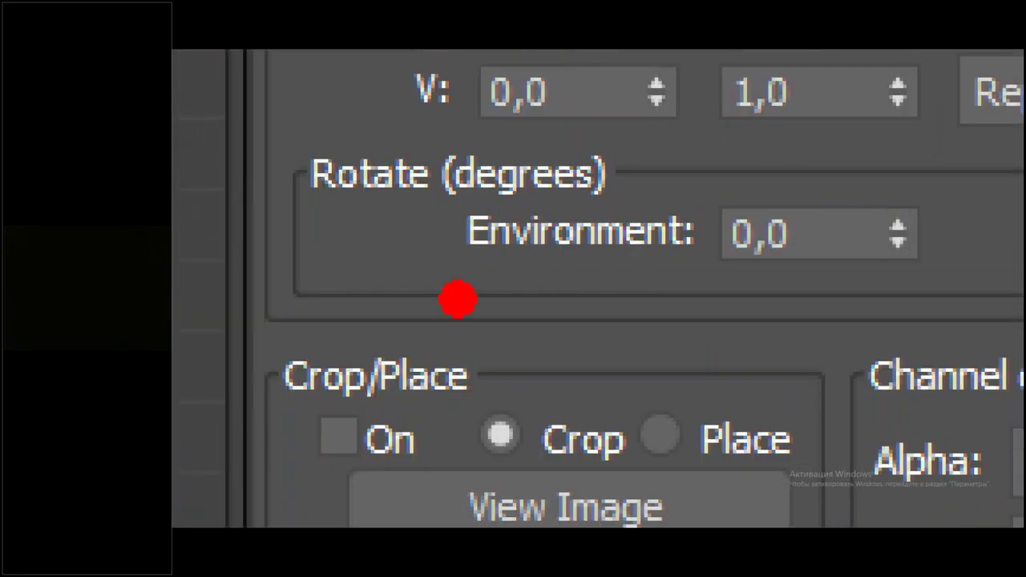
mouse_move(803, 229)
mouse_down()
mouse_move(866, 230)
mouse_move(832, 207)
mouse_up()
mouse_move(682, 112)
mouse_down()
mouse_move(312, 109)
mouse_move(337, 284)
mouse_move(493, 289)
mouse_move(551, 349)
mouse_up()
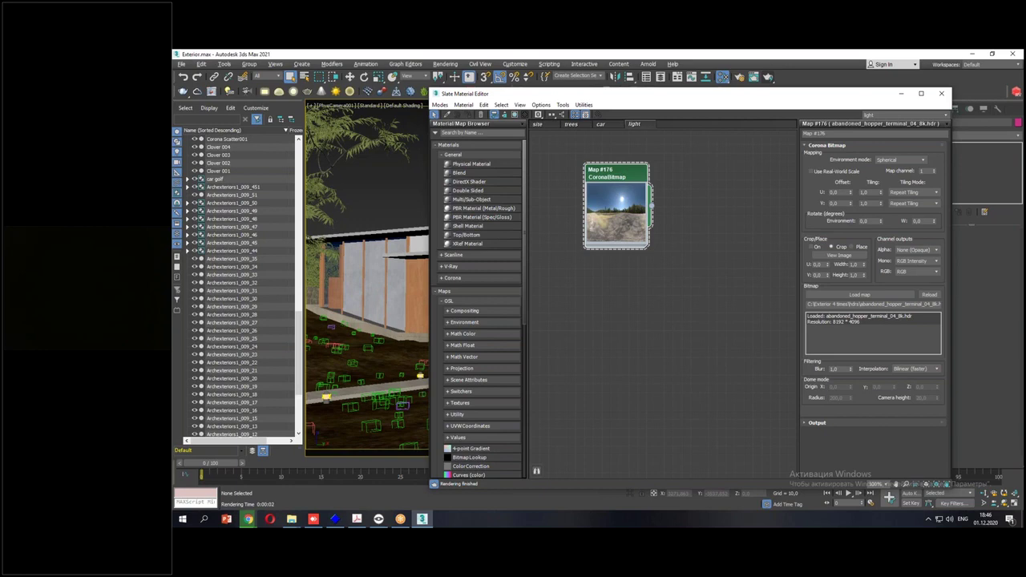
click(864, 221)
Make three copies of the CoronaBitmap node and align all four in a column in the light view.
shift+drag(609, 188, 614, 455)
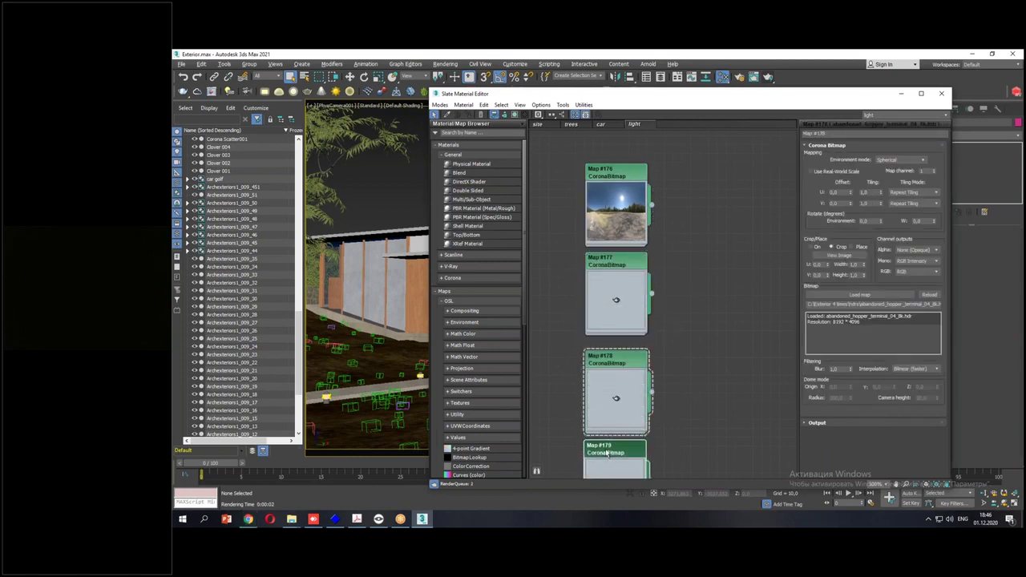
drag(632, 368, 631, 359)
middle_drag(684, 313, 681, 275)
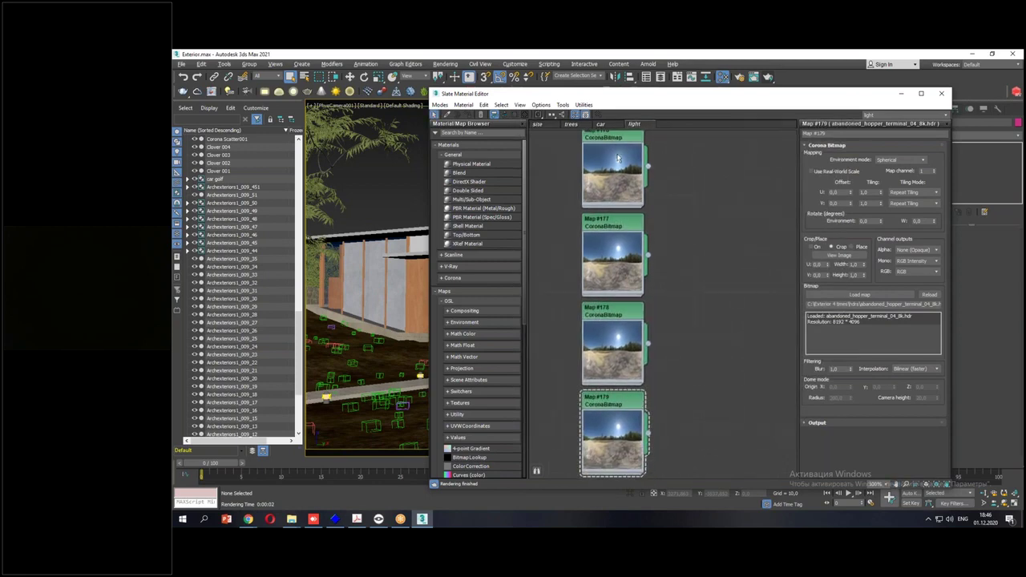
key(l)
Rename the topmost CoronaBitmap node as night.
click(633, 188)
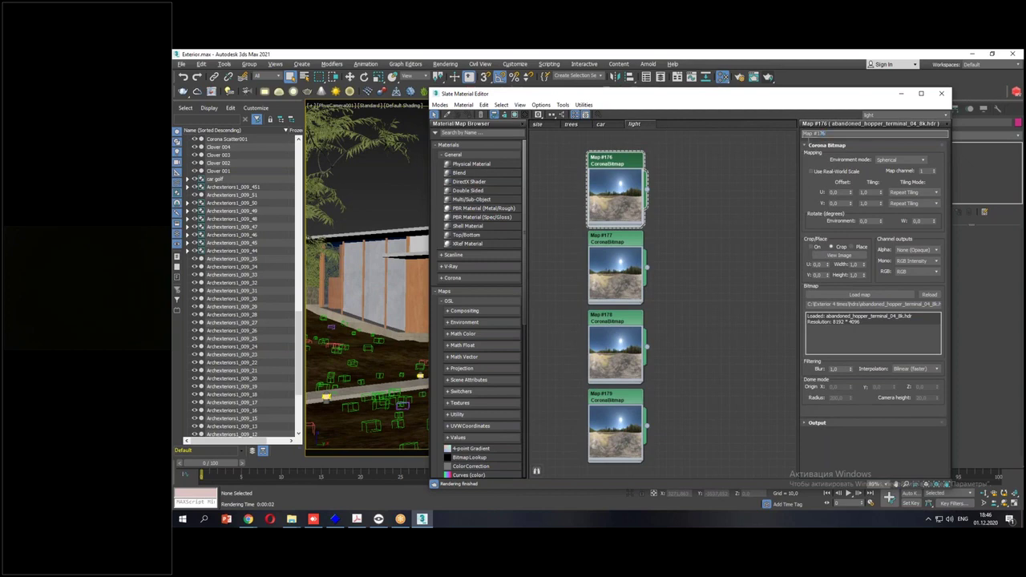
text(ds)
key(Return)
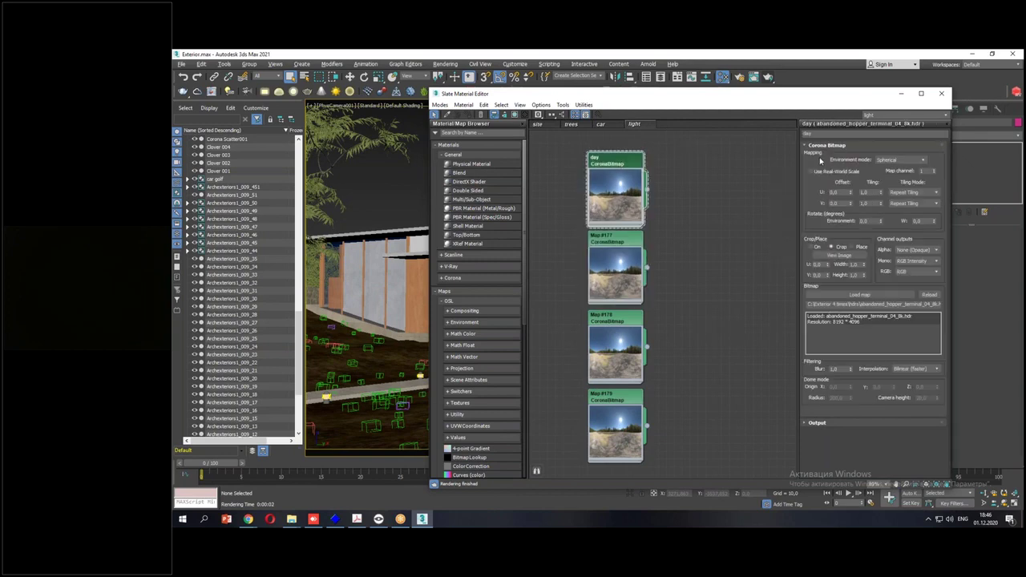
double_click(828, 133)
text(nighty)
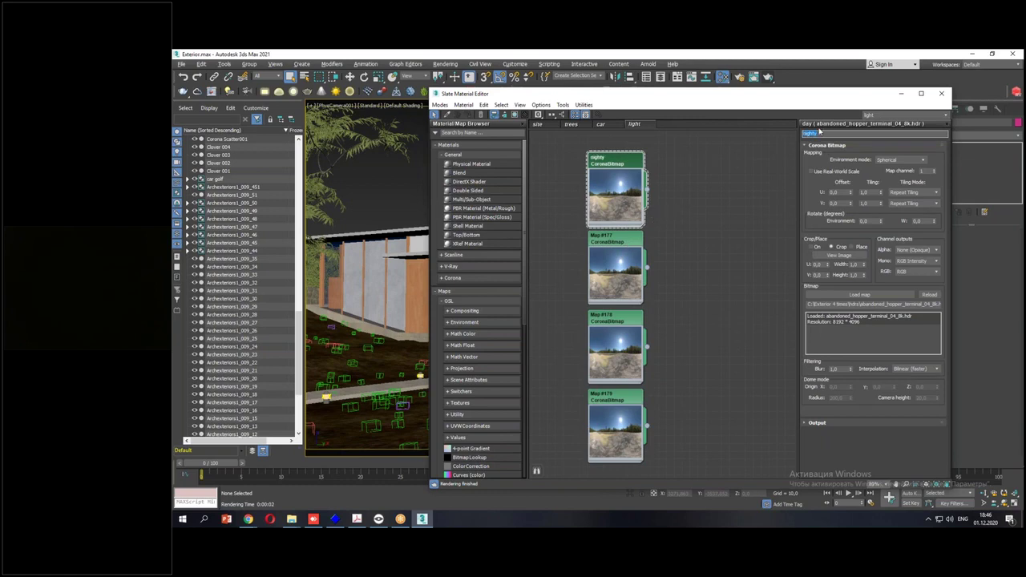
Rename the second CoronaBitmap node in the column as sunset.
click(642, 253)
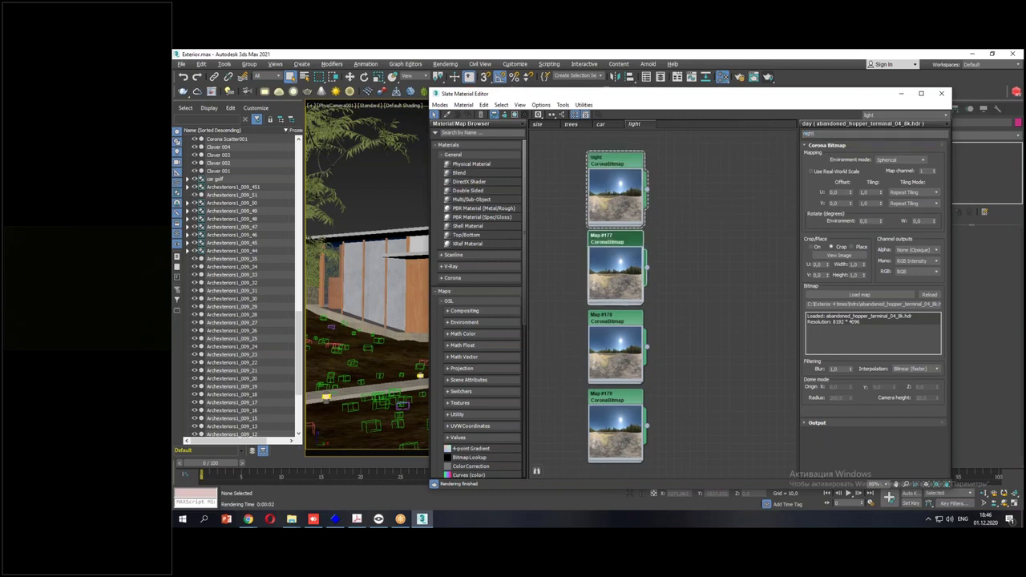
double_click(829, 133)
key(BackSpace)
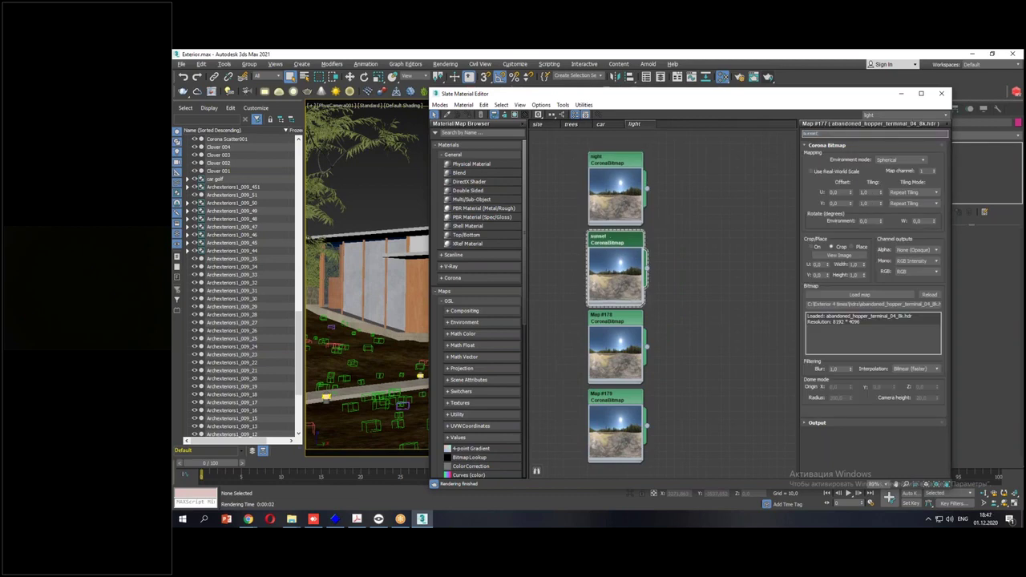
Rename the third CoronaBitmap node as day contrast and the fourth as day cloudy.
click(614, 345)
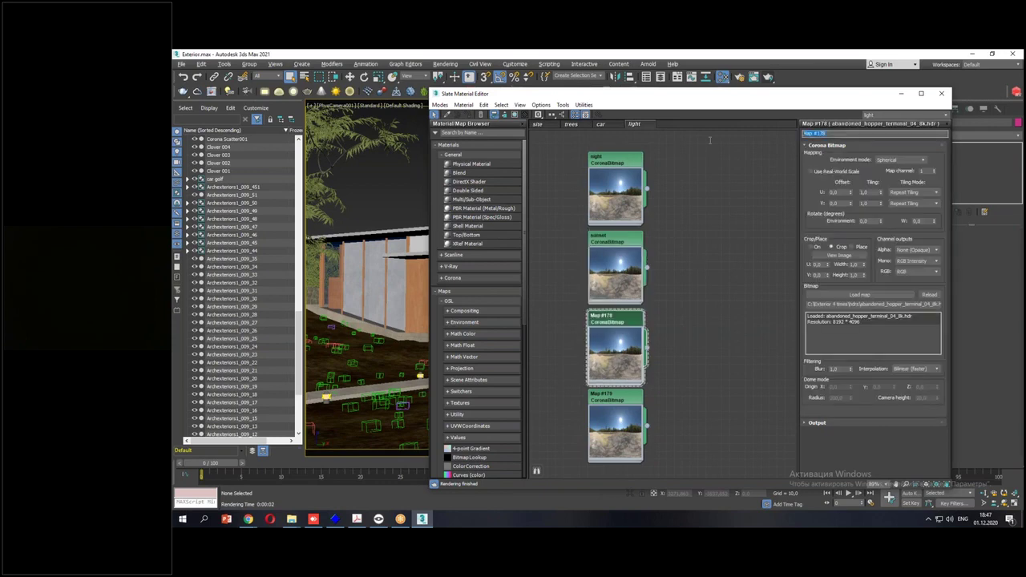
text(day contrast)
click(614, 417)
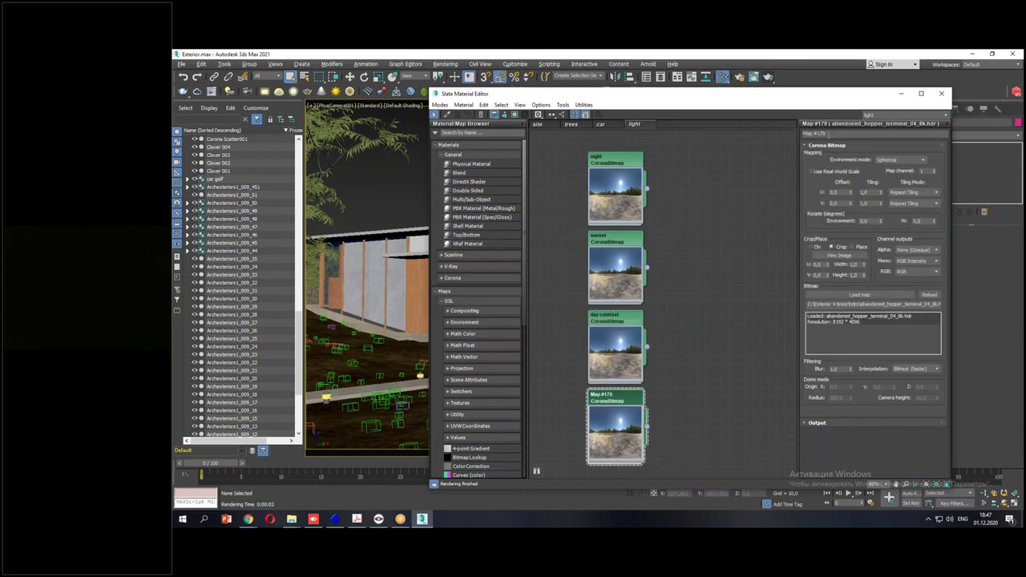
click(818, 132)
text(day cloudly)
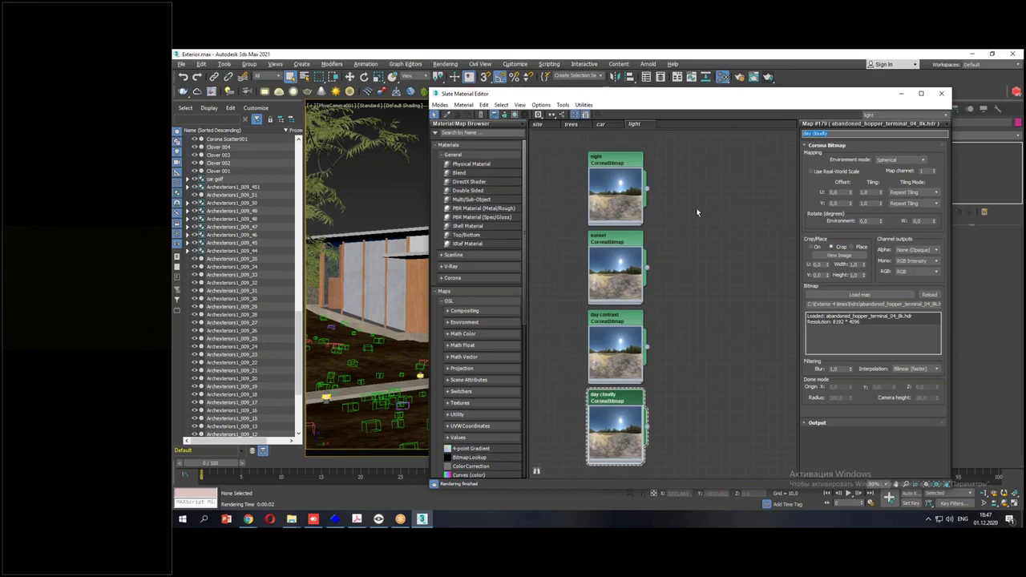
Load moonless_golf_8k.hdr into the night CoronaBitmap node with the default HDRI load settings.
click(618, 166)
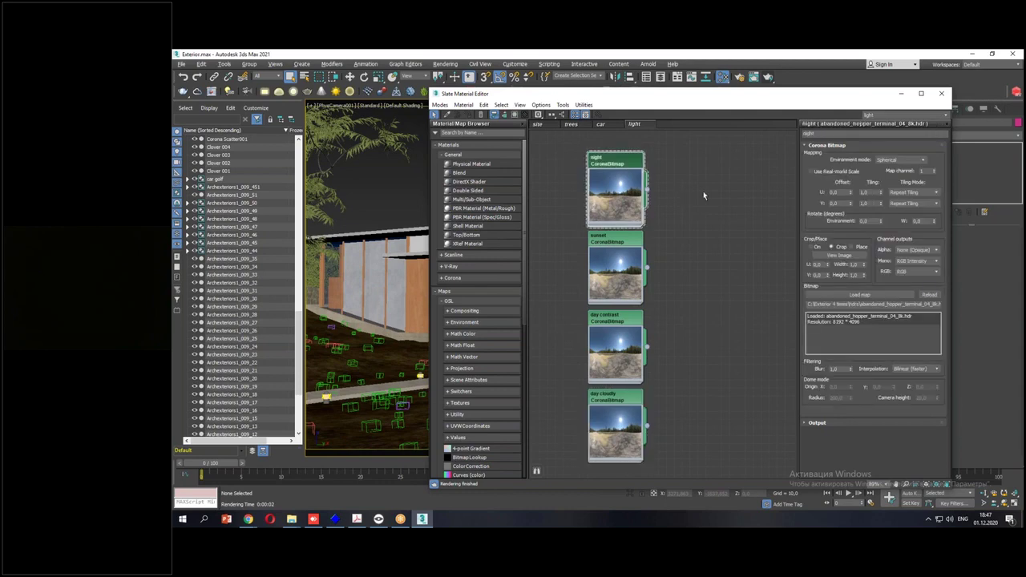
drag(922, 295, 929, 298)
key(Escape)
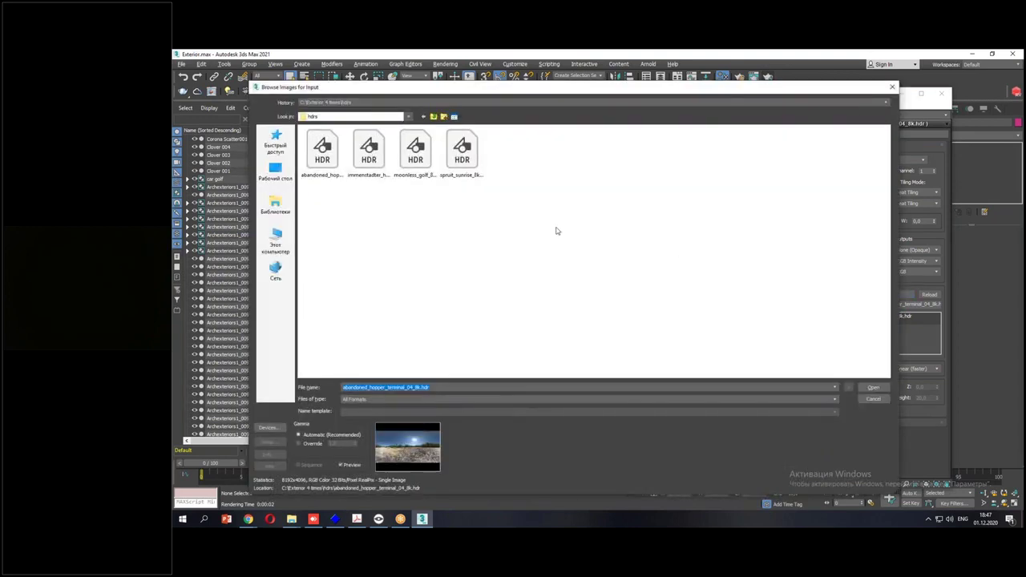
click(369, 159)
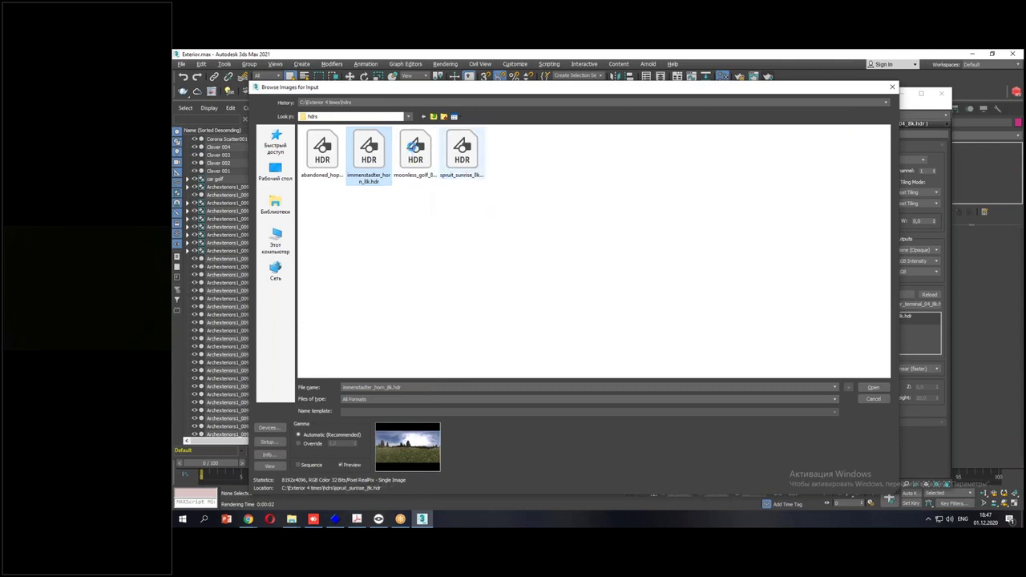
click(417, 184)
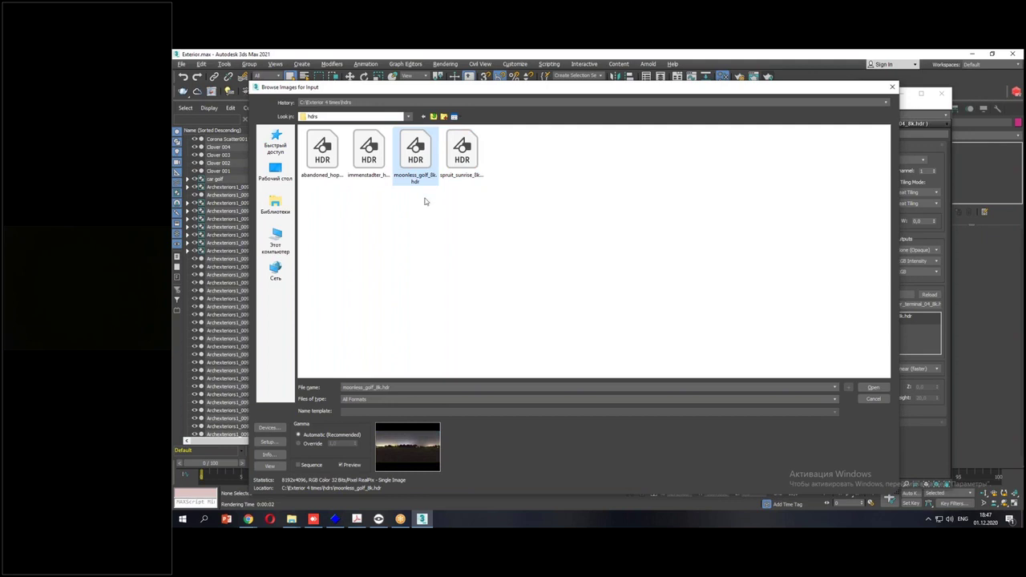
double_click(418, 159)
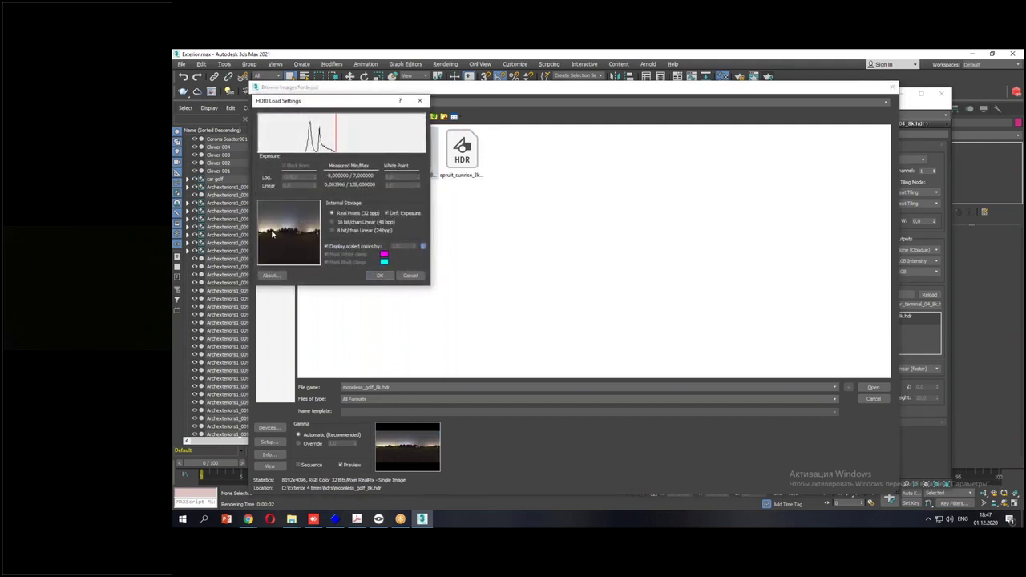
click(381, 277)
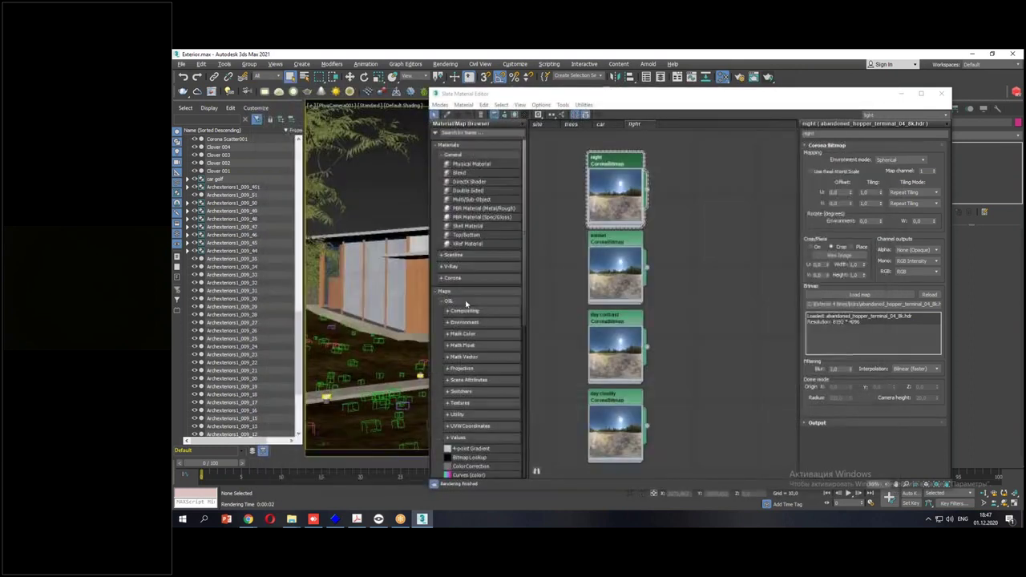
Load spruit_sunrise_8k.hdr into the sunset CoronaBitmap node and rename the node as sunrise.
click(610, 240)
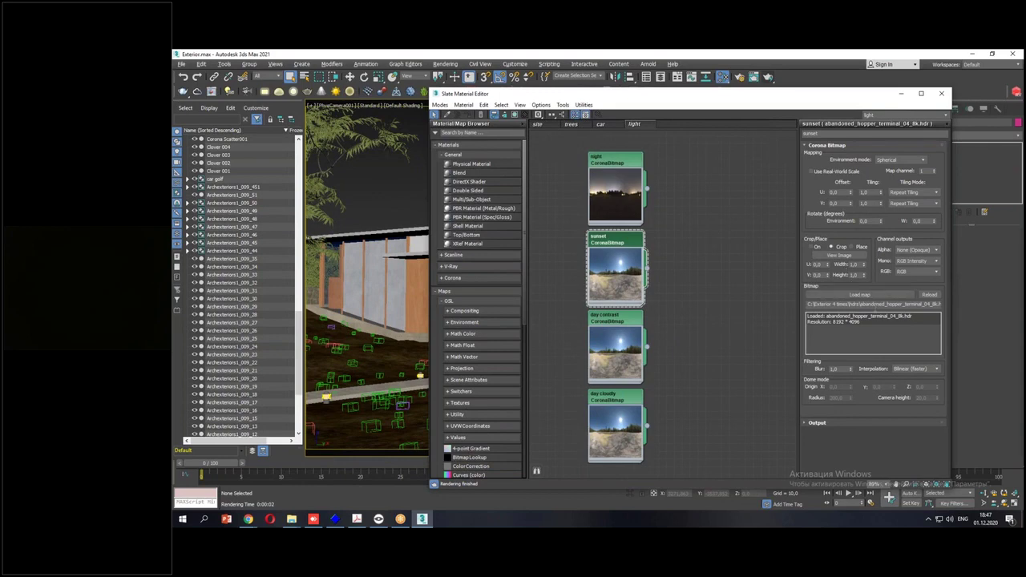
click(854, 295)
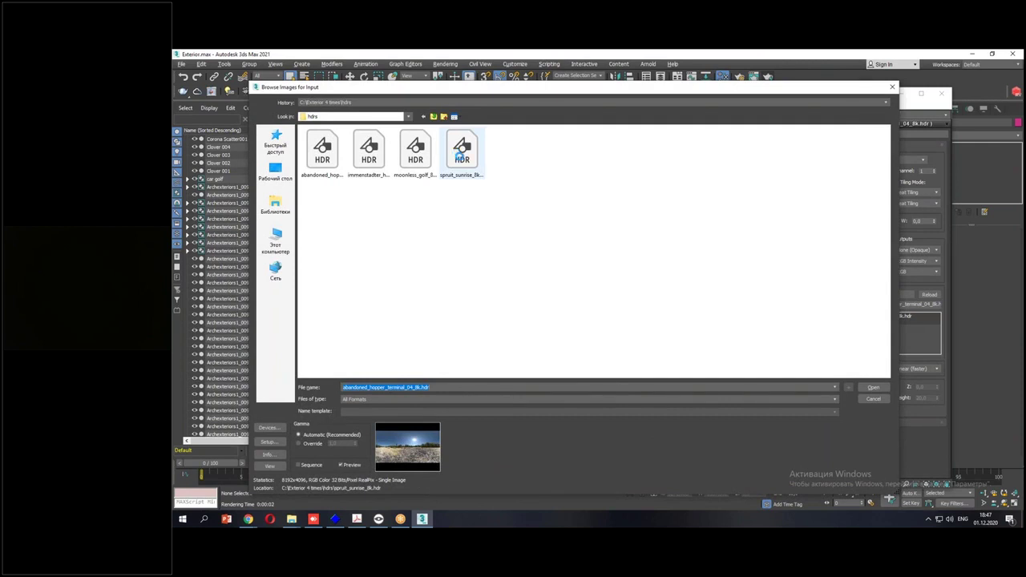
click(462, 161)
double_click(462, 160)
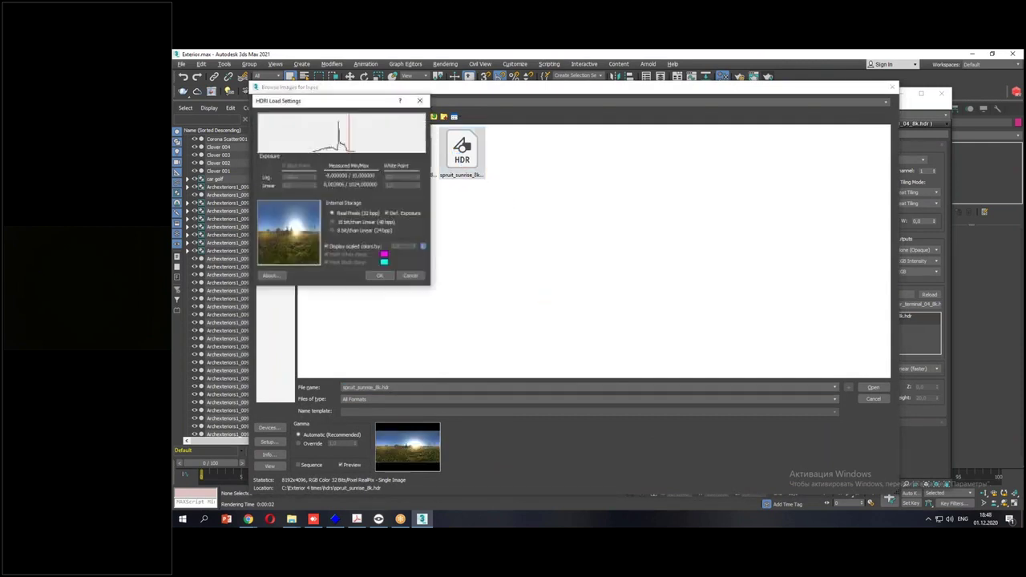
click(379, 275)
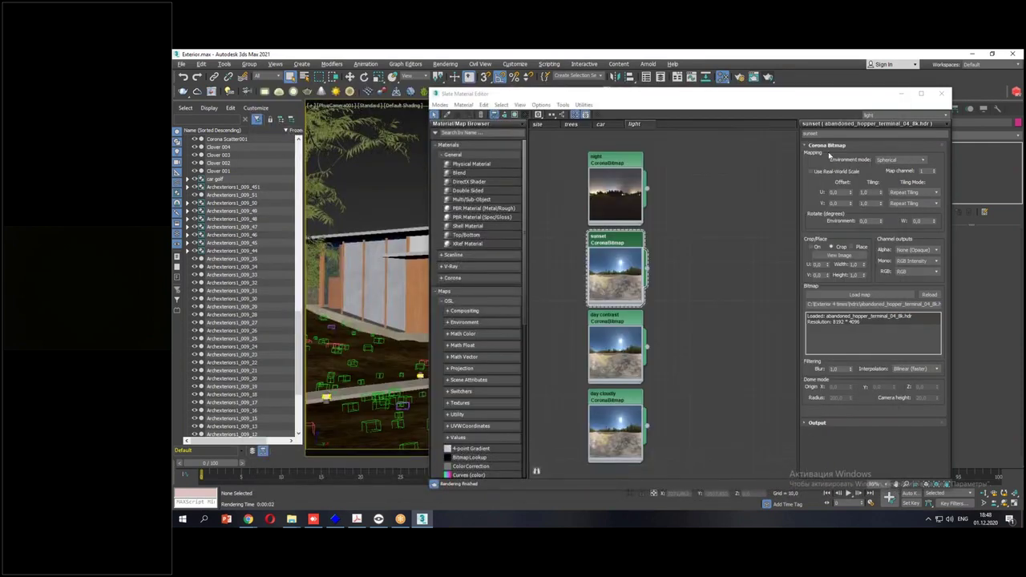
click(813, 134)
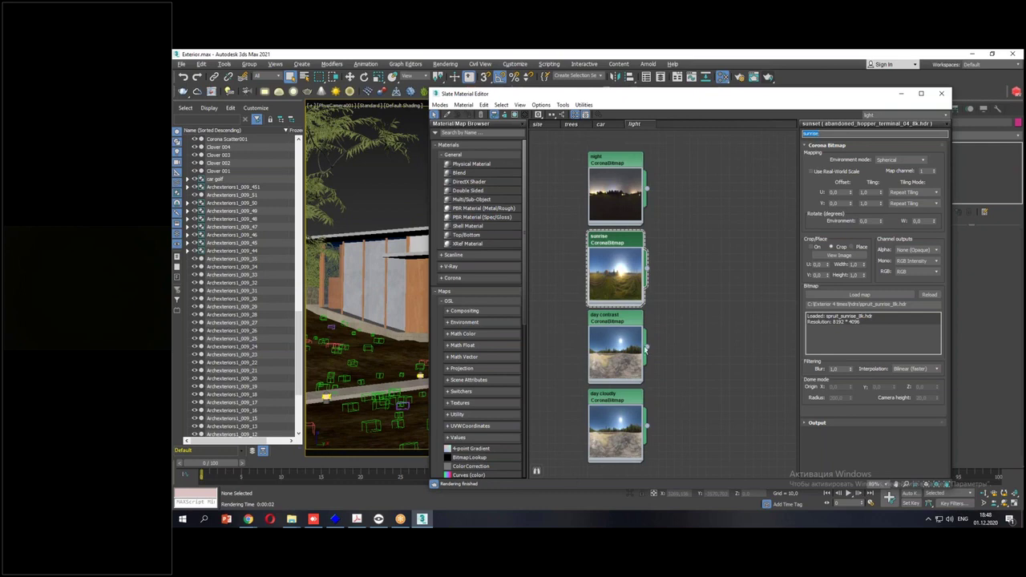
Load immenstadter_horn_8k.hdr into the day cloudy CoronaBitmap node with the default HDRI load settings.
click(616, 328)
click(868, 294)
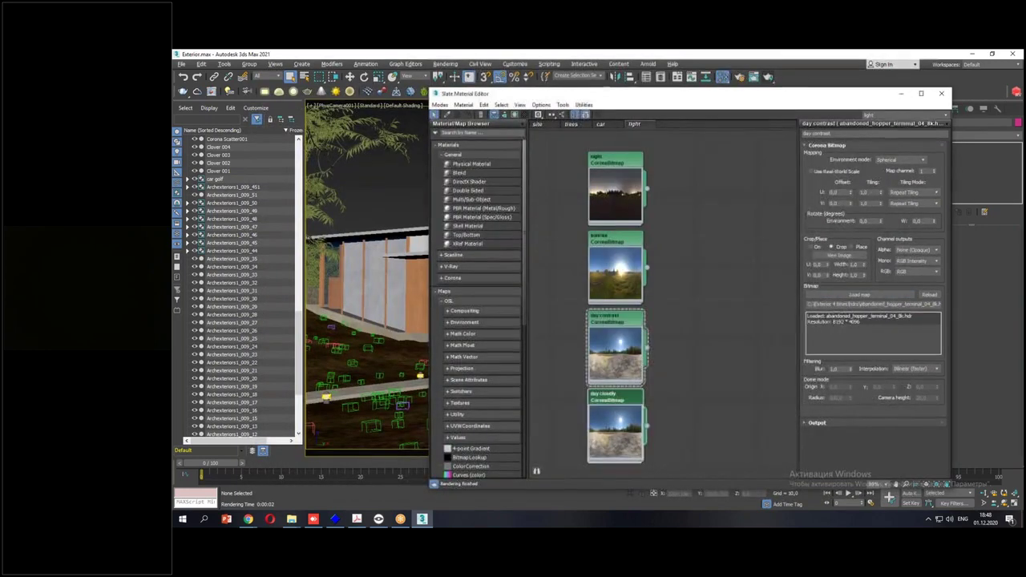
click(616, 401)
click(860, 294)
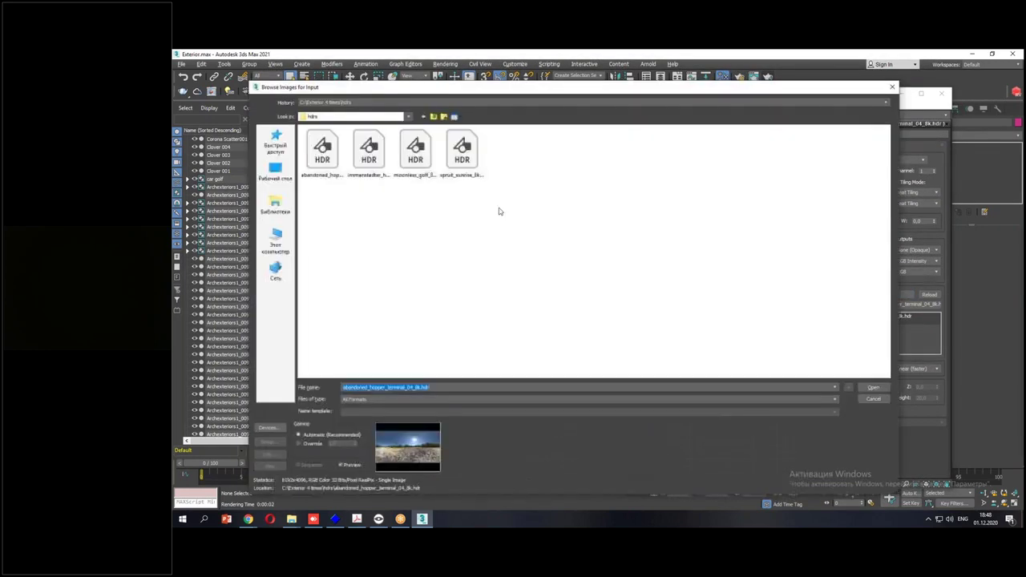
click(371, 151)
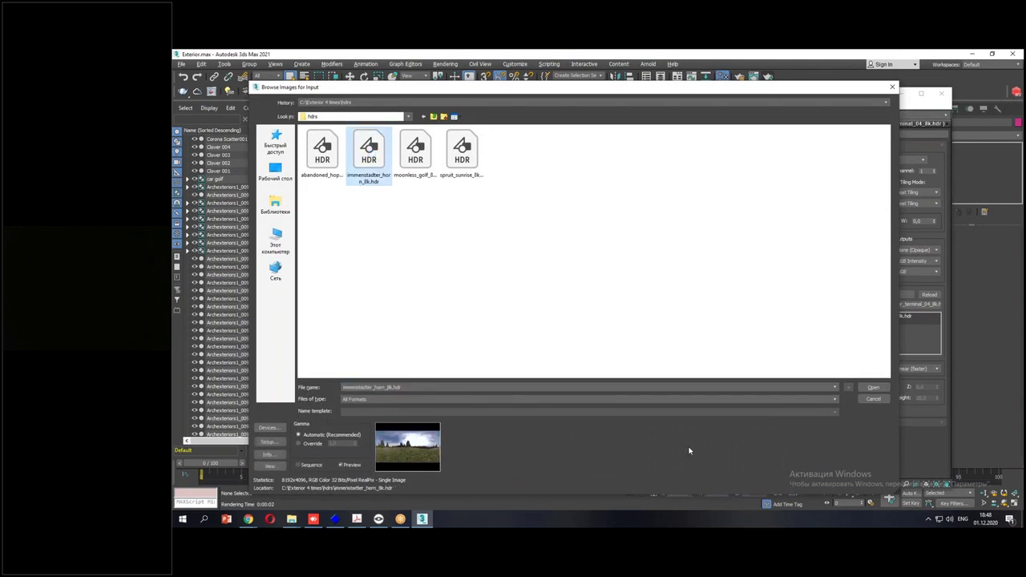
click(873, 387)
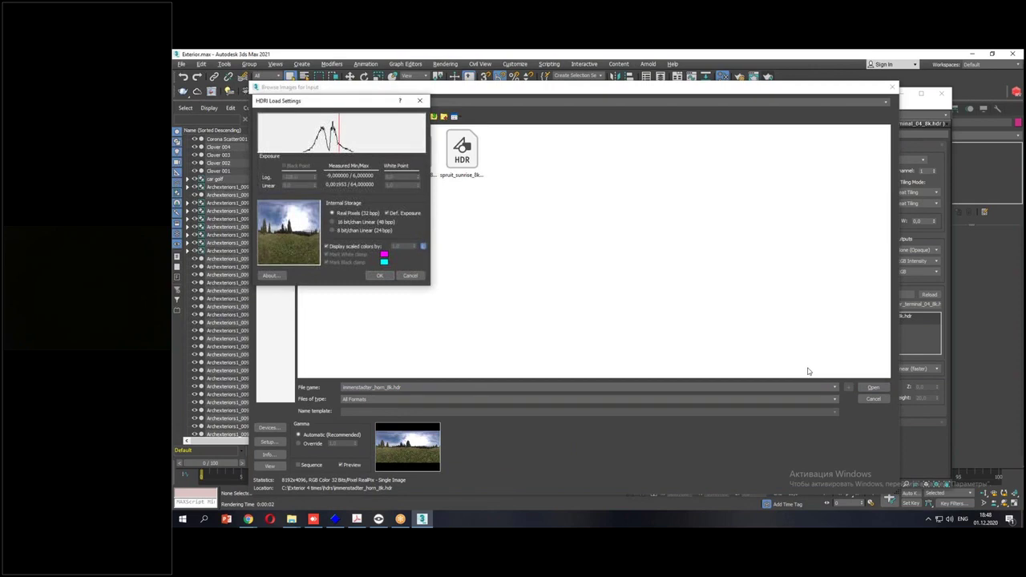
click(380, 275)
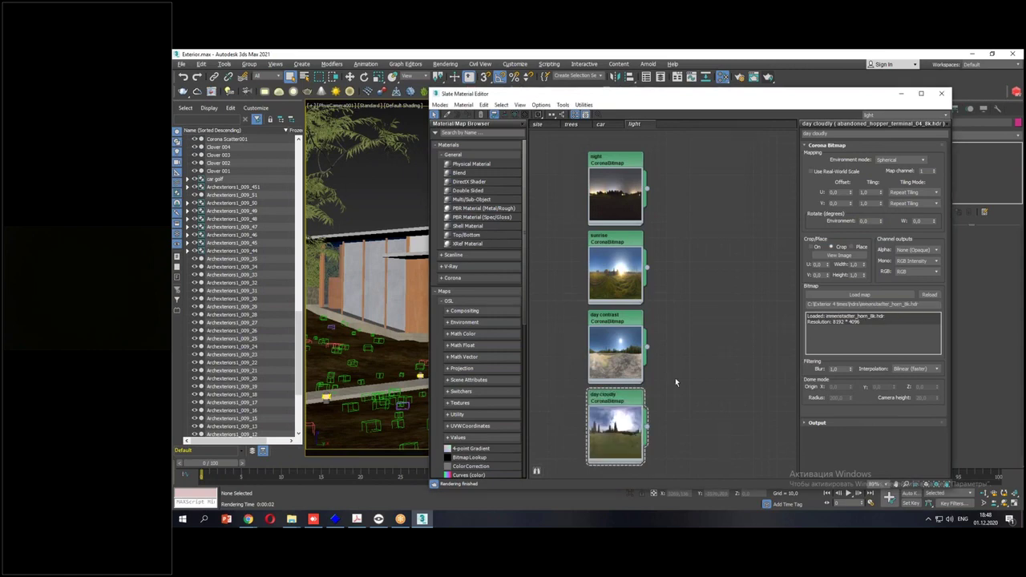
Hide the Material/Map Browser, narrow the Slate Material Editor and move it aside to uncover the camera viewport.
drag(730, 100, 517, 86)
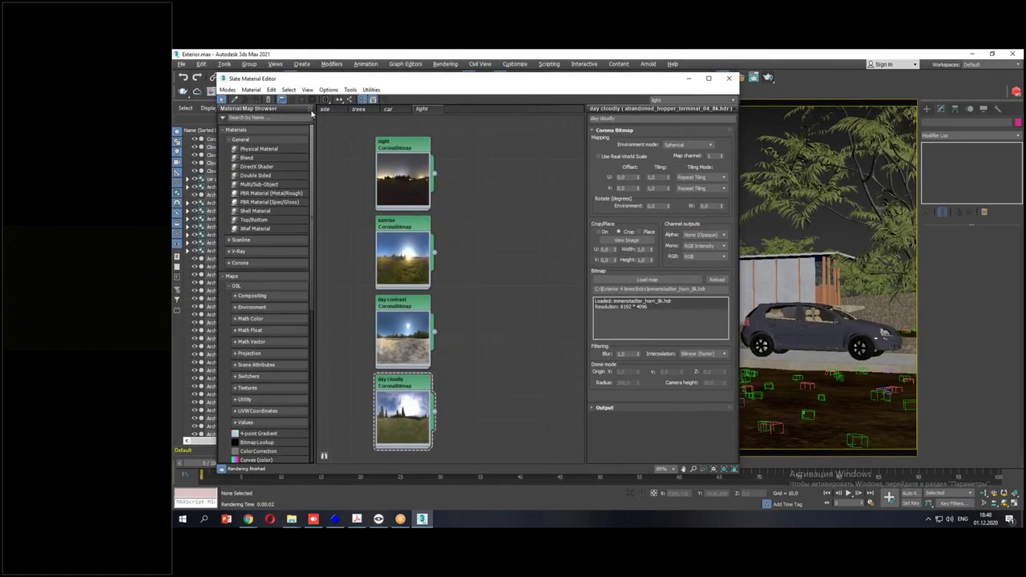
key(o)
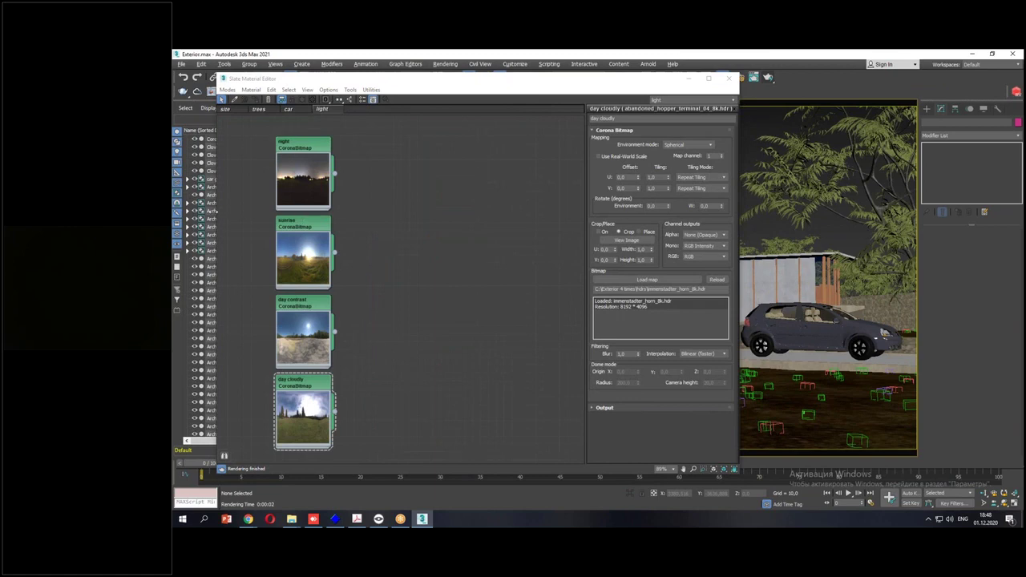
drag(217, 215, 434, 215)
drag(561, 80, 338, 84)
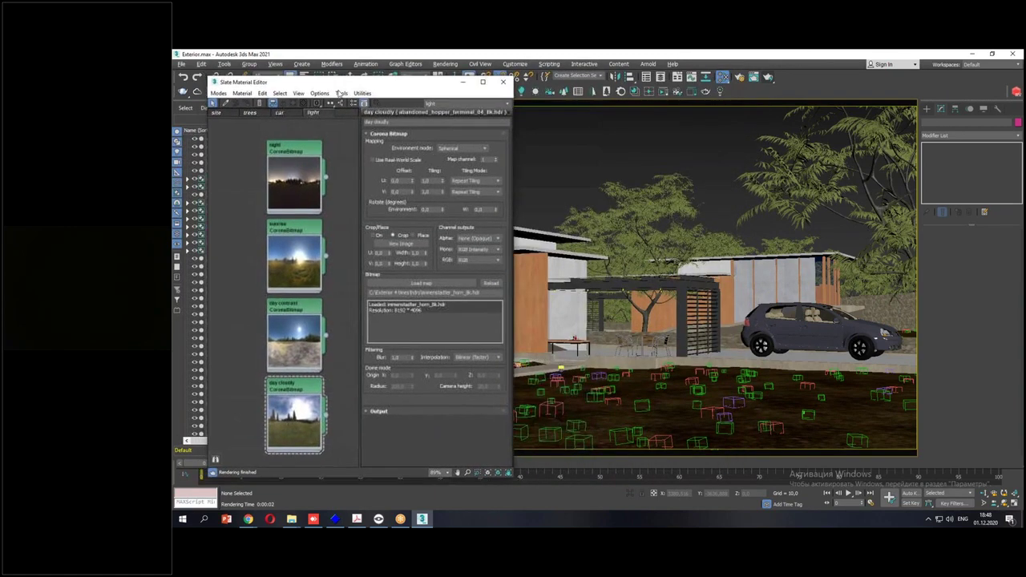
Open Render Setup beside the Slate Material Editor and switch the scene environment to Multiple maps (LightMix).
click(740, 77)
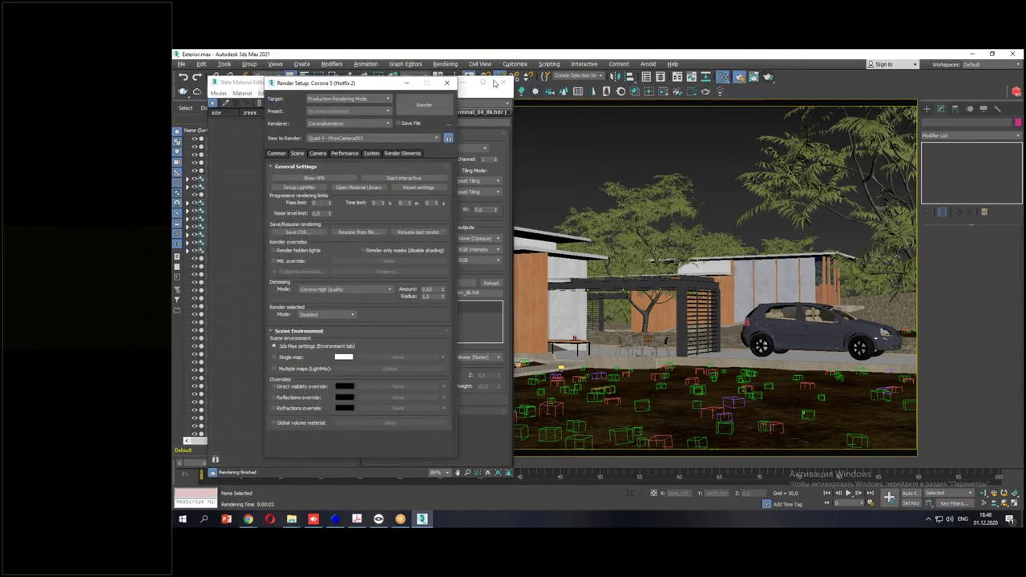
drag(346, 85, 704, 93)
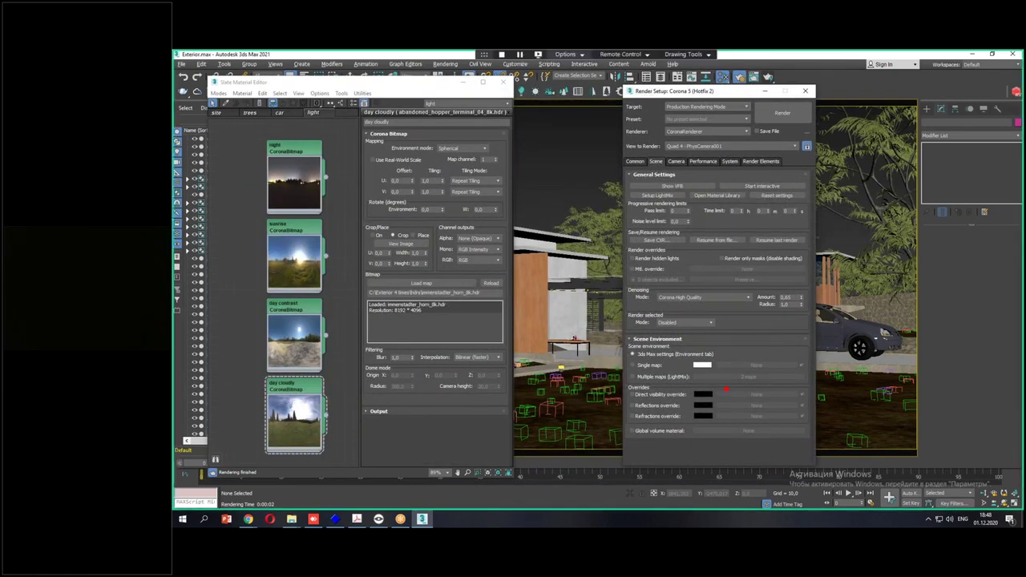
mouse_move(669, 165)
mouse_down()
mouse_move(643, 160)
mouse_move(674, 161)
mouse_up()
mouse_move(750, 337)
mouse_down()
mouse_move(814, 363)
mouse_move(813, 454)
mouse_move(616, 450)
mouse_move(623, 325)
mouse_up()
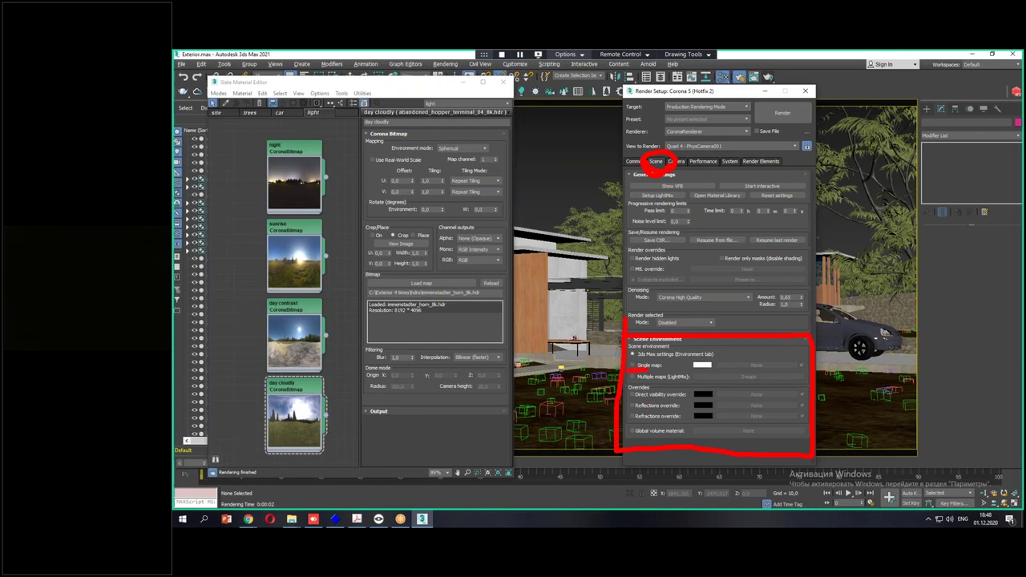
drag(779, 385, 630, 371)
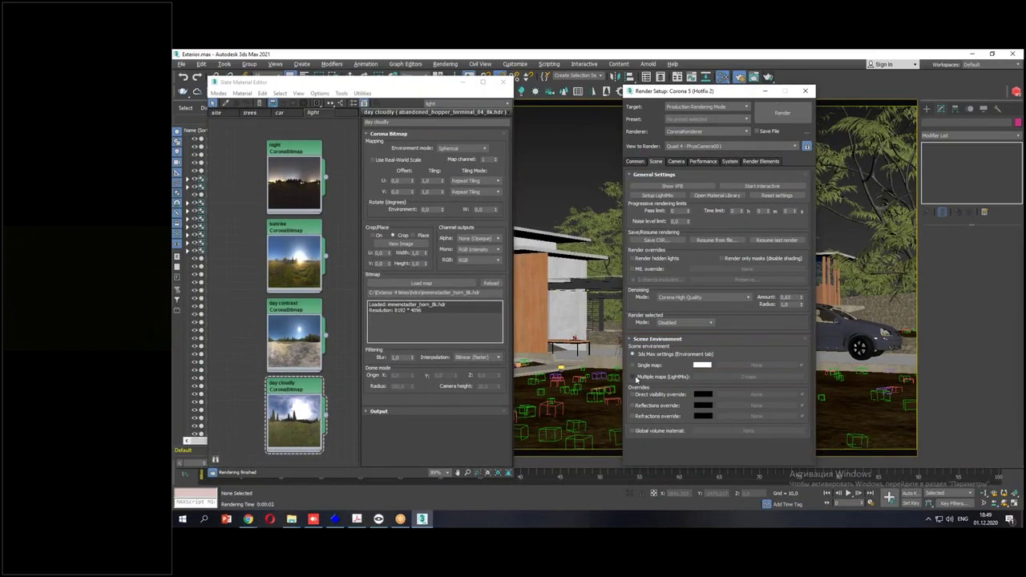
click(636, 377)
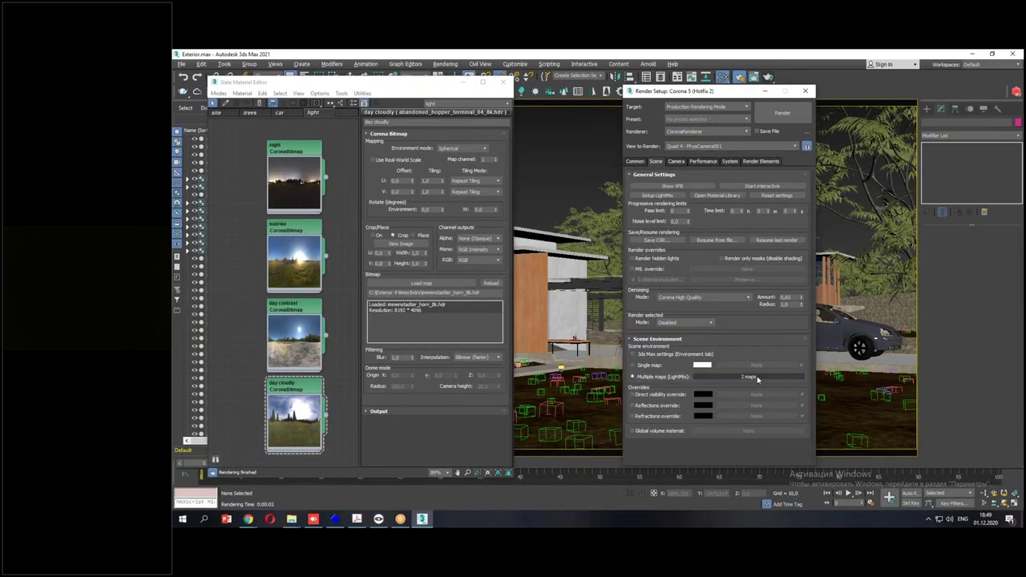
Open the multiple environment maps setup and raise the map count to 4.
click(742, 378)
drag(732, 366, 651, 172)
click(607, 182)
click(607, 182)
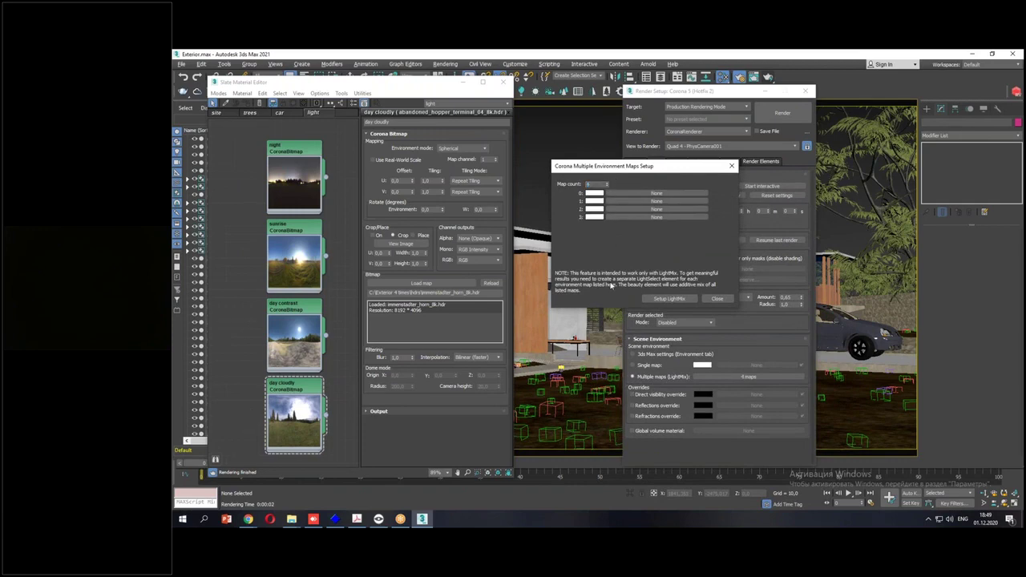
drag(613, 166, 606, 203)
Assign the night, sunrise, day contrast and day cloudy maps as instances to environment slots 0 to 3.
drag(325, 178, 626, 239)
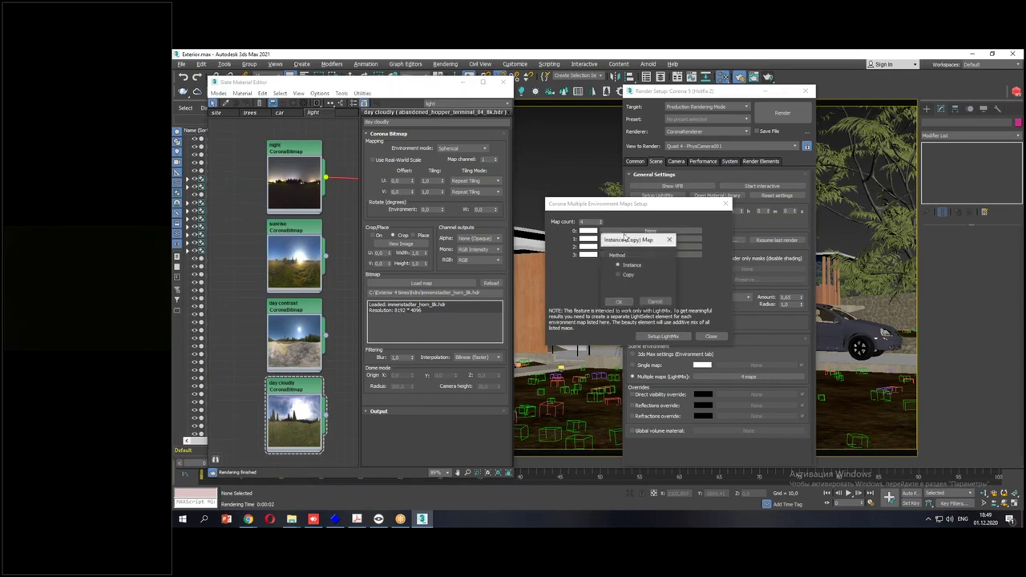
click(625, 303)
drag(325, 257, 618, 239)
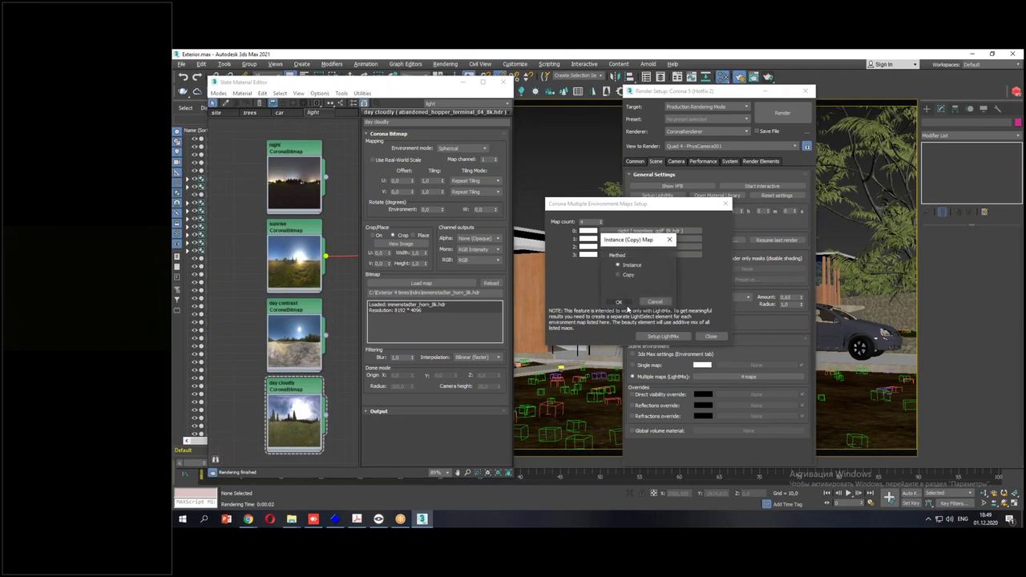
click(622, 304)
drag(326, 335, 623, 251)
click(619, 304)
drag(327, 417, 643, 258)
click(619, 303)
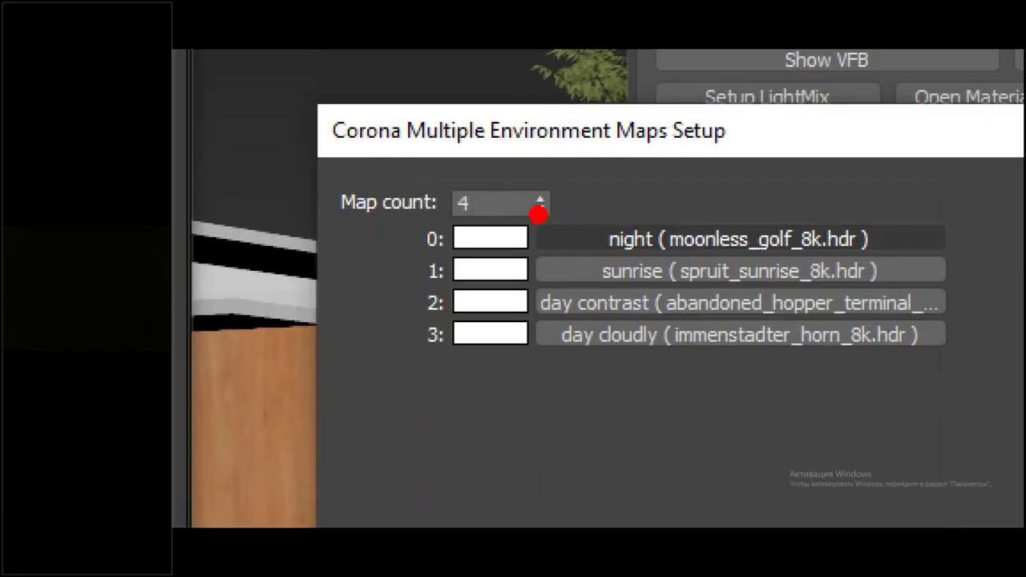
mouse_move(539, 214)
mouse_down()
mouse_move(710, 206)
mouse_move(717, 309)
mouse_move(671, 363)
mouse_move(511, 355)
mouse_move(513, 185)
mouse_up()
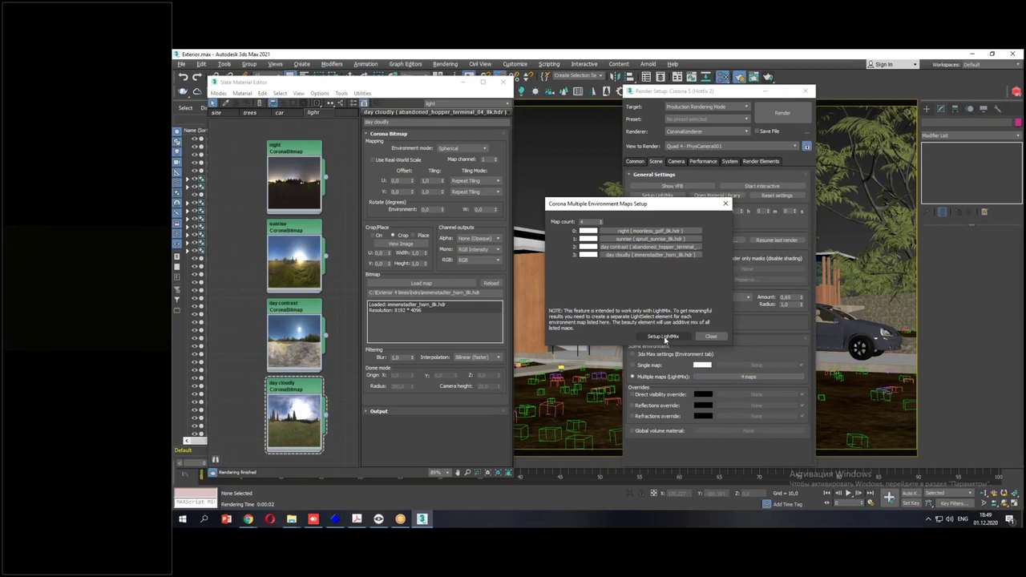
Generate the Interactive LightMix layers for the four environment maps and scene lights, separated by Instanced Lights.
click(664, 337)
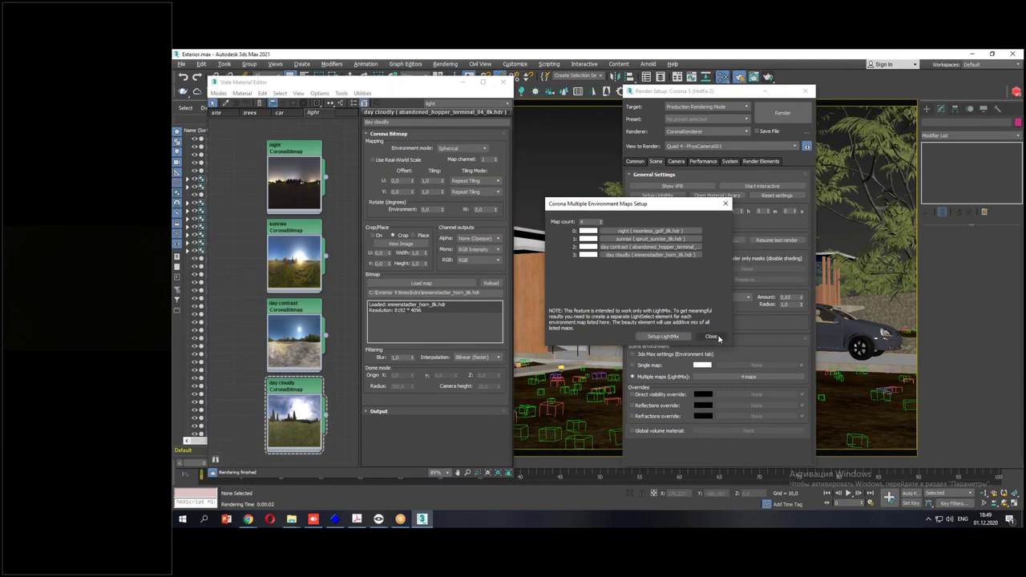
click(663, 338)
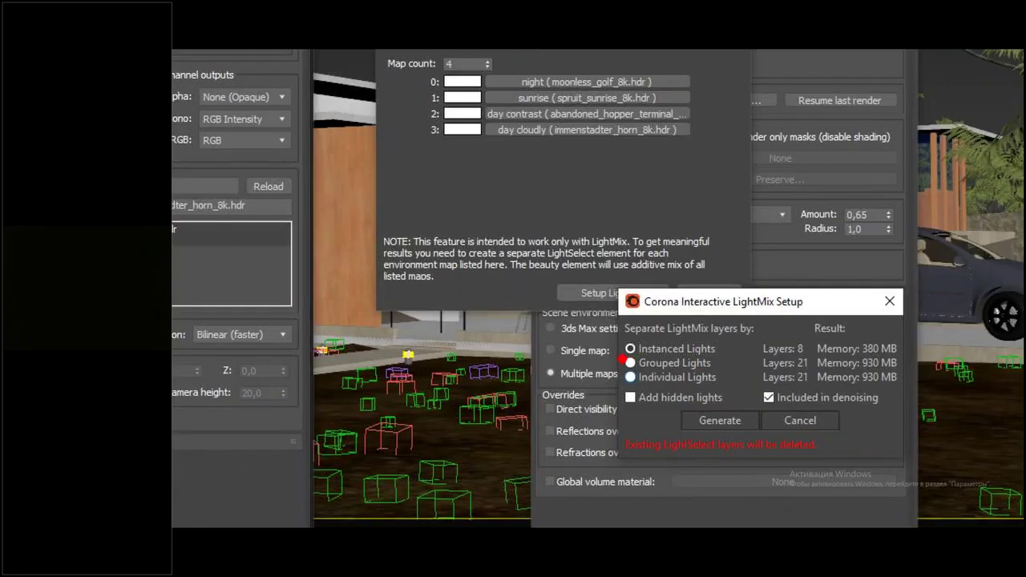
drag(666, 369, 763, 366)
mouse_move(726, 389)
mouse_down()
mouse_move(711, 413)
mouse_move(743, 416)
mouse_up()
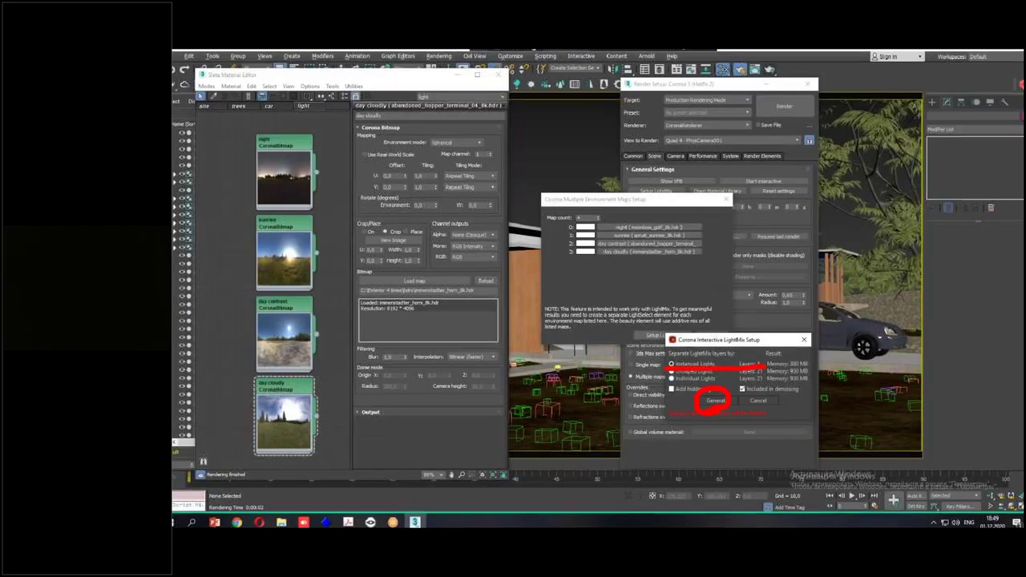
click(717, 420)
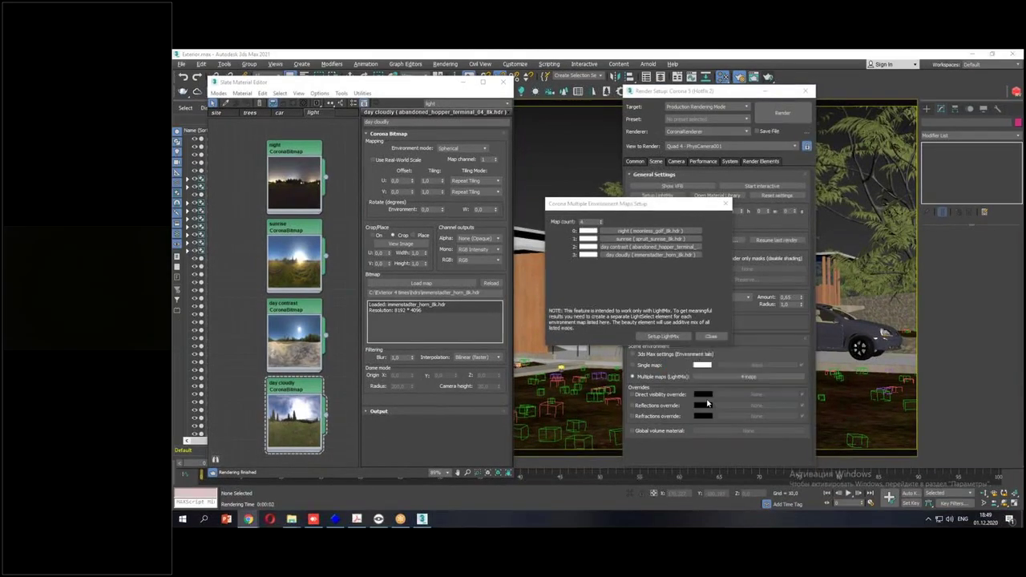
Close the environment maps setup and render the PhysCamera001 view with LightMix.
click(711, 336)
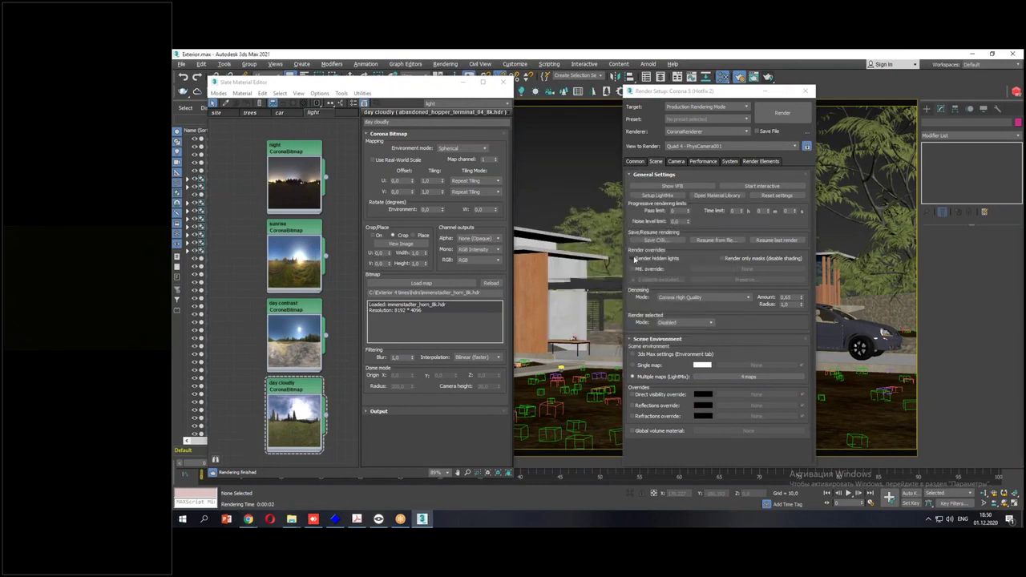
click(784, 113)
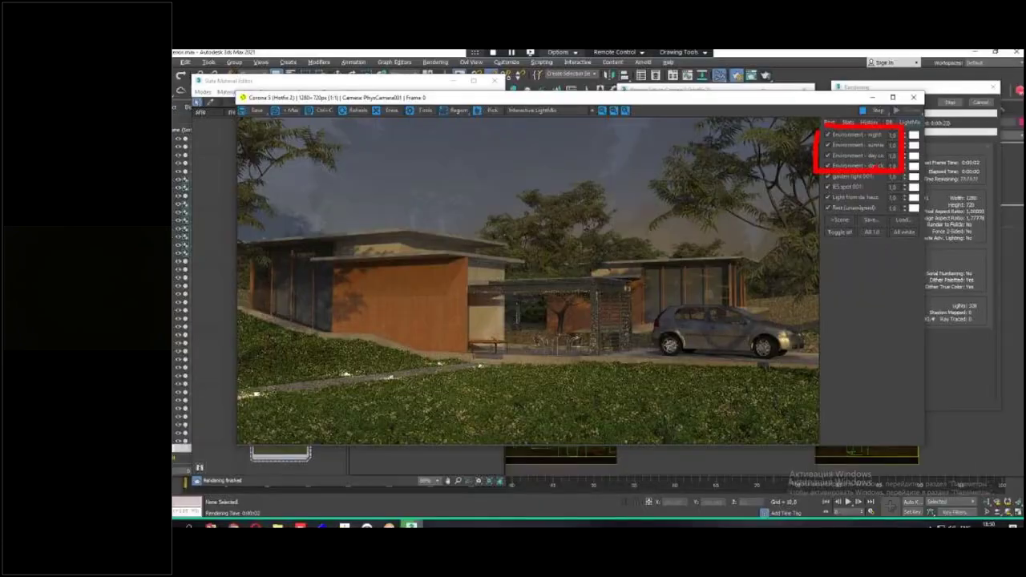
Switch off the night, sunrise and day contrast environments in LightMix so only the day cloudy environment lights the scene.
click(828, 134)
click(829, 145)
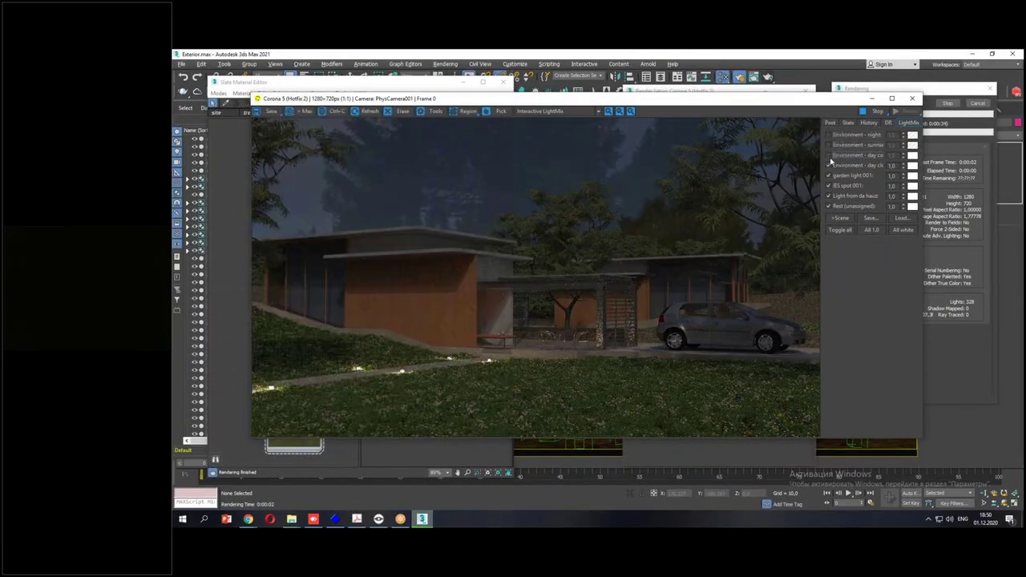
click(828, 155)
click(828, 165)
click(829, 165)
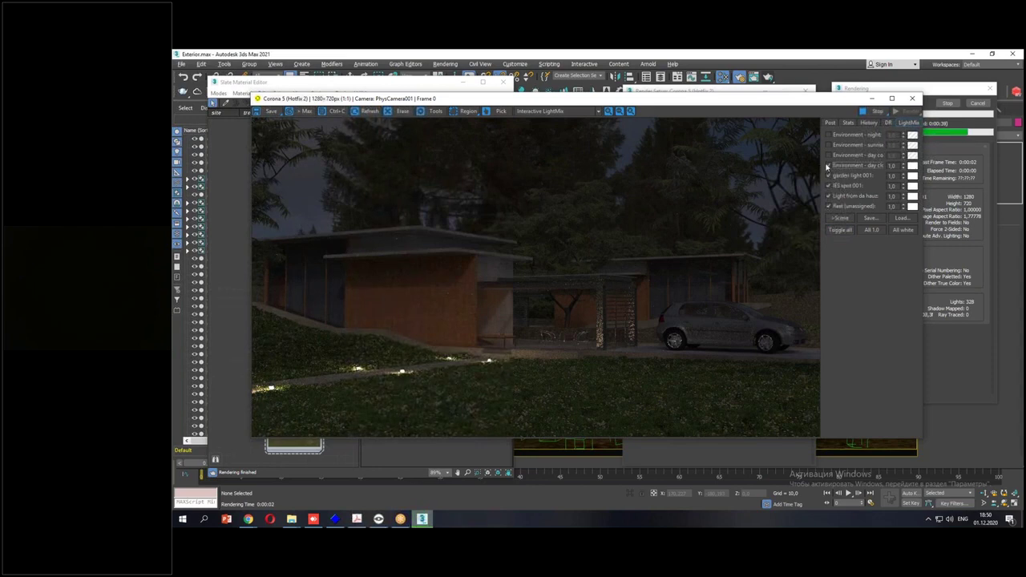
Preview the day contrast, sunrise and night environments one at a time in LightMix, leaving only the sunrise environment enabled.
click(829, 165)
click(829, 155)
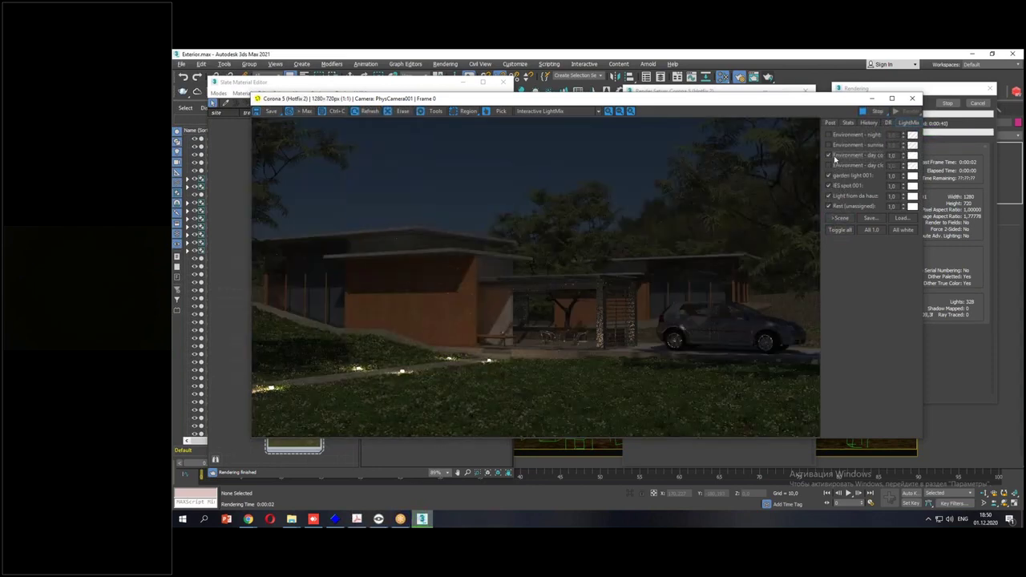
click(829, 155)
click(829, 145)
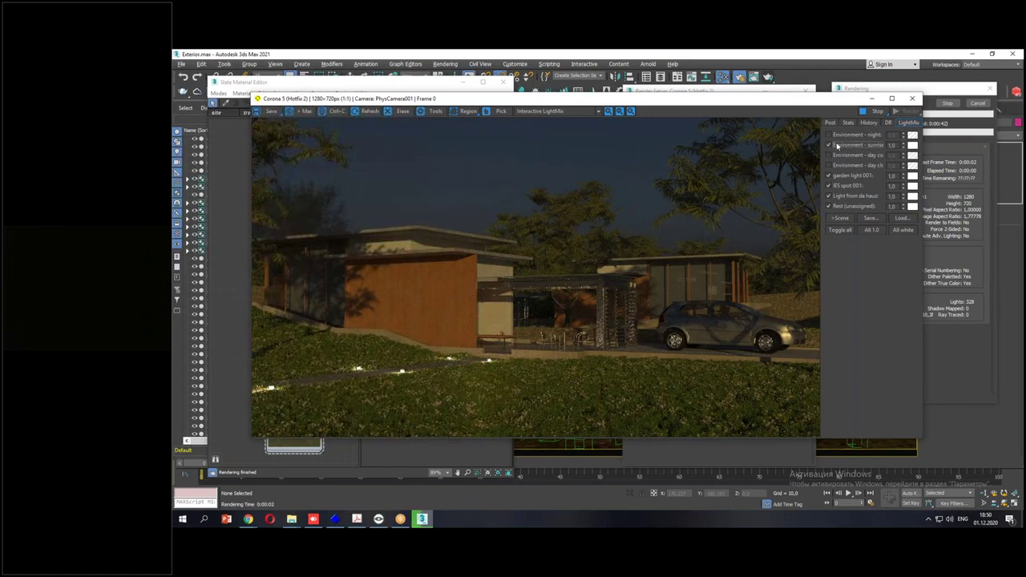
click(838, 145)
click(838, 136)
click(838, 138)
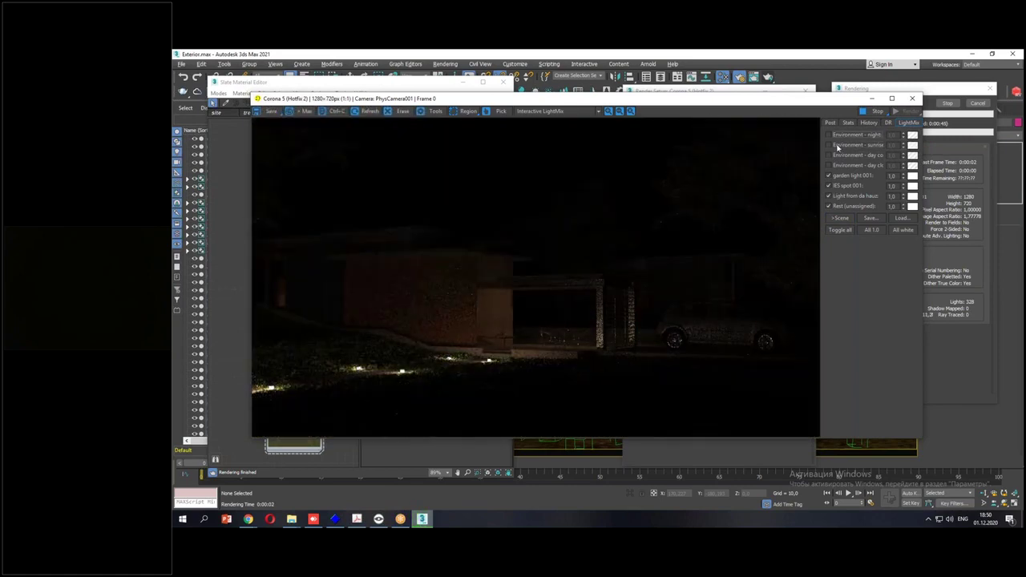
click(837, 146)
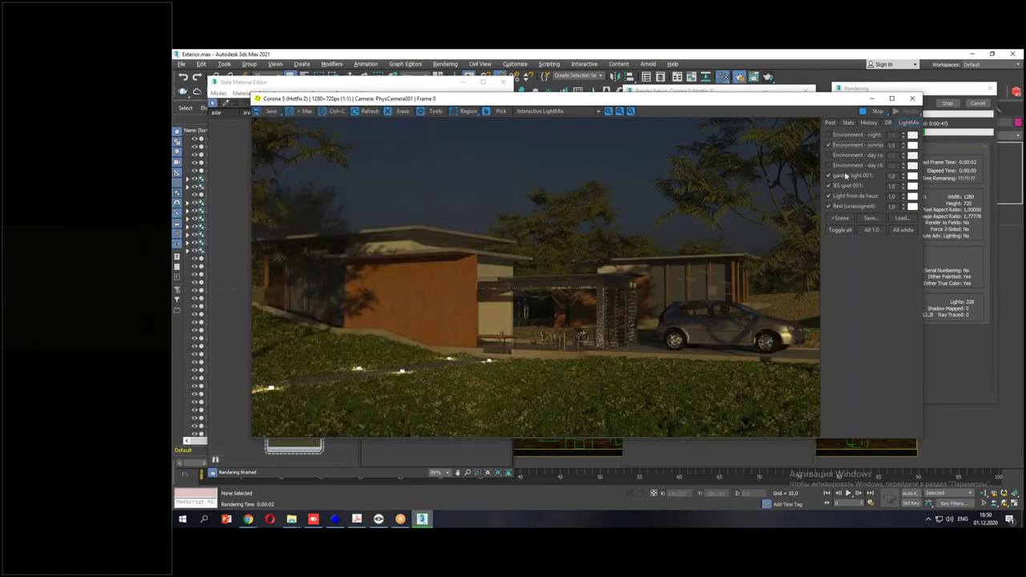
Open the tone mapping settings, try an exposure of 0 EV, and set it to -1.
click(830, 123)
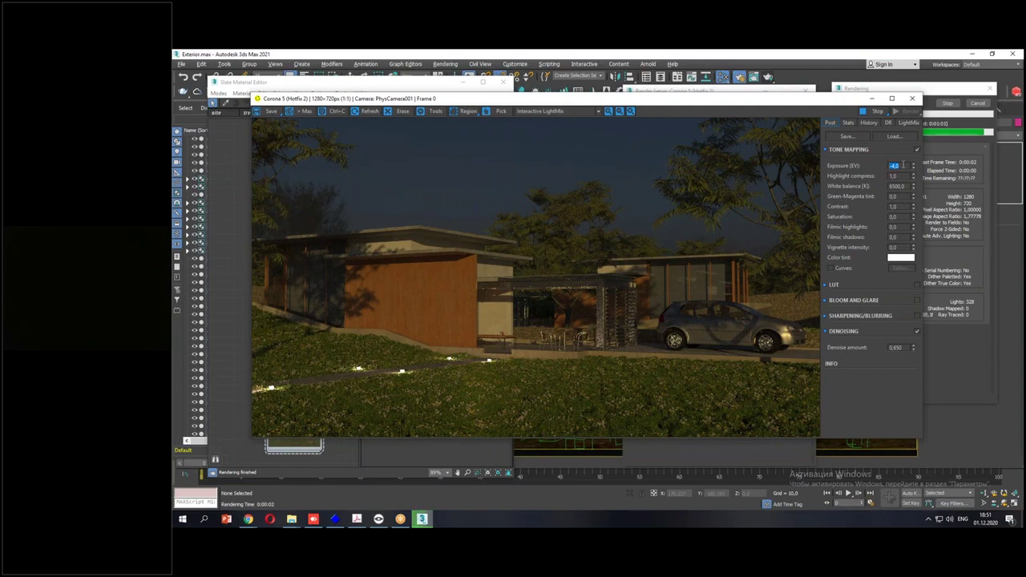
text(0)
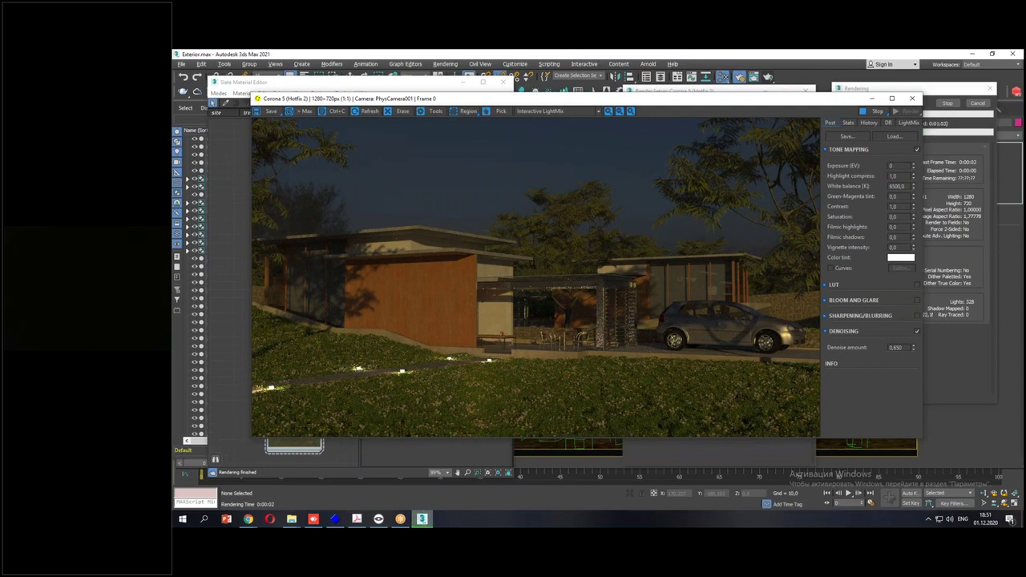
key(Return)
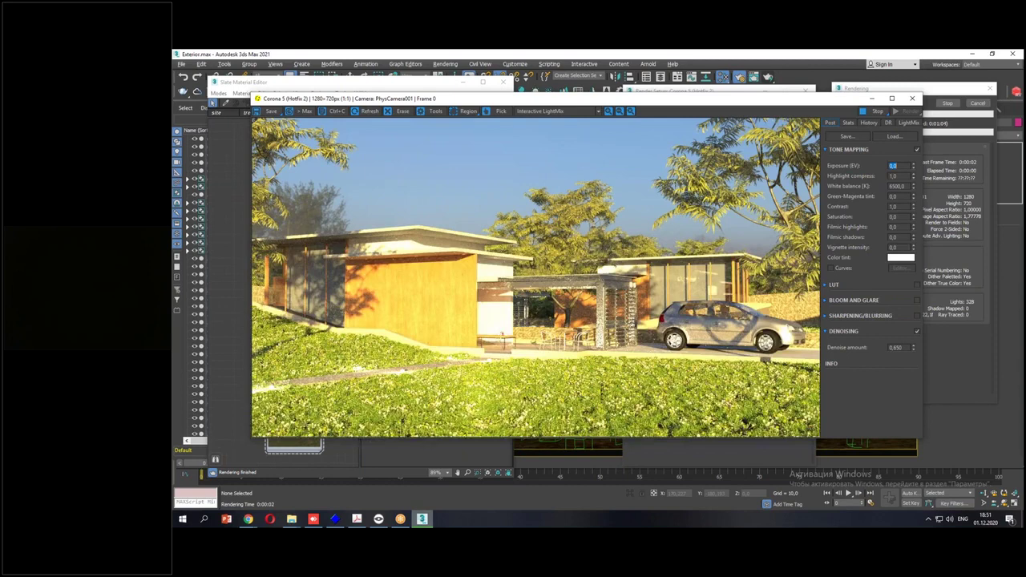
text(-1)
key(Return)
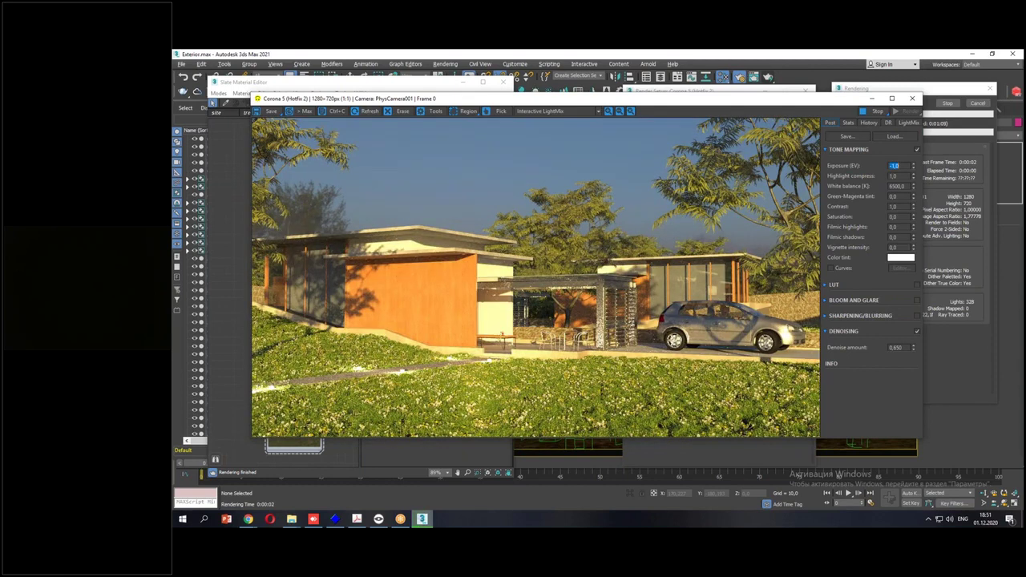
Try a highlight compression of 2 in tone mapping, and set it to 1.5.
click(903, 175)
text(2)
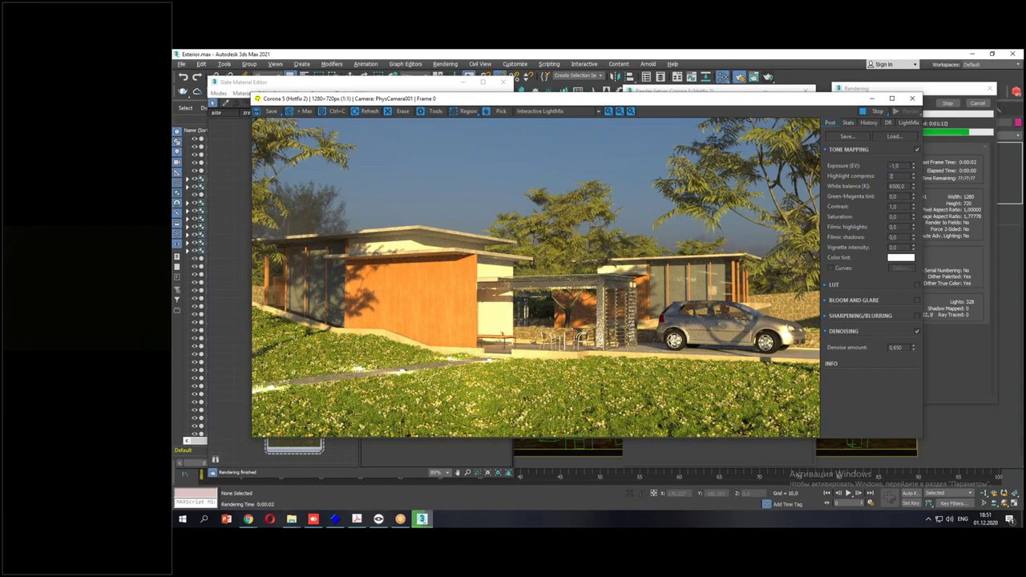
key(Return)
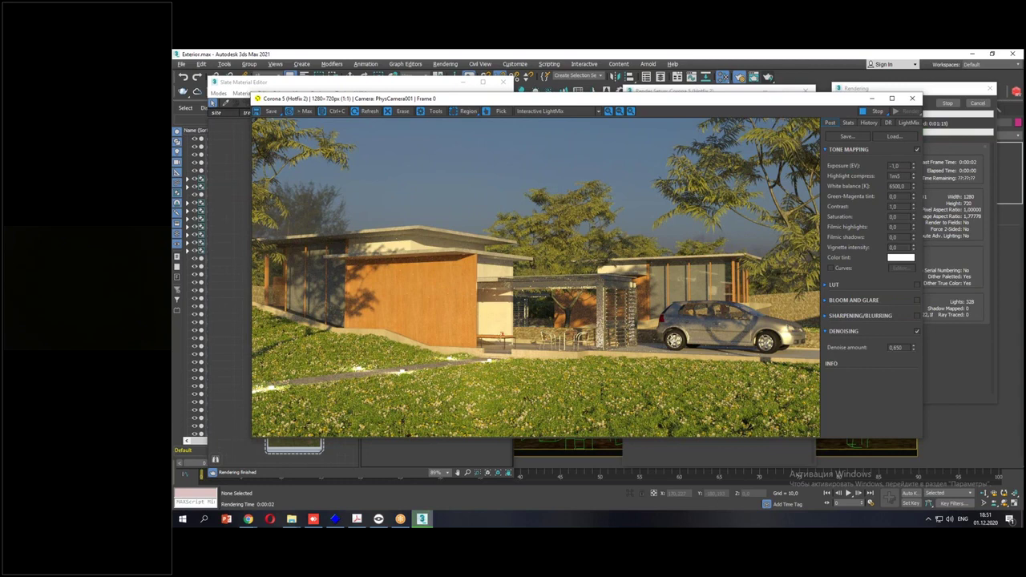
text(1,5)
key(Return)
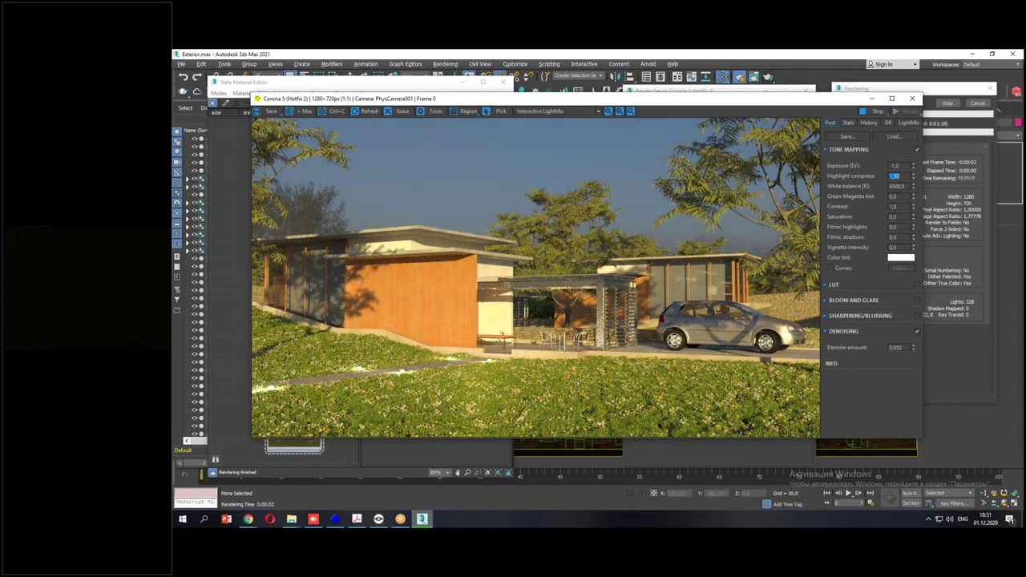
Set the tone mapping contrast to 4.
double_click(898, 207)
text(3)
key(Escape)
text(4)
key(Return)
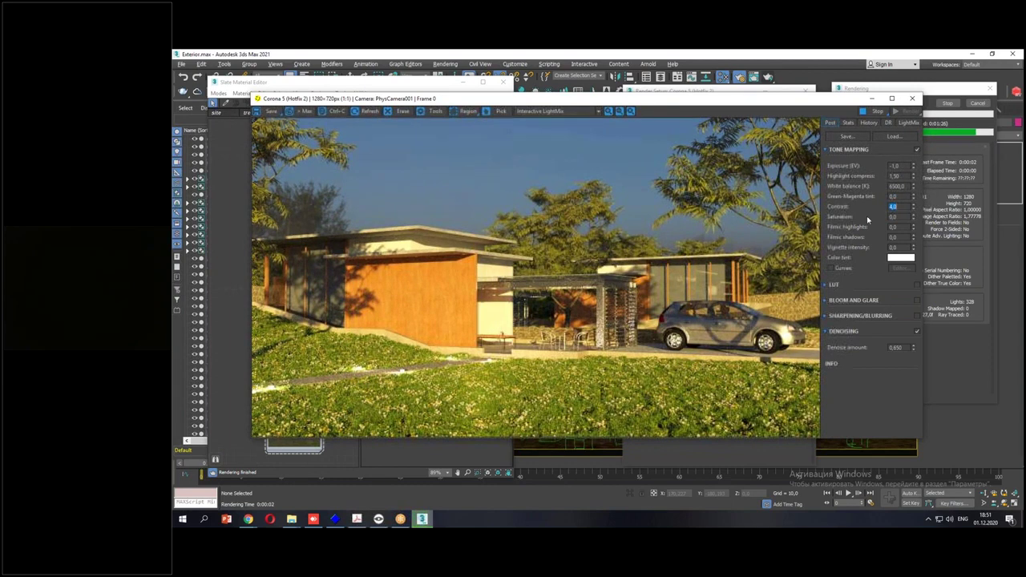
Set the filmic highlights to 0.25 and the filmic shadows to 0.5.
double_click(906, 228)
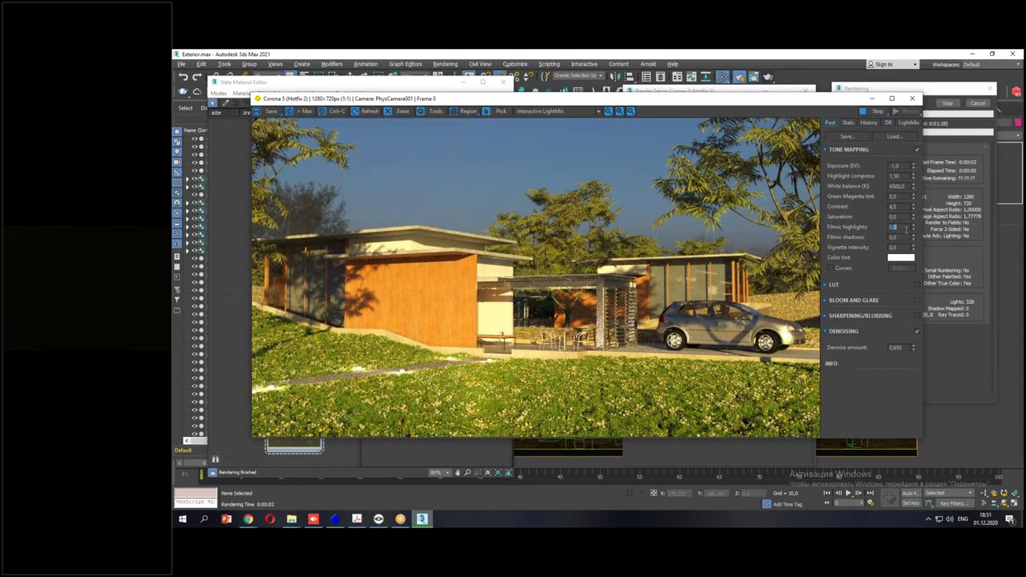
double_click(907, 237)
text(0,5)
key(Return)
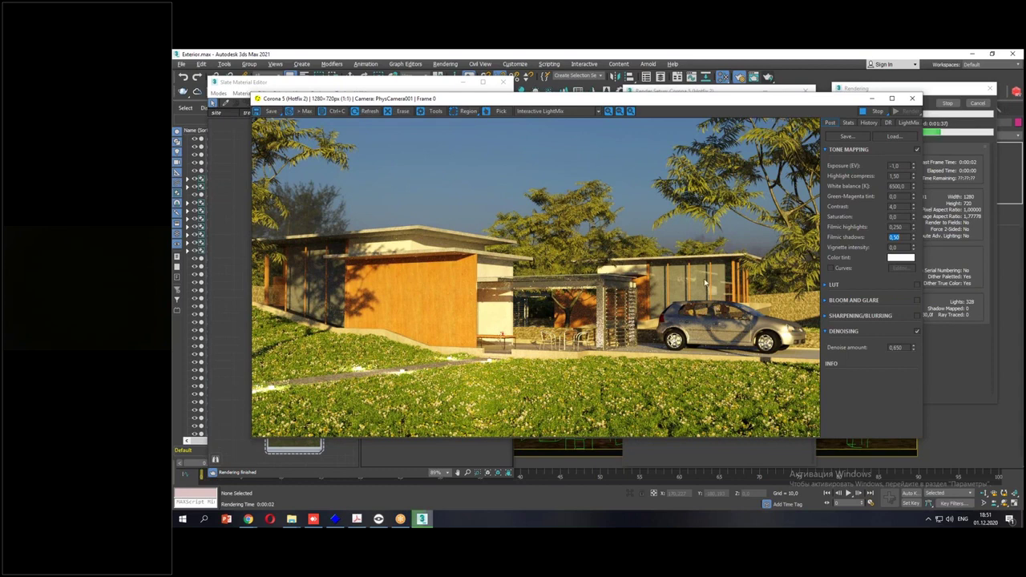
Examine the glass facade behind the car up close in the rendered sunrise image.
click(731, 209)
key(ctrl+1)
mouse_move(654, 388)
mouse_down()
mouse_move(293, 298)
mouse_move(678, 106)
mouse_move(656, 377)
mouse_move(633, 431)
mouse_up()
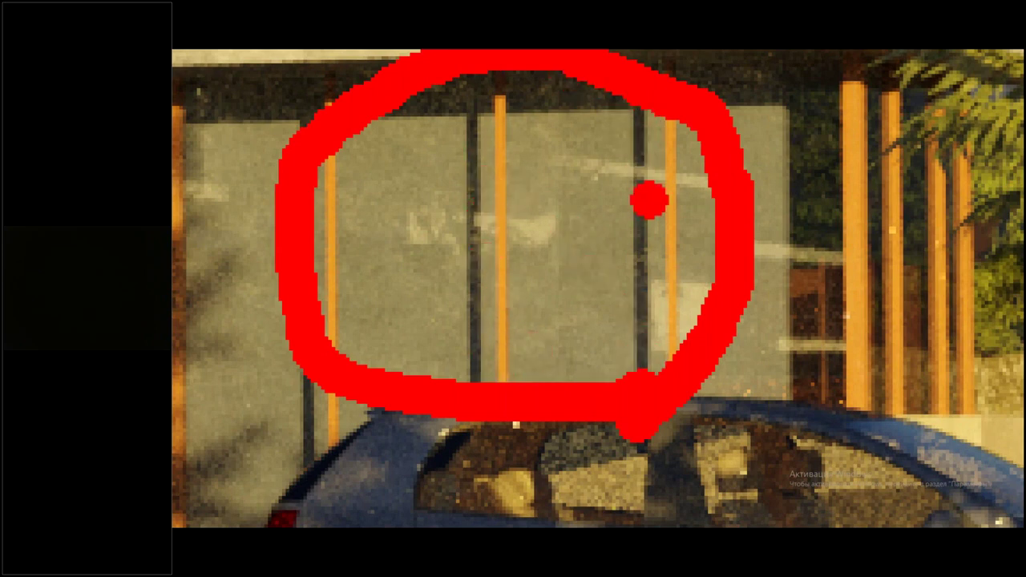
scroll(648, 200, down, 2)
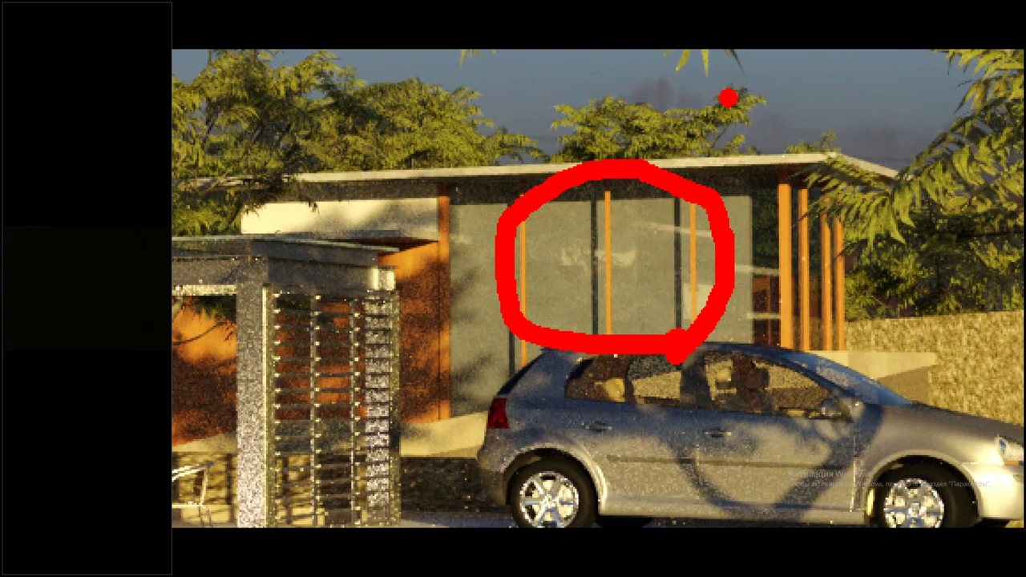
scroll(692, 245, up, 2)
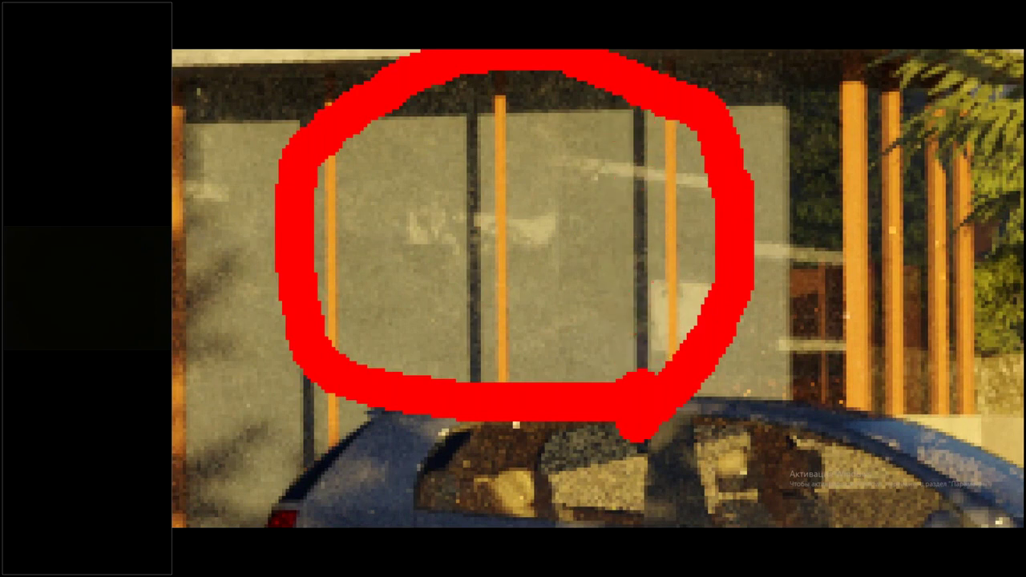
scroll(639, 429, down, 3)
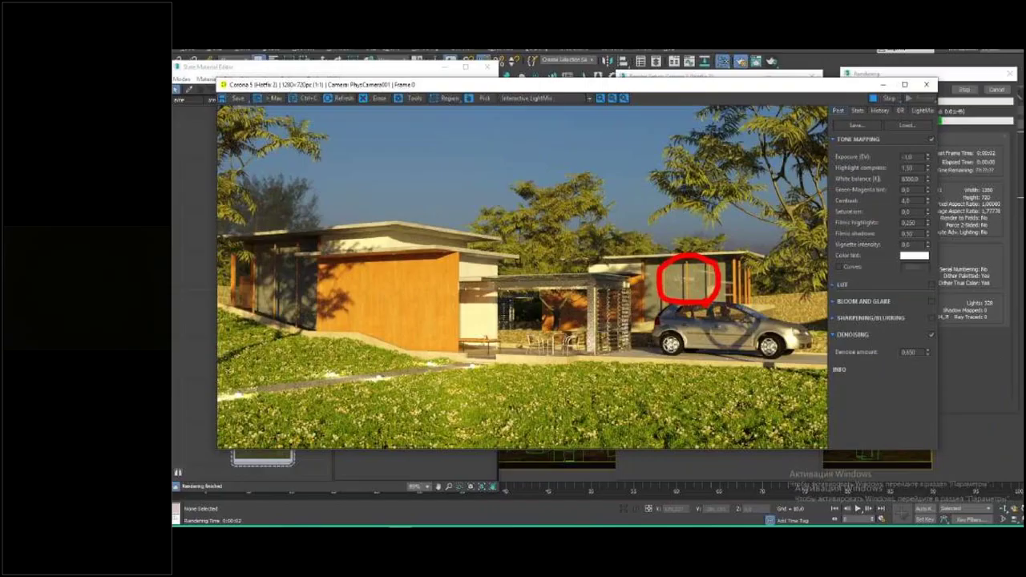
key(Escape)
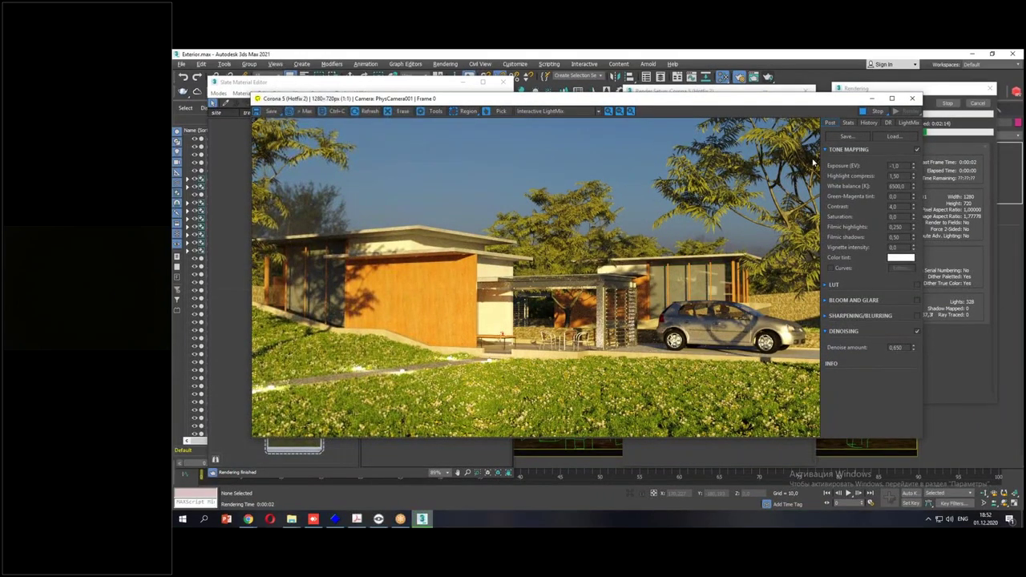
Stop the running render and close the Render Setup window.
click(976, 106)
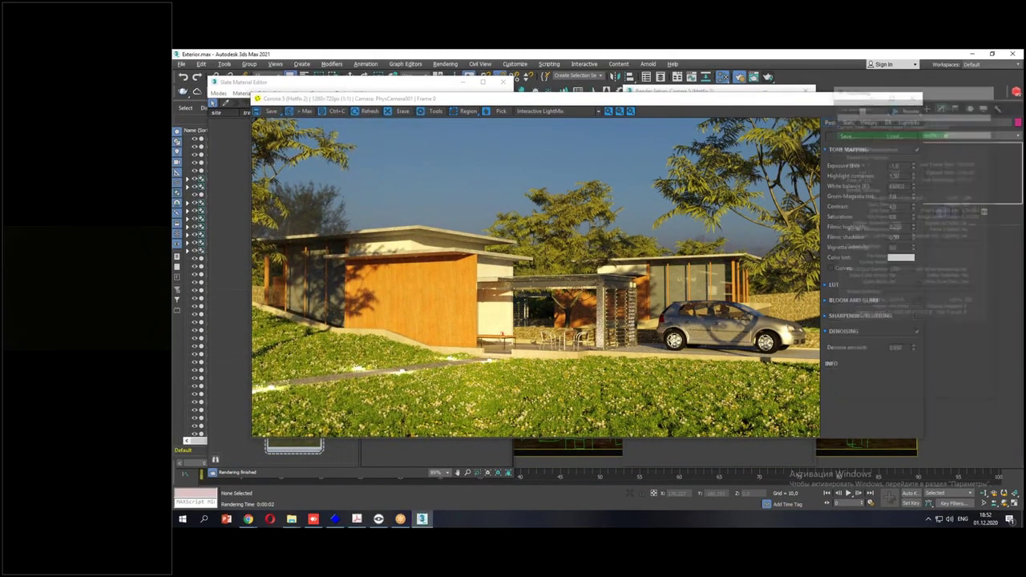
click(741, 94)
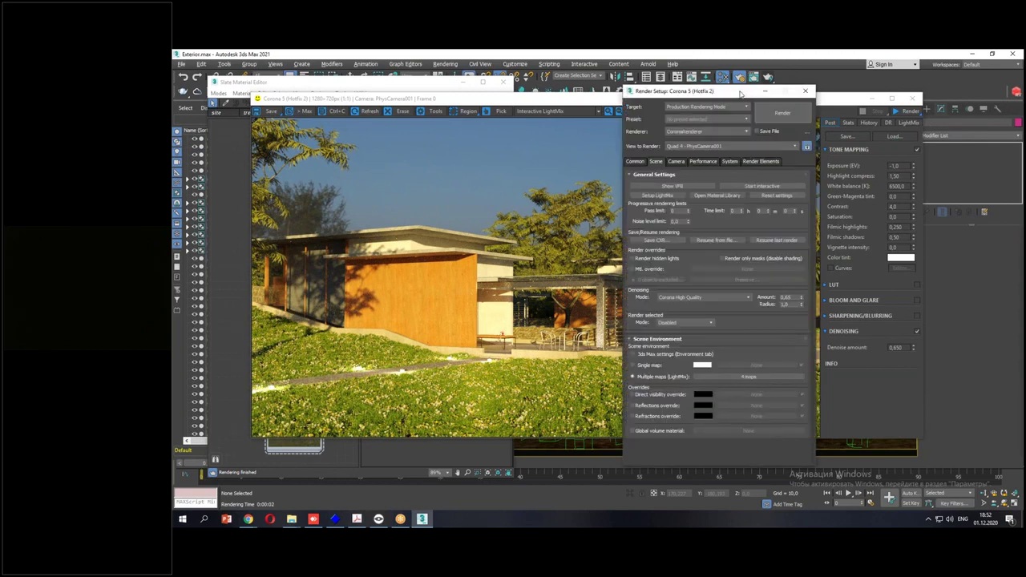
click(808, 93)
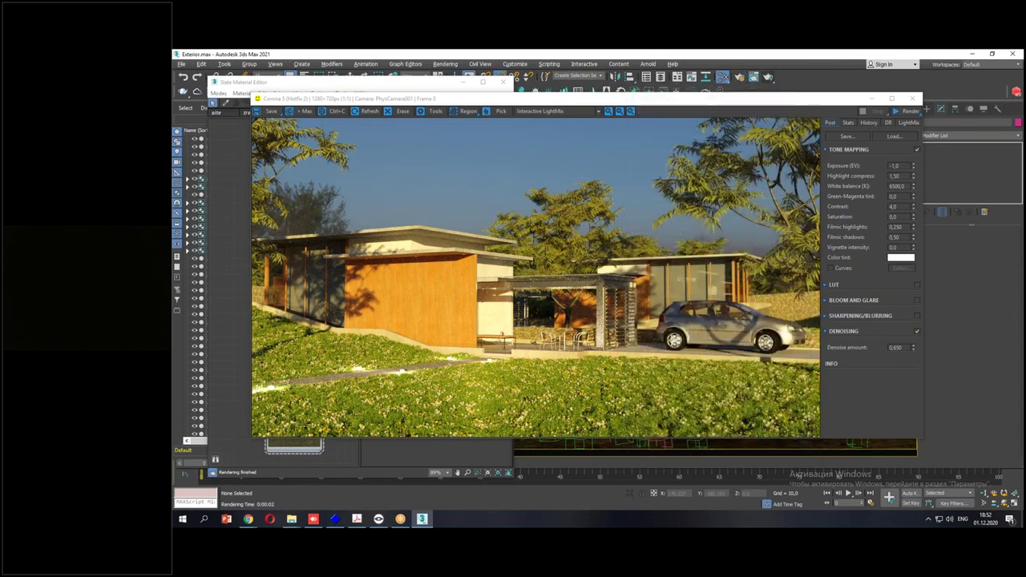
Review the four HDRI bitmaps and their parameters in the Slate Material Editor, and return to the frame buffer.
click(382, 91)
mouse_move(255, 129)
mouse_down()
mouse_move(323, 130)
mouse_move(342, 227)
mouse_move(355, 393)
mouse_move(320, 471)
mouse_move(248, 472)
mouse_move(243, 110)
mouse_up()
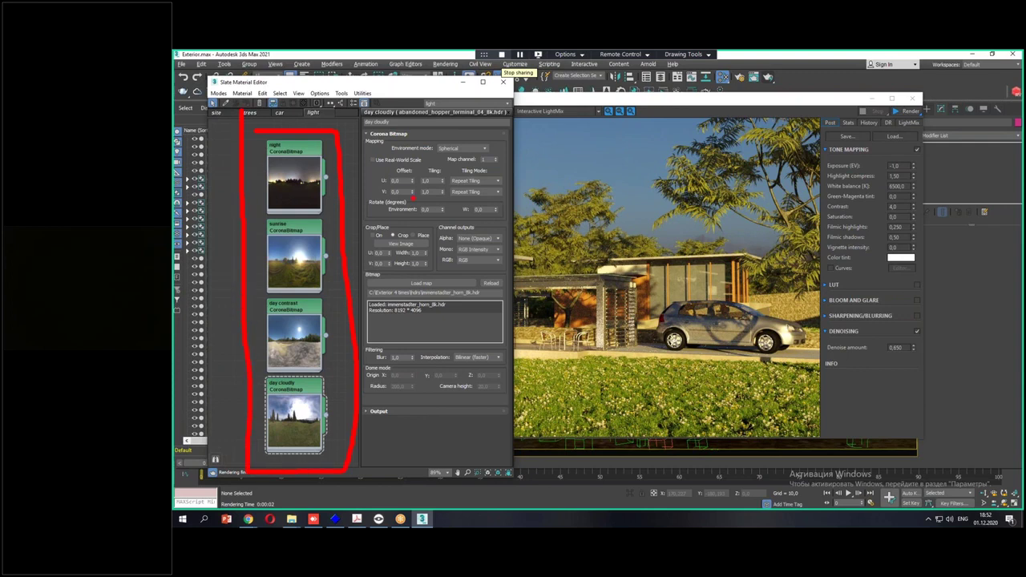
drag(449, 215, 445, 197)
click(590, 238)
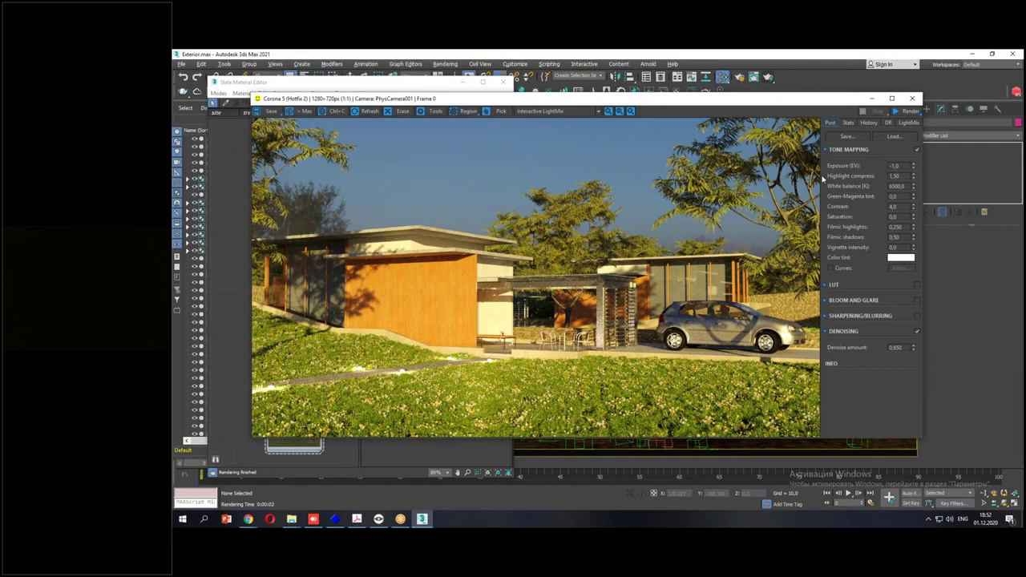
Start interactive rendering of the camera view and move the frame buffer aside to expose the viewport.
drag(775, 102, 852, 101)
click(986, 111)
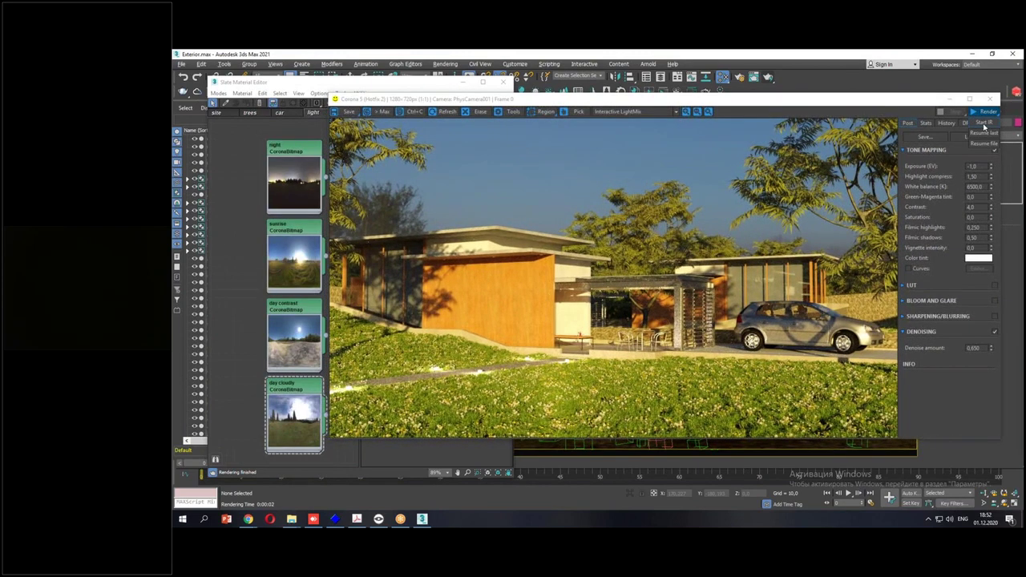
click(984, 123)
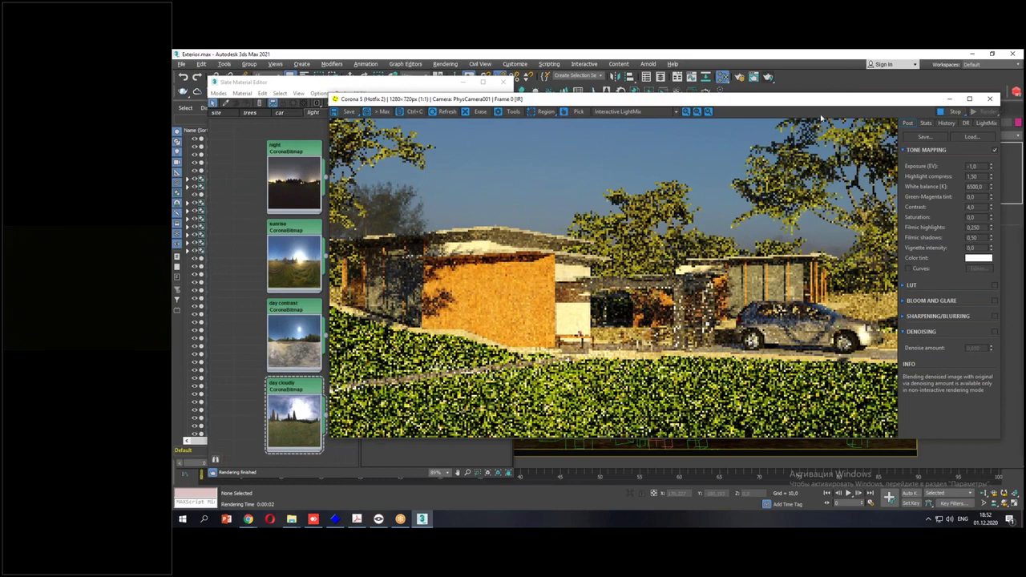
drag(802, 99, 535, 89)
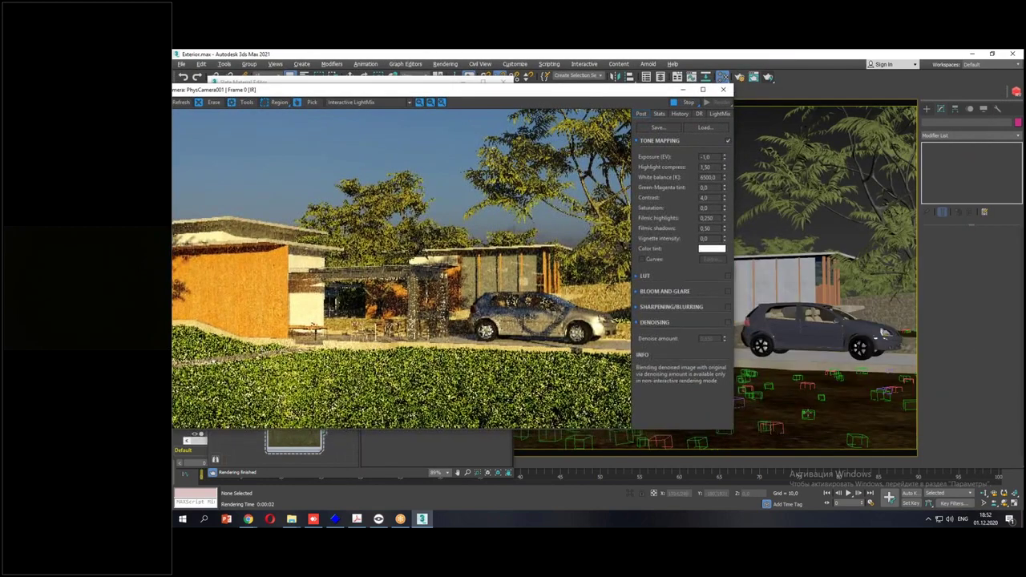
Hide the Corona Scatter grass object on the ground in the viewport.
click(747, 375)
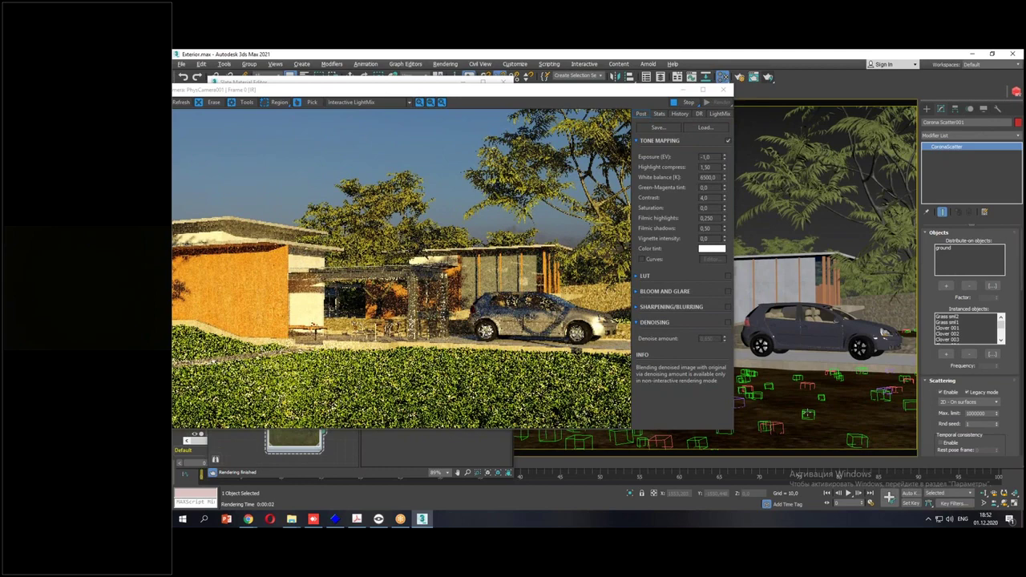
right_click(807, 393)
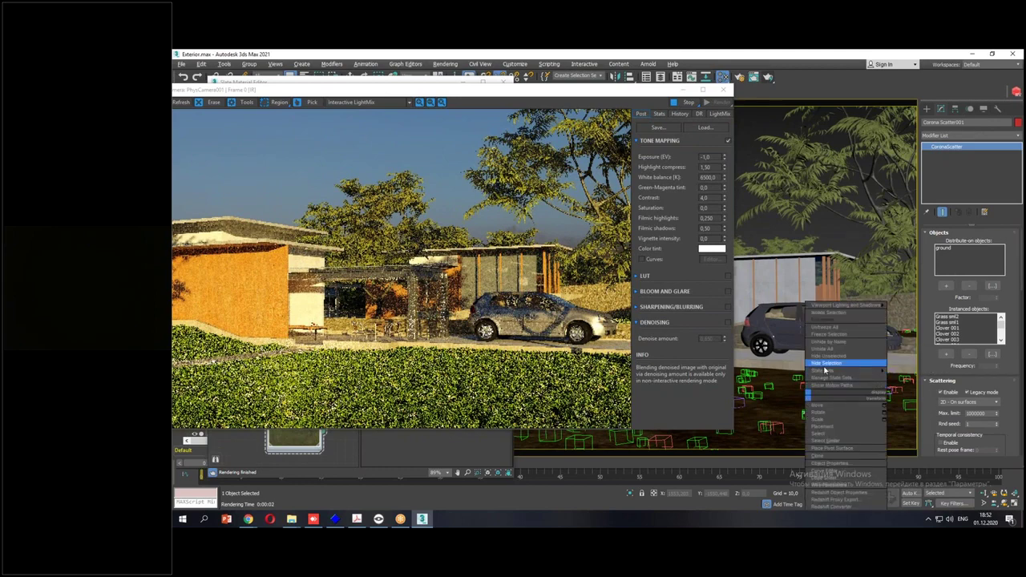
click(824, 365)
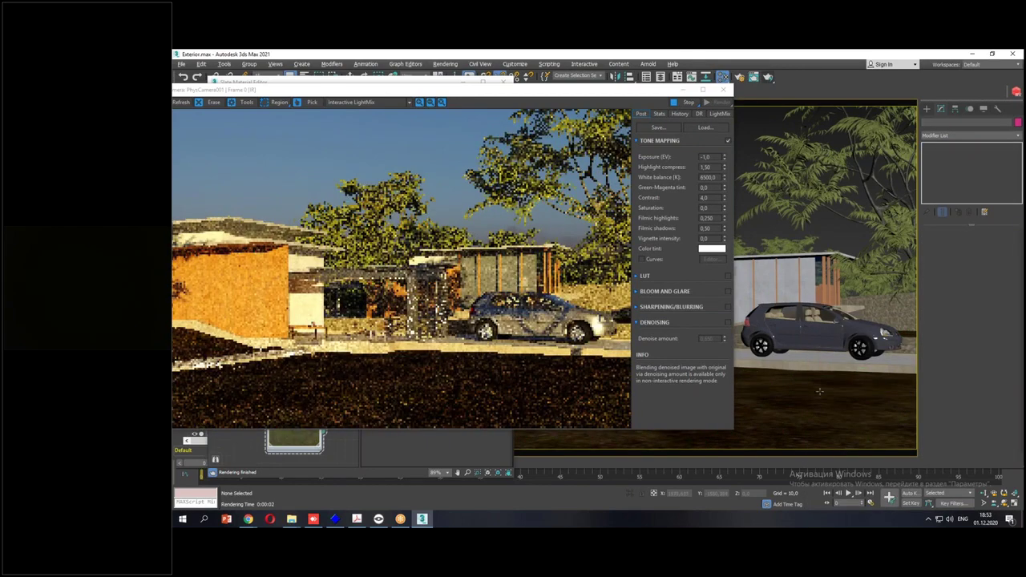
Select the matching large tree proxies around the house, moving the frame buffer out of the way, and hide them in the viewport.
click(804, 341)
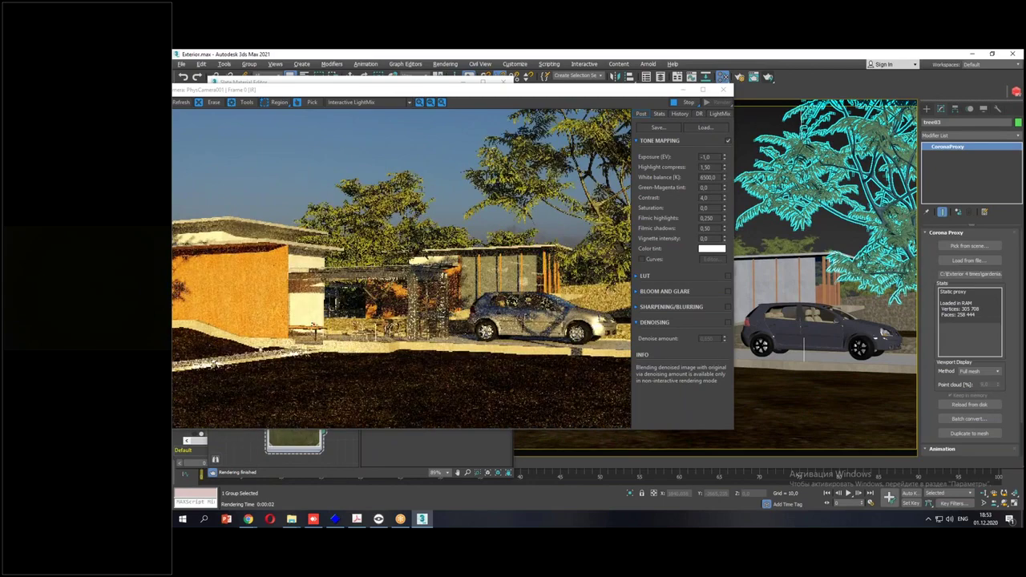
click(201, 63)
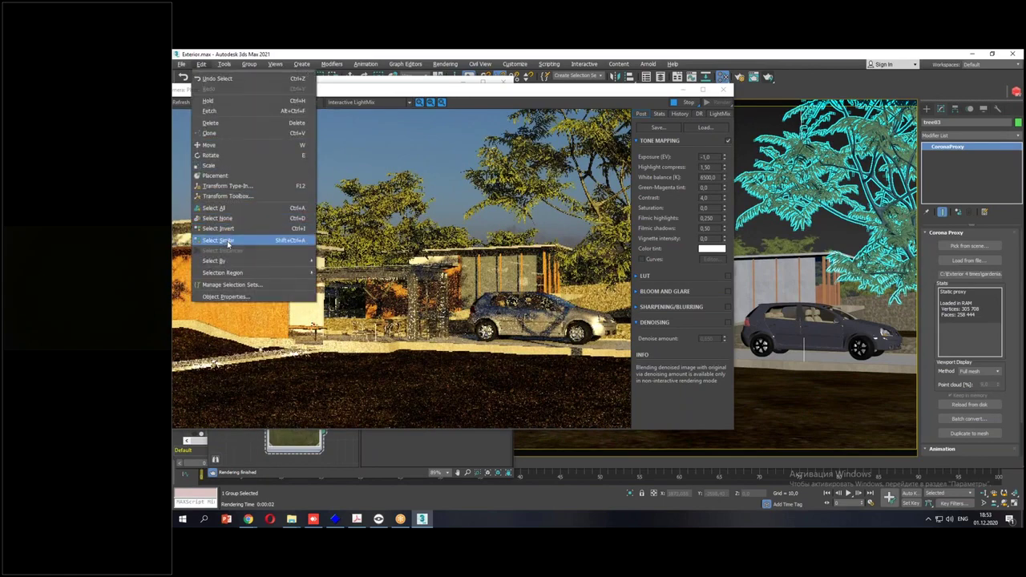
click(228, 240)
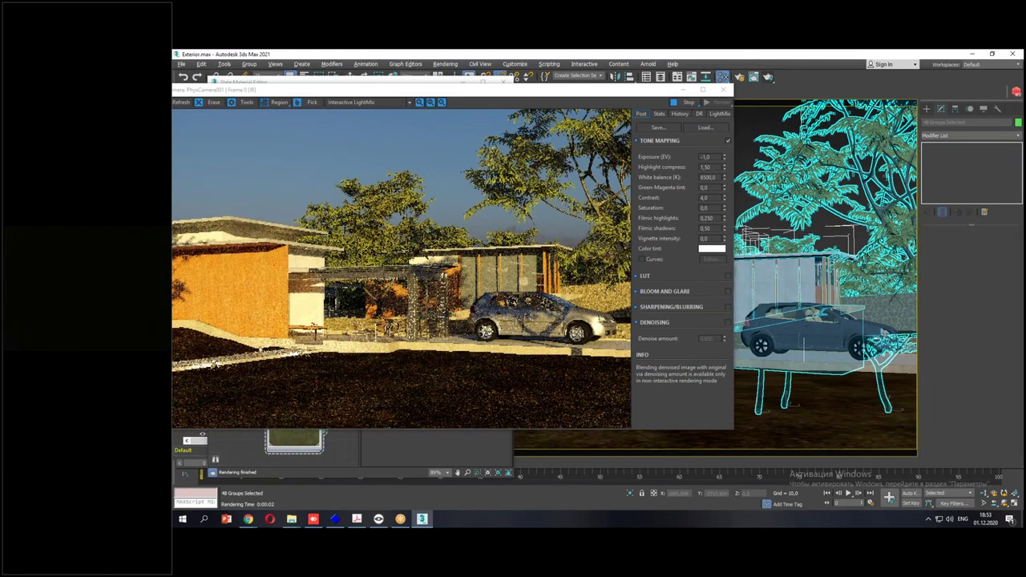
drag(663, 93, 794, 340)
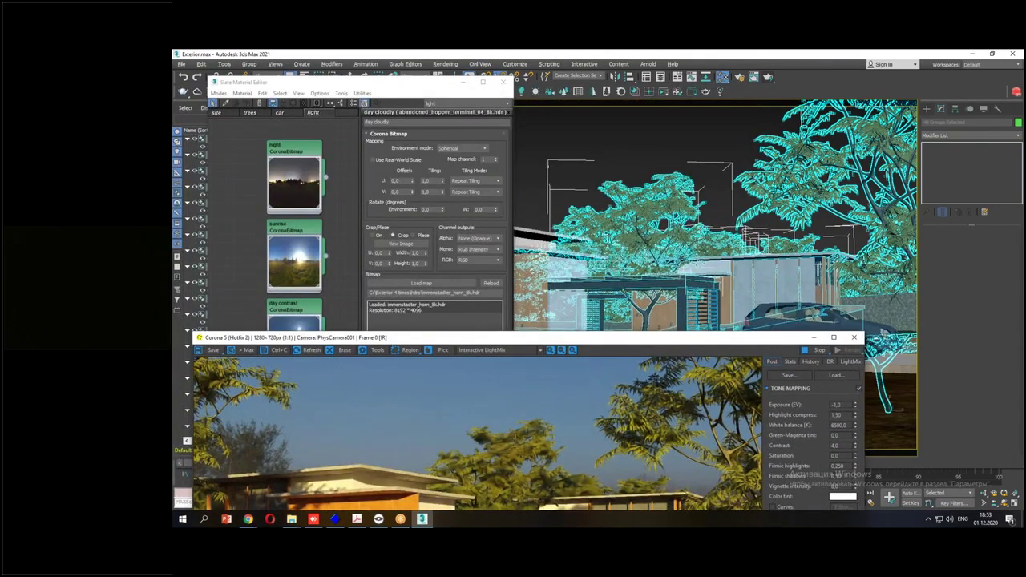
click(731, 165)
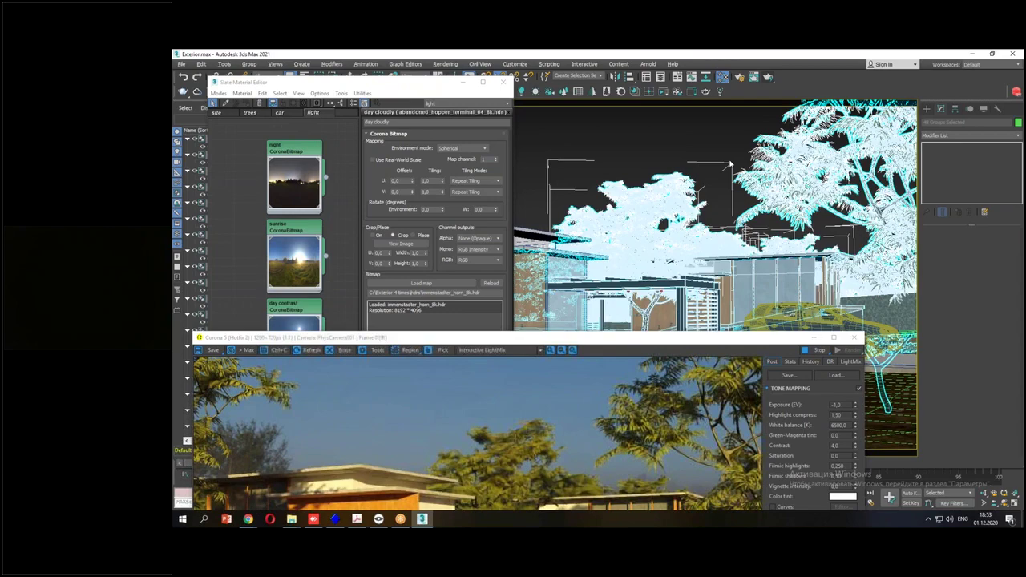
click(737, 177)
ctrl+click(633, 217)
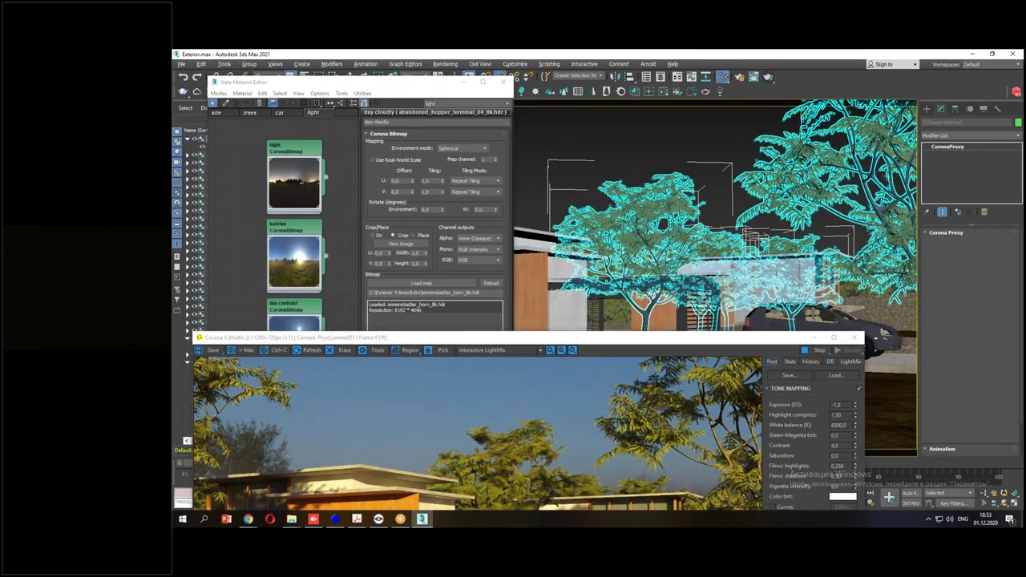
right_click(732, 247)
click(747, 212)
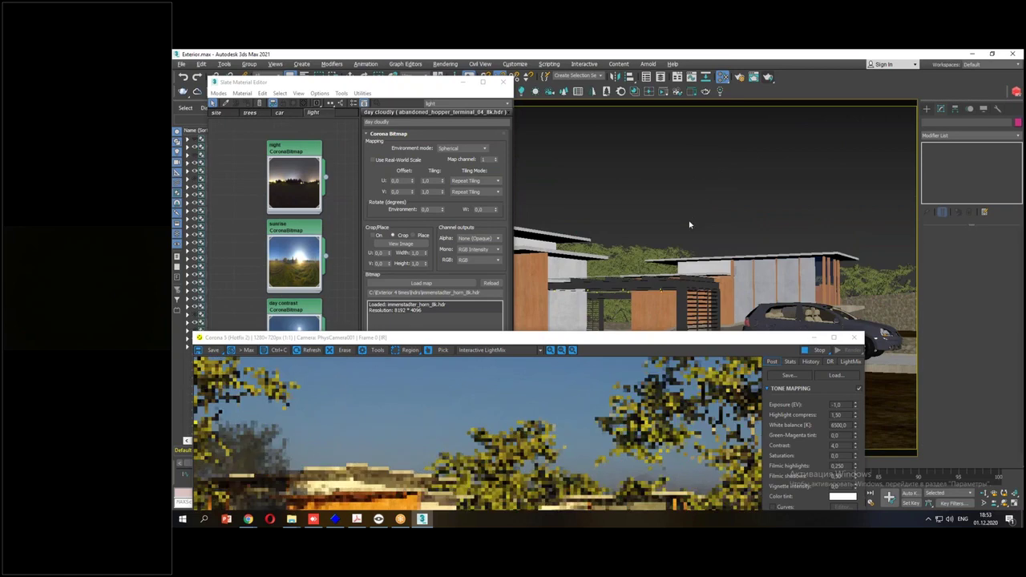
Hide the remaining trees behind the carport and beside the car in the viewport.
click(622, 241)
right_click(630, 239)
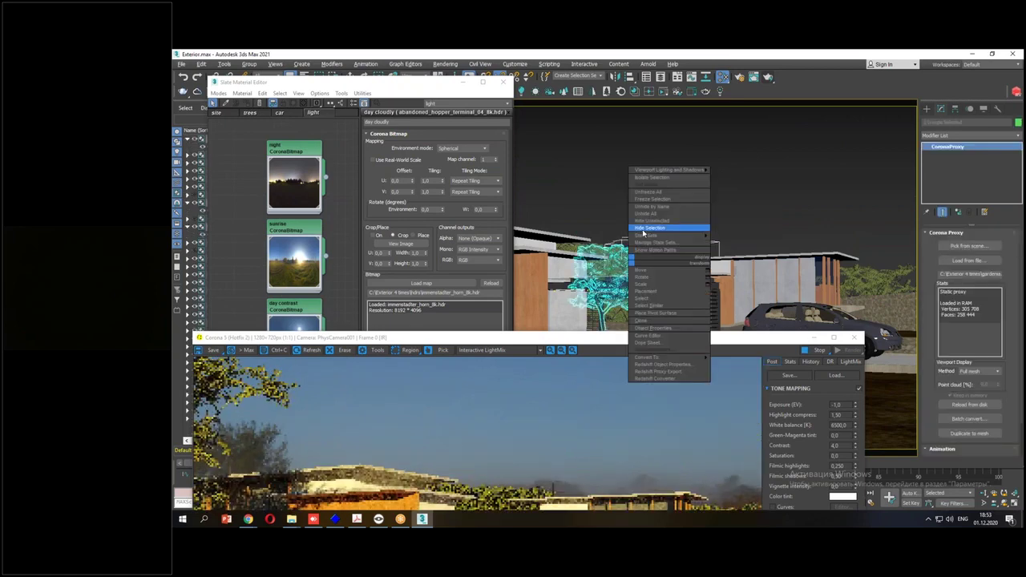
click(666, 225)
click(883, 285)
right_click(882, 282)
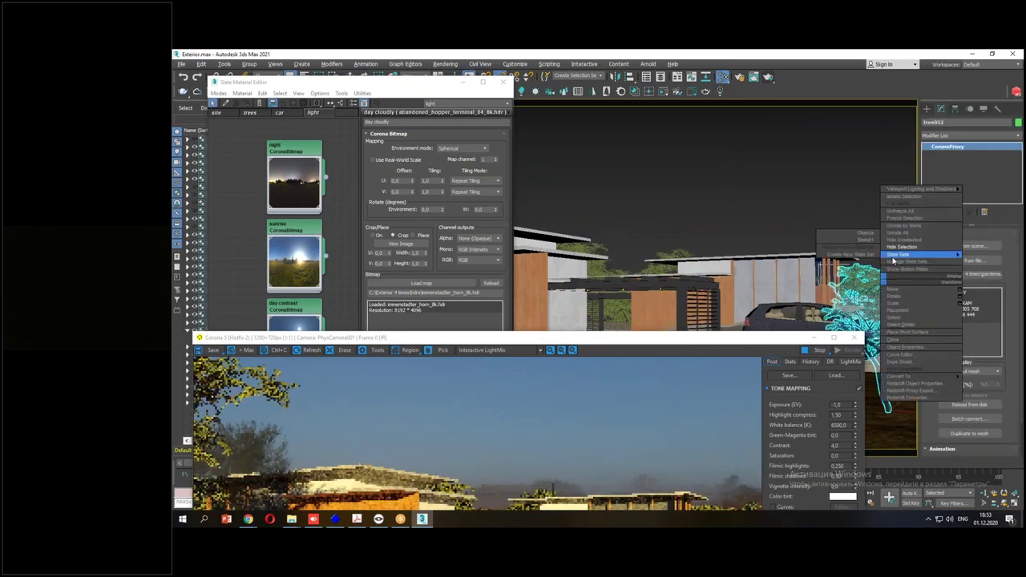
click(895, 252)
Shrink the frame buffer beside the material editor and switch the LightMix environment from sunrise to night.
drag(710, 339, 865, 91)
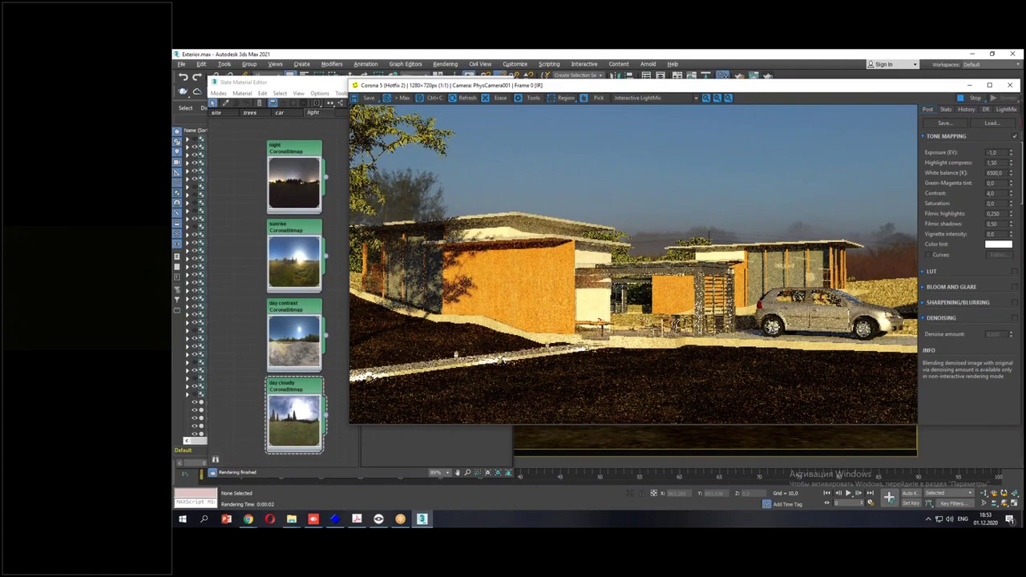
drag(352, 83, 563, 118)
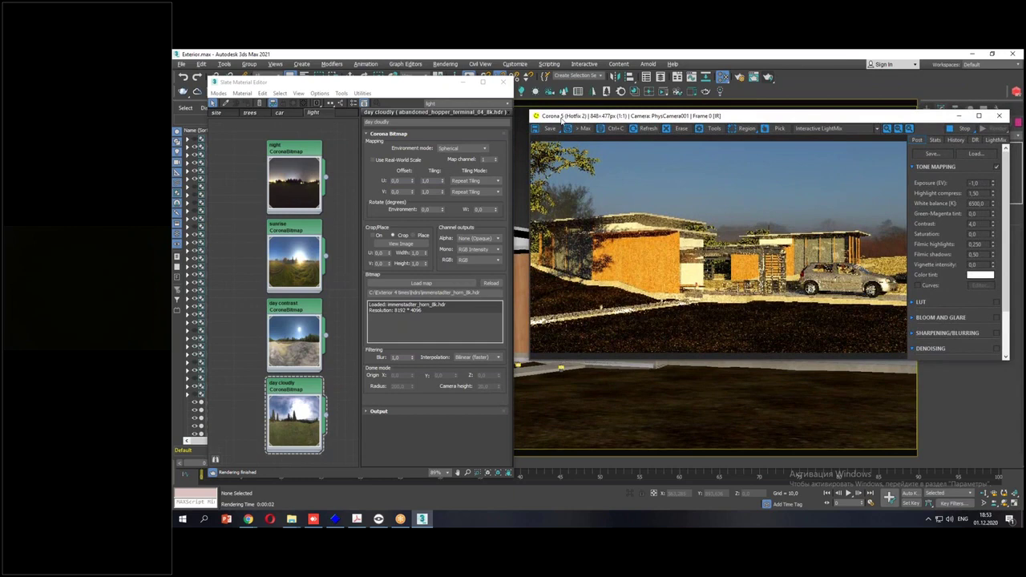
click(996, 139)
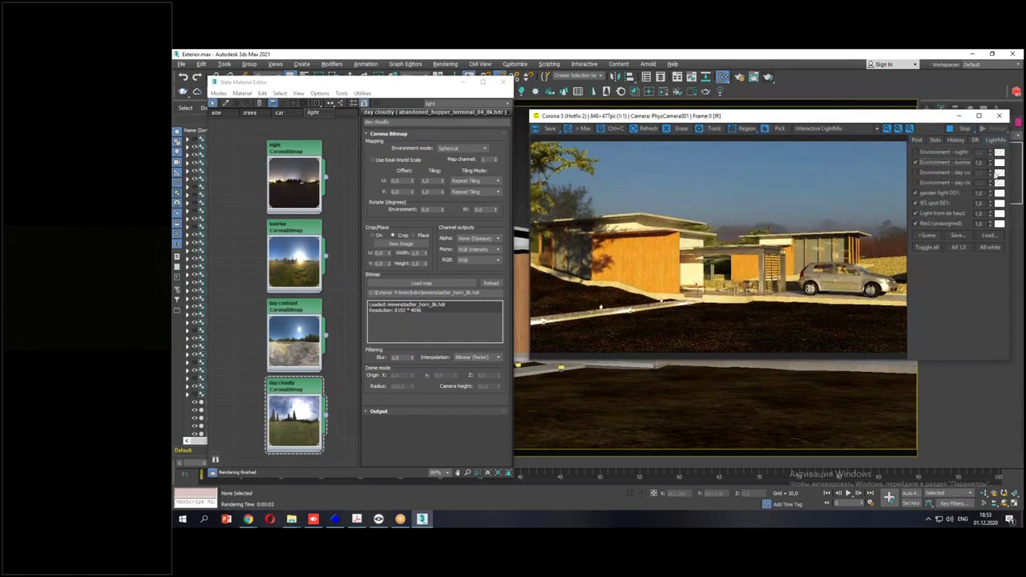
click(916, 164)
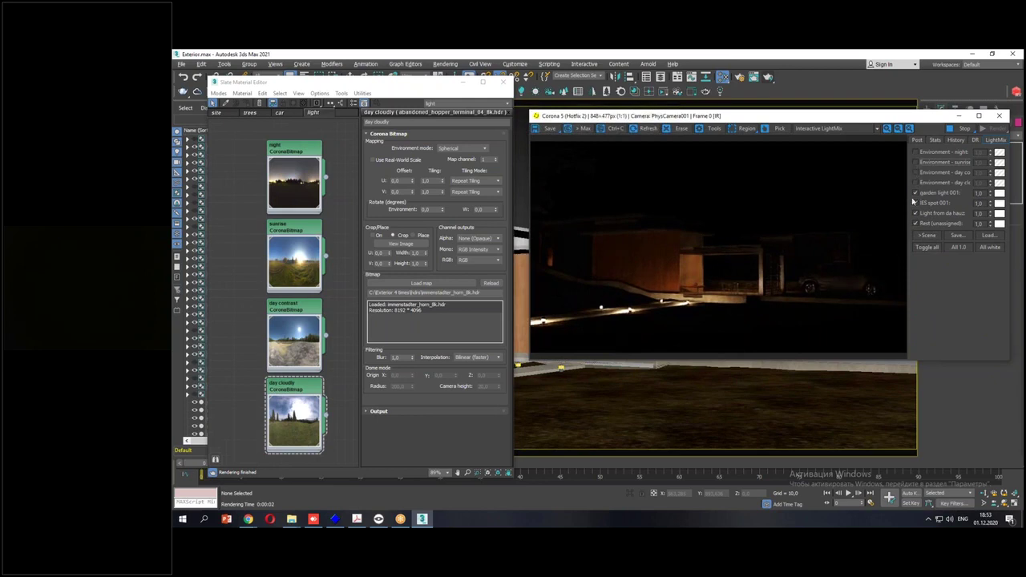
click(916, 152)
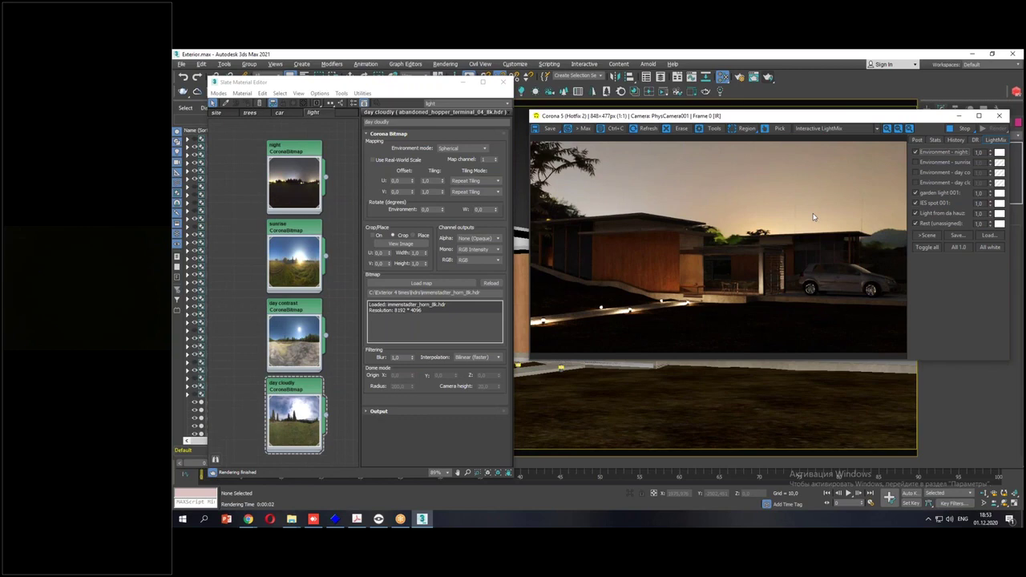
Open the night bitmap's parameters and try environment rotations of 60, 120 and 180 degrees.
click(284, 152)
drag(283, 153, 283, 145)
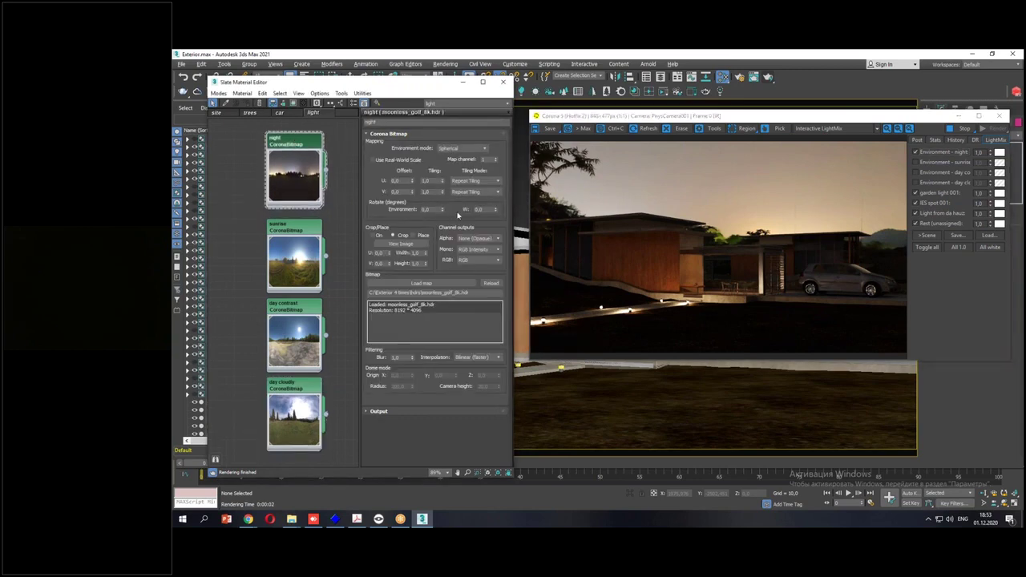
double_click(431, 209)
text(60)
key(Return)
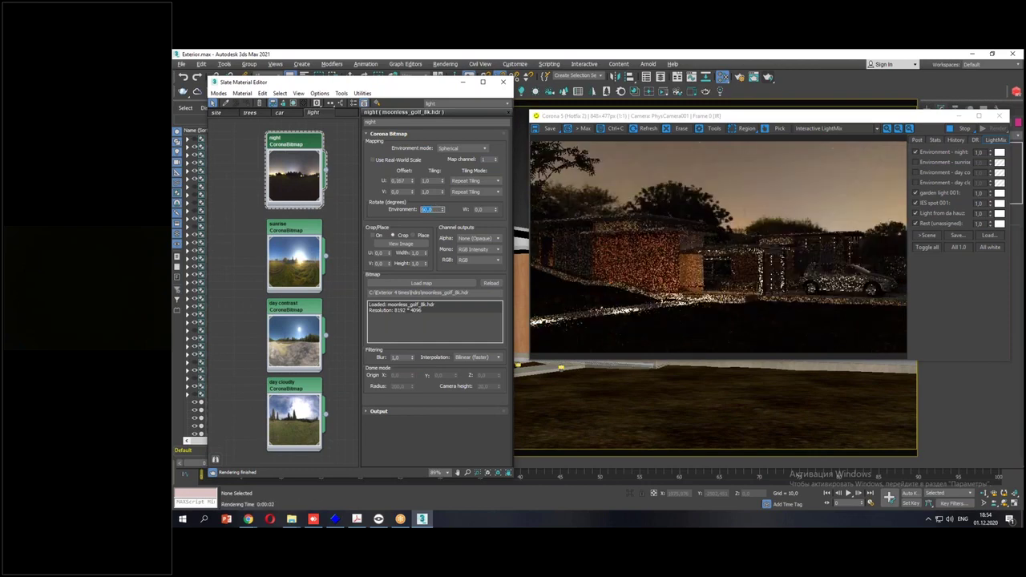
text(120)
key(Return)
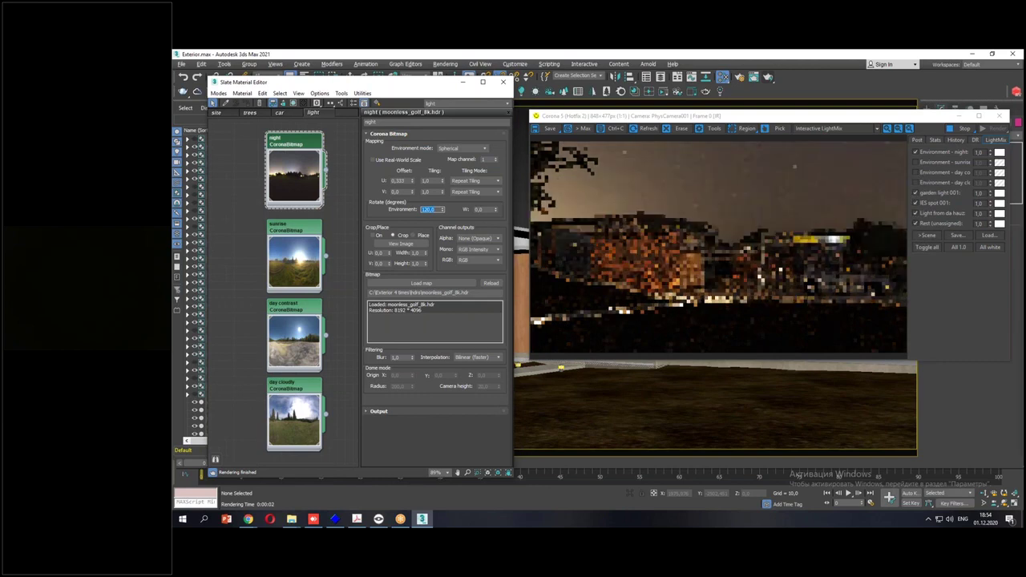
text(180)
key(Return)
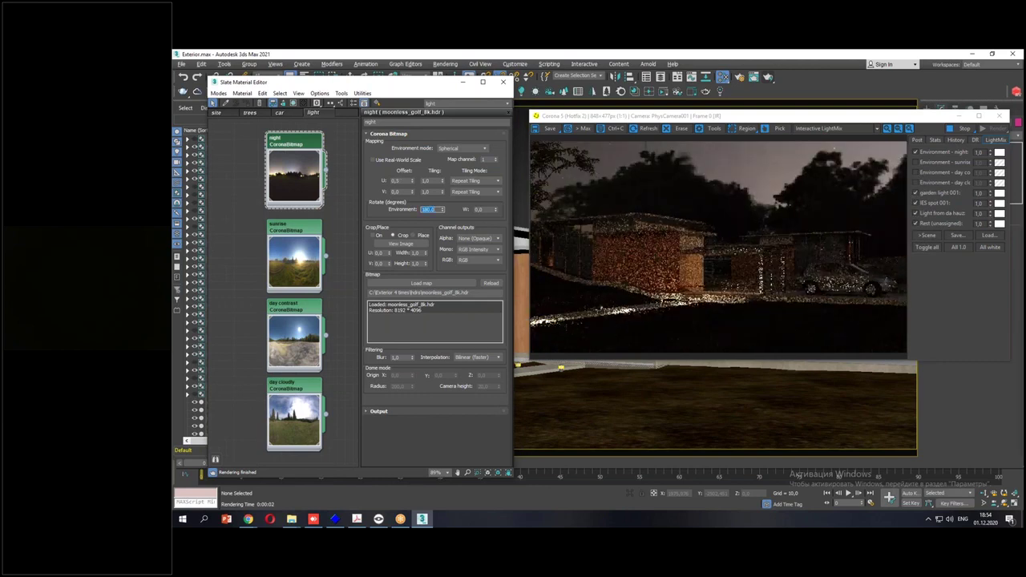
Reduce the night bitmap's environment rotation to 98 and then 79.2 degrees.
drag(442, 206, 447, 232)
text(98)
key(Return)
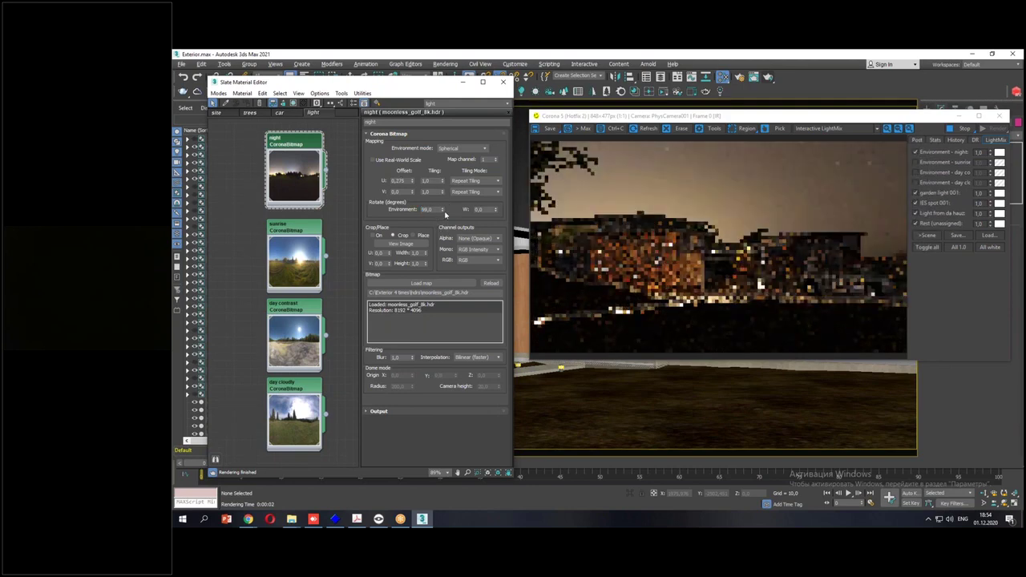
drag(442, 209, 443, 223)
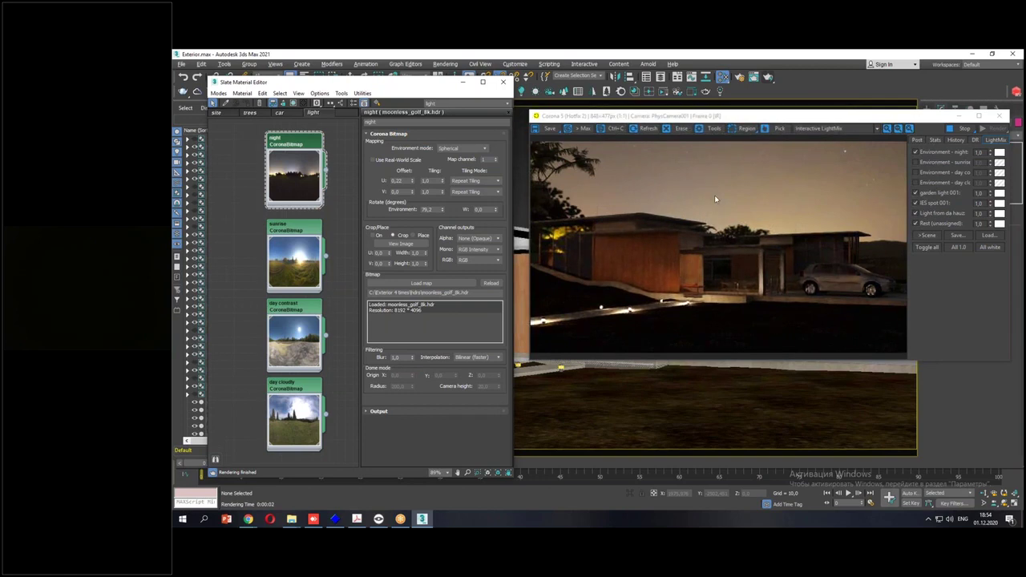
Try night environment intensities of 0.1 and 0.2 in LightMix, and settle on 0.4.
click(988, 153)
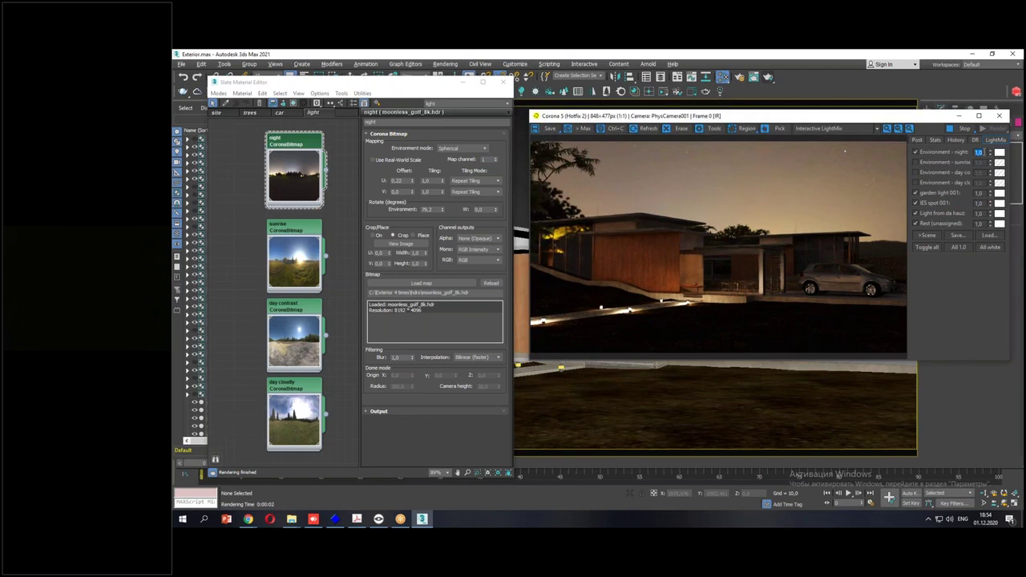
text(1)
key(Return)
text(0,1)
key(Return)
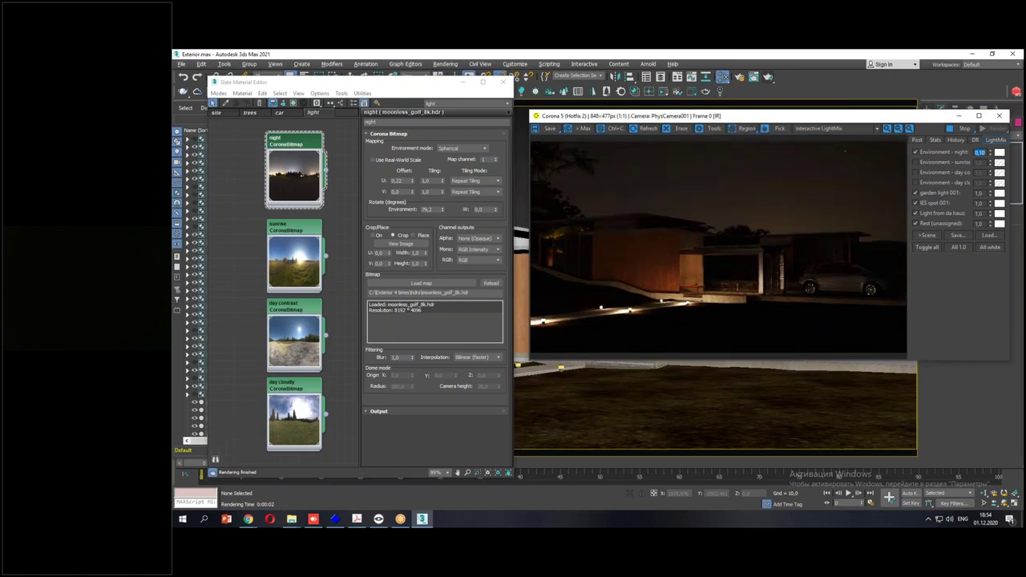
text(0,2)
key(Return)
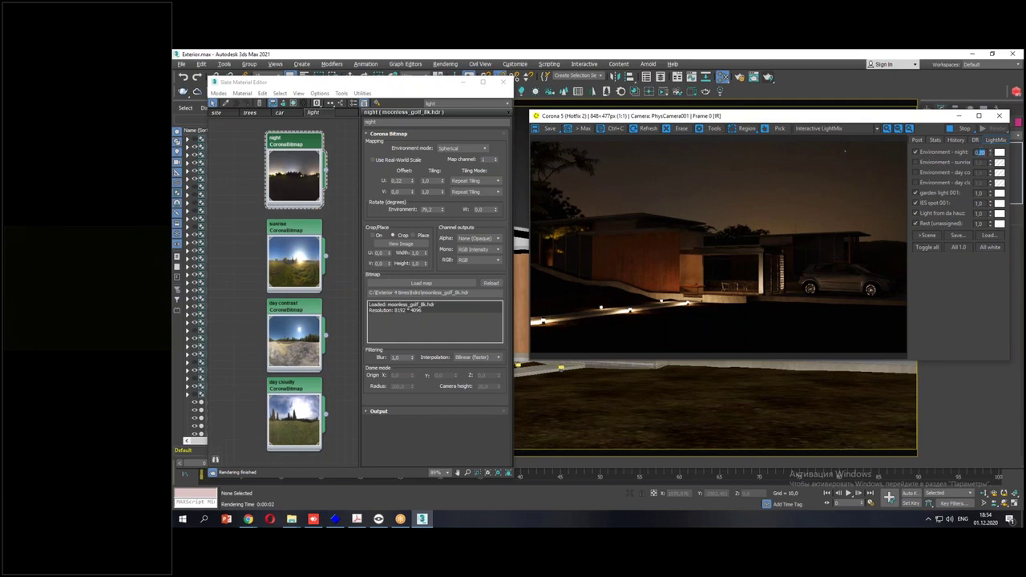
text(0,4)
key(Return)
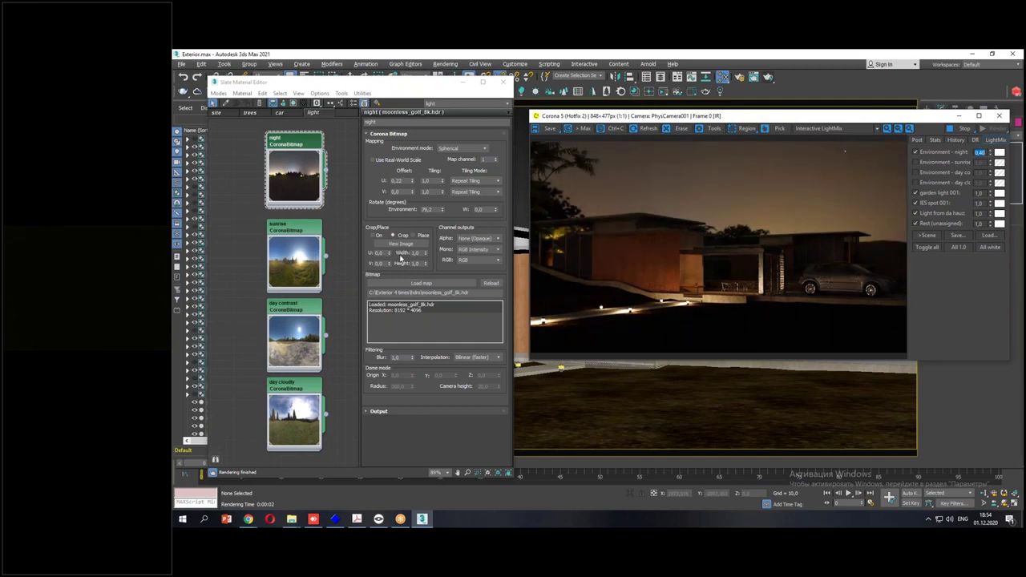
Try an environment rotation of 270 degrees on the night bitmap, and set it to 75 degrees.
double_click(431, 209)
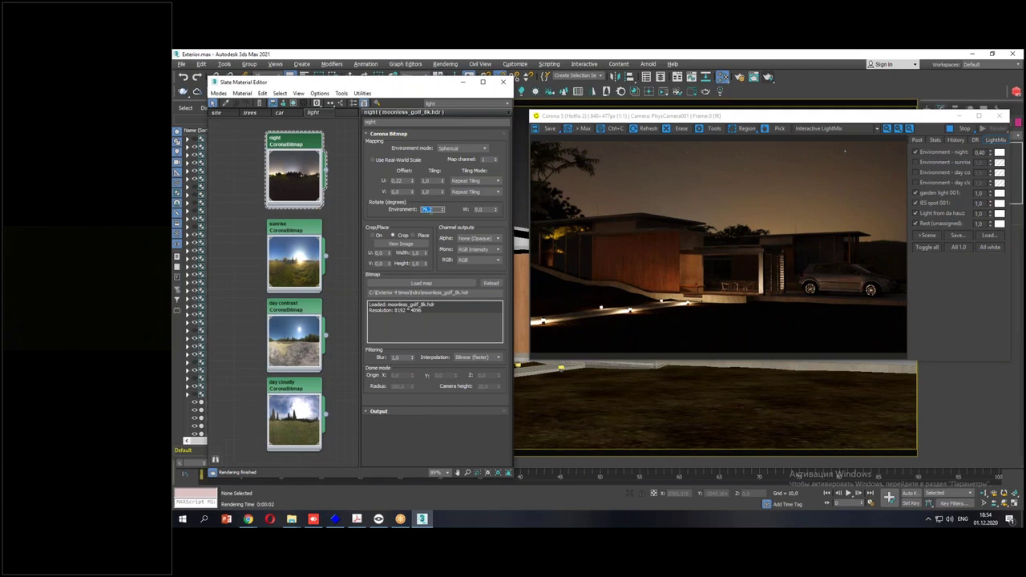
text(270)
key(Return)
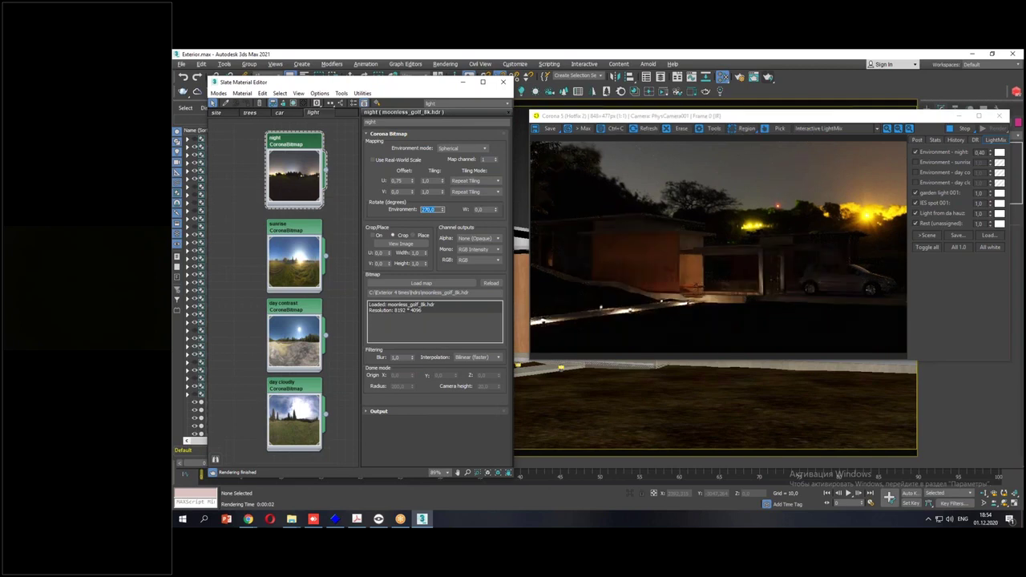
text(75)
key(Return)
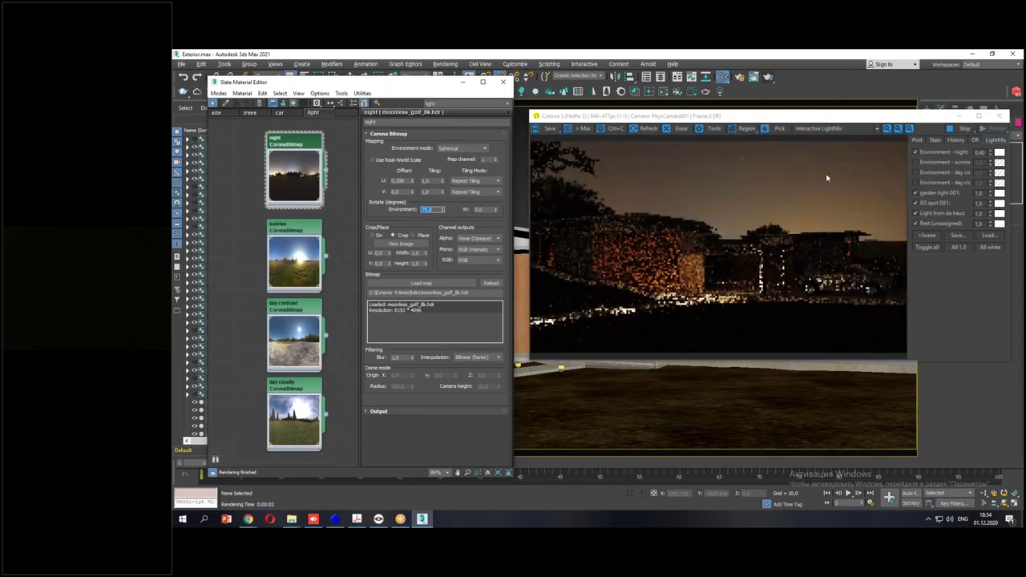
Switch the LightMix environment from night to sunrise and open the sunrise bitmap's parameters.
click(935, 153)
click(935, 153)
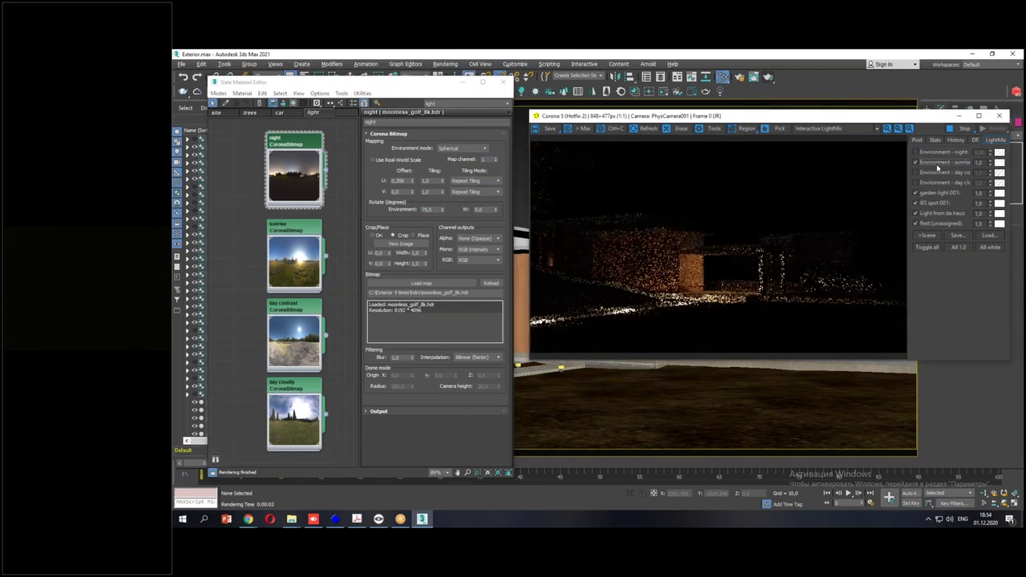
click(937, 164)
double_click(293, 227)
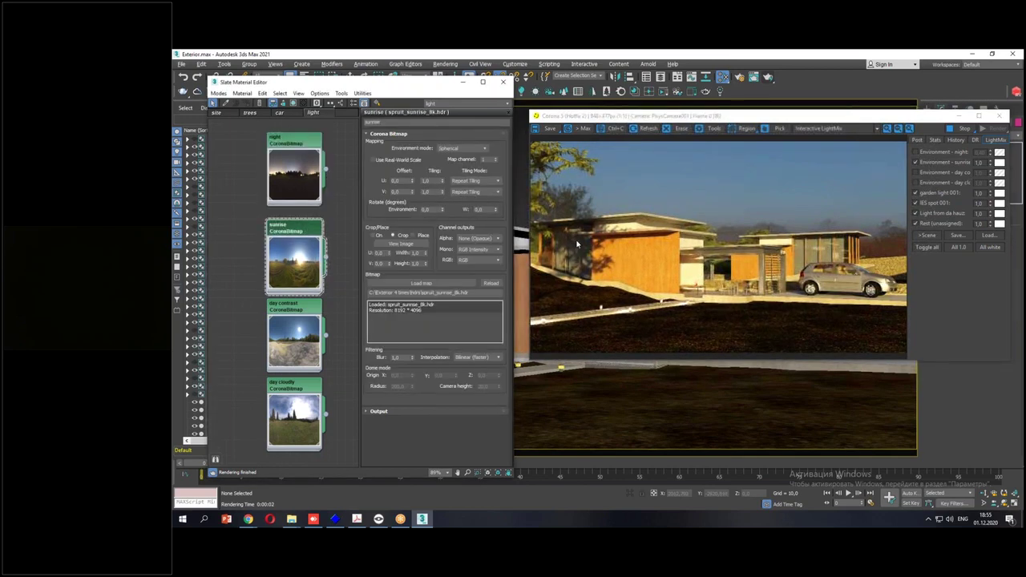
Try environment rotations of 90, 70 and 50 degrees on the sunrise bitmap.
double_click(430, 210)
text(90)
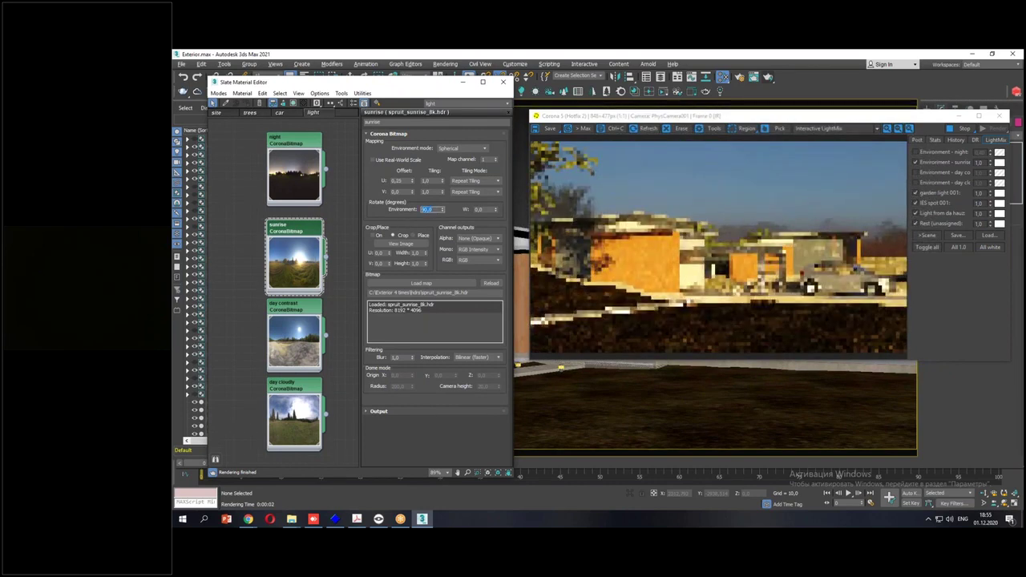
key(Return)
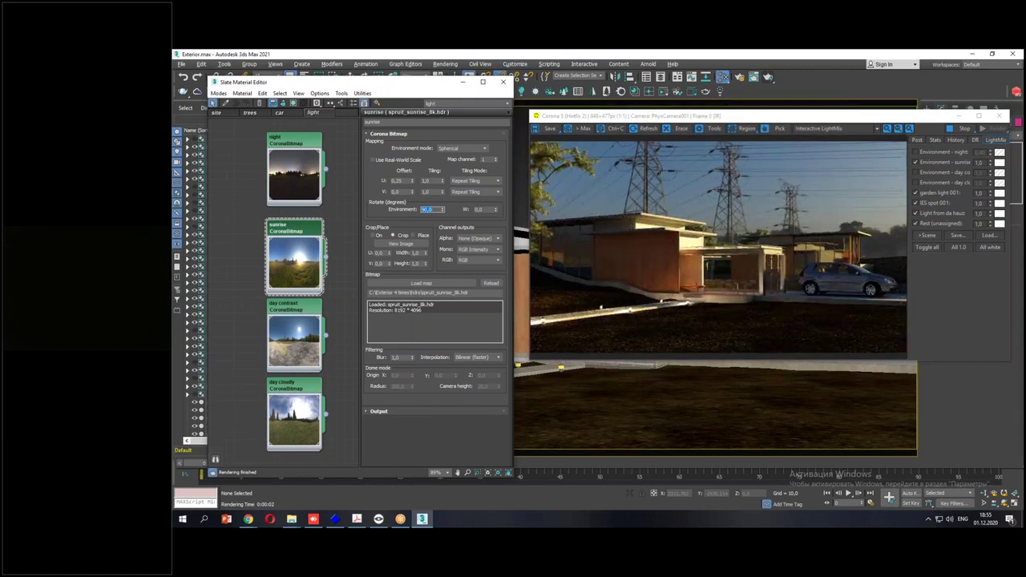
text(70)
key(Return)
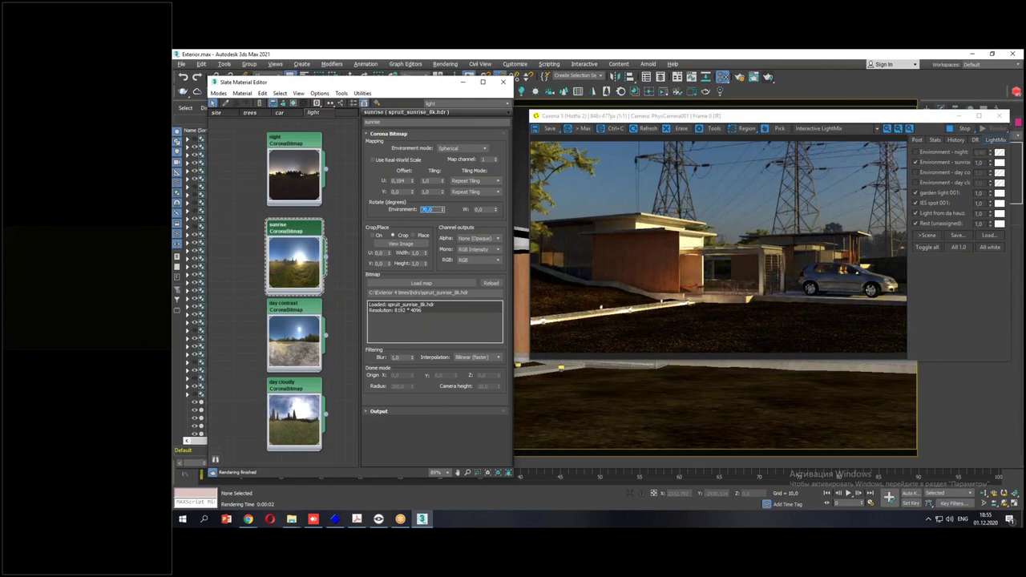
text(50)
key(Return)
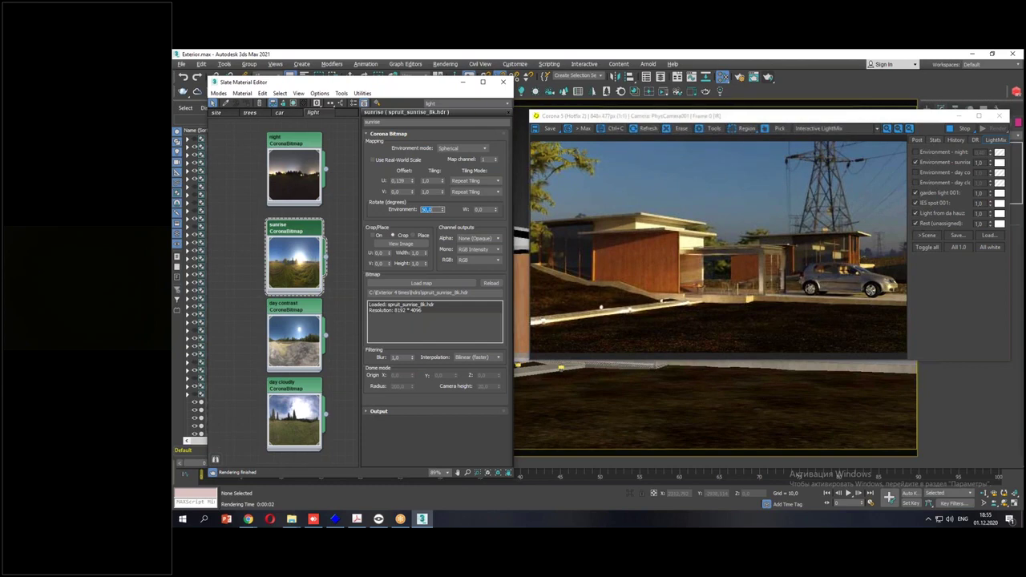
drag(784, 145, 795, 208)
mouse_move(882, 181)
mouse_down()
mouse_move(847, 224)
mouse_move(873, 229)
mouse_up()
key(Escape)
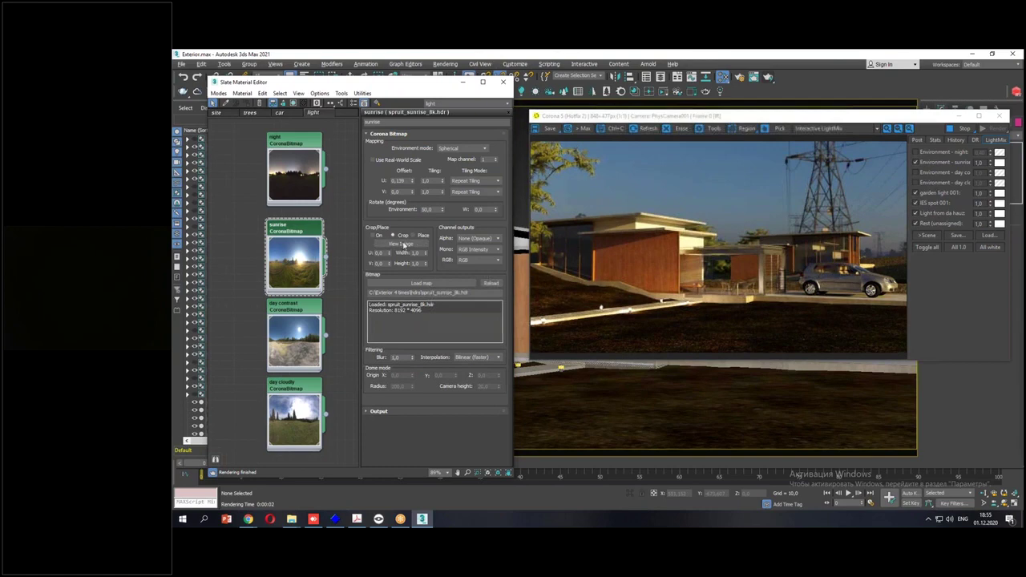
Try an environment rotation of 30 degrees on the sunrise bitmap, and set it to 95 degrees.
double_click(430, 209)
text(30)
key(Return)
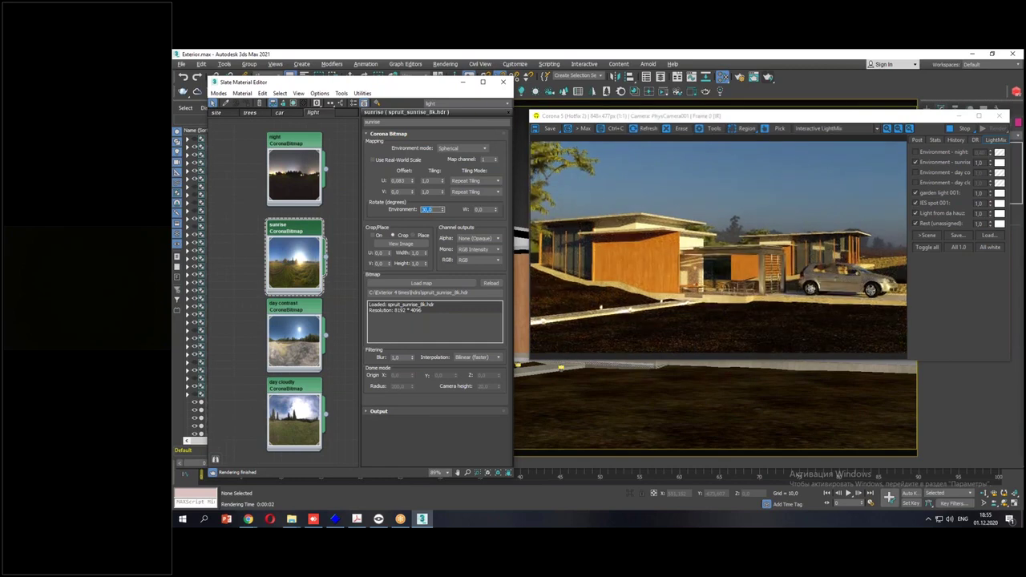
text(95)
key(Return)
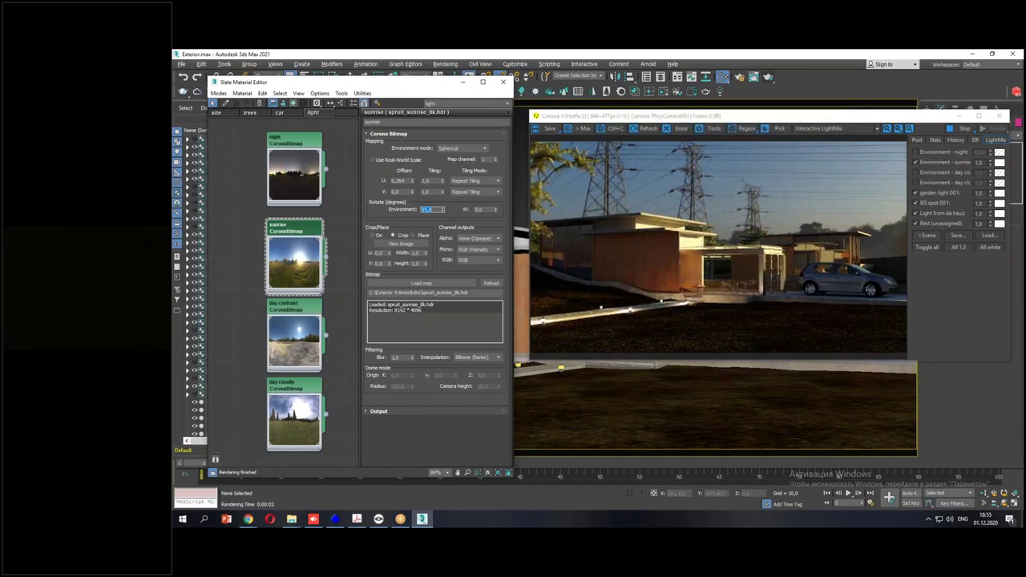
Try the sunrise bitmap's environment rotation at 75 degrees and return it to 95 degrees.
text(175)
key(Return)
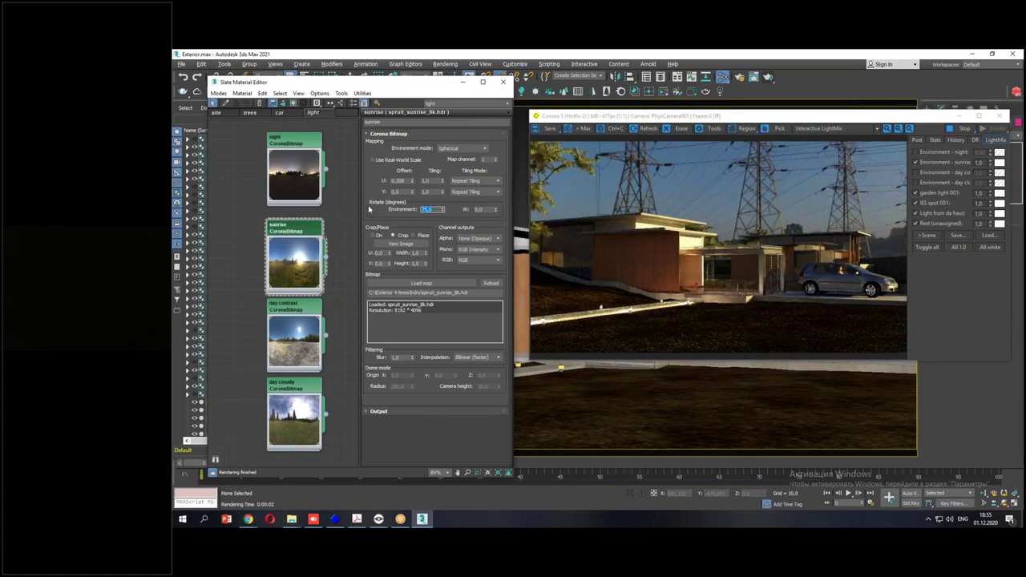
text(95)
key(Return)
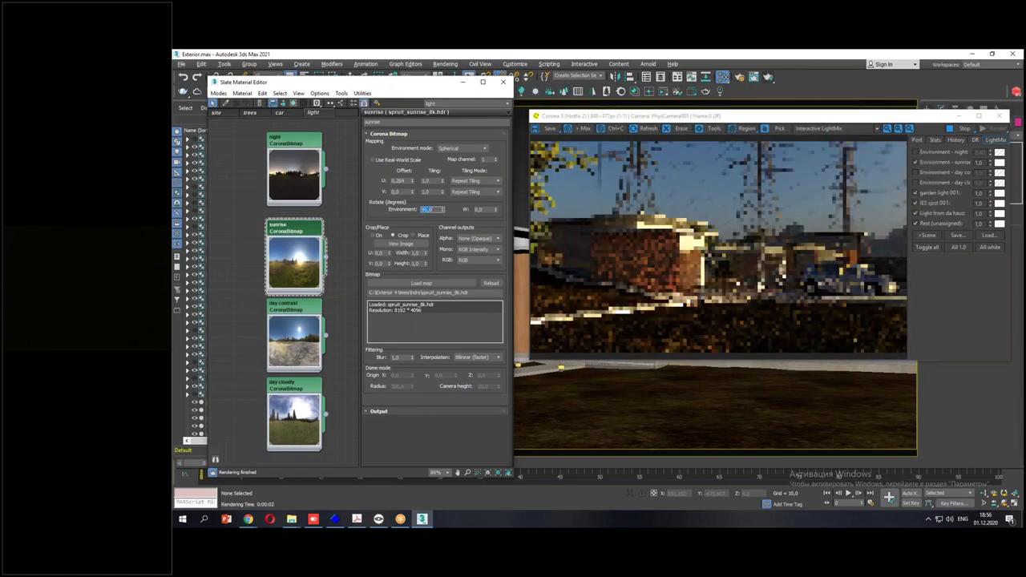
Switch the LightMix environment from sunrise to day contrast and open the day contrast bitmap's parameters.
click(916, 162)
click(917, 172)
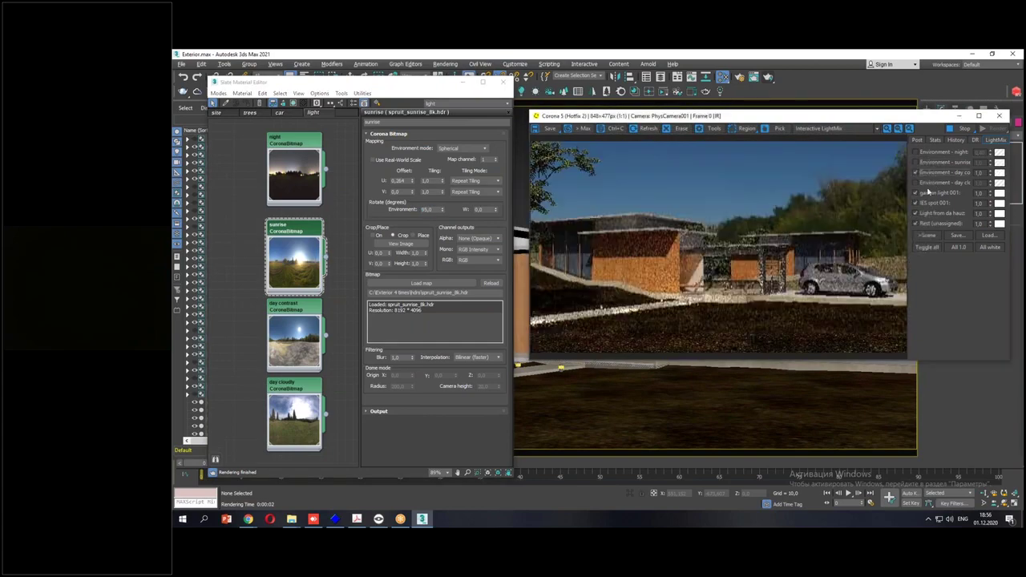
double_click(283, 315)
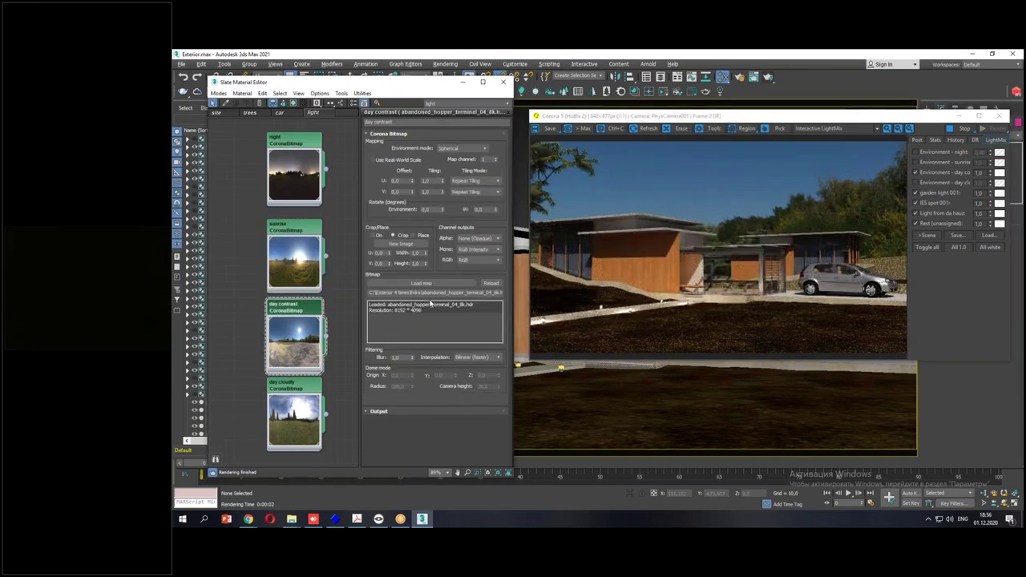
Try environment rotations of 90 and 180 degrees on the day contrast bitmap and settle on -90 degrees.
double_click(427, 209)
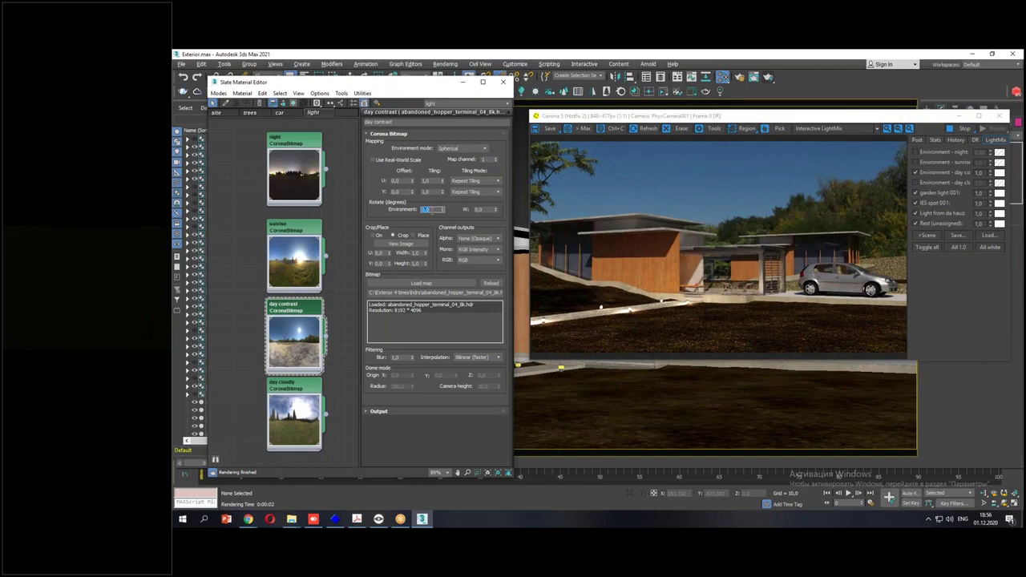
text(30)
key(Return)
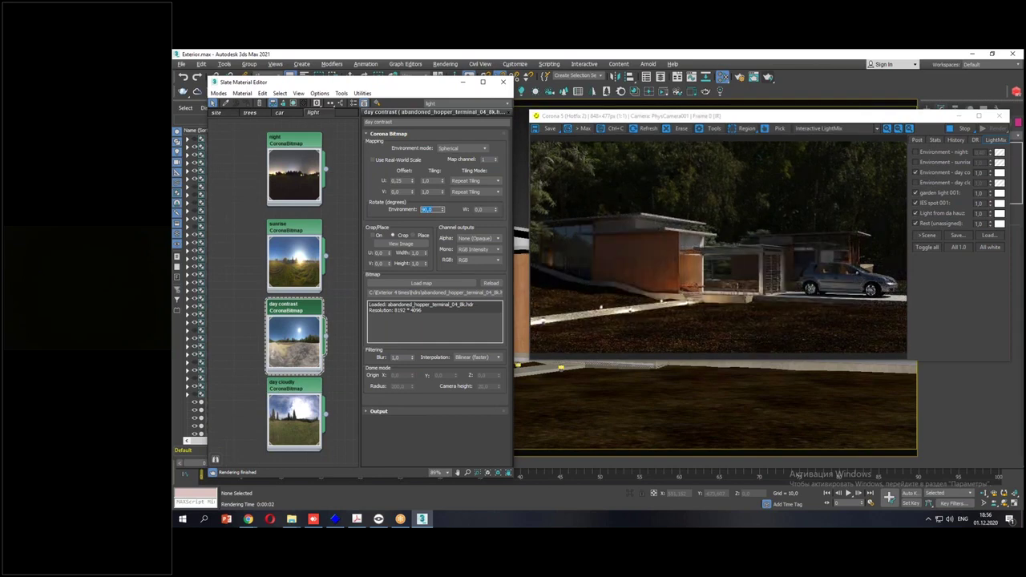
text(180)
key(Return)
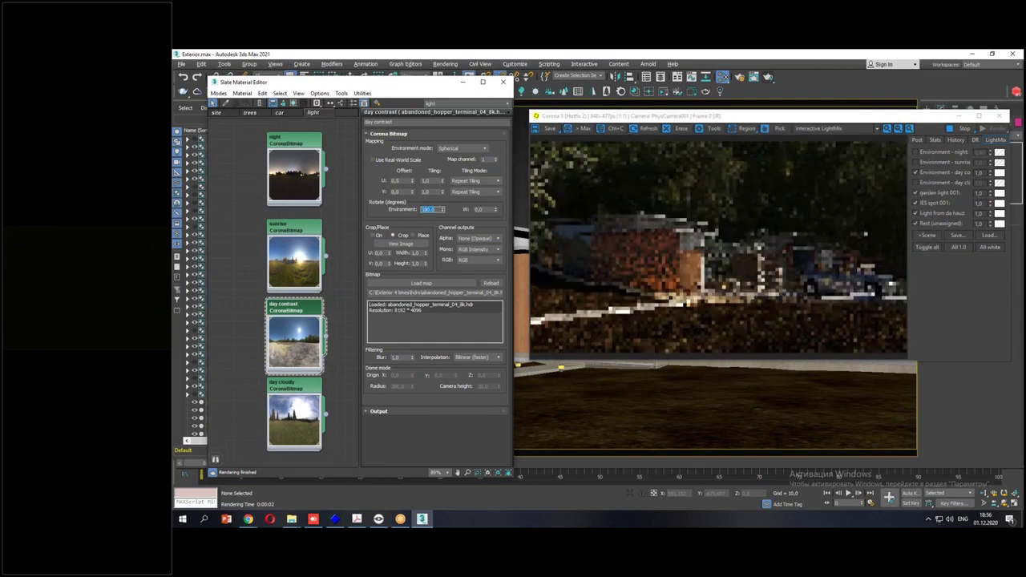
text(-90)
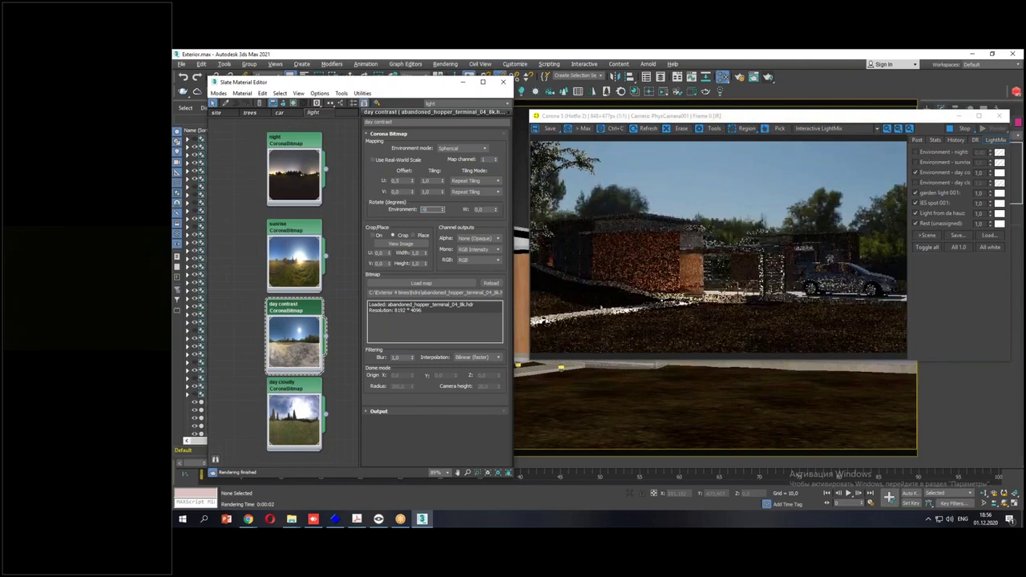
key(Return)
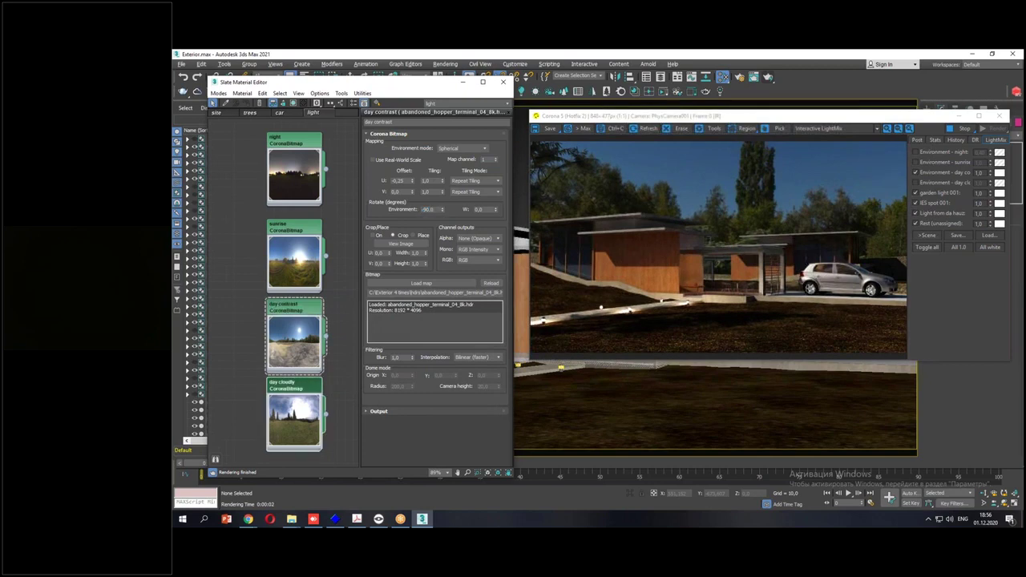
Switch LightMix to the day cloudy environment and set its bitmap's environment rotation to 120 degrees after trying 90.
click(294, 413)
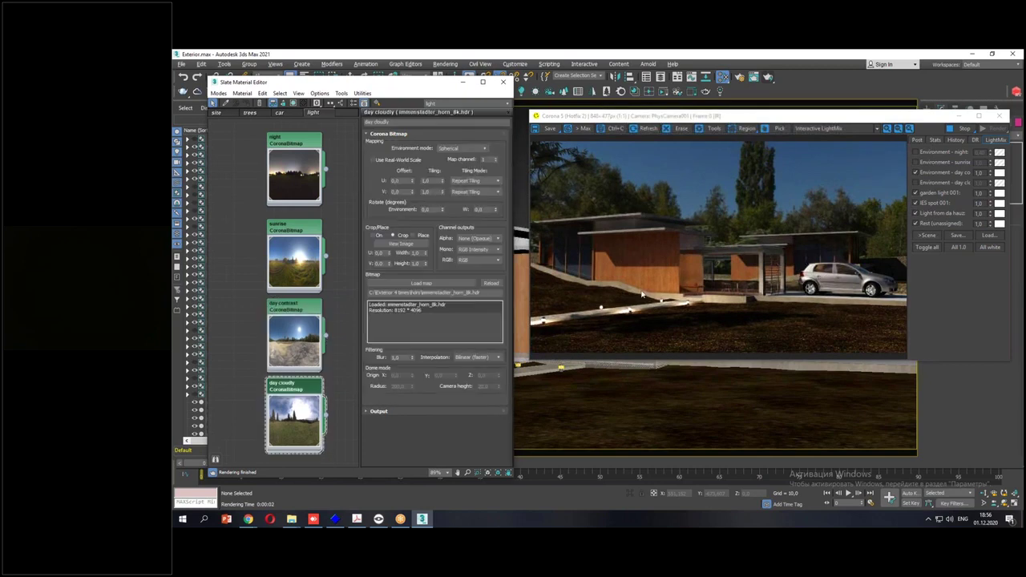
click(916, 183)
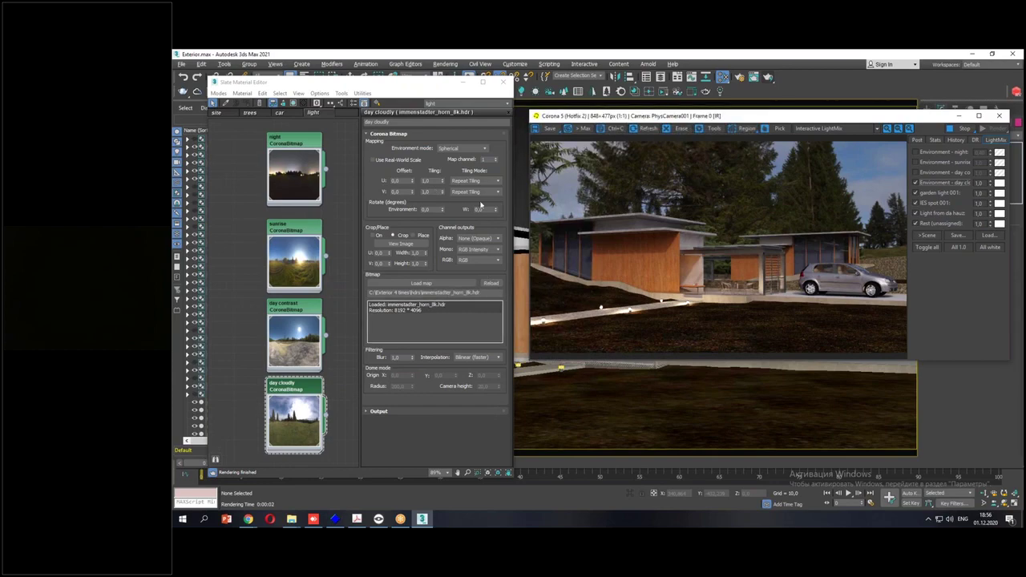
double_click(425, 209)
text(90)
key(Return)
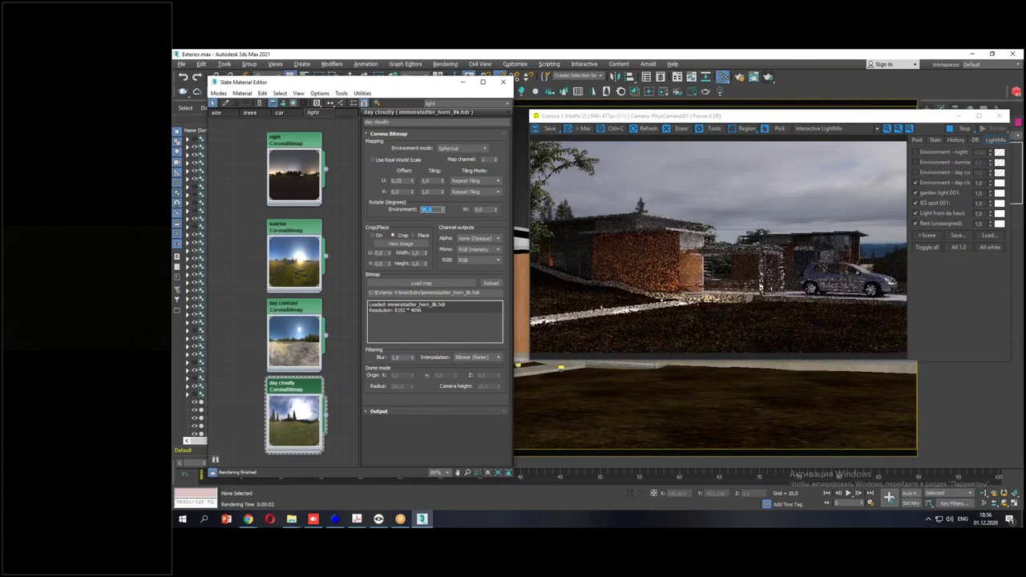
text(12)
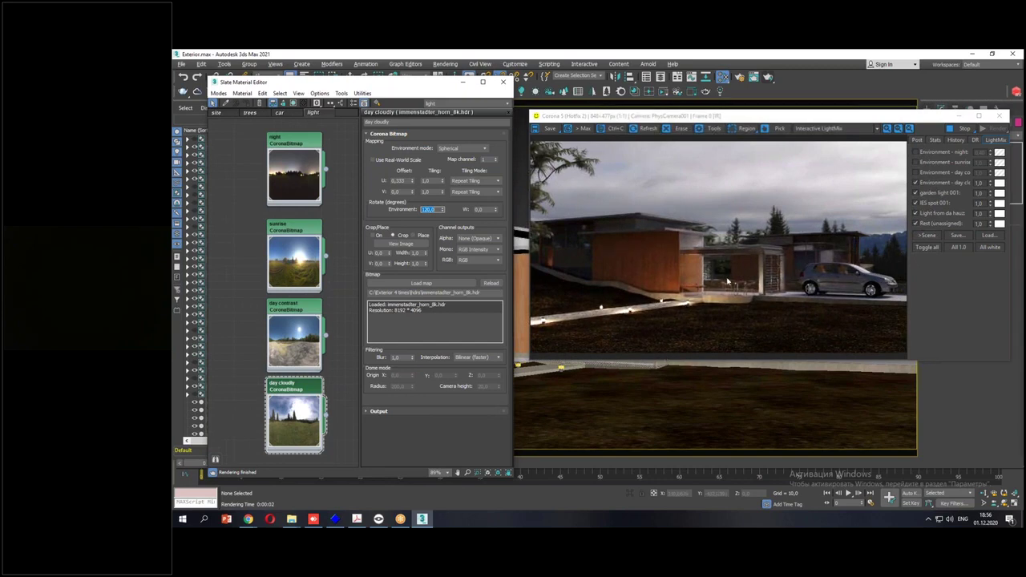
Space the sunrise, day contrast and day cloudy nodes evenly in a column below the night node.
click(343, 211)
click(311, 225)
drag(311, 226, 311, 221)
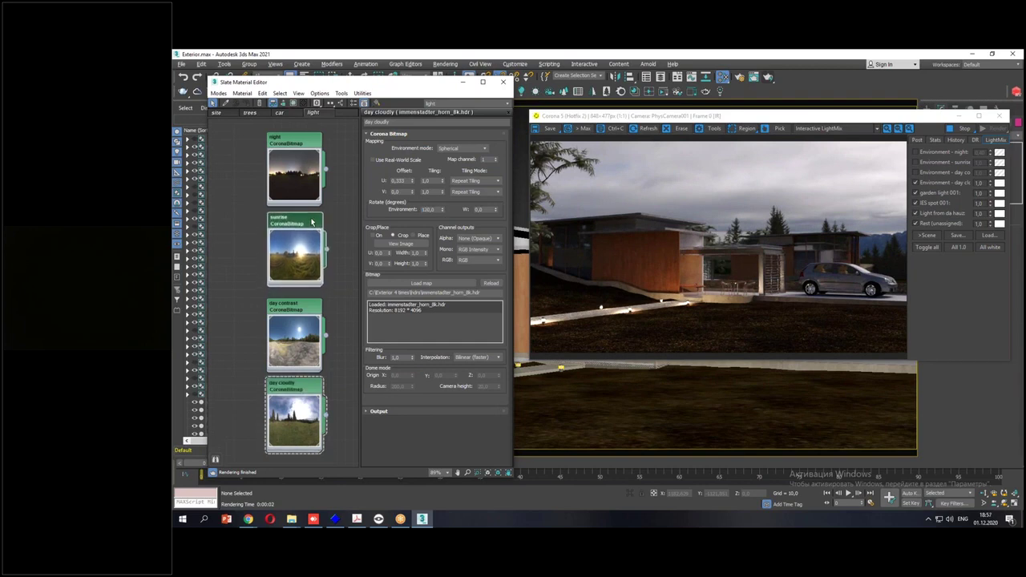
click(298, 311)
drag(299, 311, 298, 303)
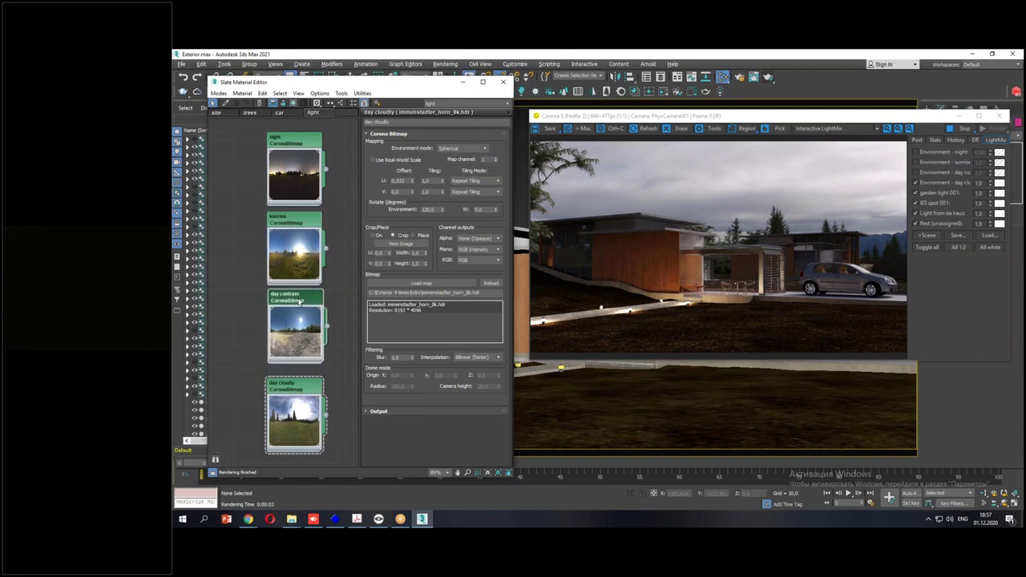
drag(291, 386, 291, 377)
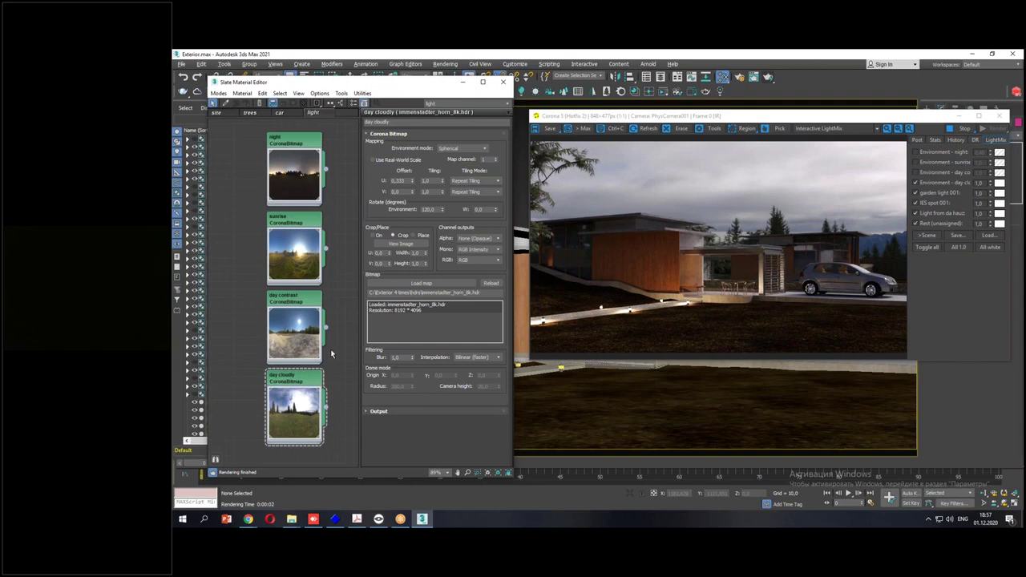
Close the Slate Material Editor and the interactive render window.
click(502, 83)
drag(992, 119, 886, 126)
click(893, 124)
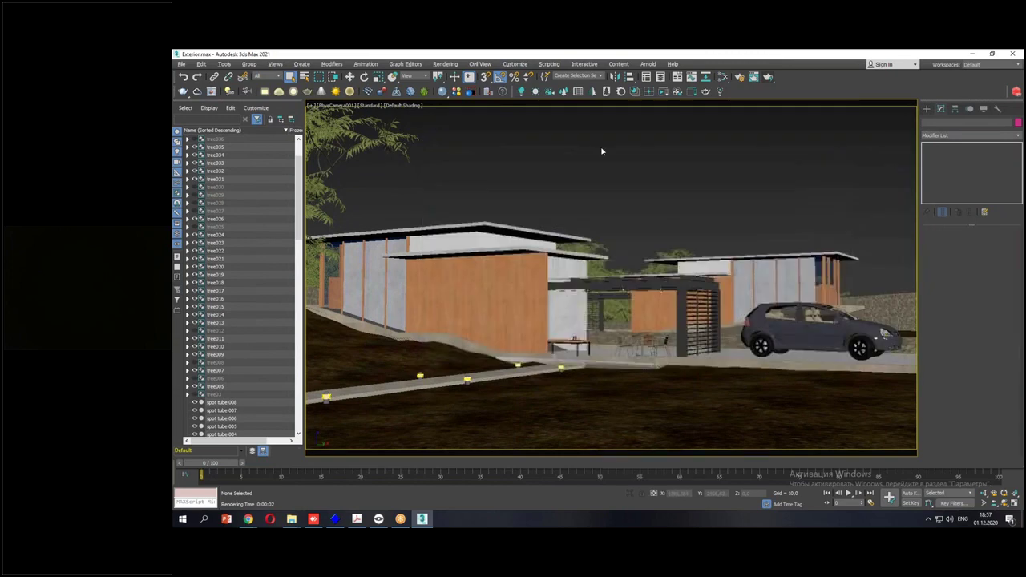
Save the scene as Exterior done.max, replacing the existing file.
click(181, 63)
click(187, 154)
click(505, 157)
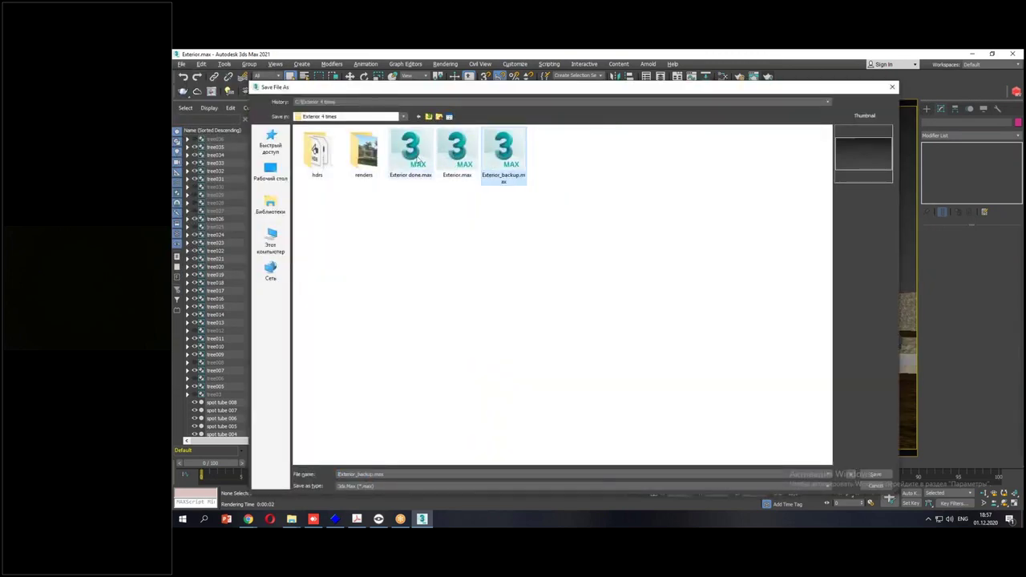
click(413, 152)
double_click(413, 152)
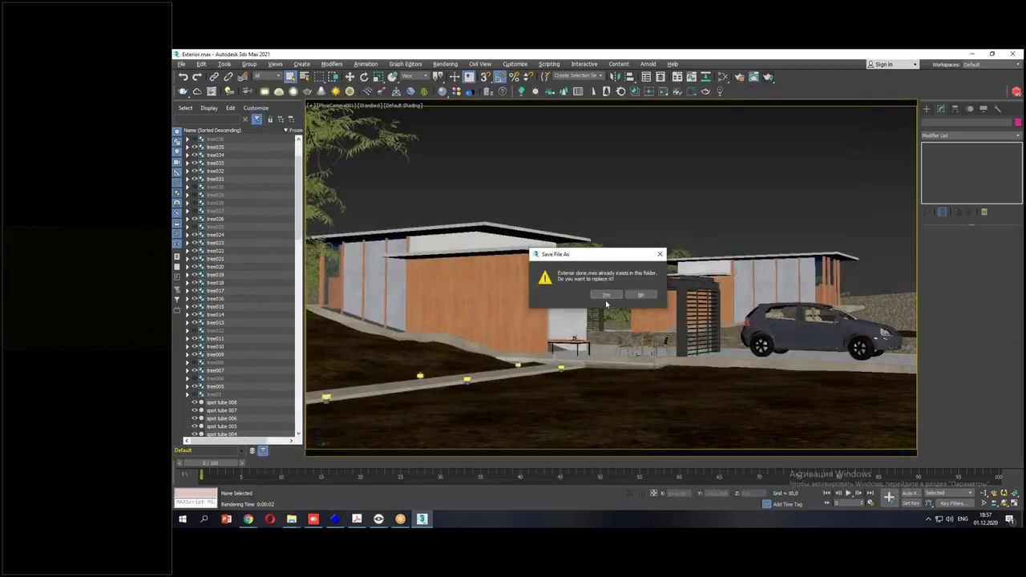
click(607, 296)
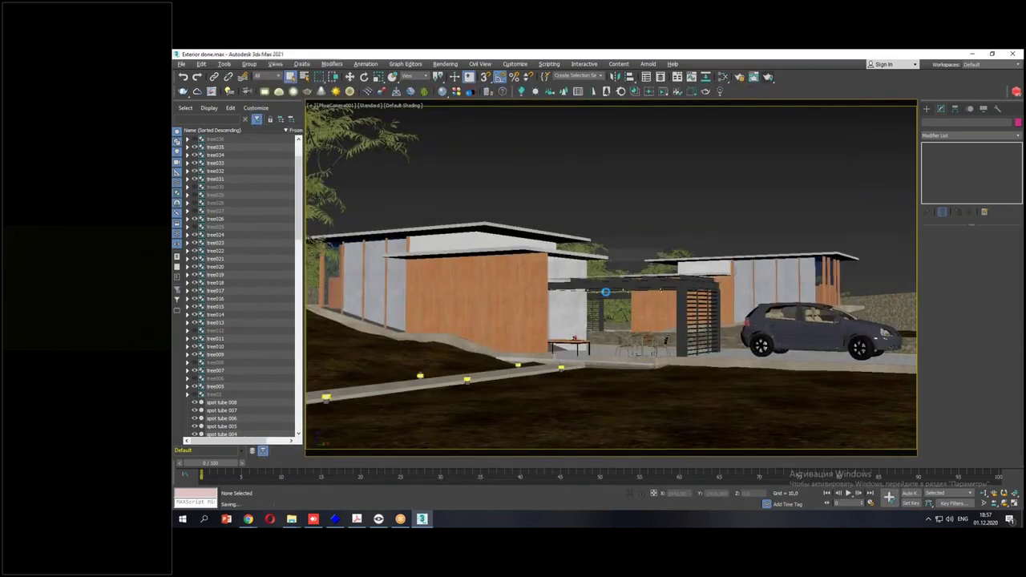
Unhide all scene objects and start a production render of the PhysCamera001 view.
right_click(604, 225)
click(631, 175)
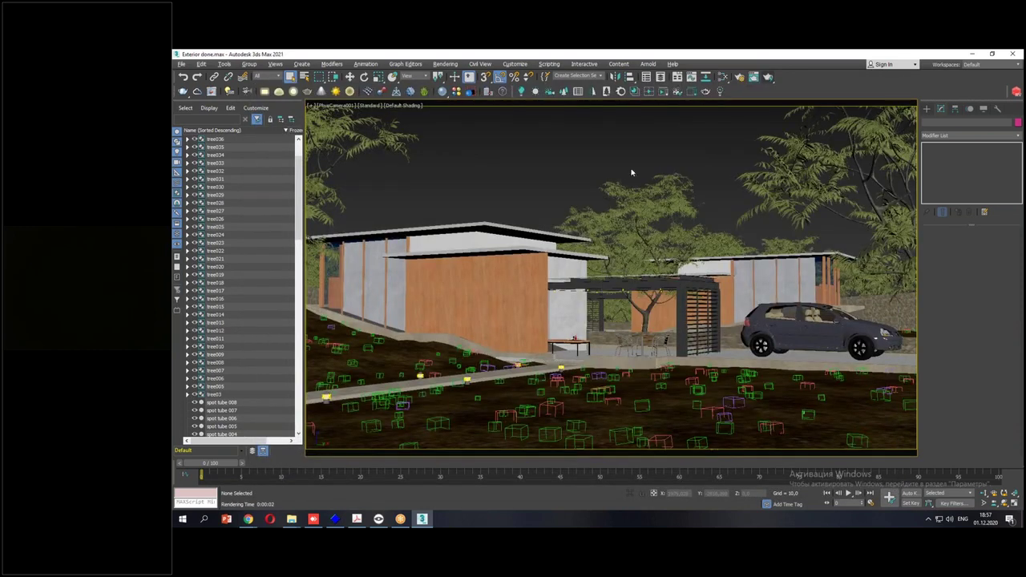
click(739, 80)
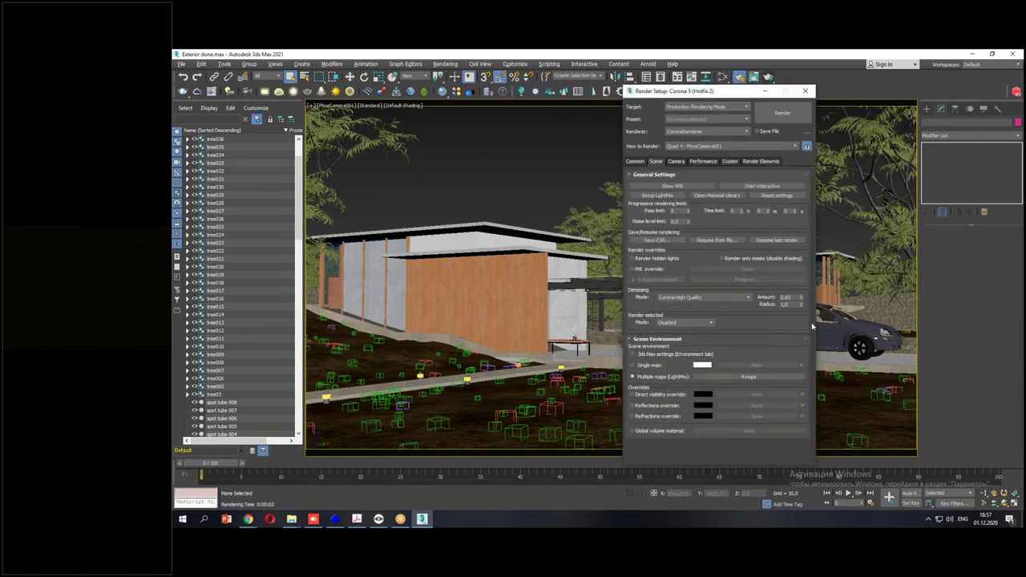
click(638, 162)
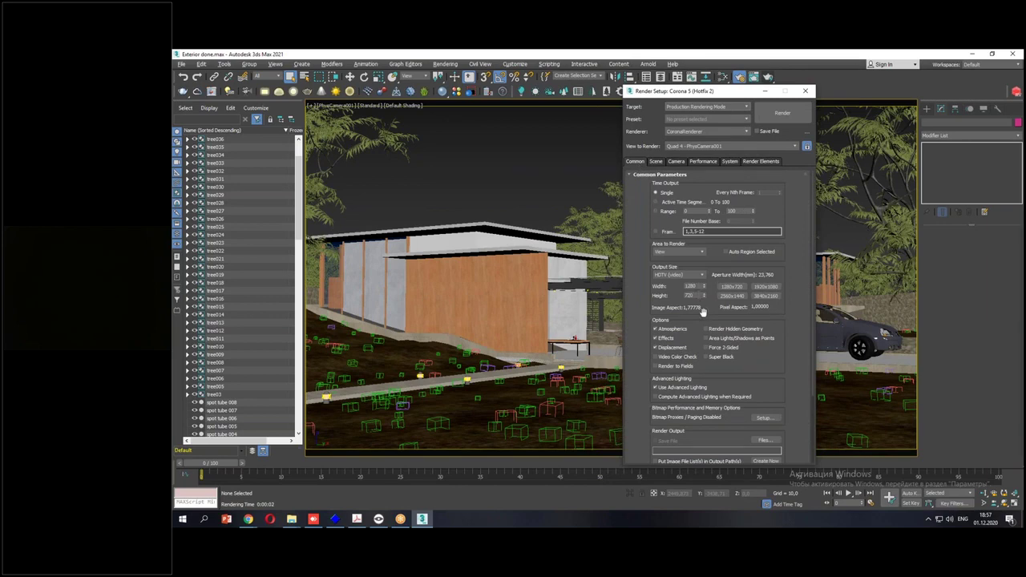
click(788, 116)
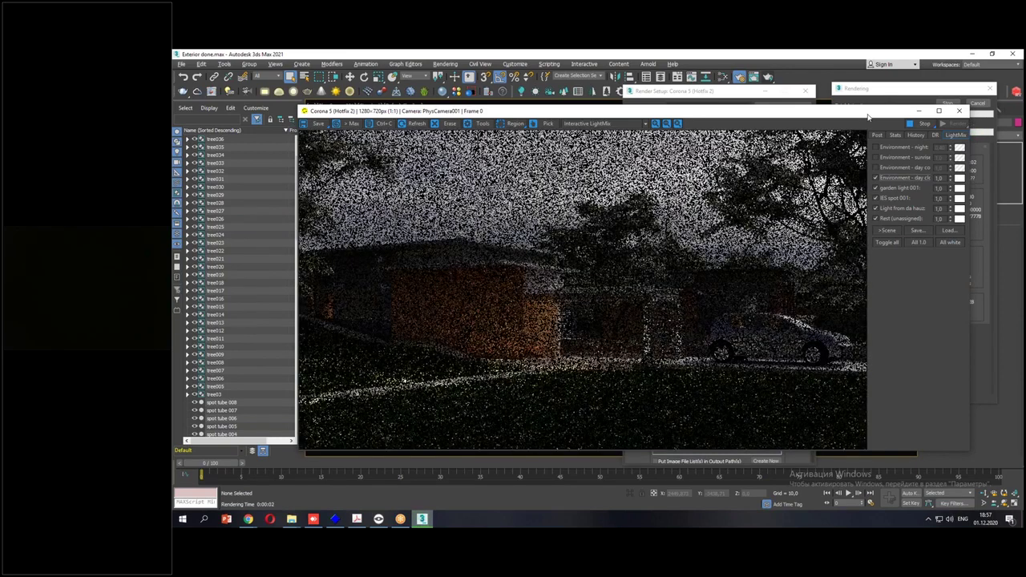
Reposition the frame buffer and switch the LightMix environment from day cloudy to day contrast.
drag(869, 117, 816, 107)
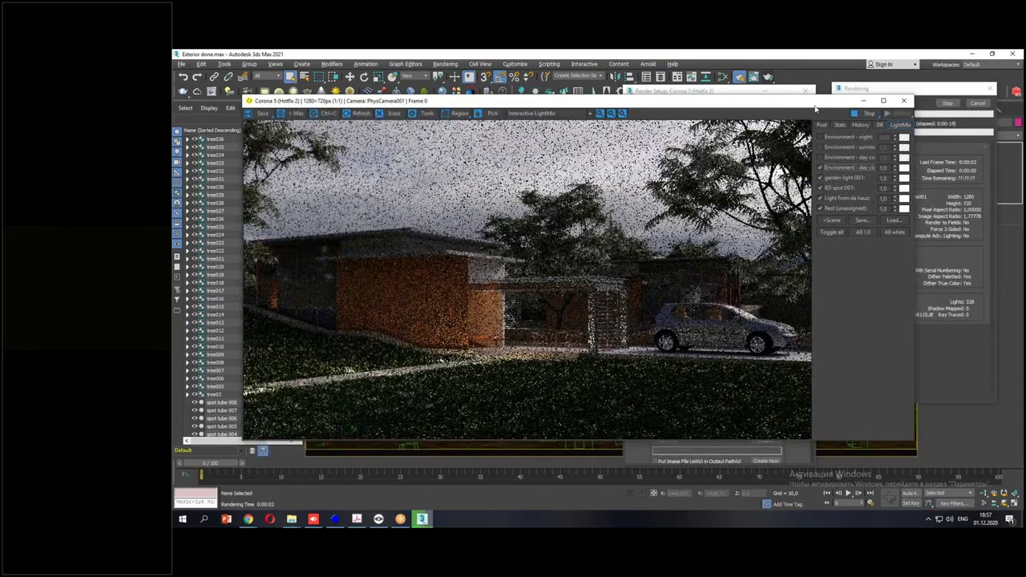
click(820, 168)
click(820, 157)
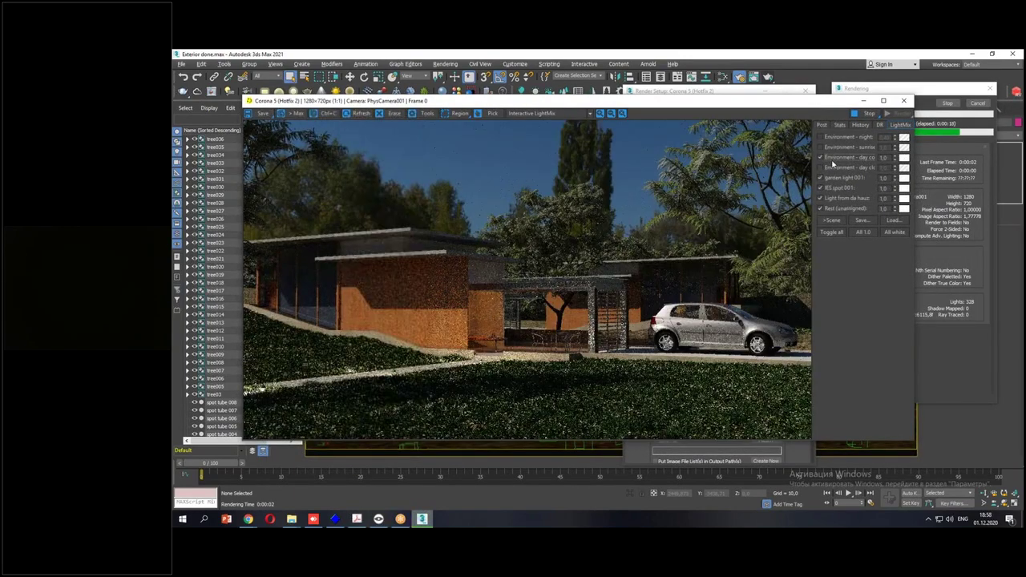
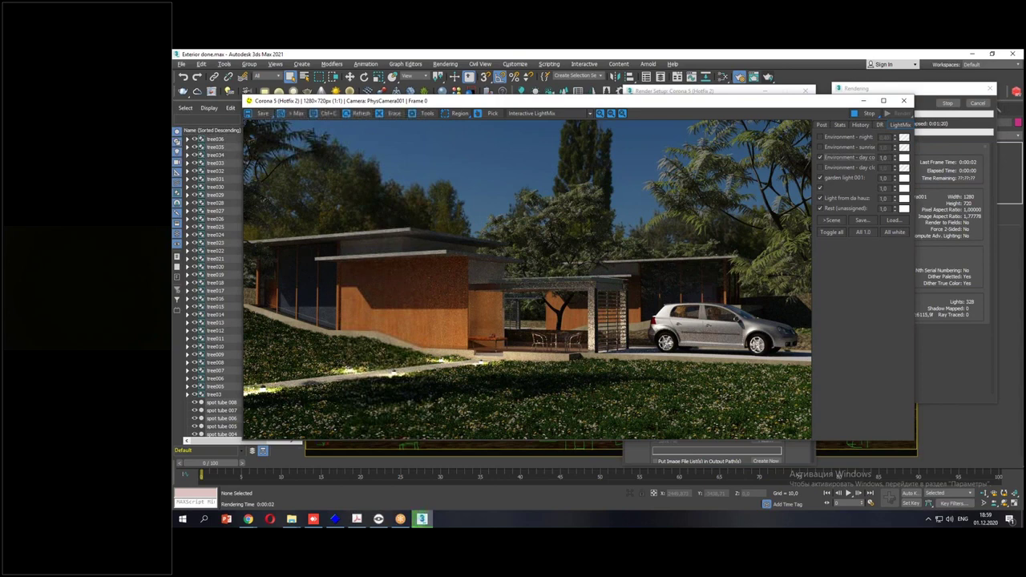
Show the frame buffer's tone mapping settings and move the render progress window clear of them.
click(822, 125)
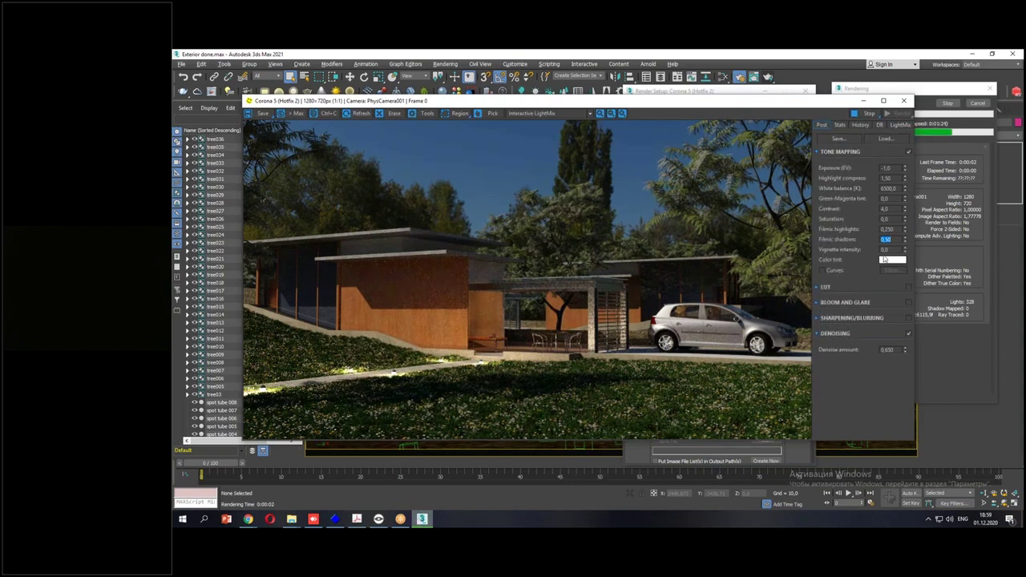
drag(926, 91, 944, 90)
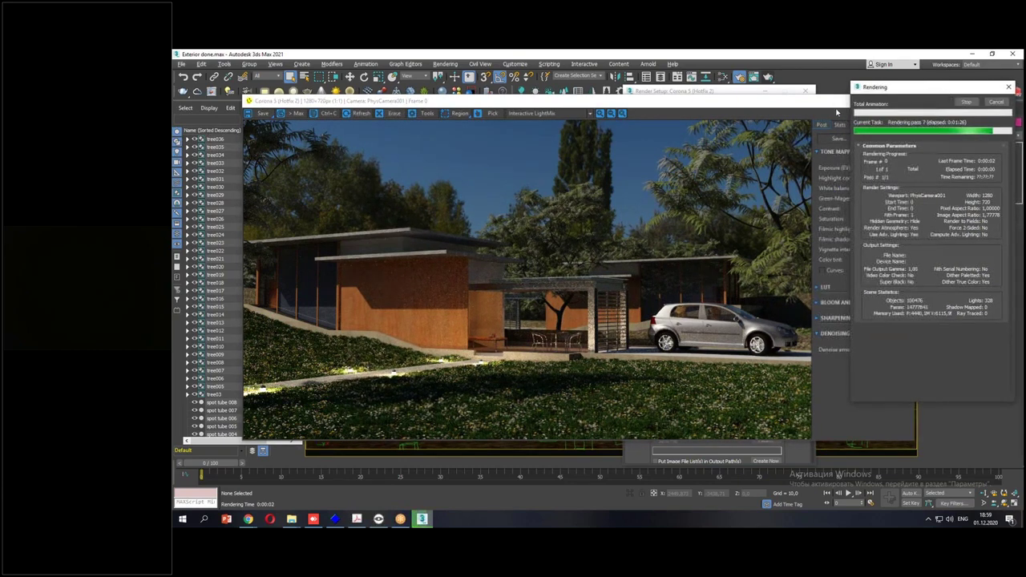
drag(820, 104, 807, 101)
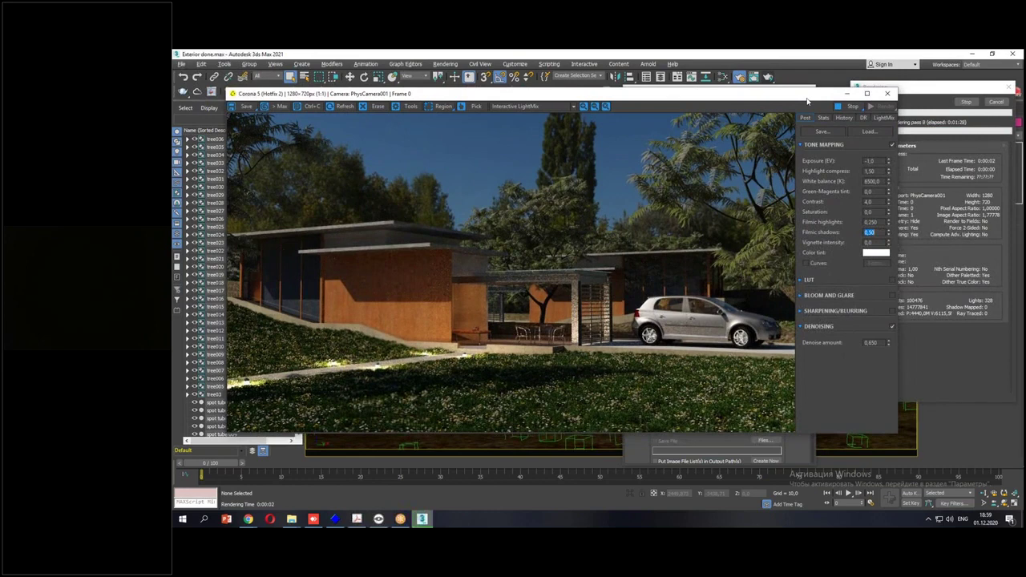
Try the tone mapping exposure at 0 EV and return it to -1 EV.
double_click(869, 161)
click(879, 162)
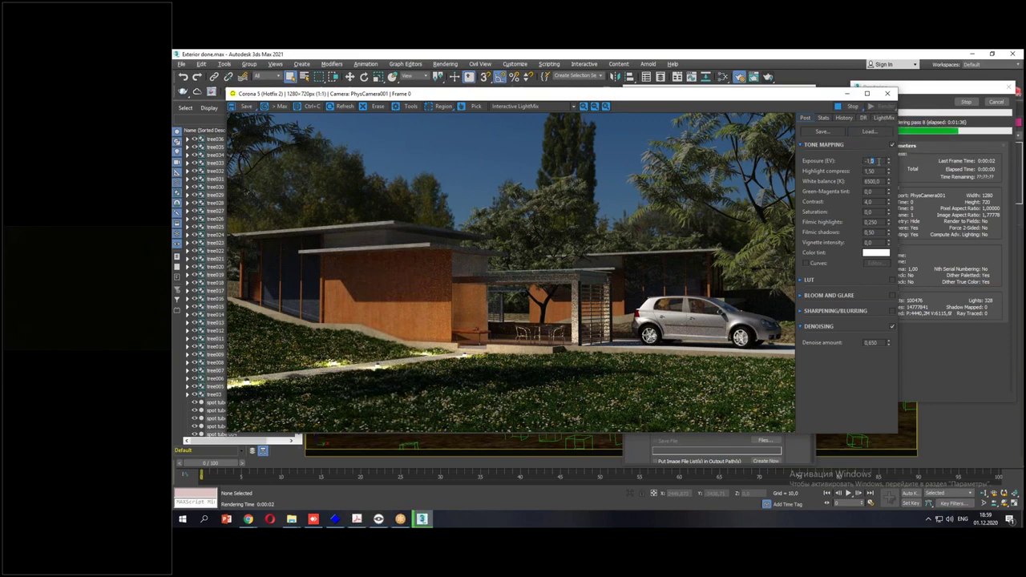
double_click(871, 161)
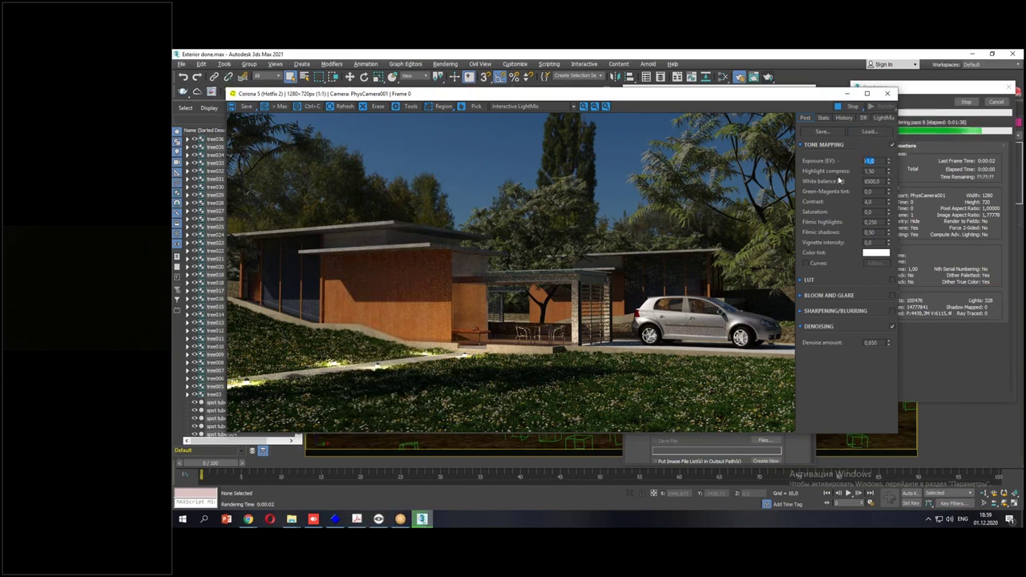
text(0)
key(Return)
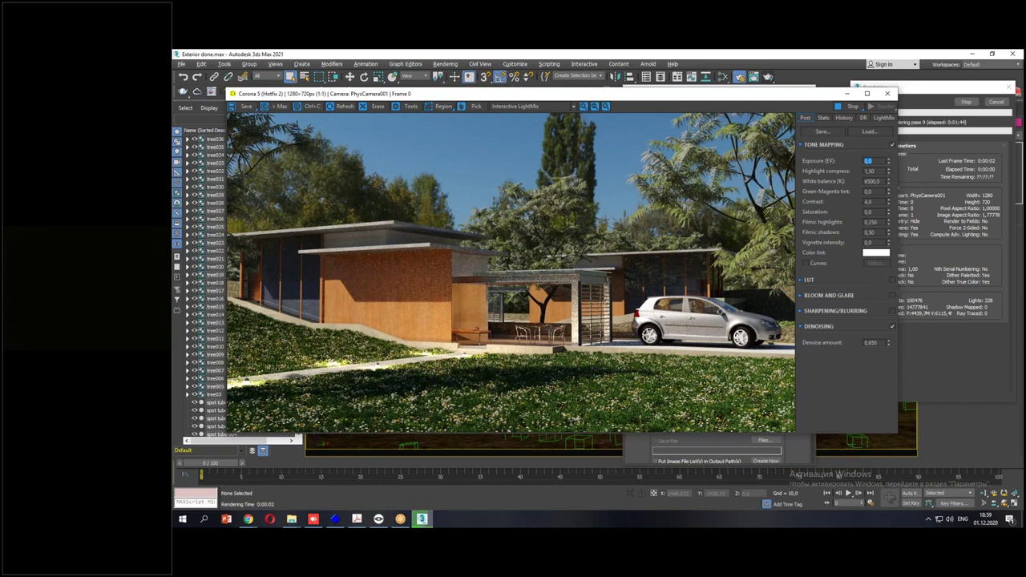
text(-1)
key(Return)
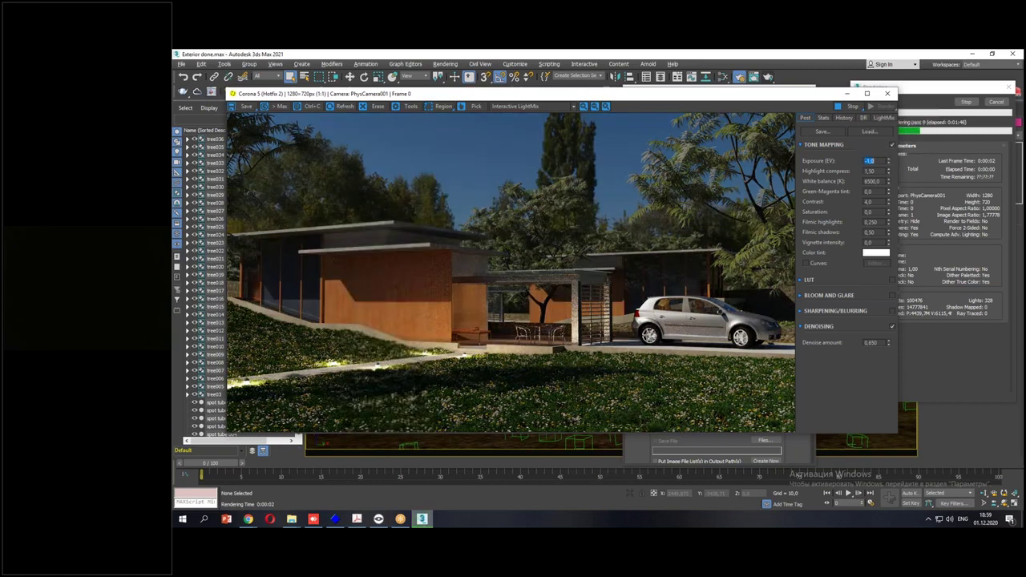
mouse_move(590, 201)
mouse_down()
mouse_move(545, 227)
mouse_move(361, 240)
mouse_up()
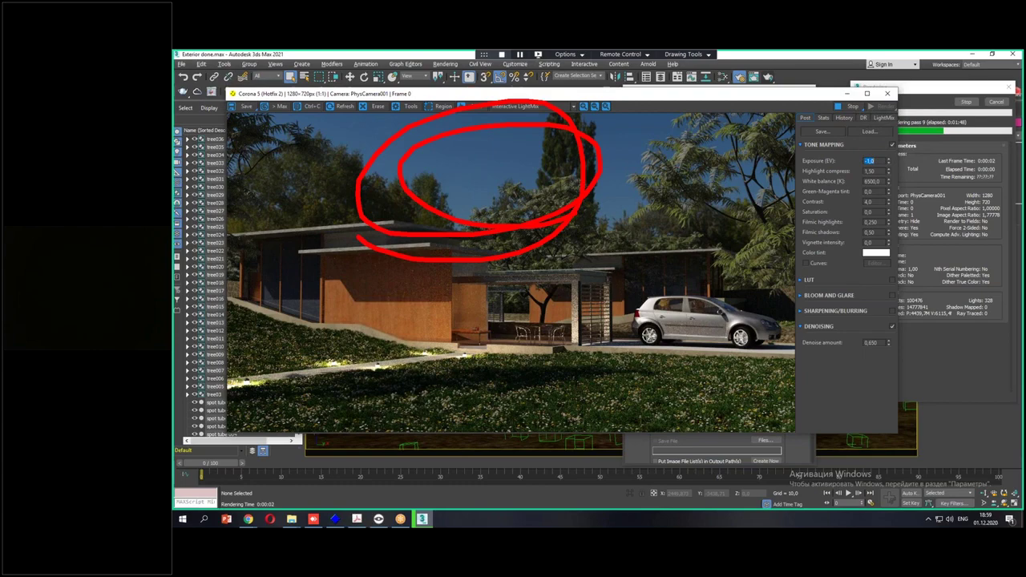
Try the day contrast environment's LightMix intensity at 5, 2 and 1.5.
click(884, 117)
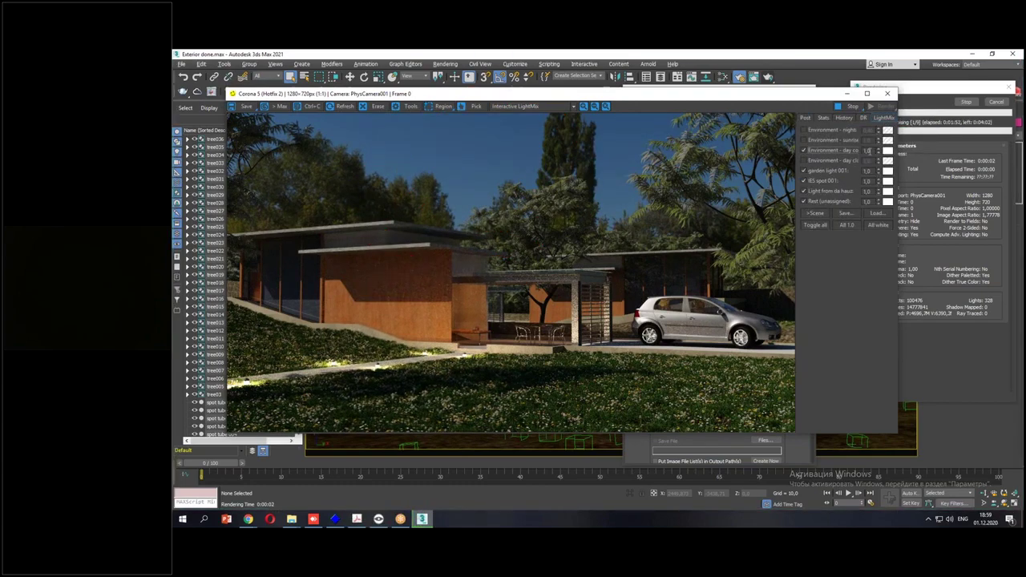
double_click(868, 151)
text(5)
key(Return)
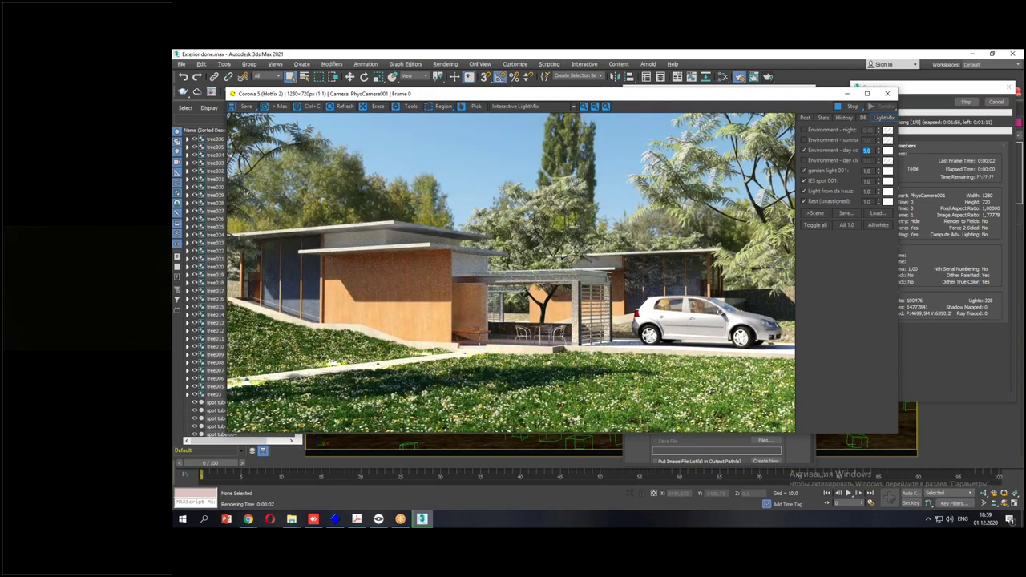
text(2)
key(Return)
text(1)
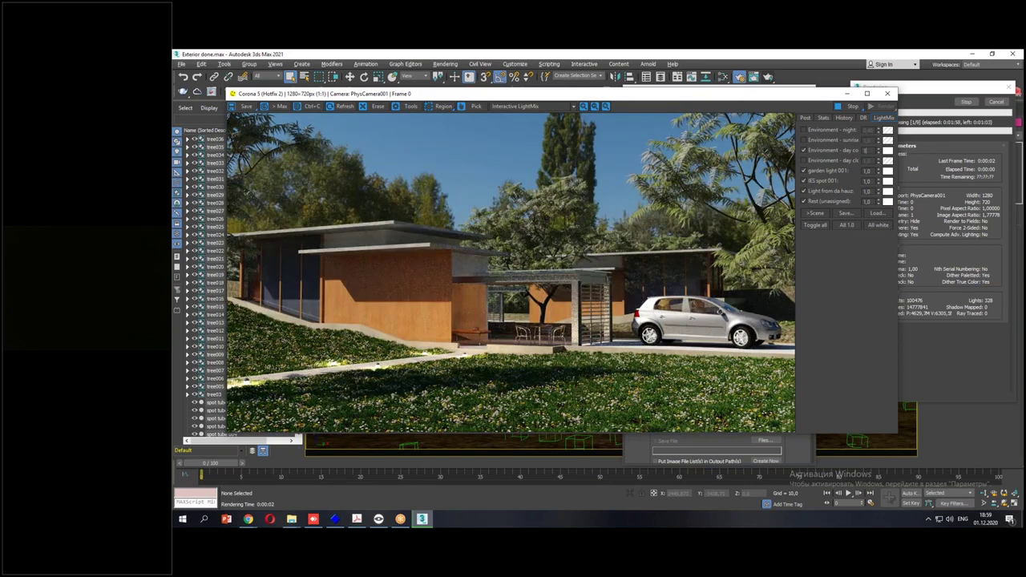
text(,5)
key(Return)
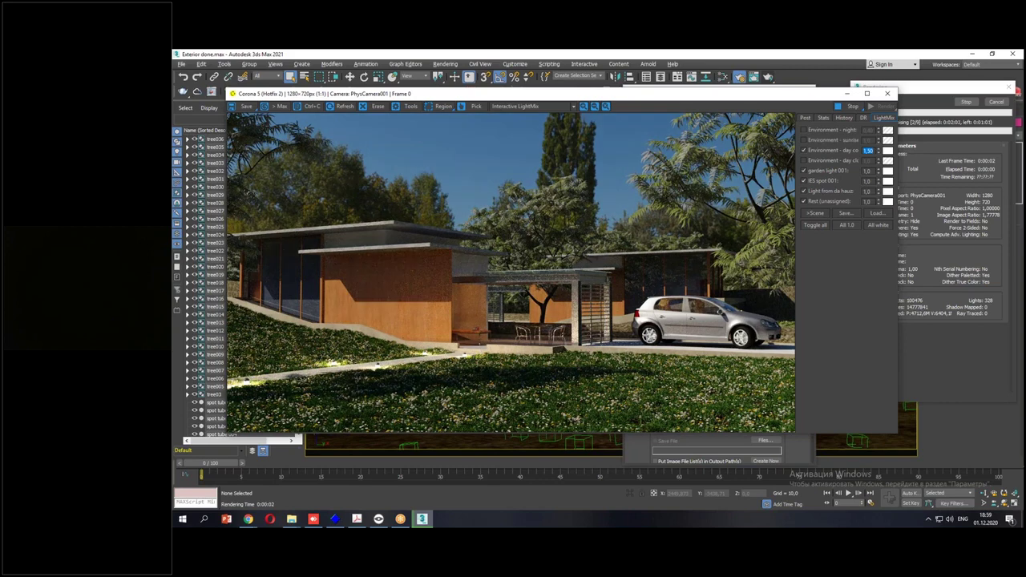
Turn off the garden light, IES spot, house light and unassigned Rest layers in LightMix.
click(804, 171)
click(804, 181)
click(805, 191)
click(806, 201)
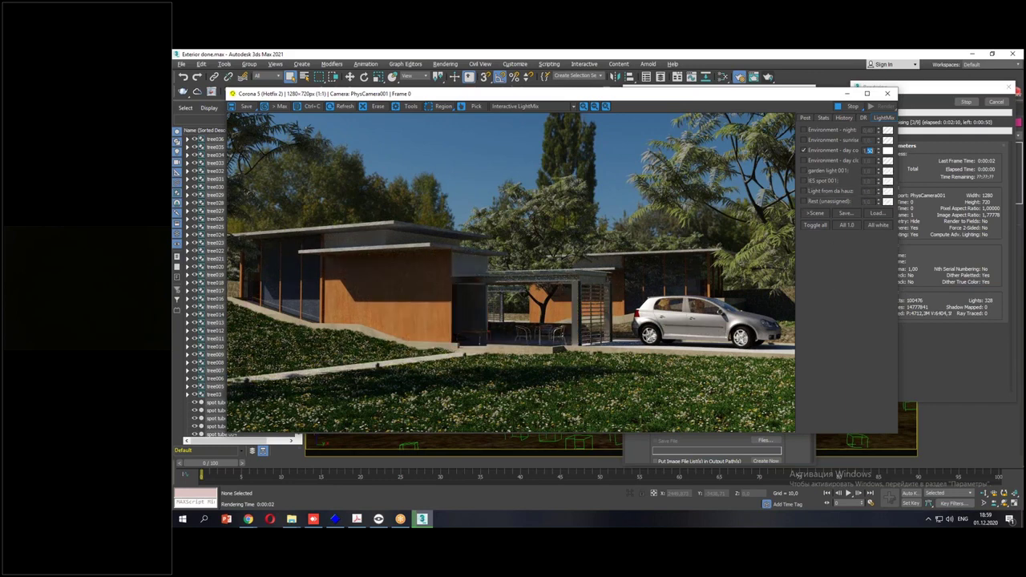
Raise the day contrast environment's LightMix intensity, trying 1.8 and settling on 2.
text(1.8)
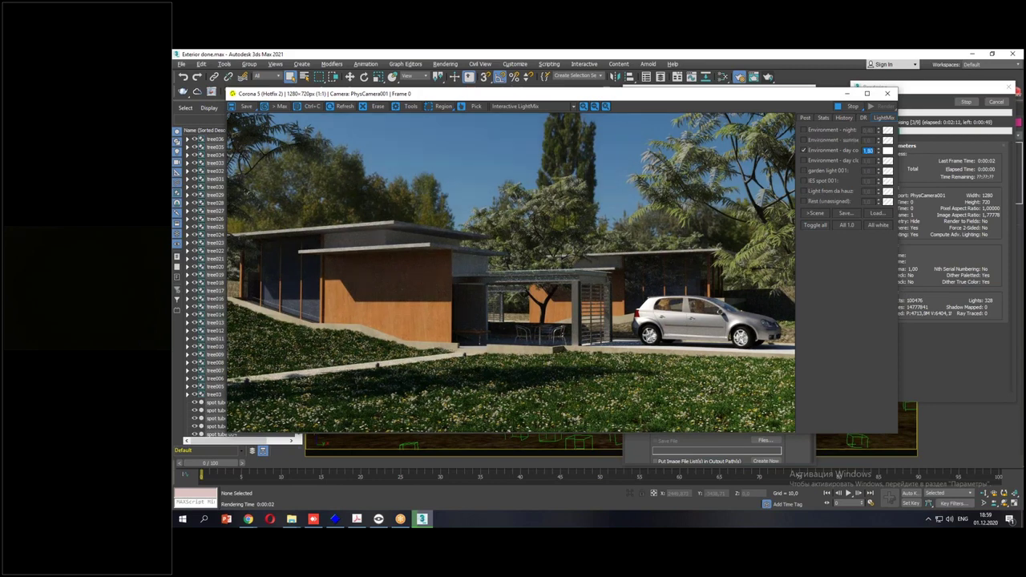
text(2)
key(Return)
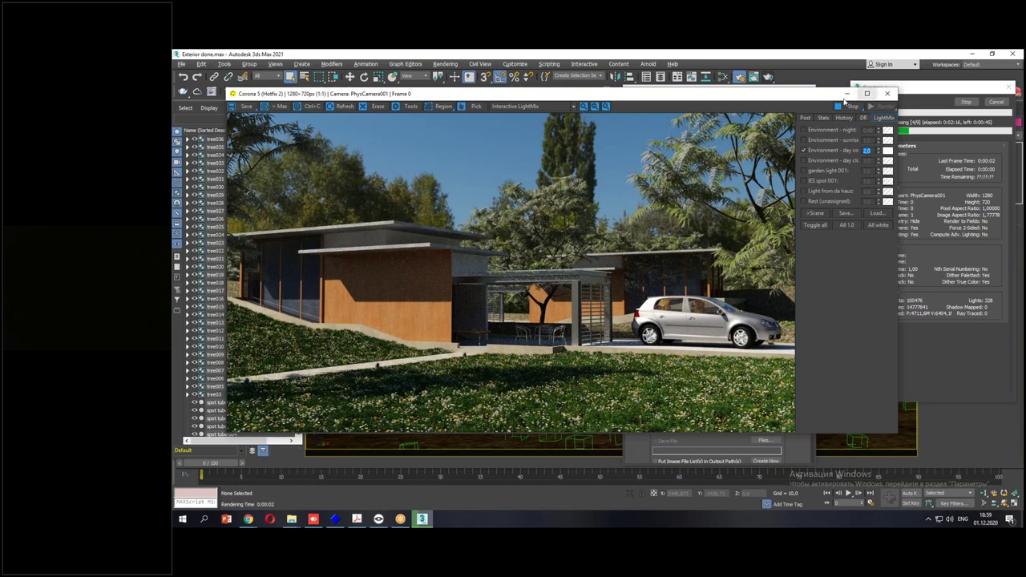
Set the tone mapping contrast to 3 in the post-processing settings.
click(806, 118)
click(871, 202)
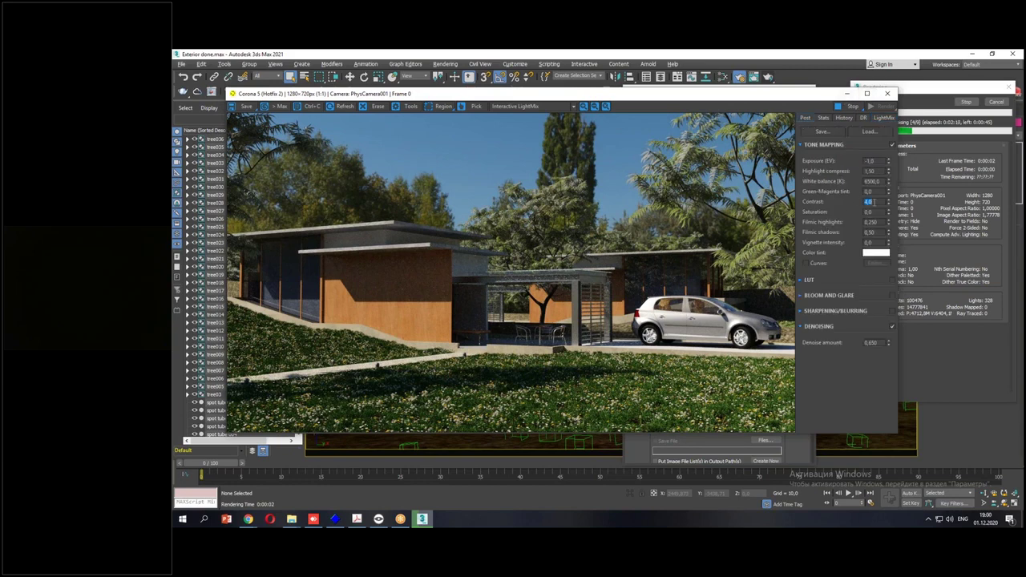
text(3)
key(Return)
Enable tone mapping curves and open the Curve Editor, placing it beside the rendered image.
click(806, 263)
click(875, 265)
drag(927, 167, 838, 156)
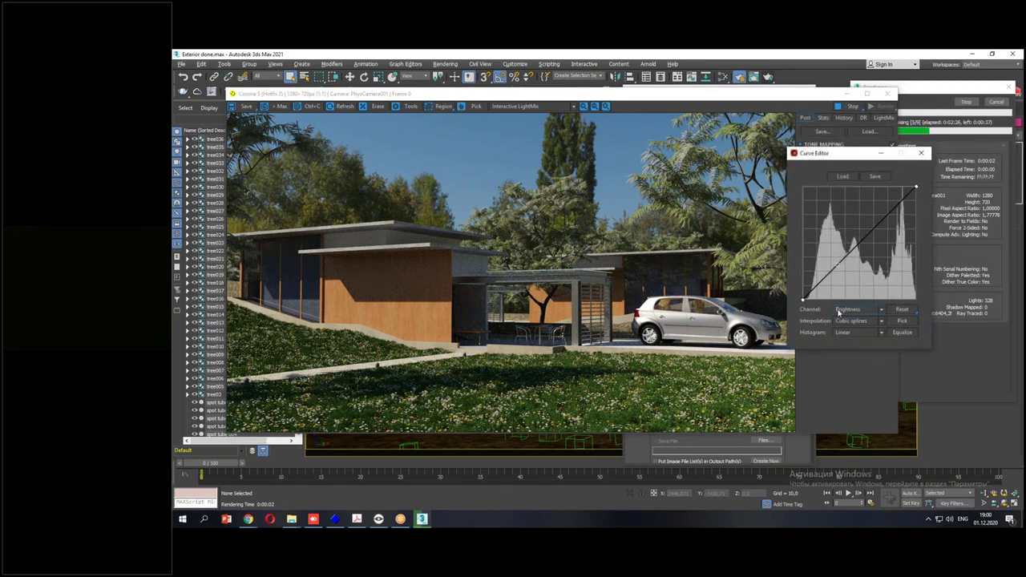
Add points to the brightness curve, pull the shadows slightly down, then close the Curve Editor and reposition the frame buffer.
click(858, 244)
drag(858, 244, 828, 275)
click(889, 213)
drag(829, 274, 829, 275)
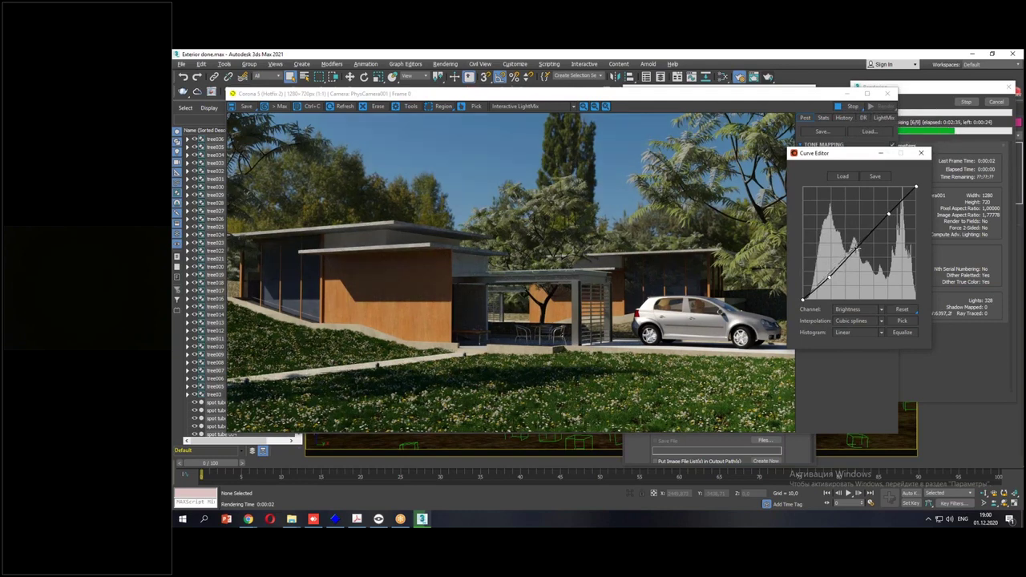
drag(889, 214, 873, 228)
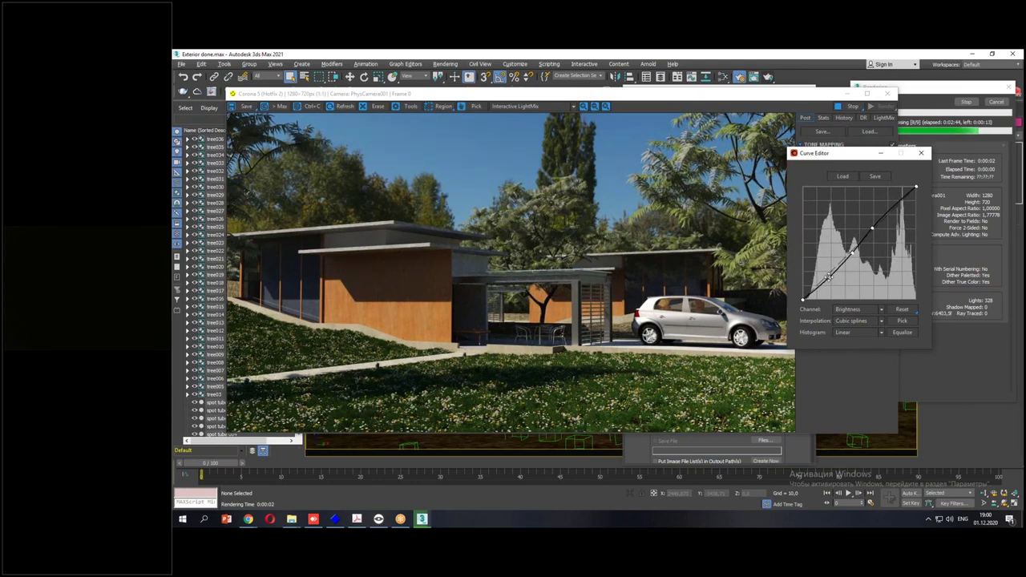
click(874, 227)
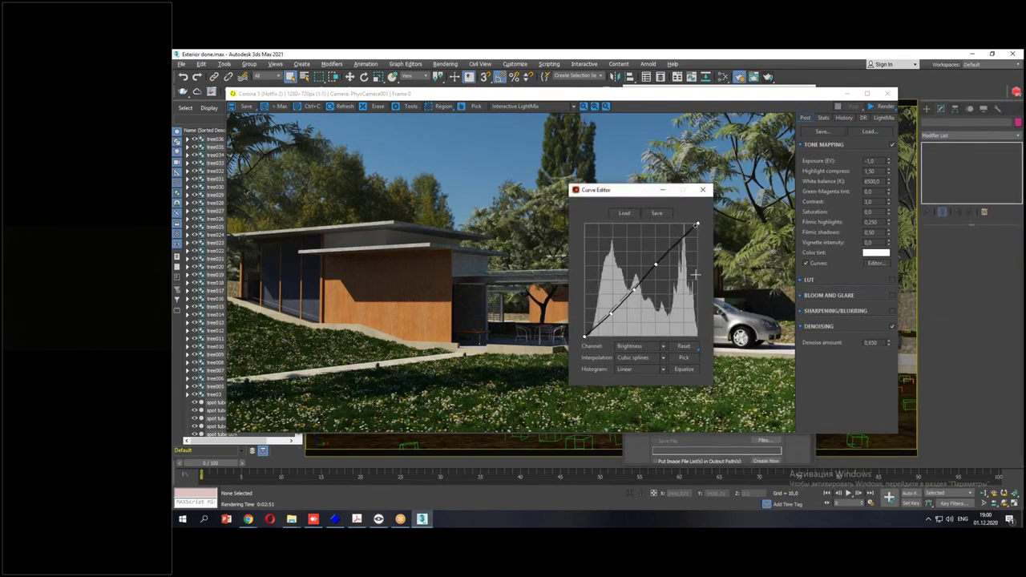
click(703, 191)
drag(805, 101, 854, 89)
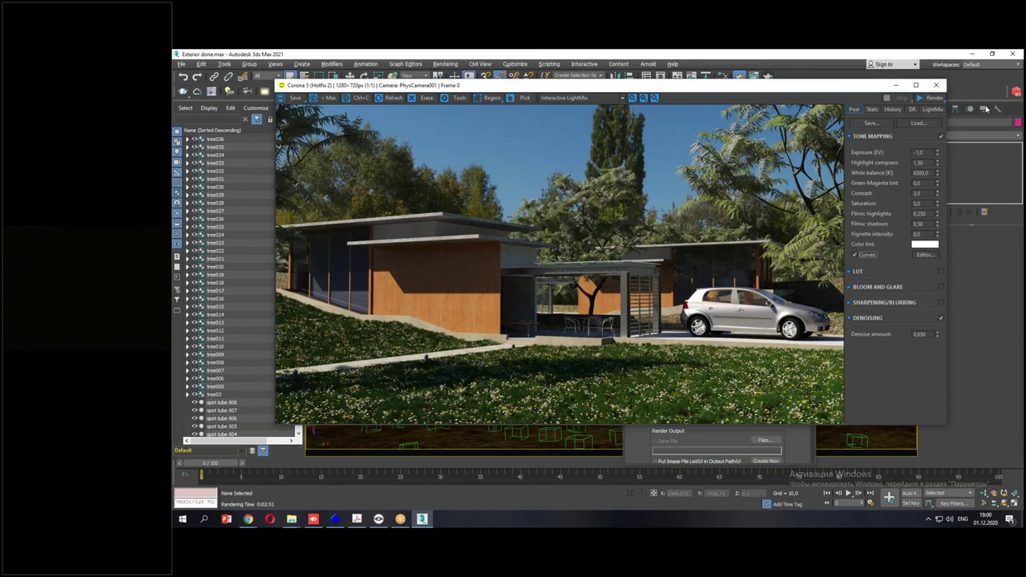
Compare the day cloudy environment with day contrast in LightMix and return to day contrast alone.
click(932, 109)
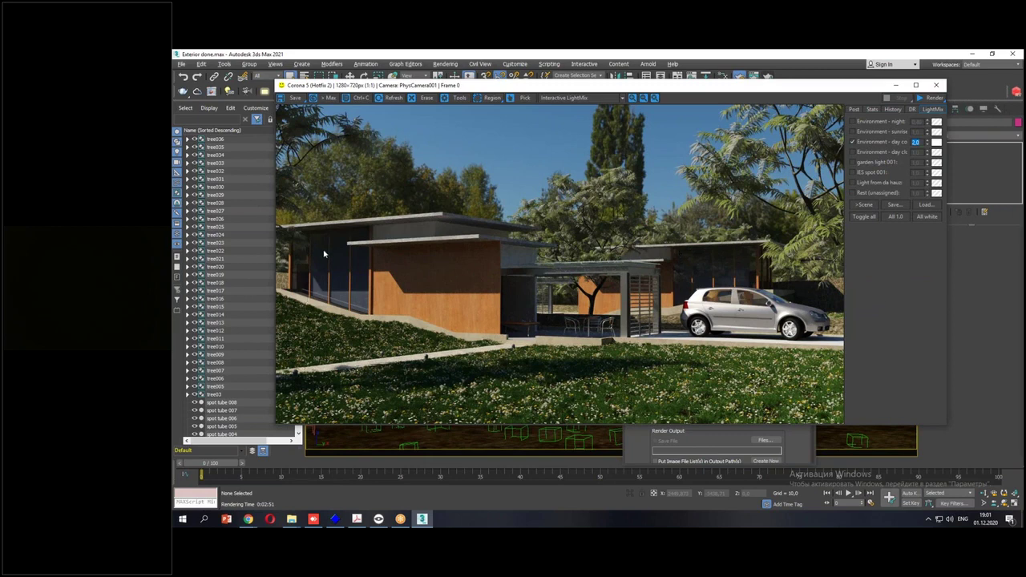
click(864, 141)
click(864, 141)
click(866, 122)
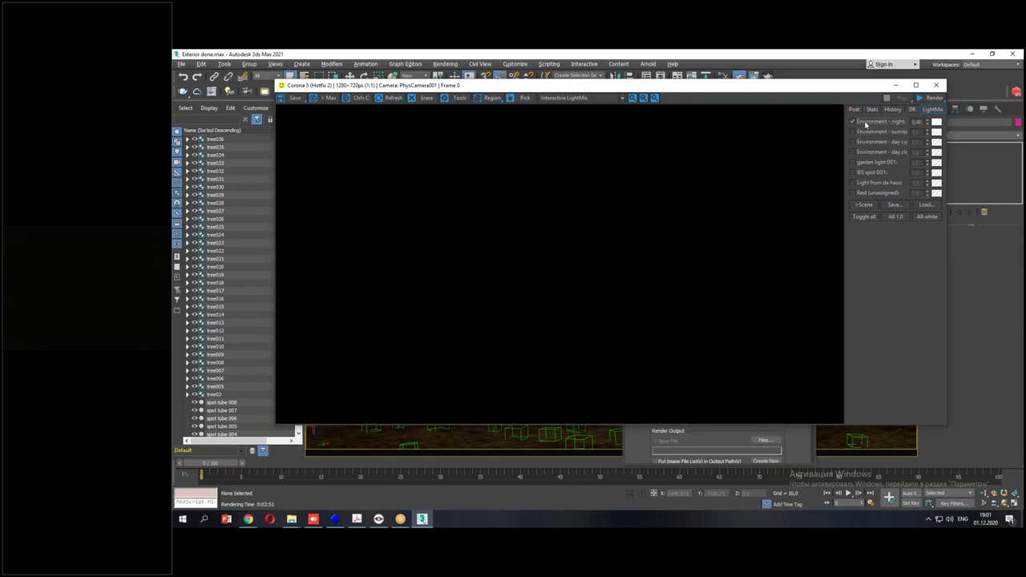
click(866, 122)
click(871, 153)
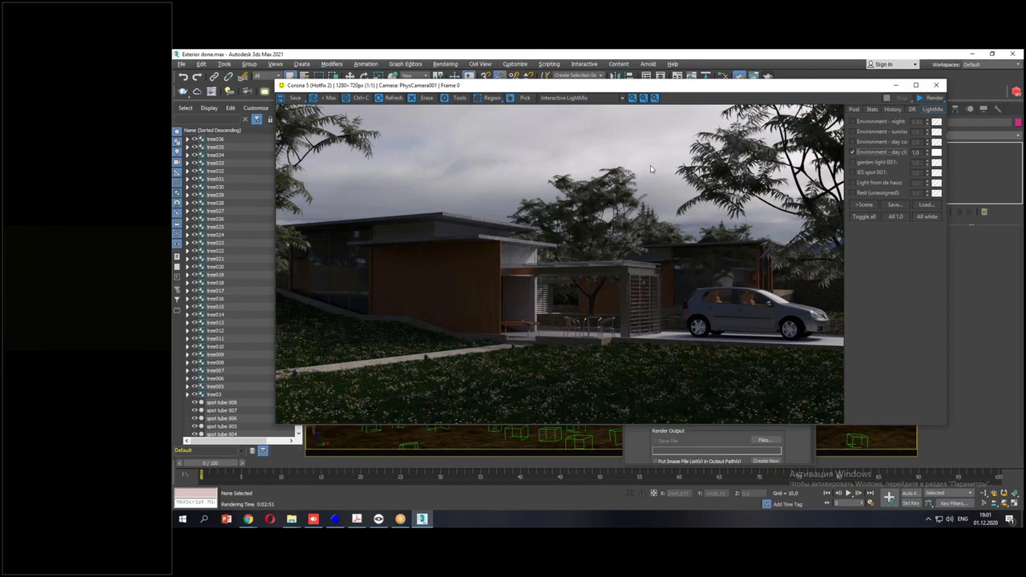
click(855, 152)
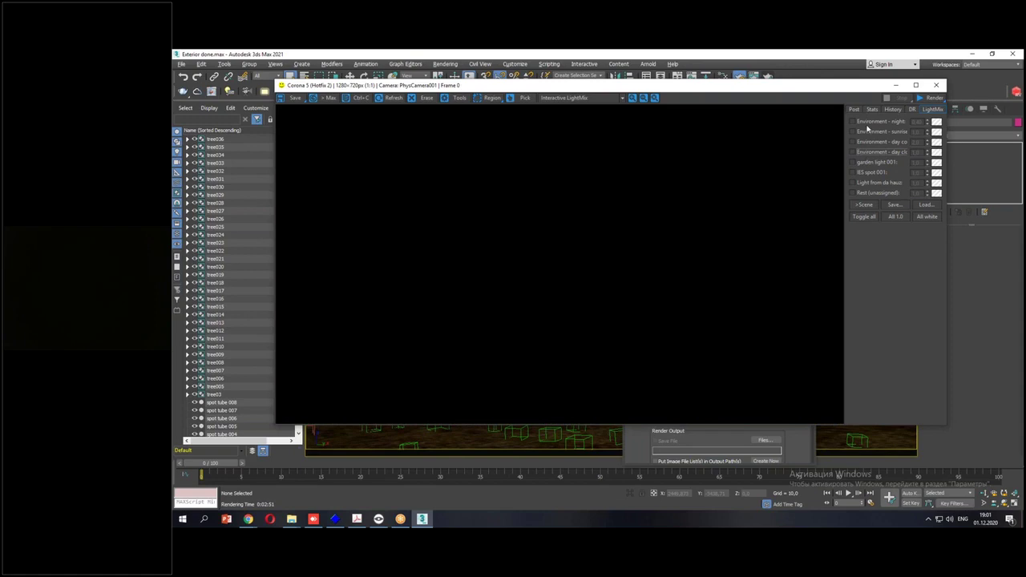
click(878, 142)
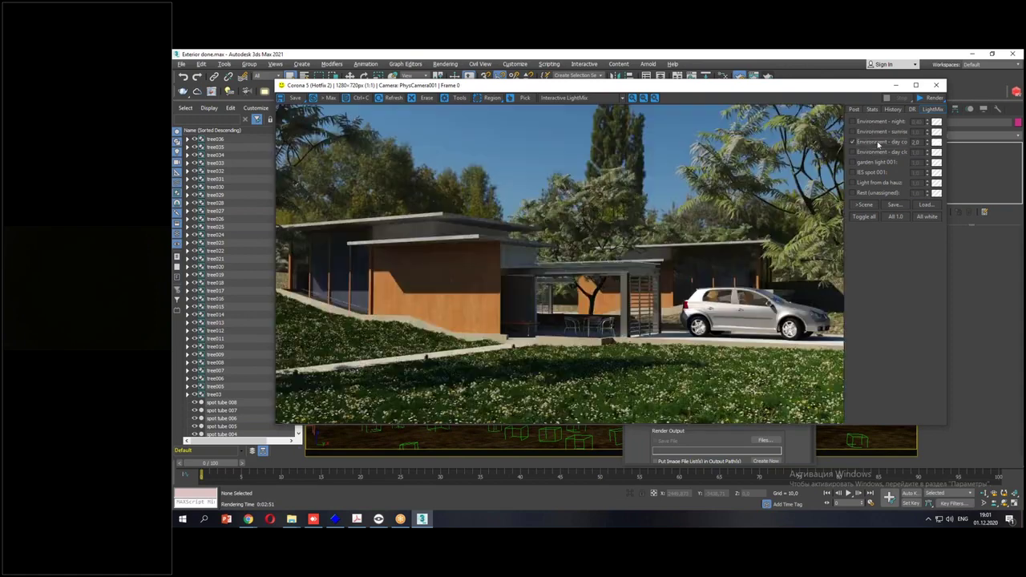
click(877, 142)
click(877, 141)
click(877, 141)
click(877, 141)
Switch to File Explorer and bring up the Exterior 4 times folder.
mouse_move(291, 519)
mouse_move(327, 491)
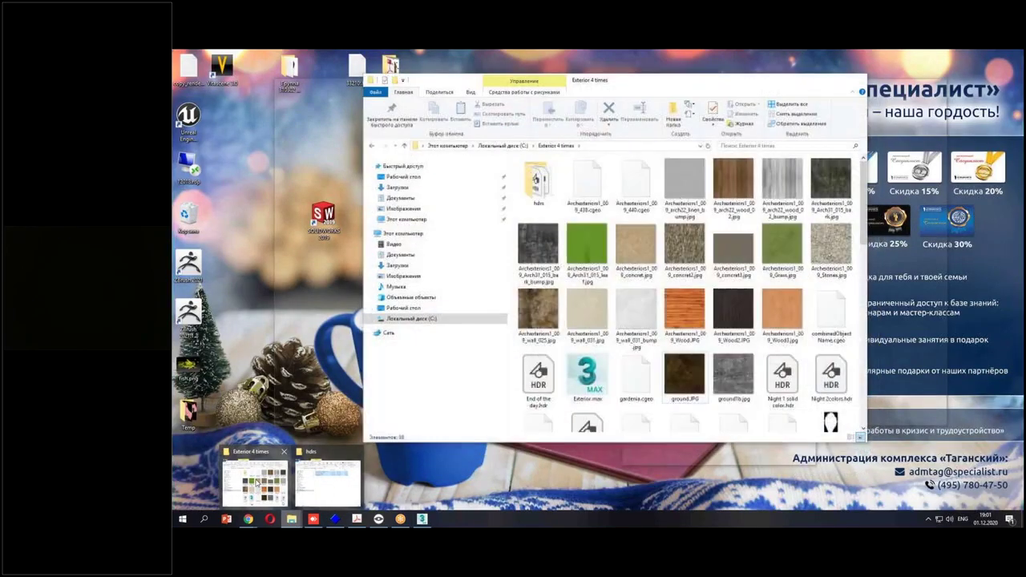
click(255, 481)
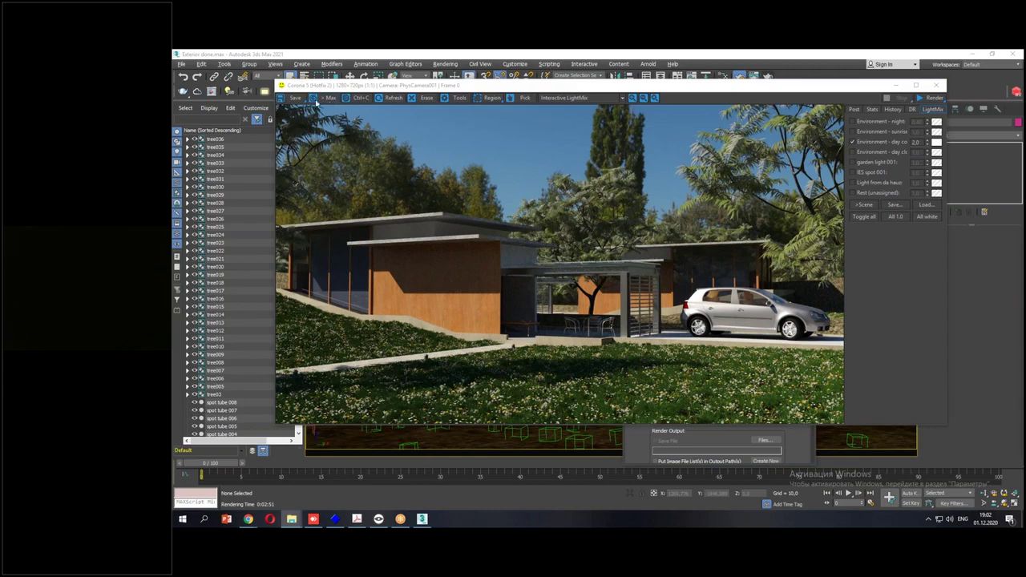
Save the day contrast render as render2.jpg in the renders folder.
click(298, 98)
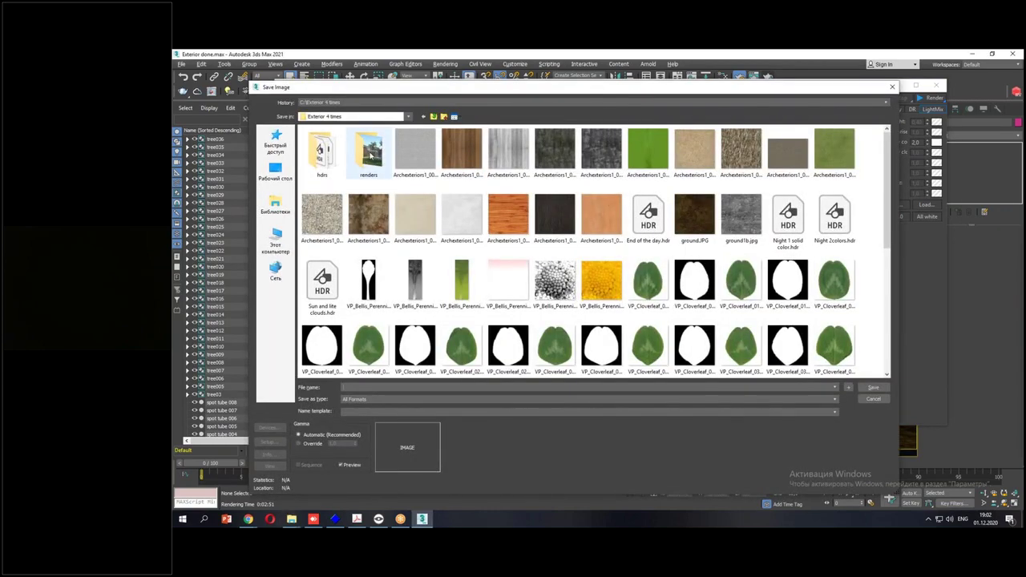
double_click(370, 152)
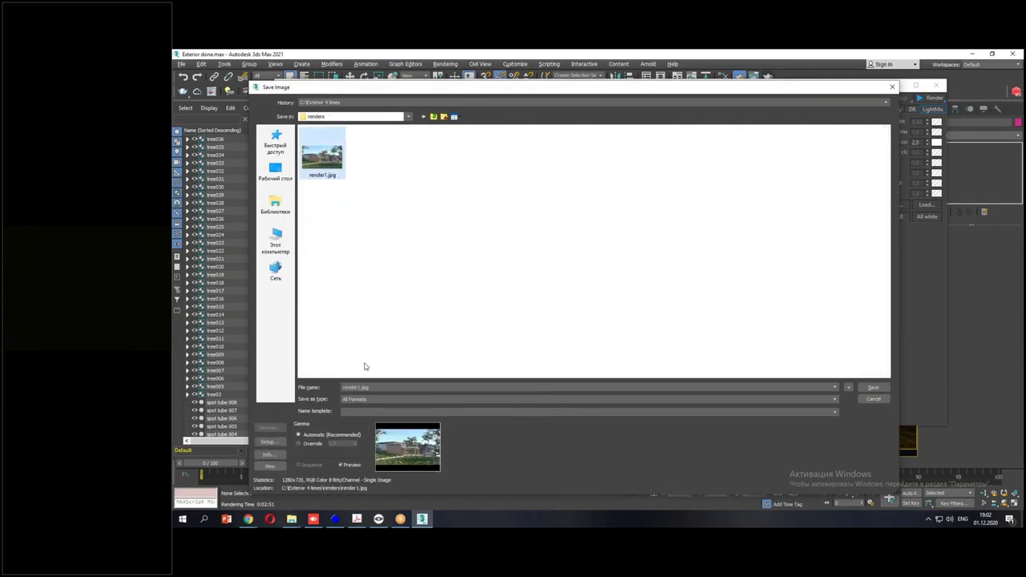
click(364, 387)
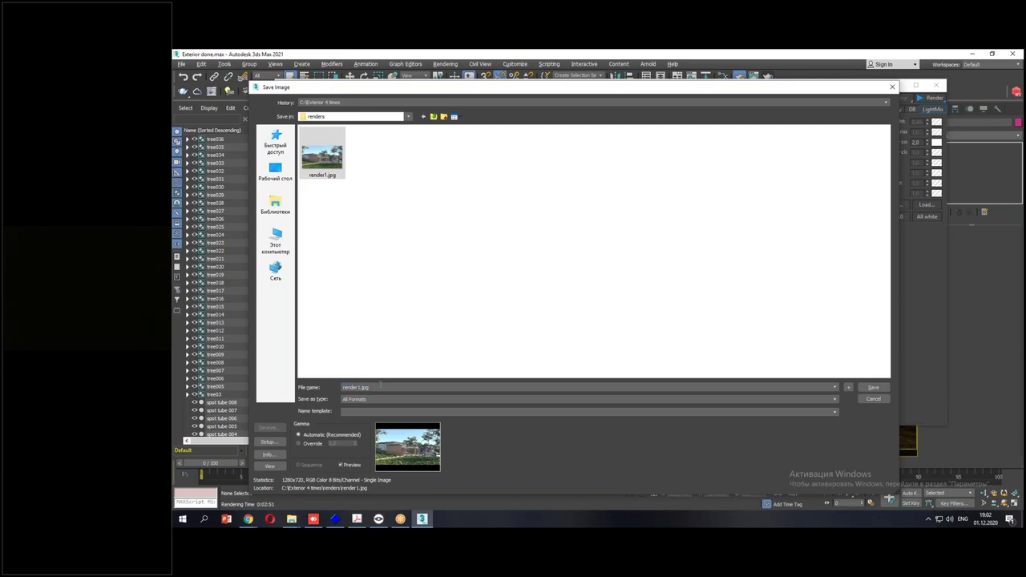
key(Return)
key(Return)
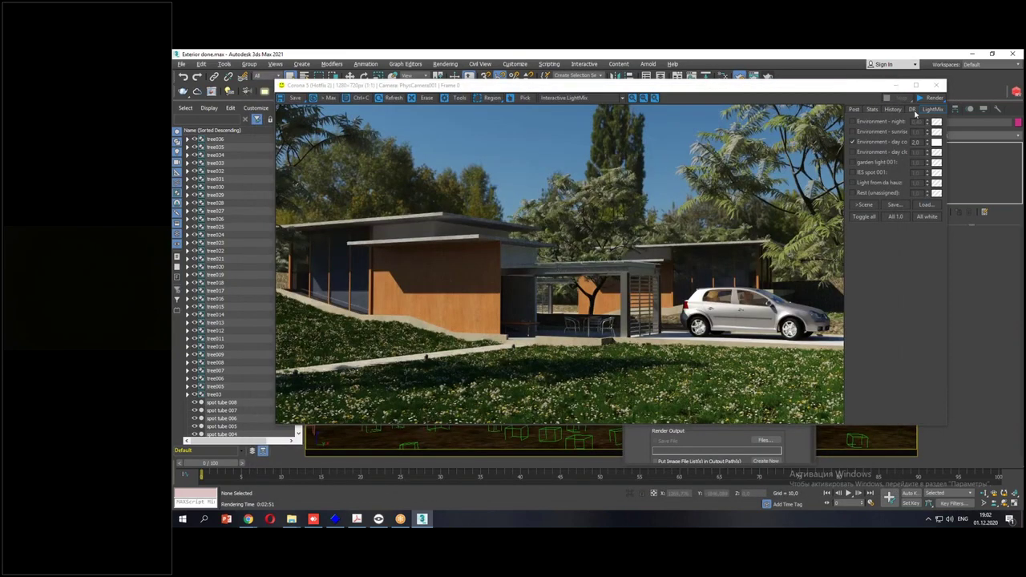
Switch the LightMix environment from day contrast to day cloudy and raise its intensity to 1.367.
click(876, 143)
click(876, 152)
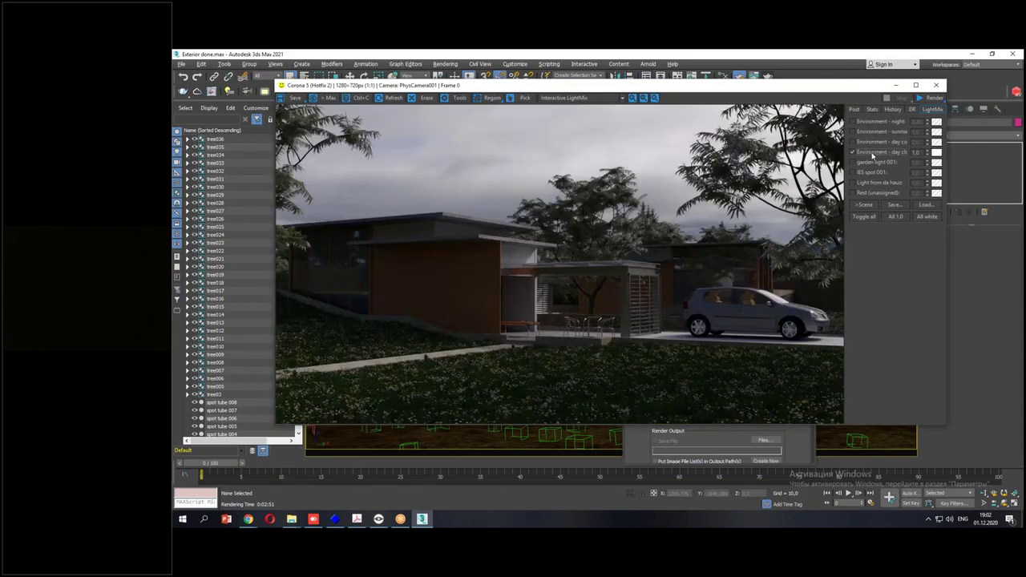
click(927, 151)
drag(928, 152, 928, 120)
drag(928, 160, 906, 218)
Turn on the house light layer in LightMix and raise its intensity to 2.454.
click(853, 183)
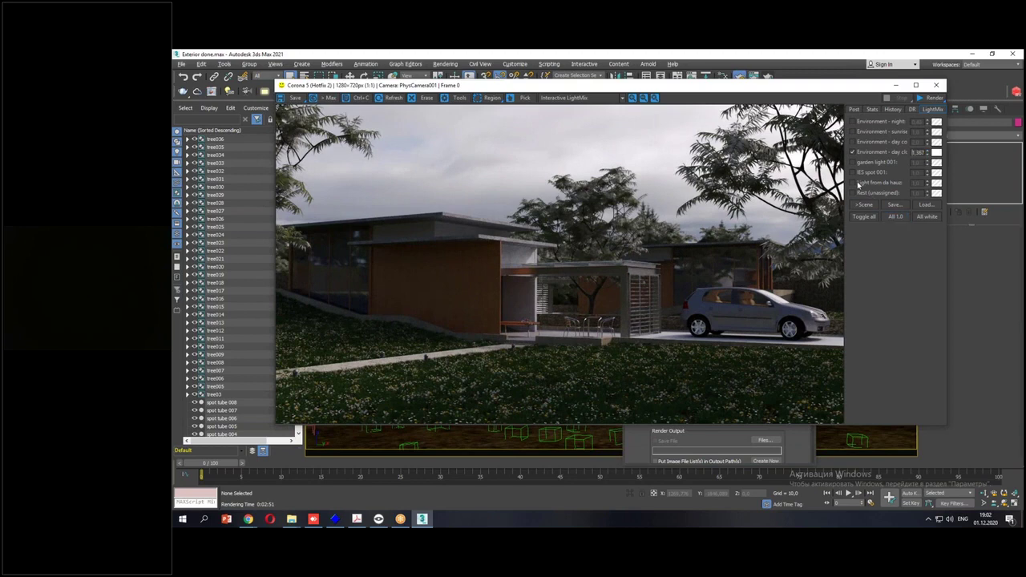
drag(929, 182, 933, 165)
drag(938, 83, 934, 188)
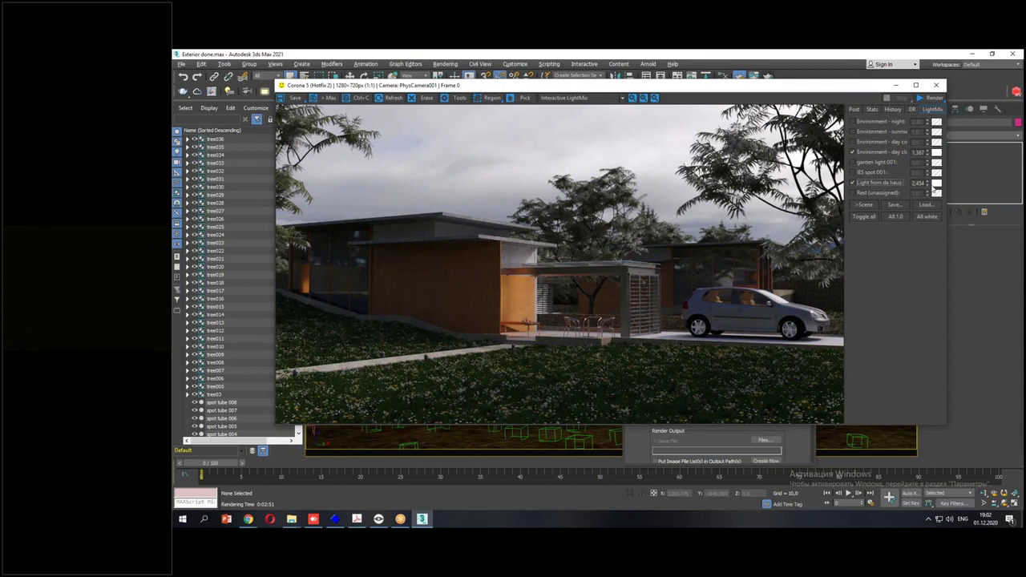
Save the day cloudy render as render3.jpg in the renders folder with JPEG quality 100.
click(290, 97)
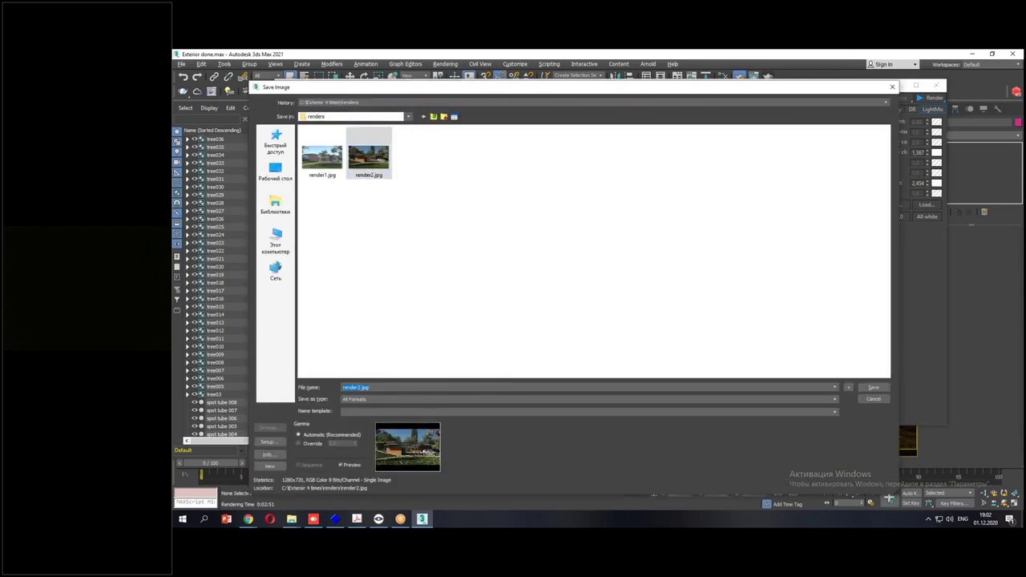
click(873, 388)
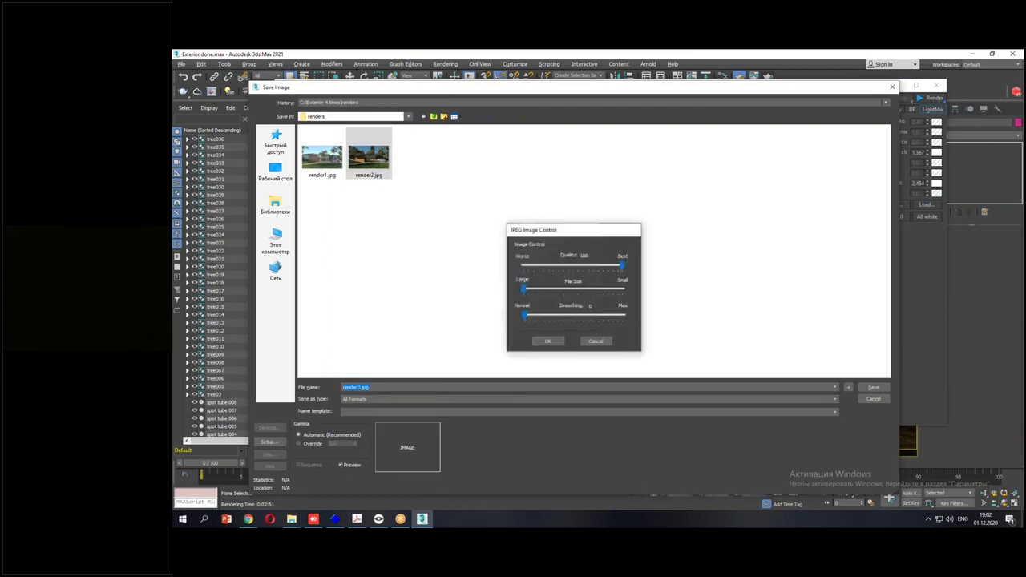
click(546, 339)
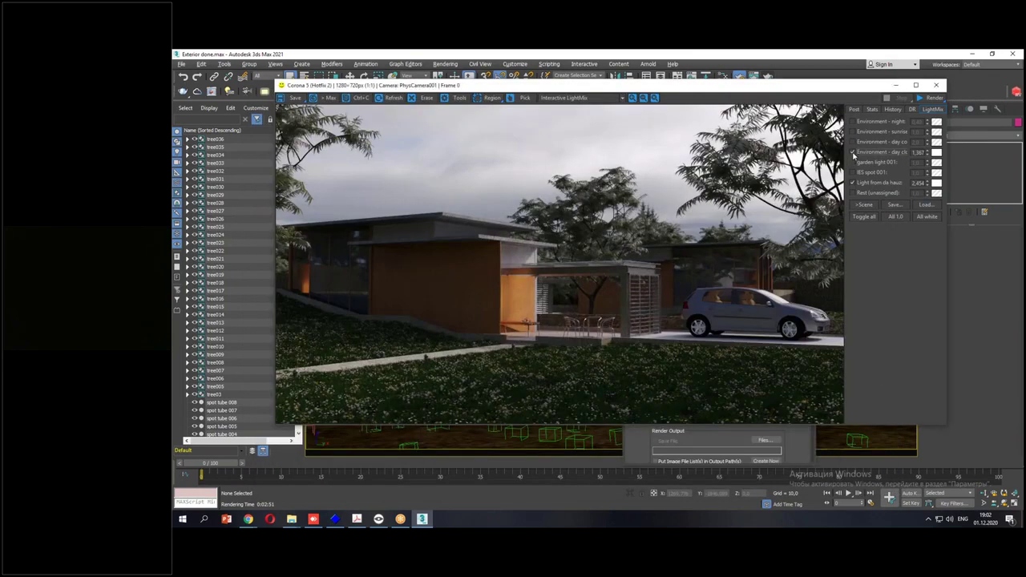
Switch the LightMix environment from day cloudy to sunrise, keeping the house light layer on.
click(852, 153)
click(853, 183)
click(877, 143)
click(878, 143)
click(882, 132)
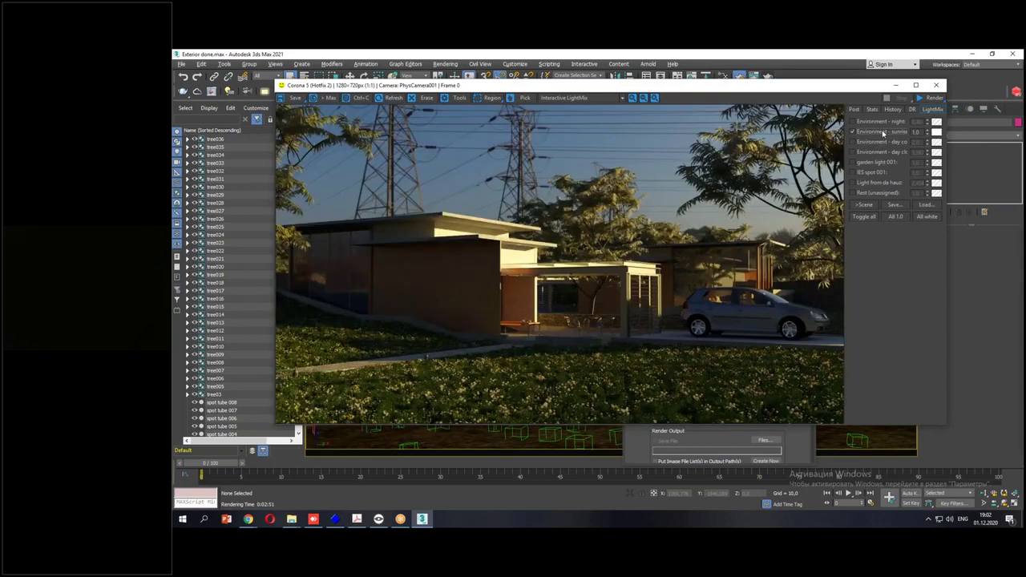
click(872, 184)
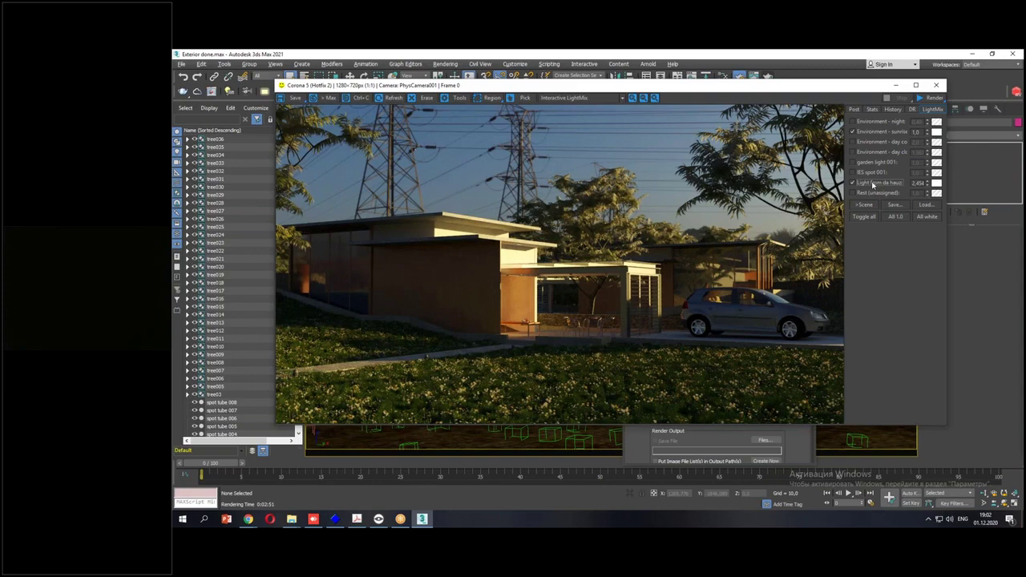
Adjust the sunrise environment's LightMix intensity, trying 2 and settling on 1.5.
double_click(915, 132)
text(2)
key(Return)
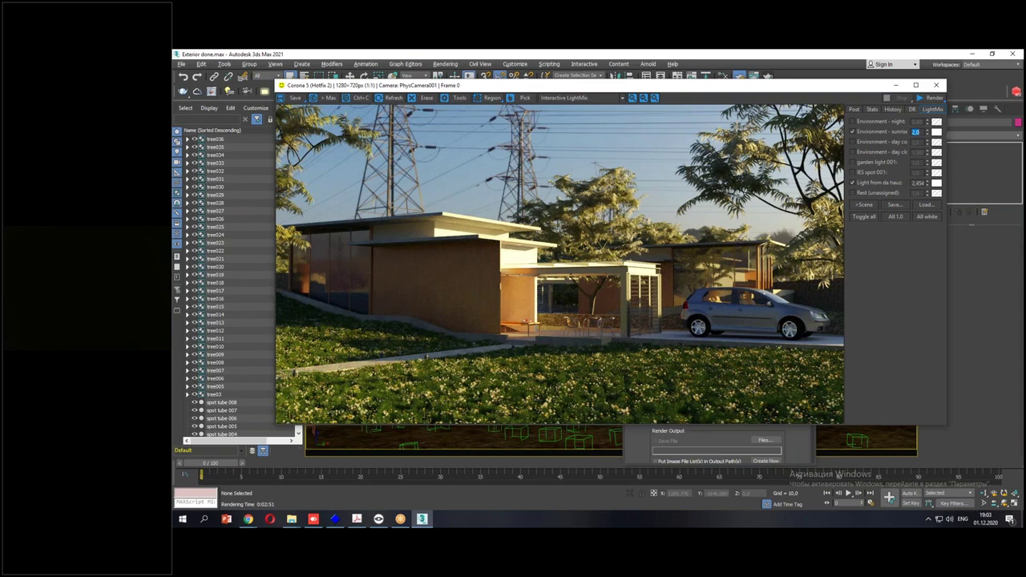
text(1.5)
key(Return)
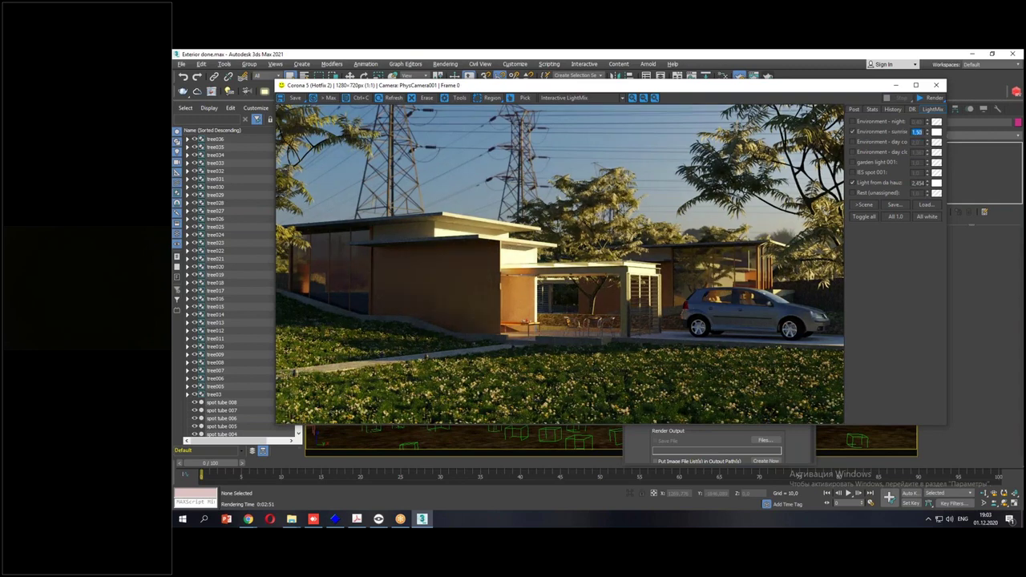
Disable the tone mapping curves and turn on the IES spot 001 layer in LightMix at intensity 3.
click(855, 110)
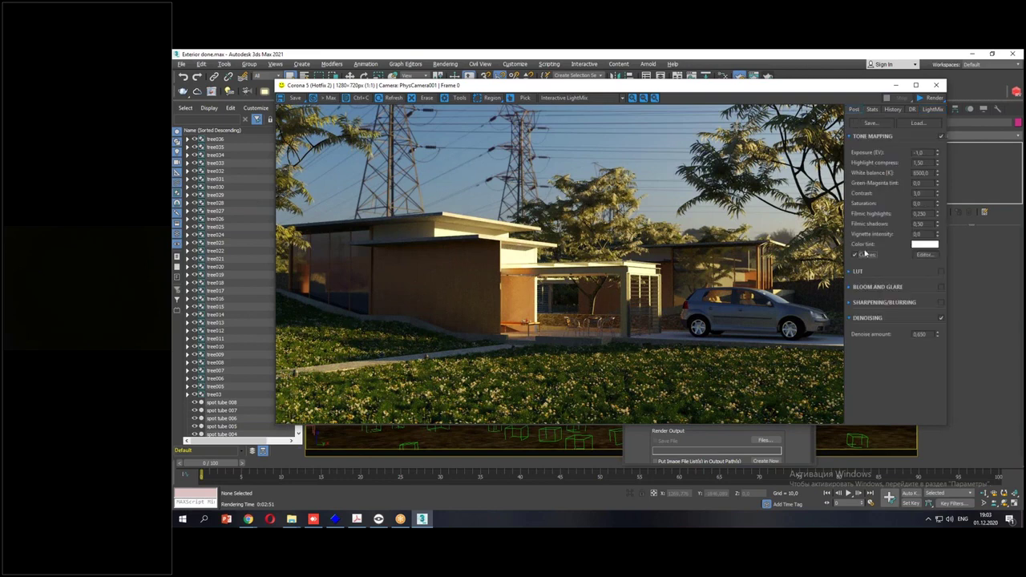
click(933, 109)
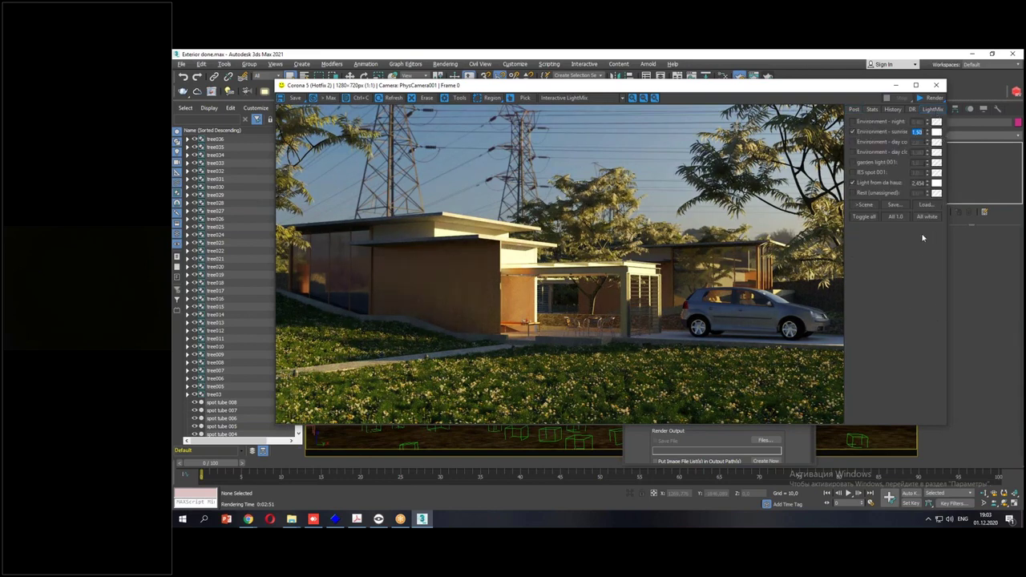
click(869, 175)
click(868, 175)
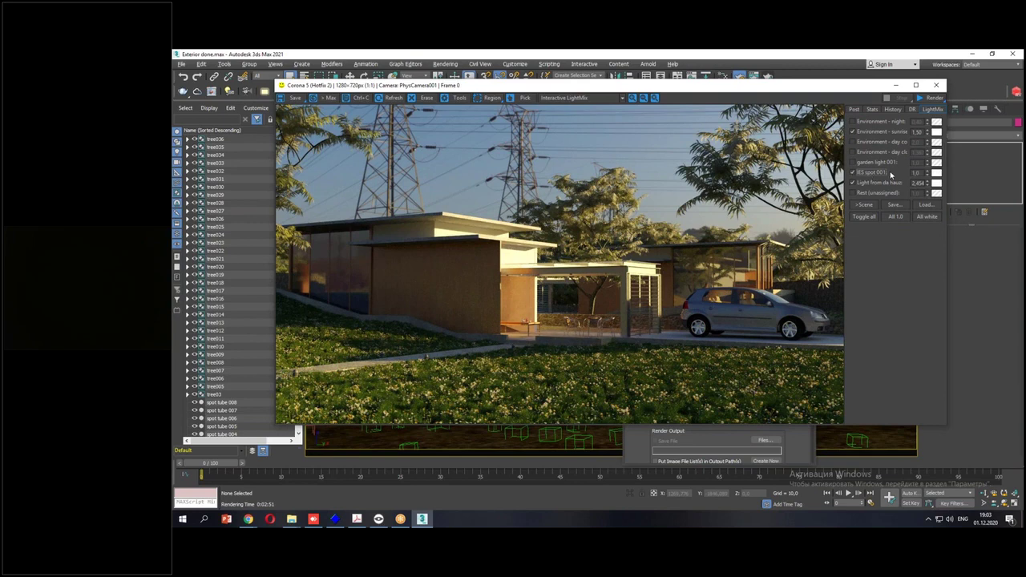
double_click(916, 173)
key(Return)
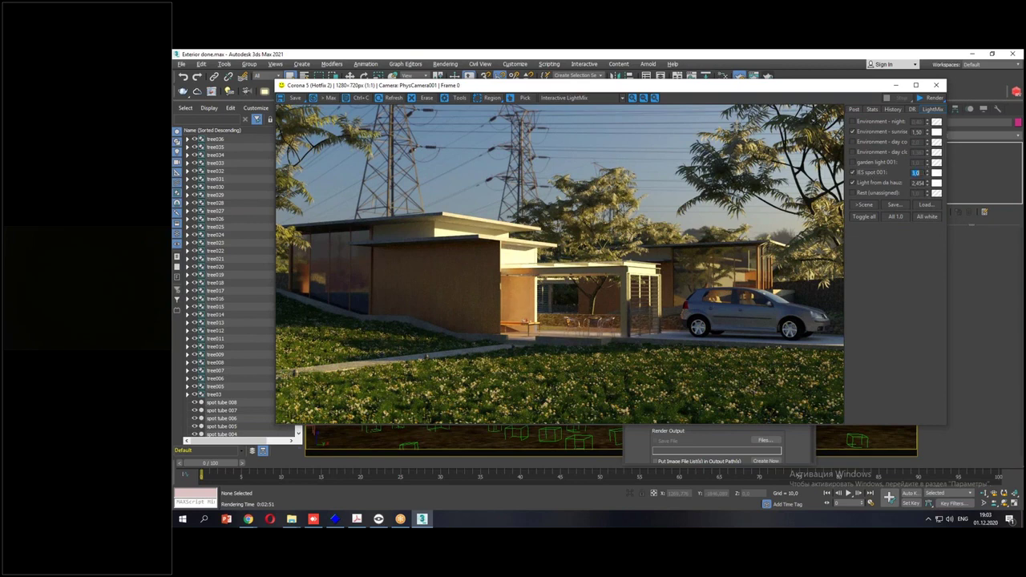
Save the sunrise render as render4.jpg in the renders folder.
click(292, 97)
click(414, 158)
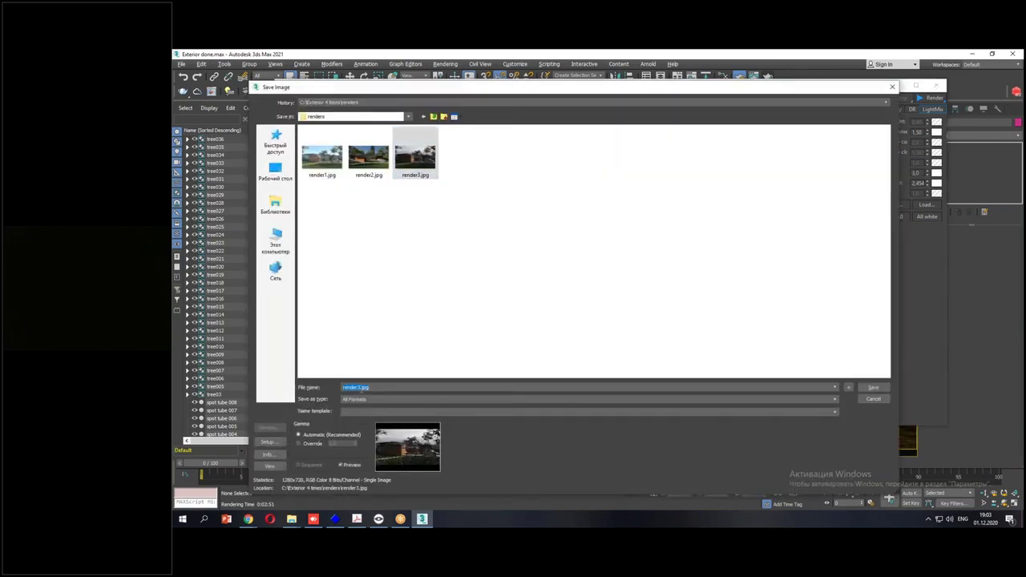
key(Return)
key(Return)
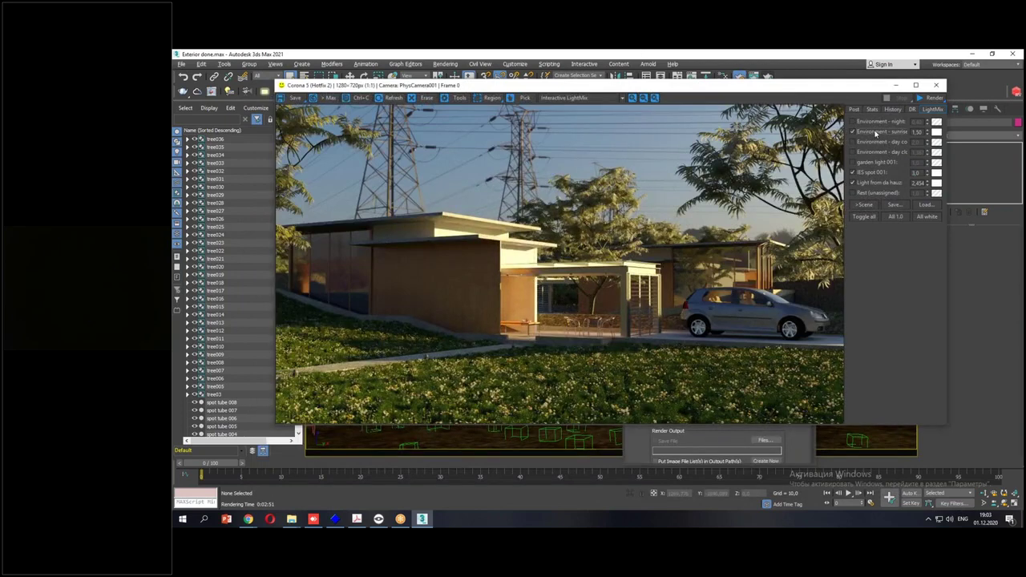
Switch the LightMix environment from sunrise to night at intensity 0.3, and turn on the garden light and unassigned layers.
click(876, 131)
click(877, 122)
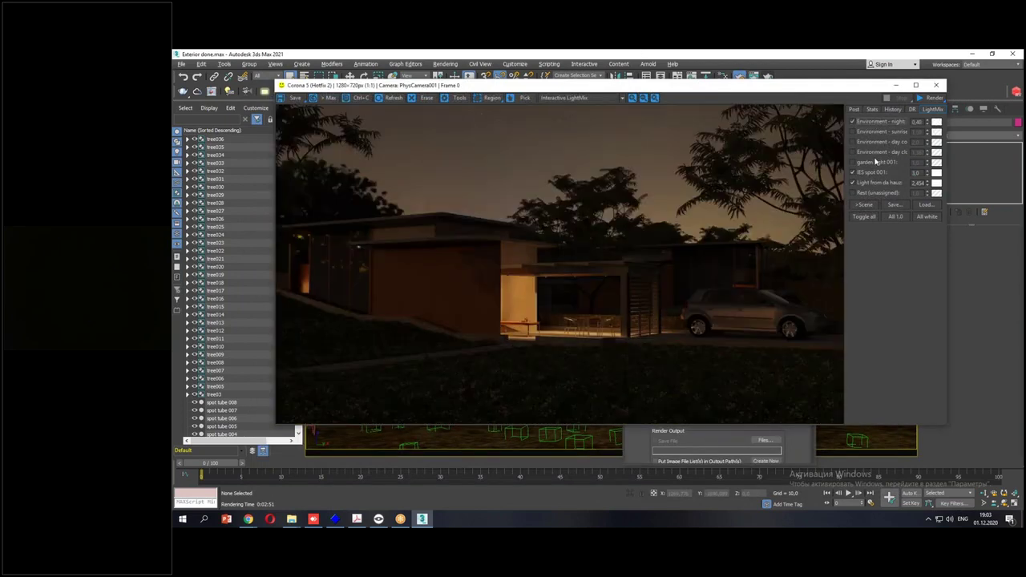
click(874, 163)
click(870, 193)
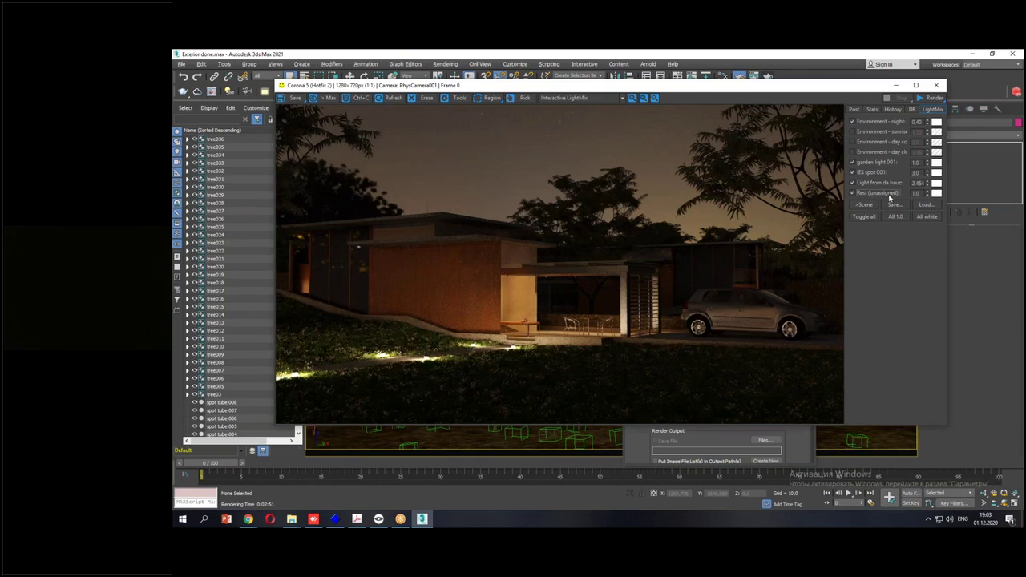
double_click(916, 121)
text(0,3)
key(Return)
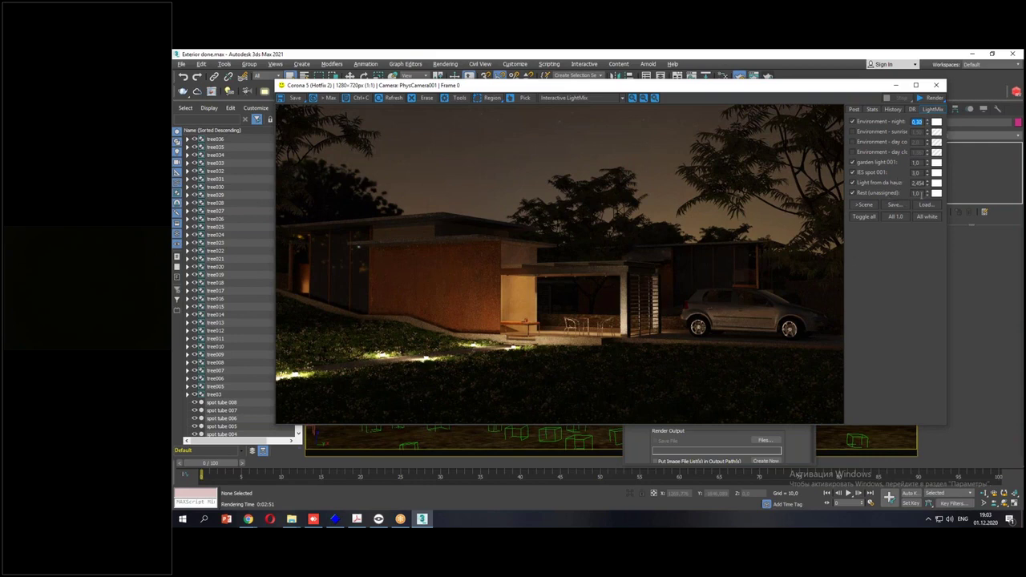
Set the tone mapping exposure to 0 and the night environment's LightMix intensity to 0.2.
double_click(916, 163)
click(855, 110)
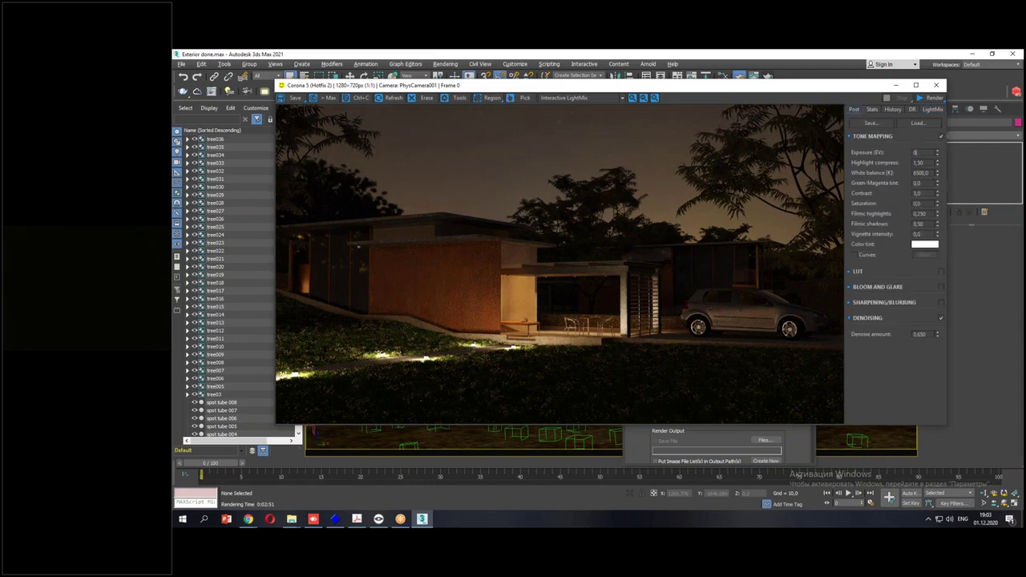
double_click(917, 152)
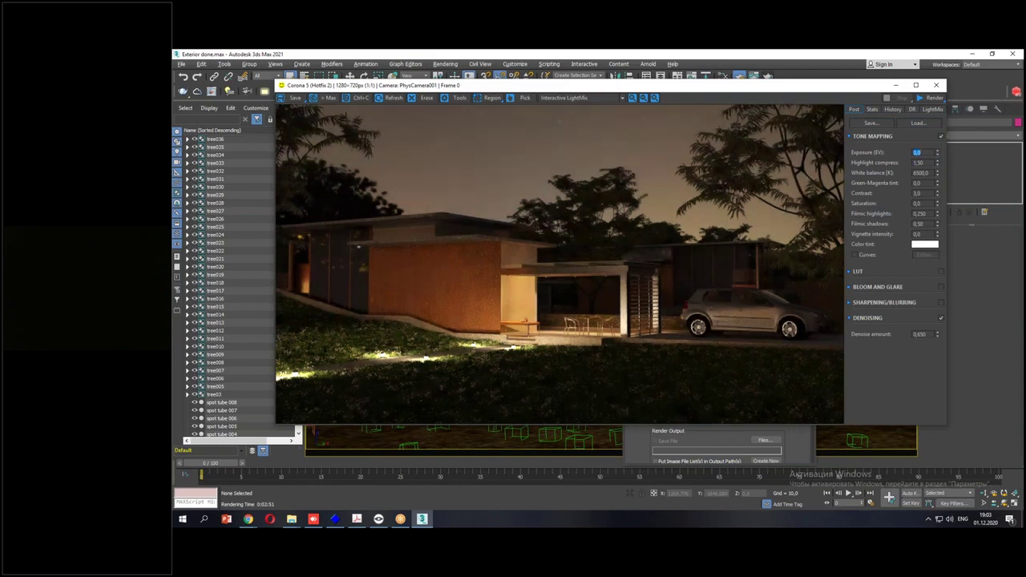
click(930, 110)
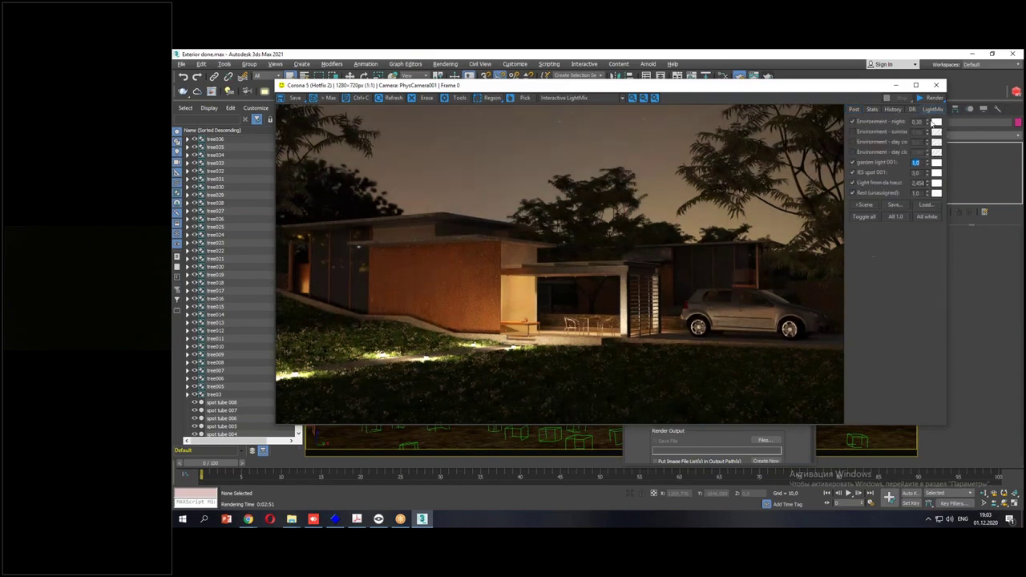
click(916, 121)
key(Return)
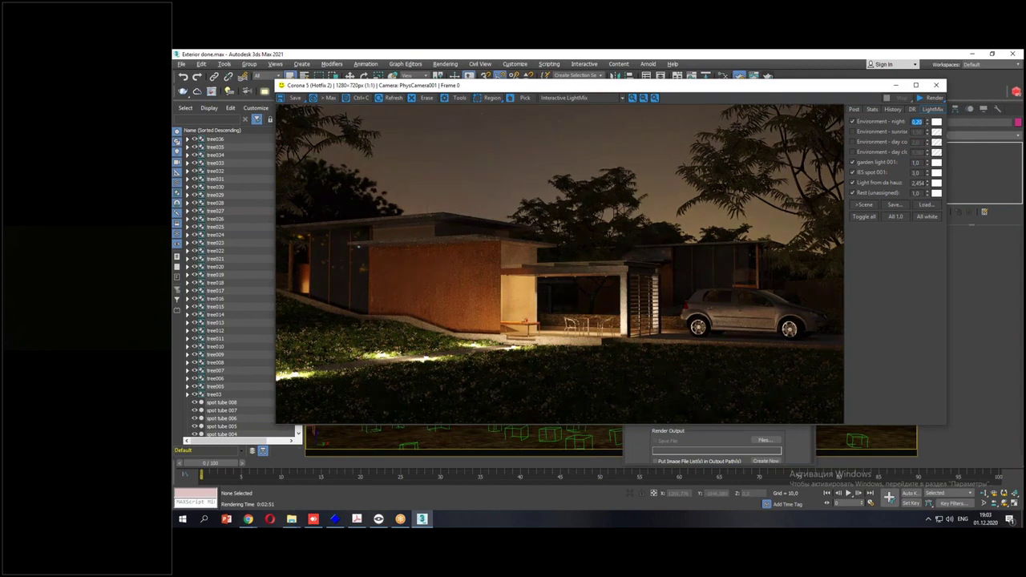
Set the tone mapping exposure to -0.5 EV.
click(855, 110)
text(-0,5)
key(Return)
click(934, 110)
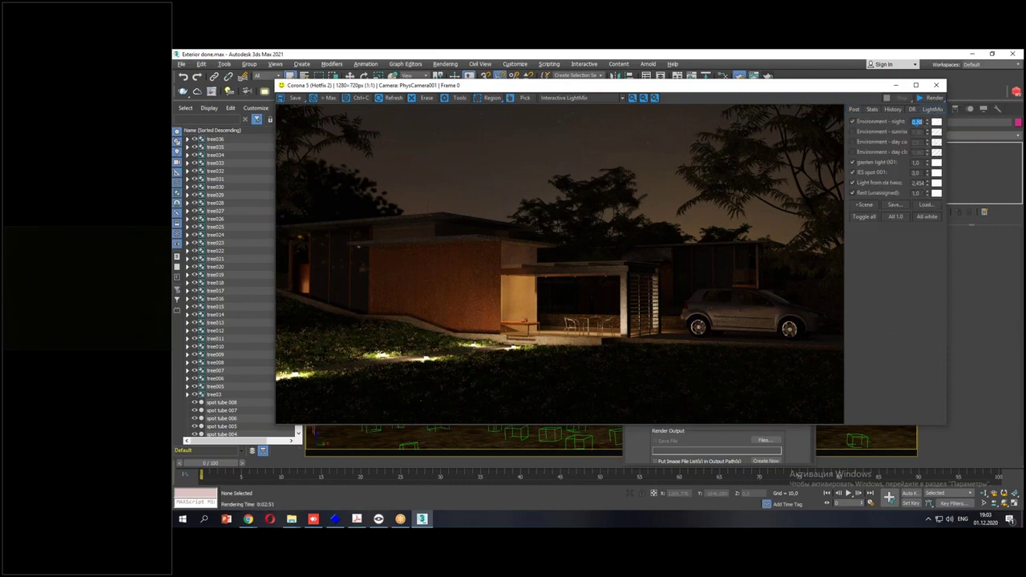
Set the LightMix intensity of the garden light to 2 and of the house light to 1.454.
double_click(916, 163)
text(2)
key(Return)
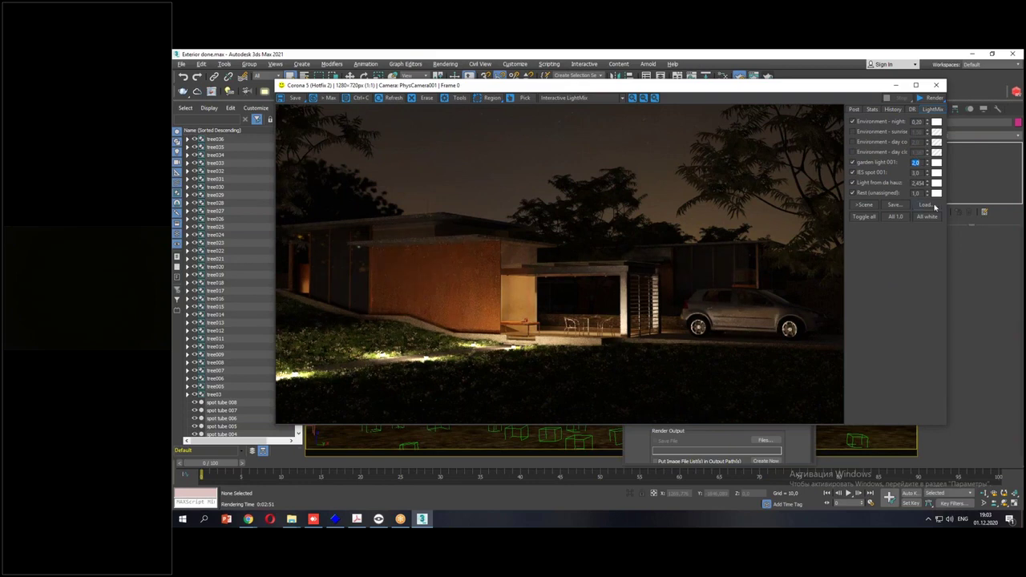
click(917, 184)
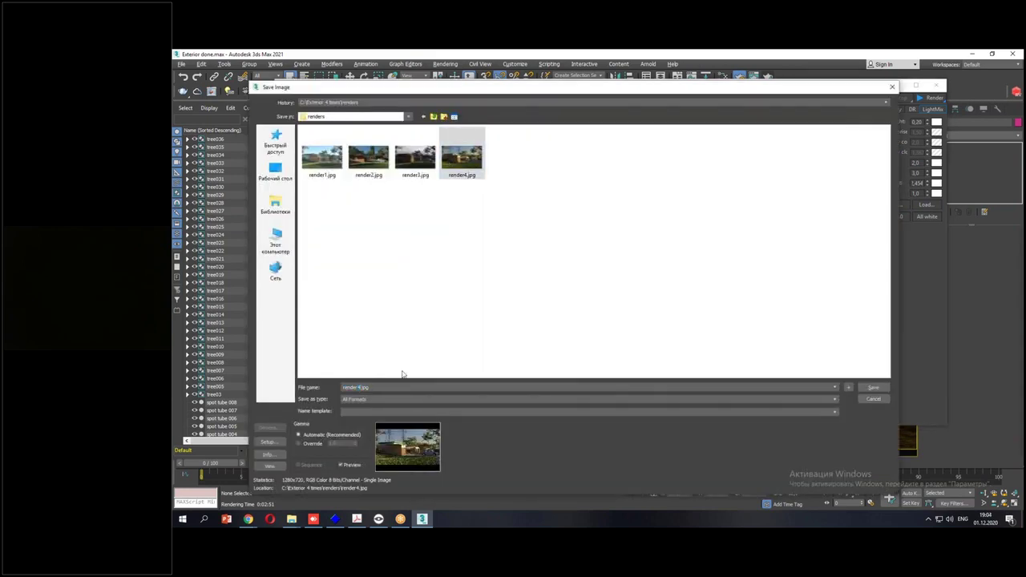
Save the night render as render5.jpg in the renders folder with JPEG quality 100.
key(BackSpace)
text(5)
key(Return)
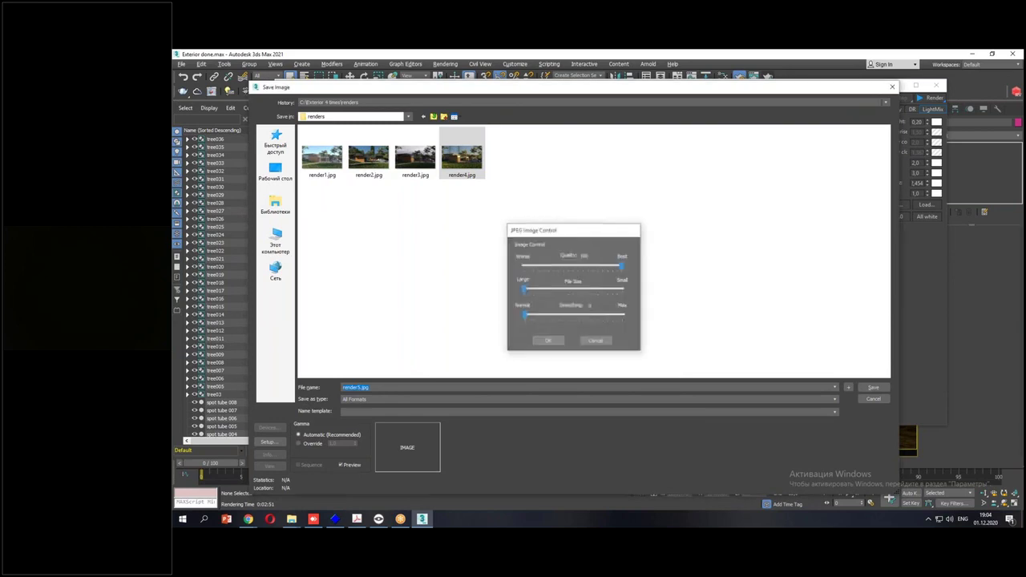
key(Return)
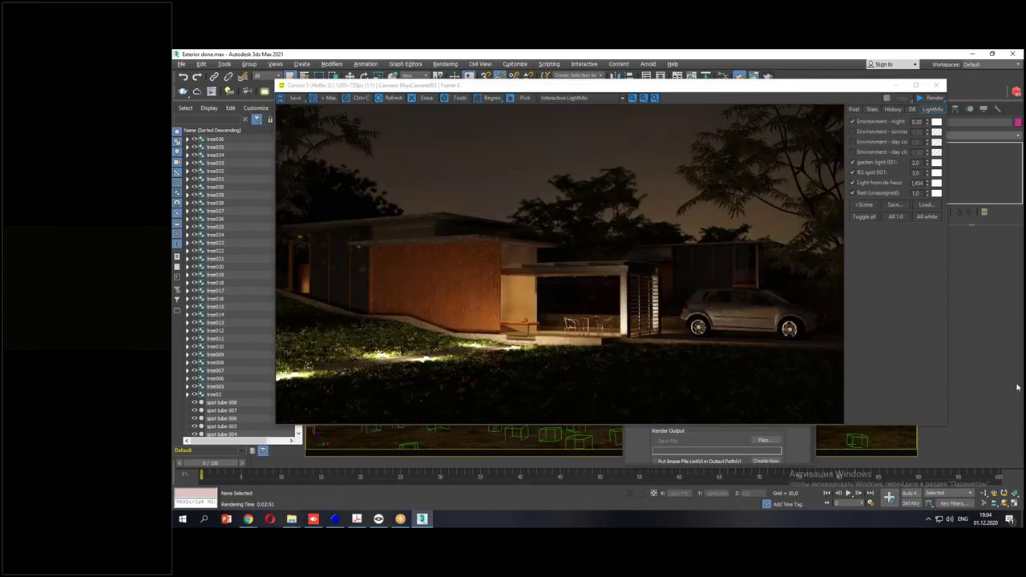
Close the frame buffer and enable distributed rendering in the render setup's system settings.
click(935, 85)
drag(722, 91, 528, 84)
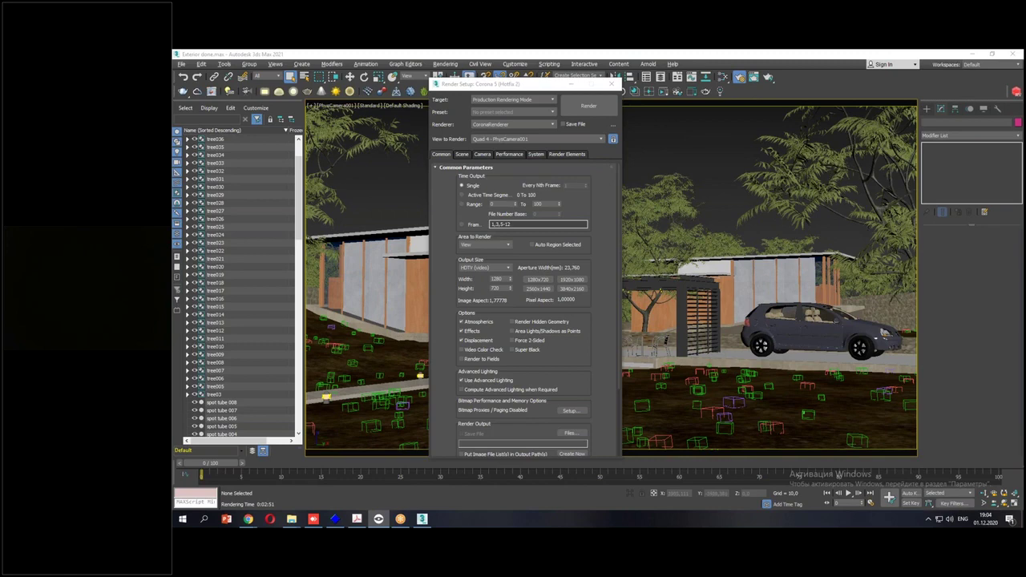
click(536, 156)
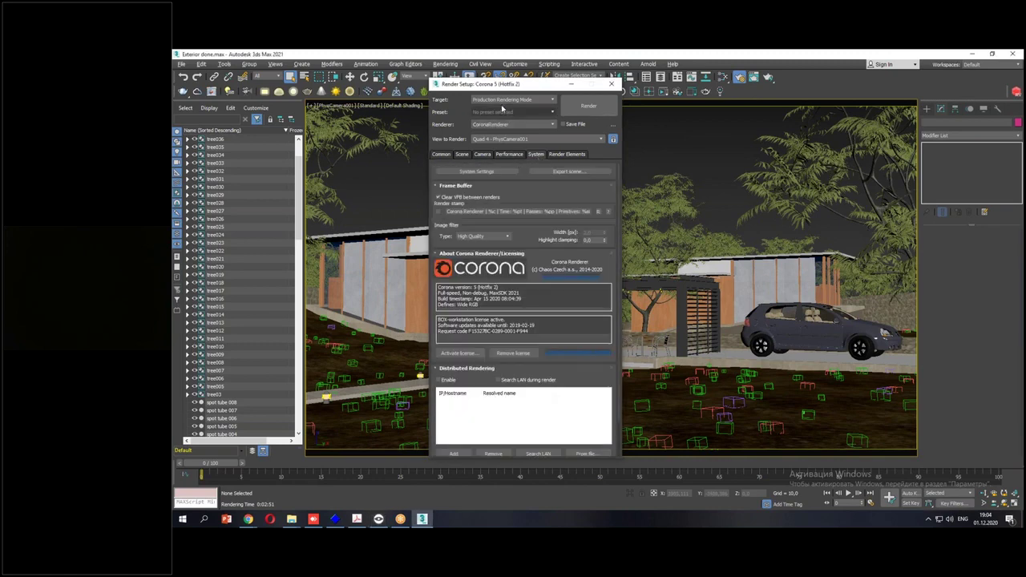
drag(507, 83, 526, 73)
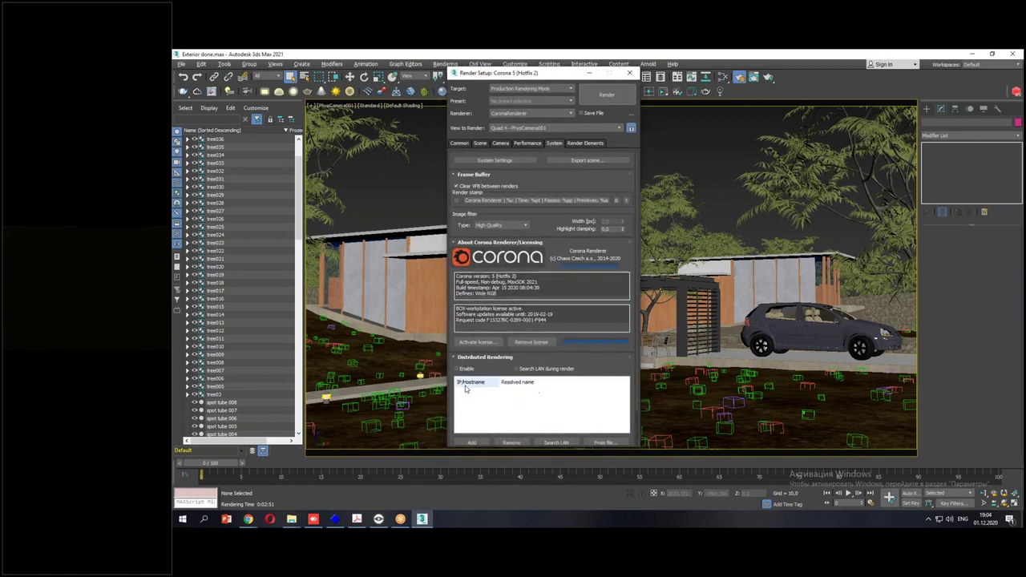
click(458, 369)
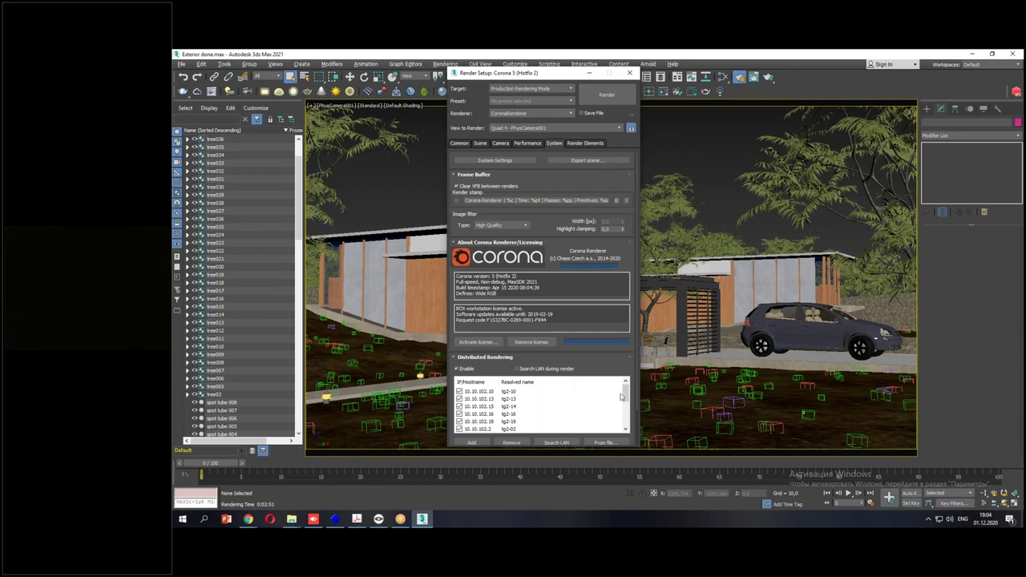
Exclude the render nodes 10.10.102.3, 10.10.102.24, 10.10.102.23 and 10.10.102.22 from distributed rendering.
drag(533, 78, 498, 64)
scroll(455, 391, down, 2)
click(425, 415)
click(426, 407)
click(426, 399)
click(426, 392)
scroll(431, 392, up, 3)
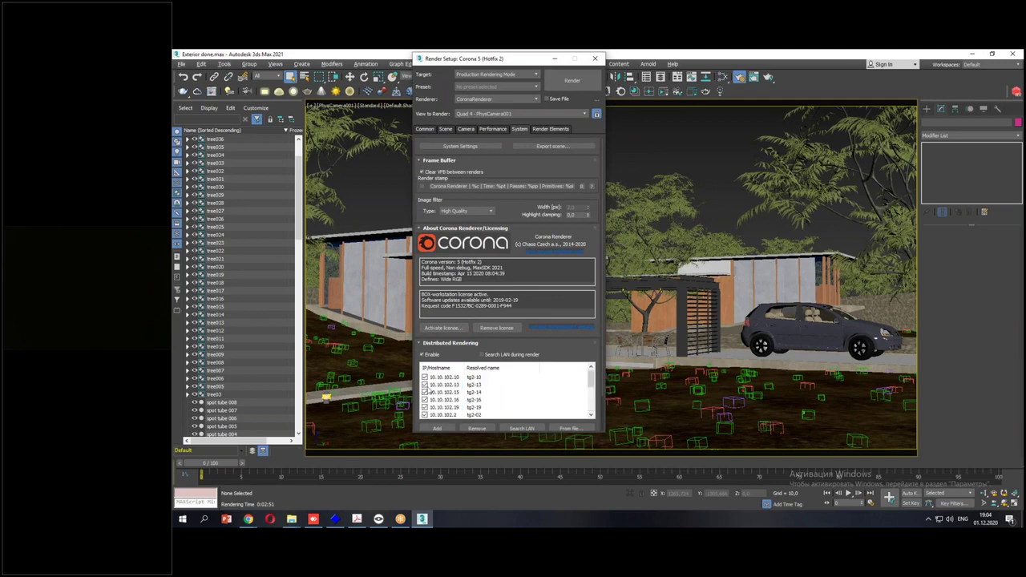
scroll(425, 409, down, 2)
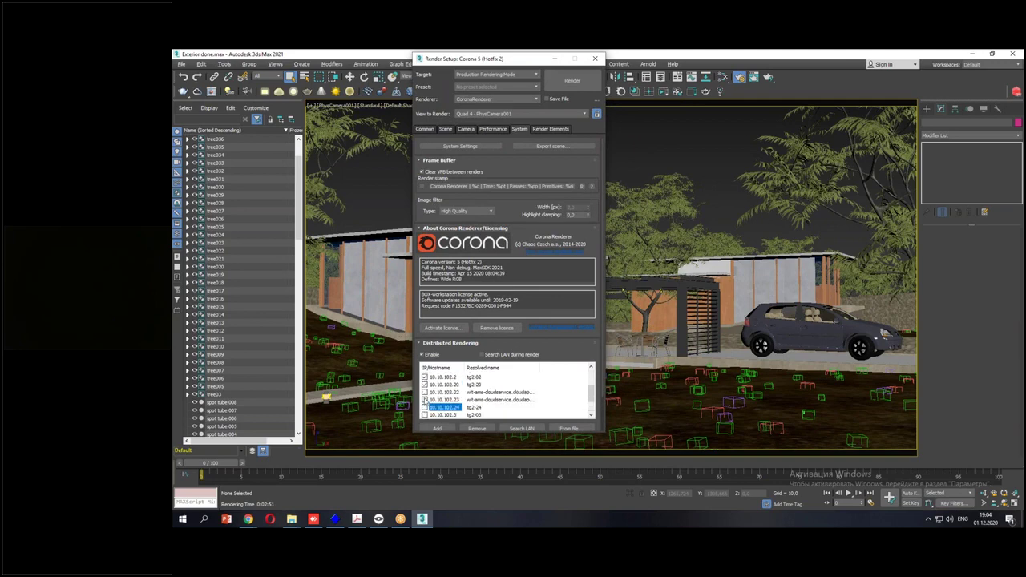
Review the enabled render nodes and start the distributed render of the PhysCamera001 view.
scroll(427, 399, up, 2)
click(444, 400)
key(Down)
key(Down)
key(Down)
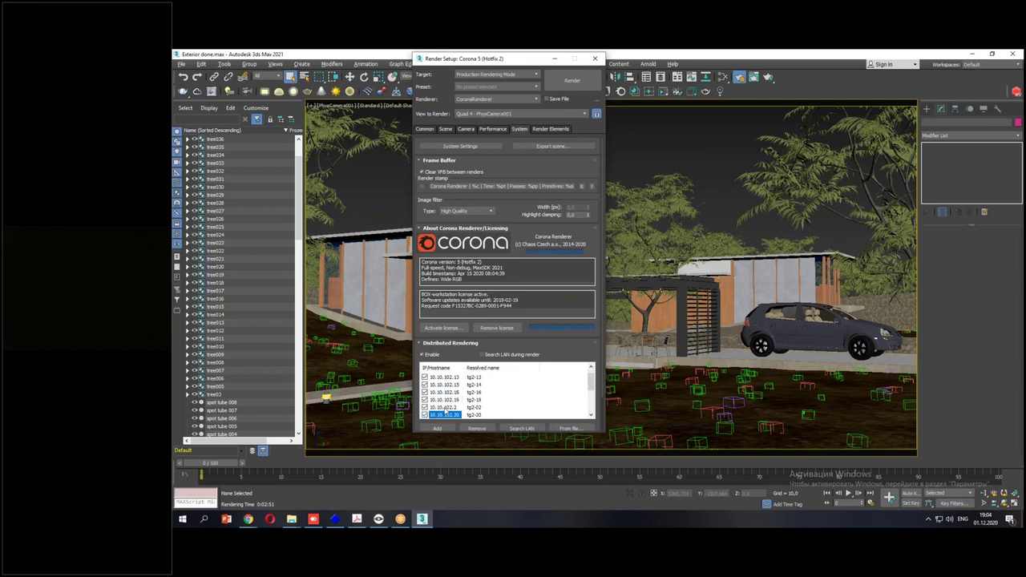
key(Down)
click(571, 80)
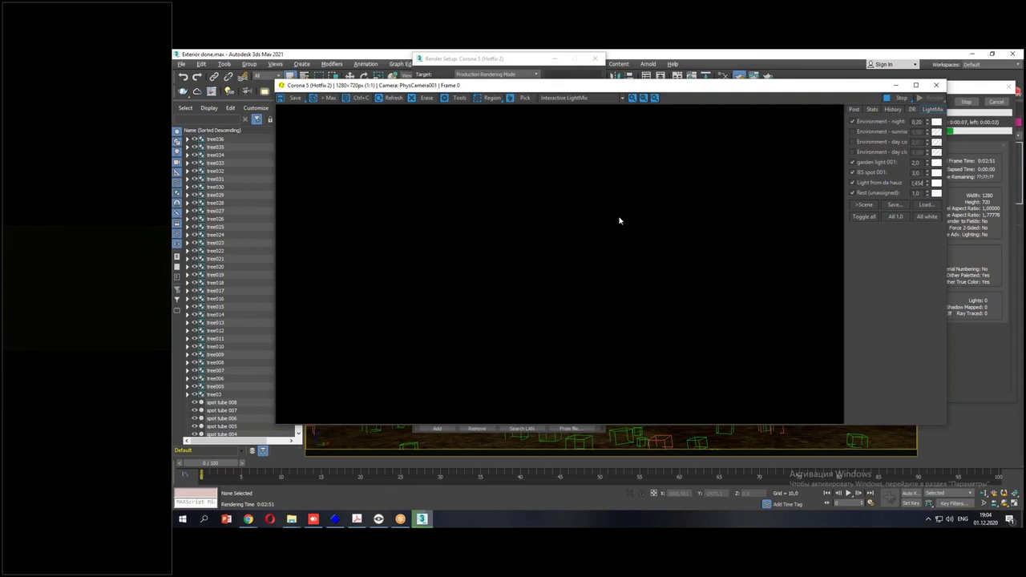
drag(602, 92, 591, 107)
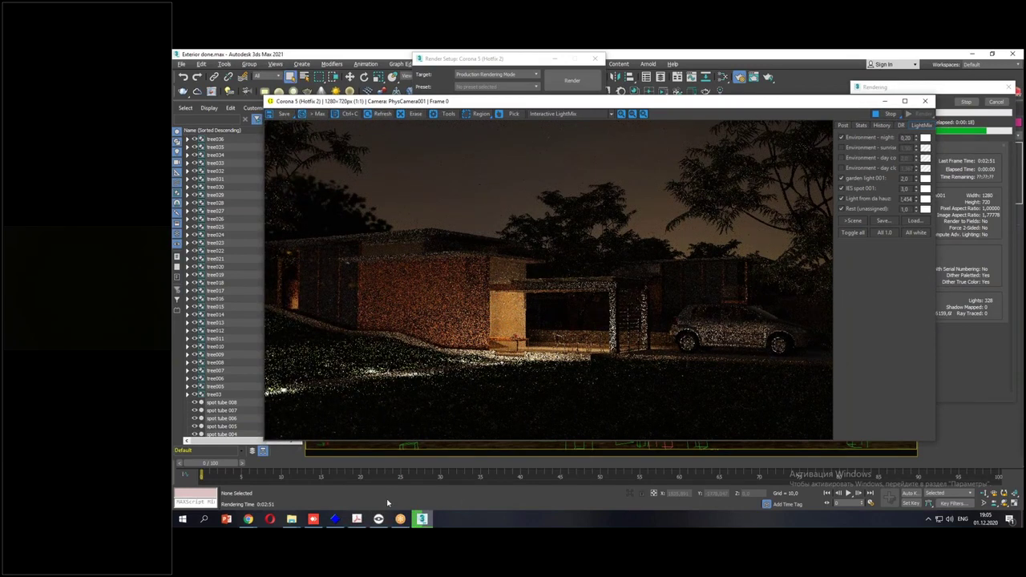
Open render2.jpg from the renders folder in the photo viewer and browse forward to render5.jpg.
click(292, 520)
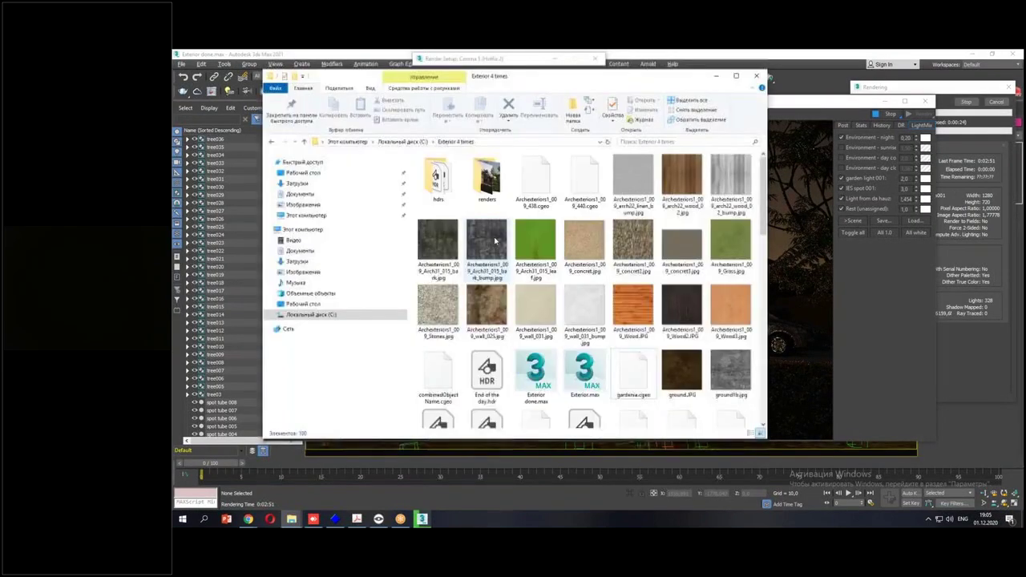
double_click(488, 177)
double_click(488, 170)
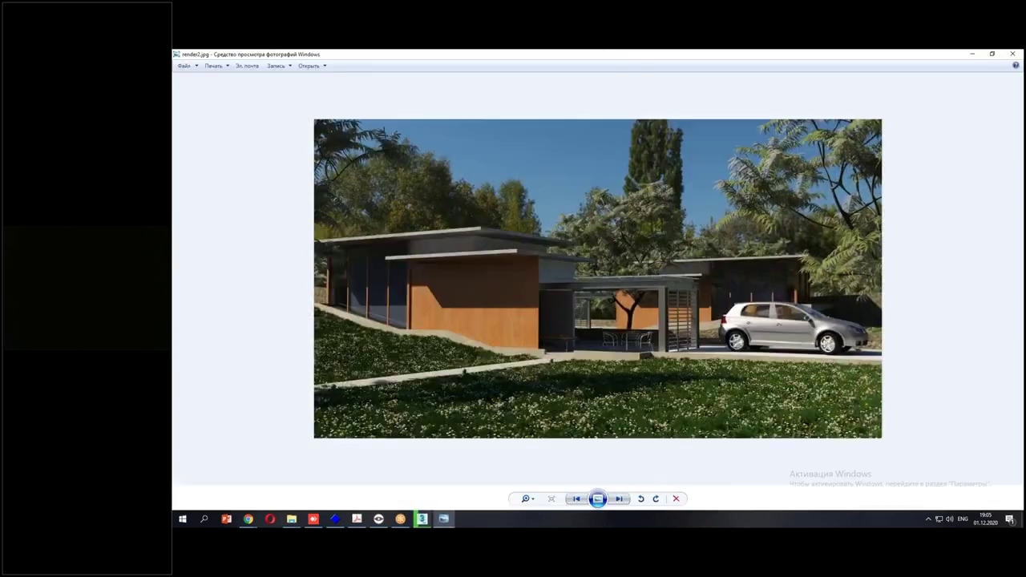
key(Right)
key(Right)
key(Right)
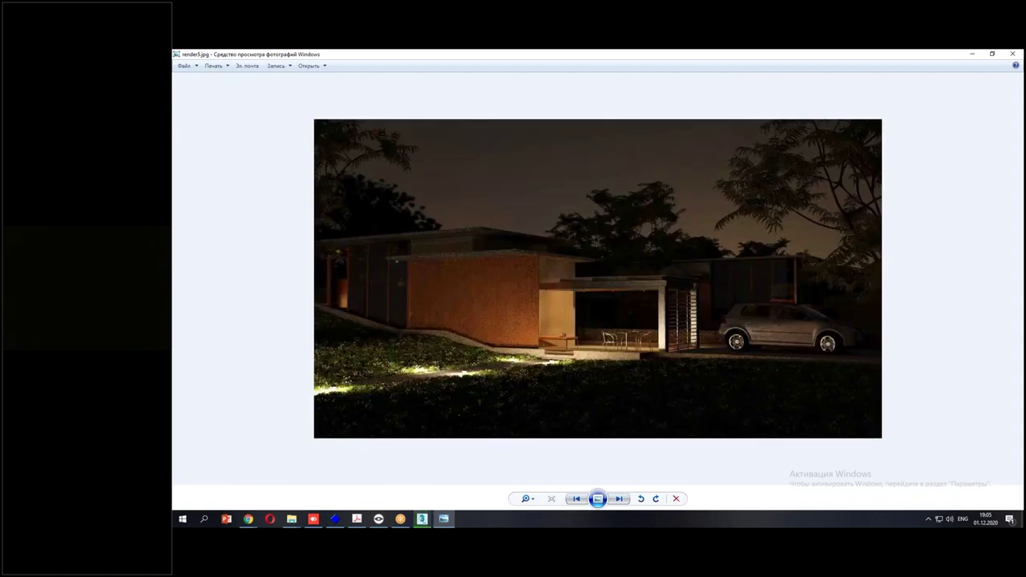
Compare the saved lighting variants by going back and forth between render5.jpg and render2.jpg.
key(Left)
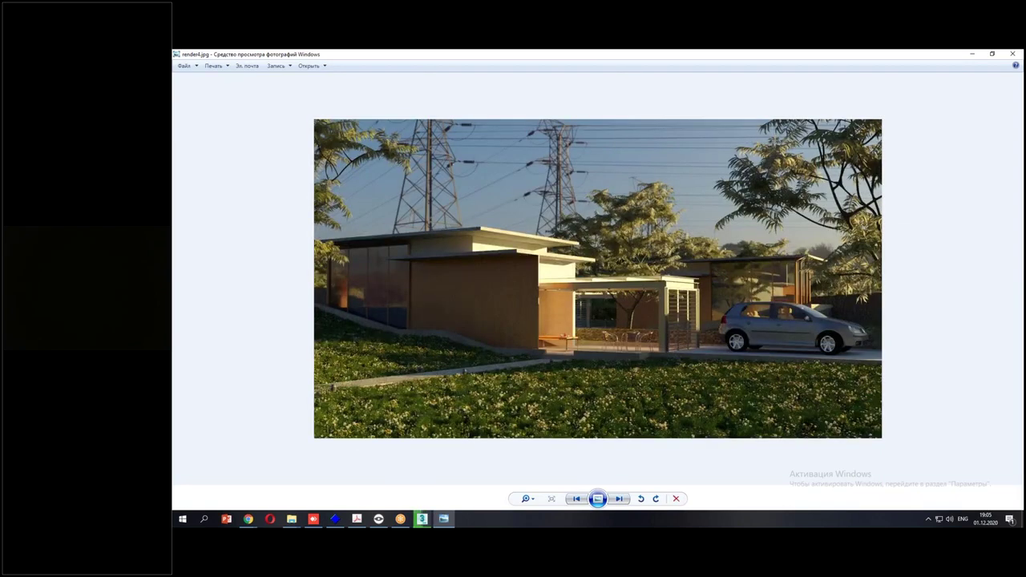
key(Left)
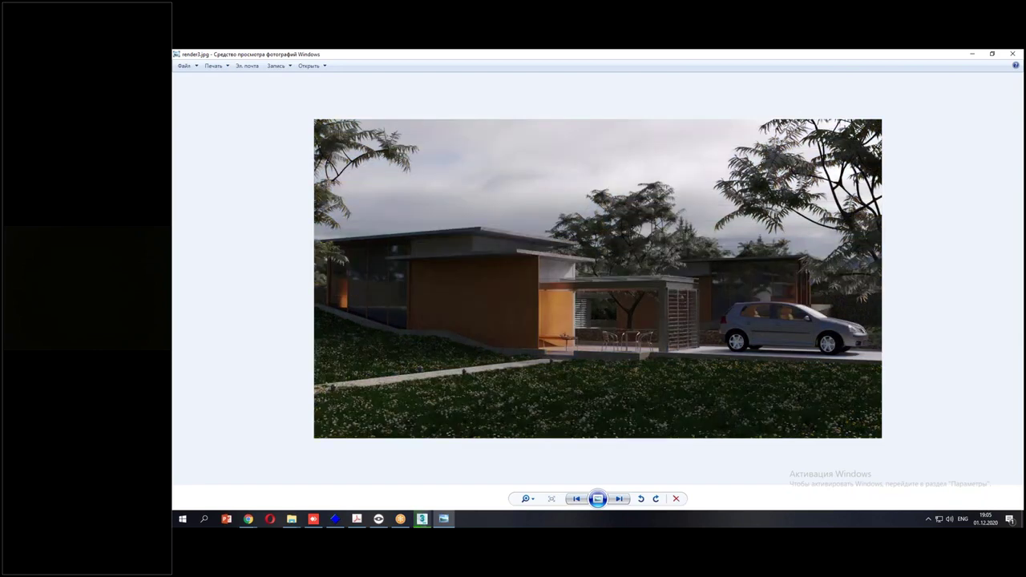
key(Left)
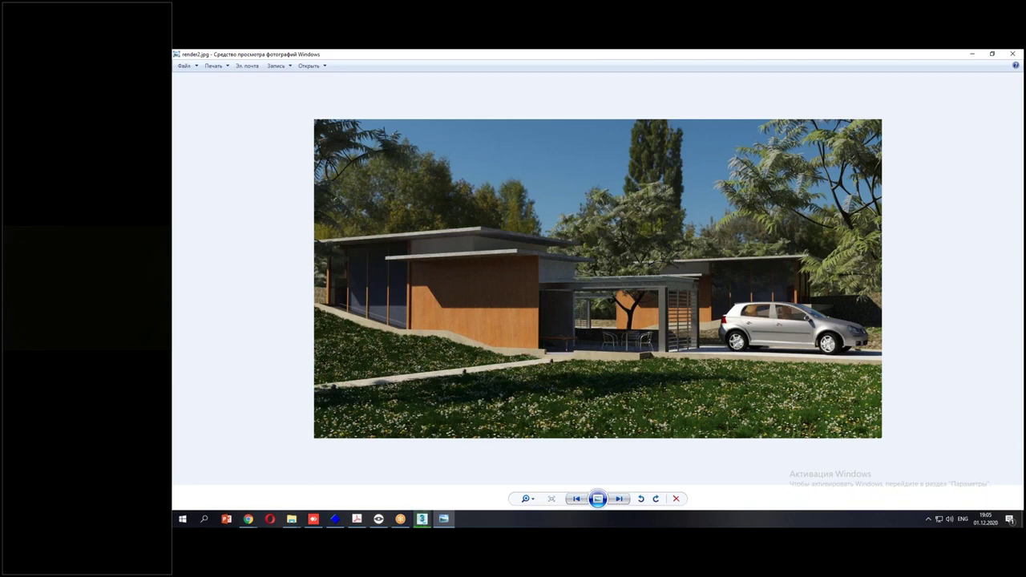
key(Right)
key(Right)
key(Right)
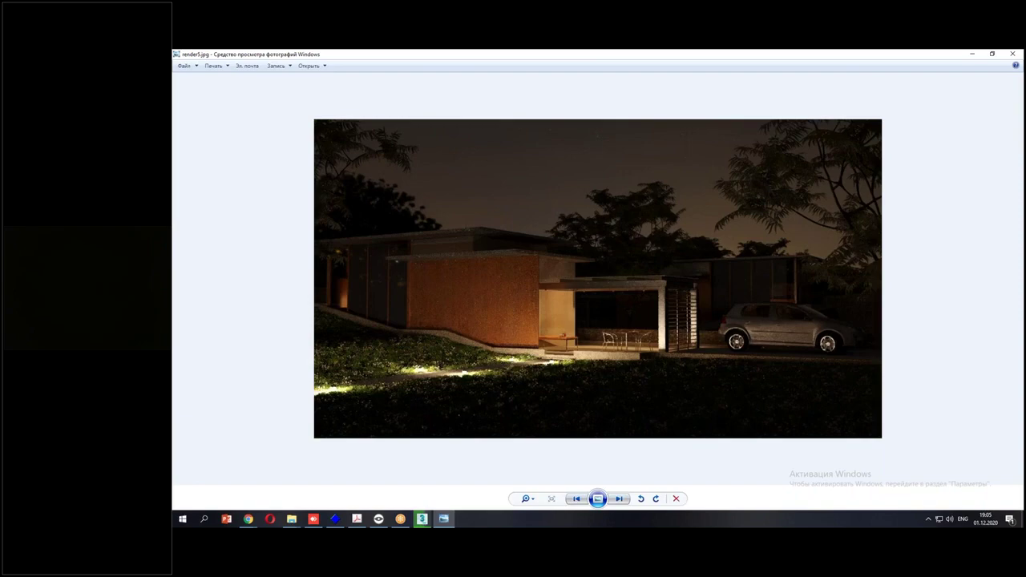
key(Left)
key(Left)
key(Left)
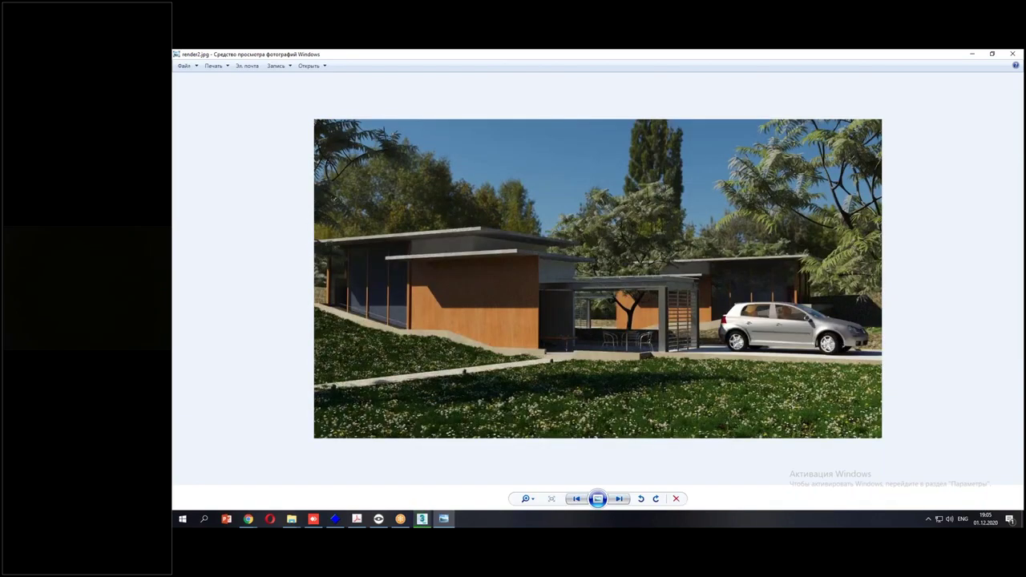
Compare render2.jpg and render3.jpg once more in the photo viewer and close the viewer.
key(Right)
key(Right)
key(Right)
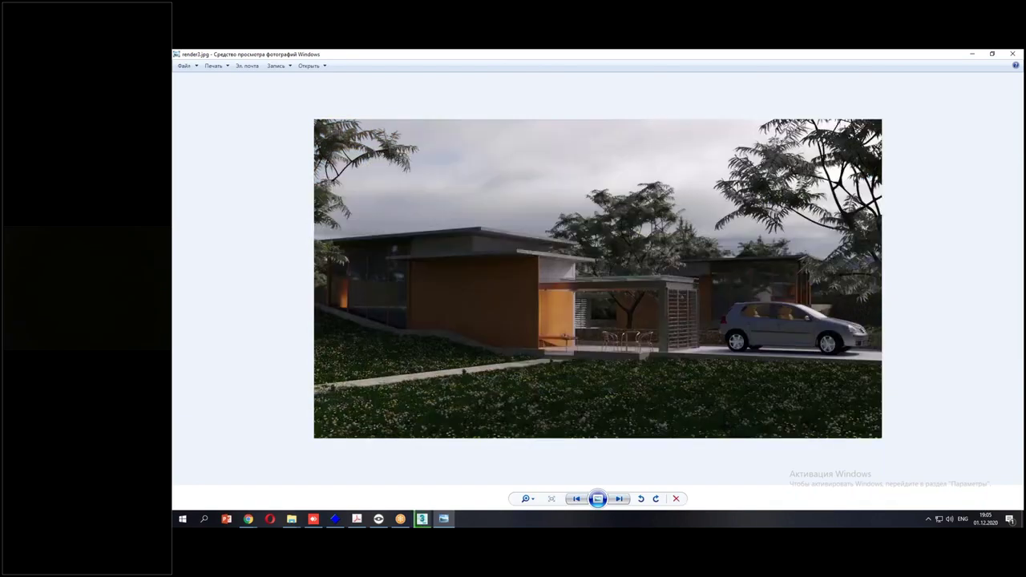
key(Left)
key(Left)
key(Left)
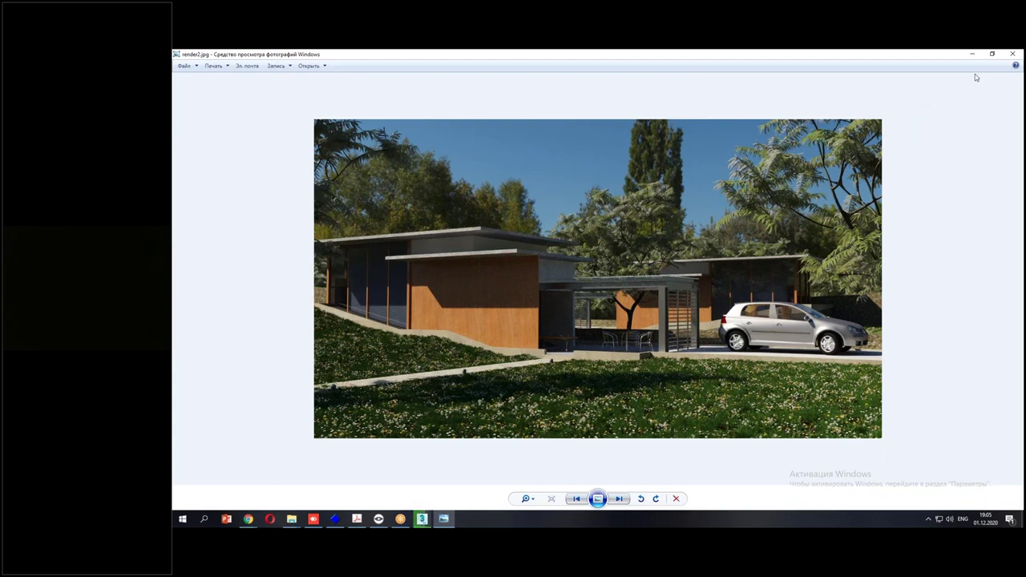
click(1013, 54)
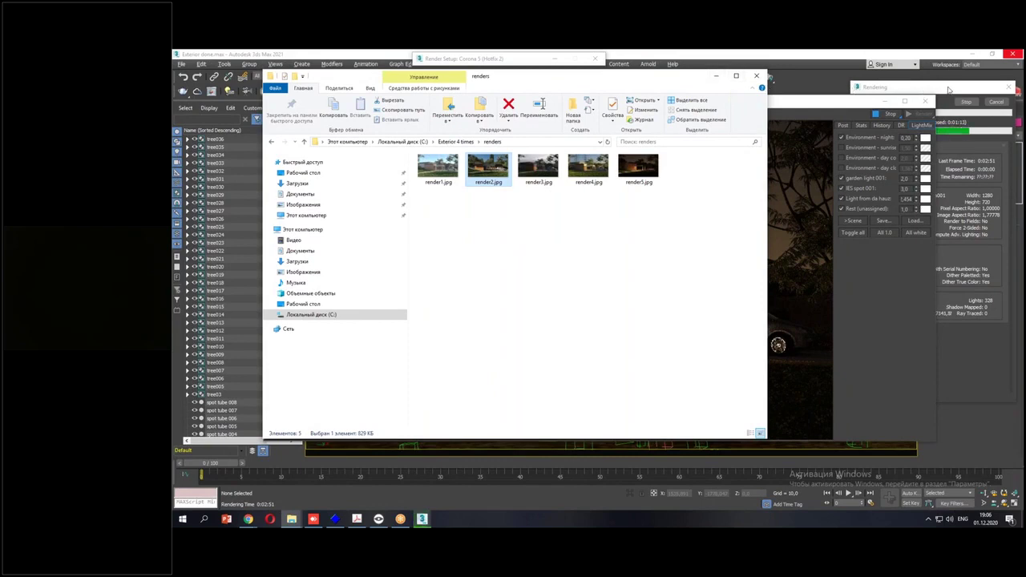
Bring the Corona frame buffer forward and check its tone mapping settings and the distributed render nodes' status.
click(855, 103)
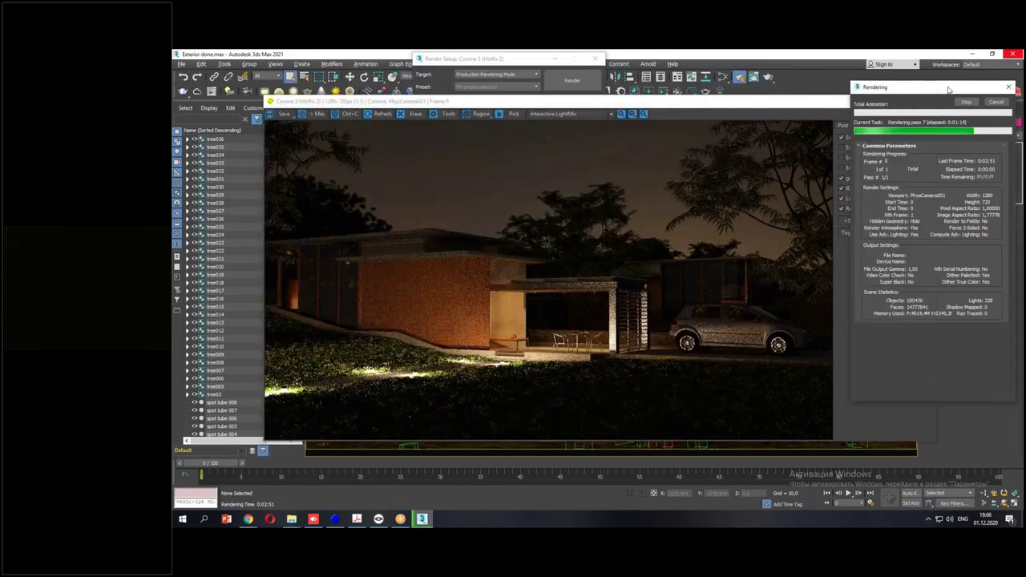
click(803, 111)
drag(803, 112, 785, 110)
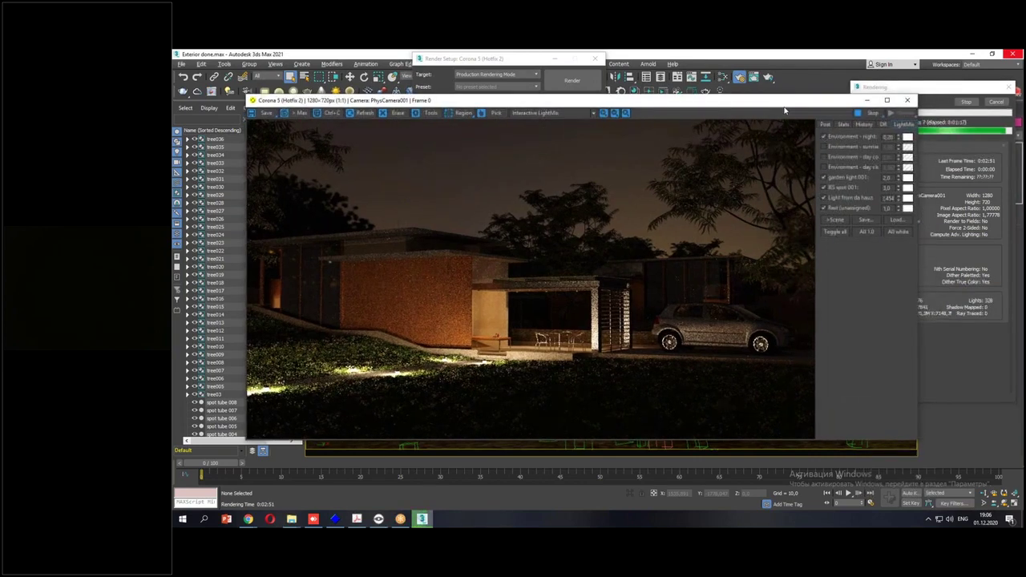
click(825, 124)
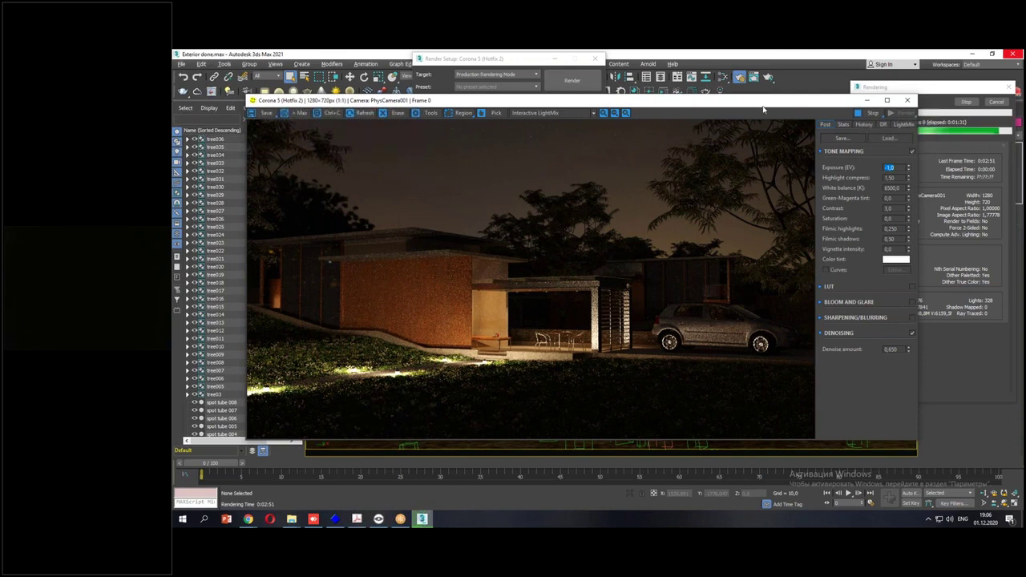
drag(758, 106, 716, 94)
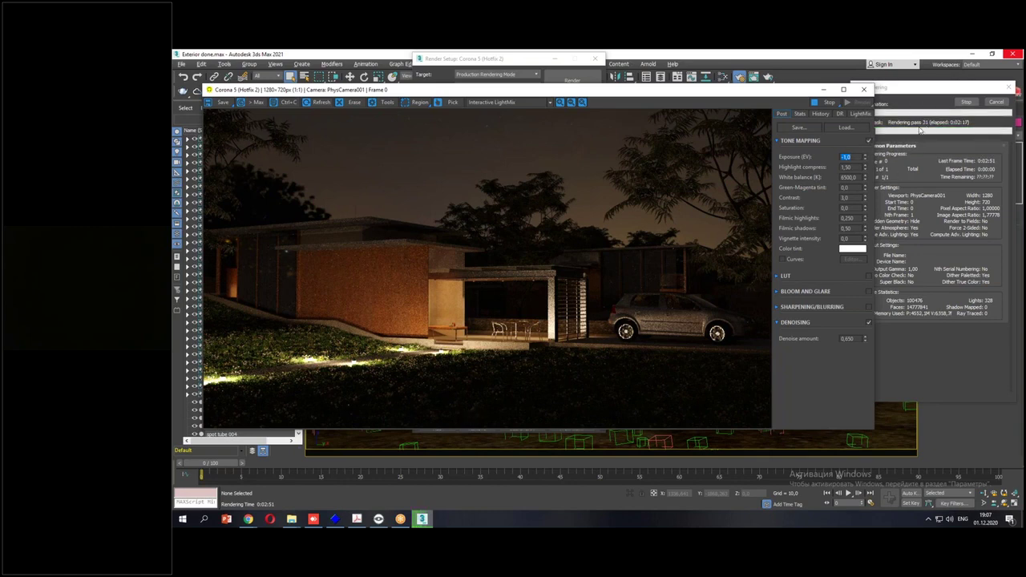
click(841, 115)
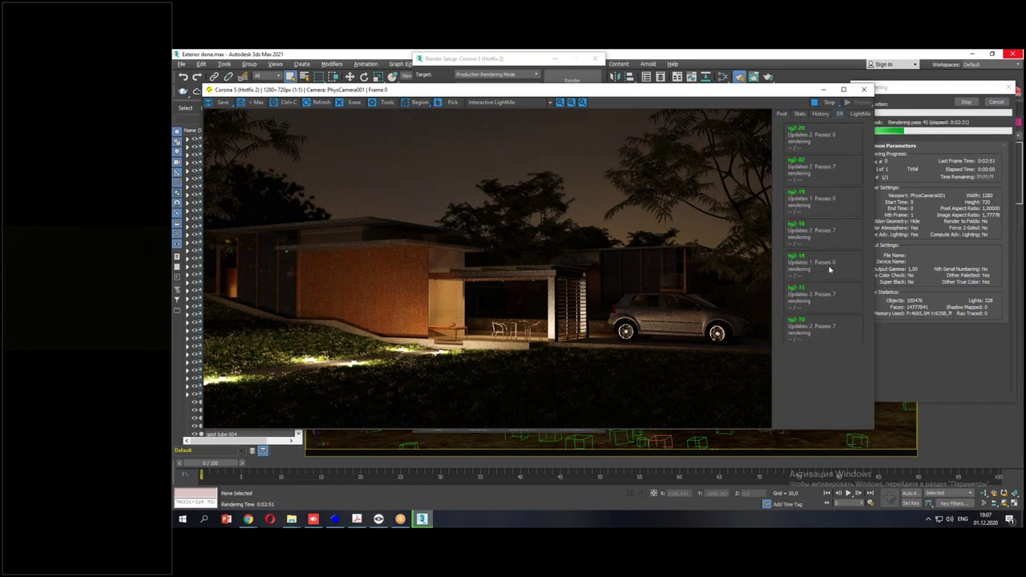
click(783, 115)
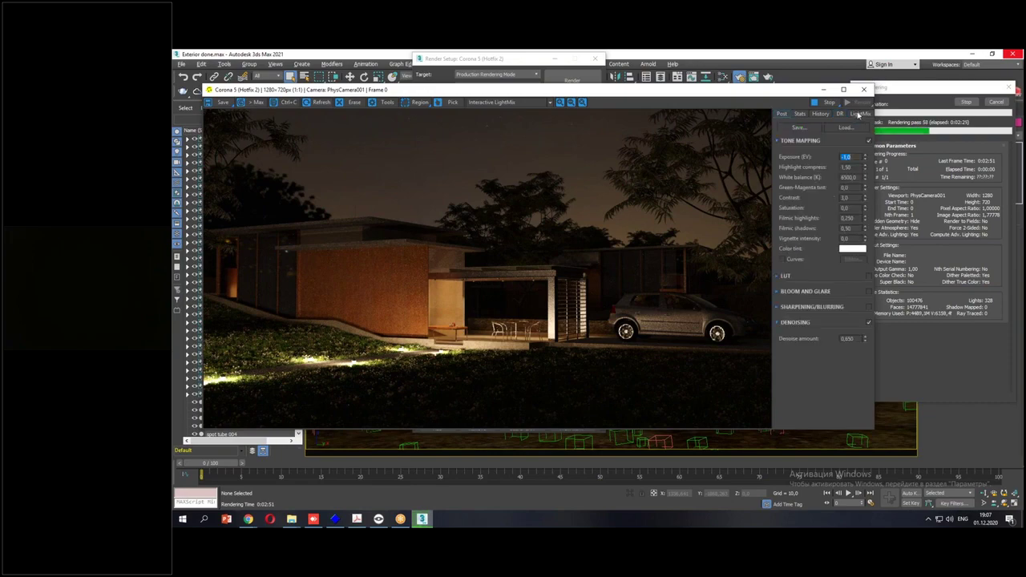
Try adding the two day environments to the night lighting in LightMix, switch them off again and recheck the render nodes.
click(859, 114)
click(780, 147)
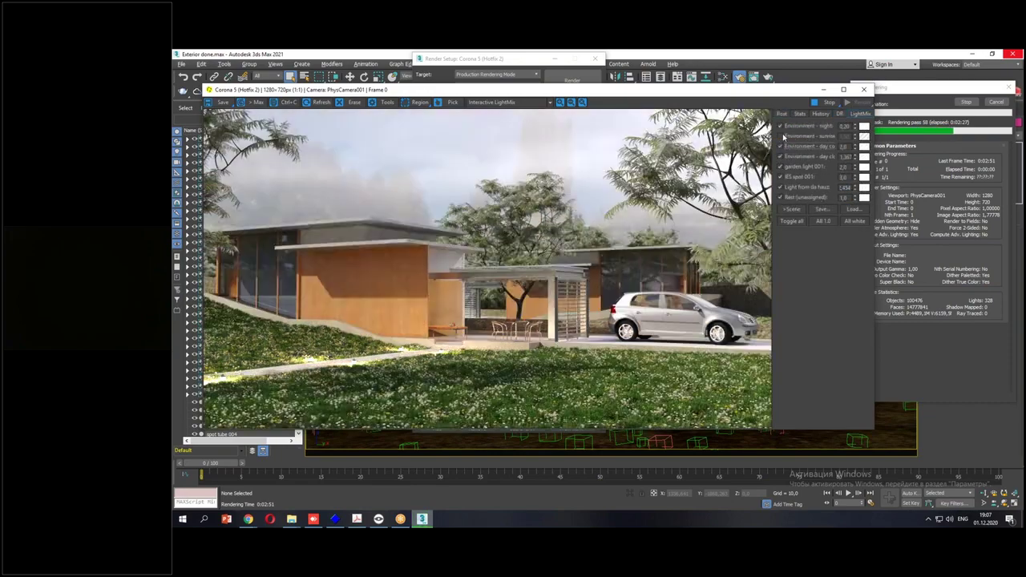
click(780, 146)
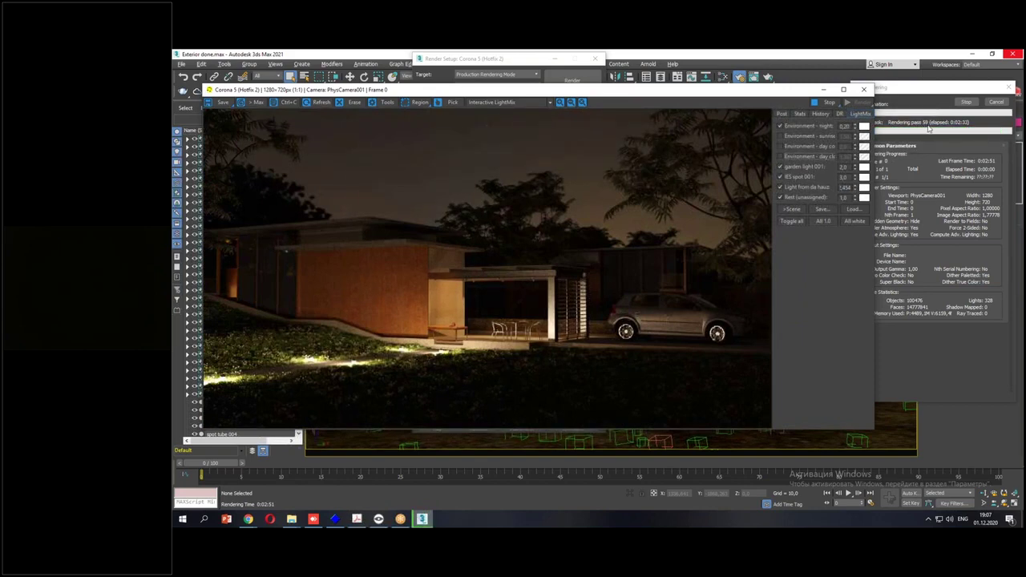
click(840, 114)
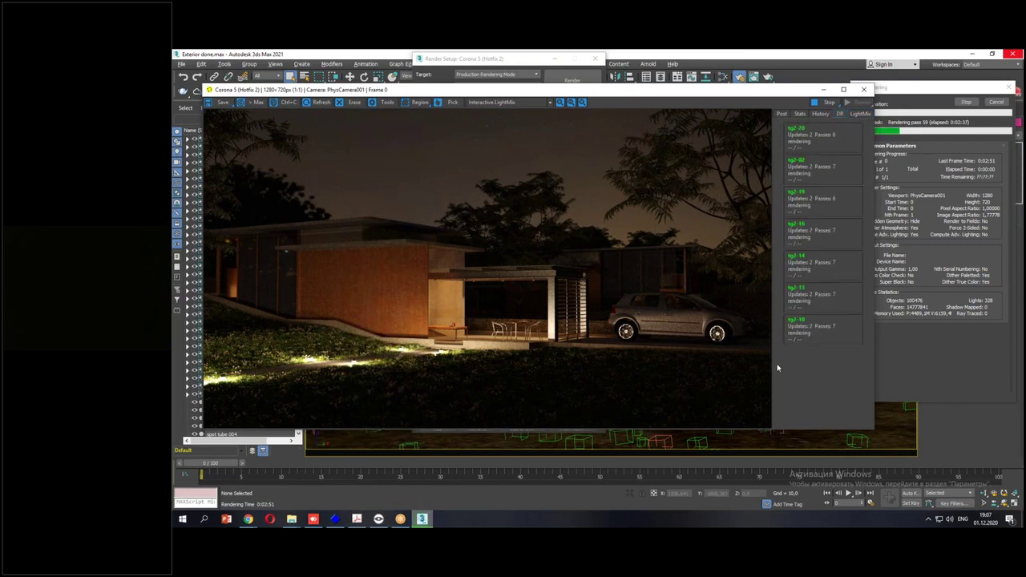
click(782, 114)
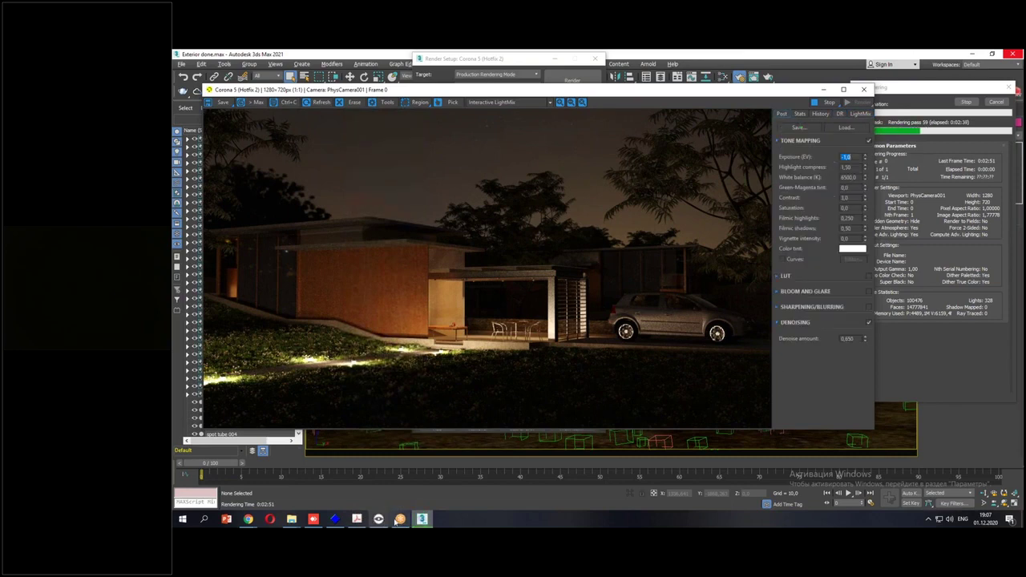
Launch CoronaImage.exe from the Image Editor folder of Corona Renderer for 3ds Max in C:\Program Files\Corona.
mouse_move(291, 519)
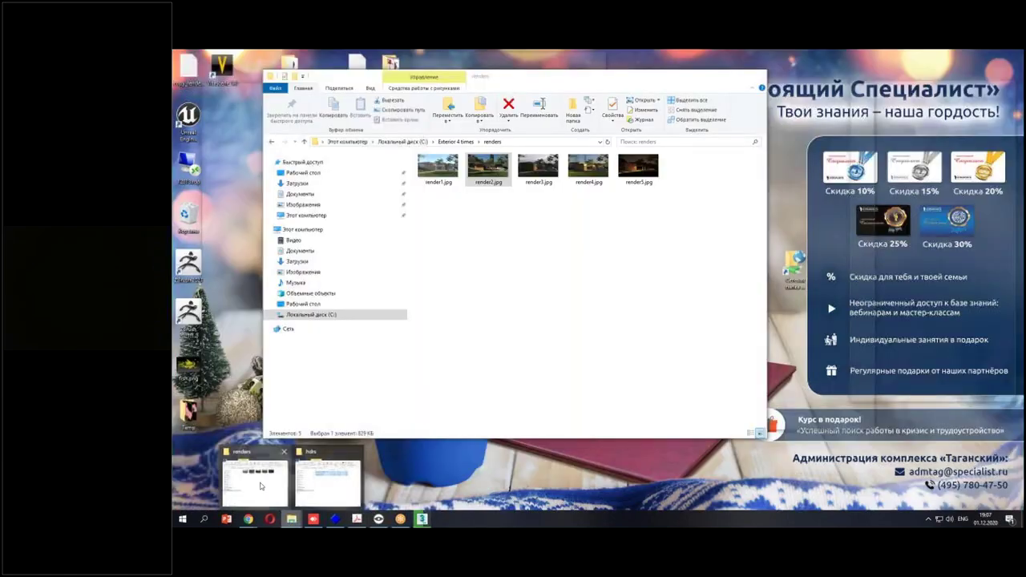
click(261, 486)
click(313, 314)
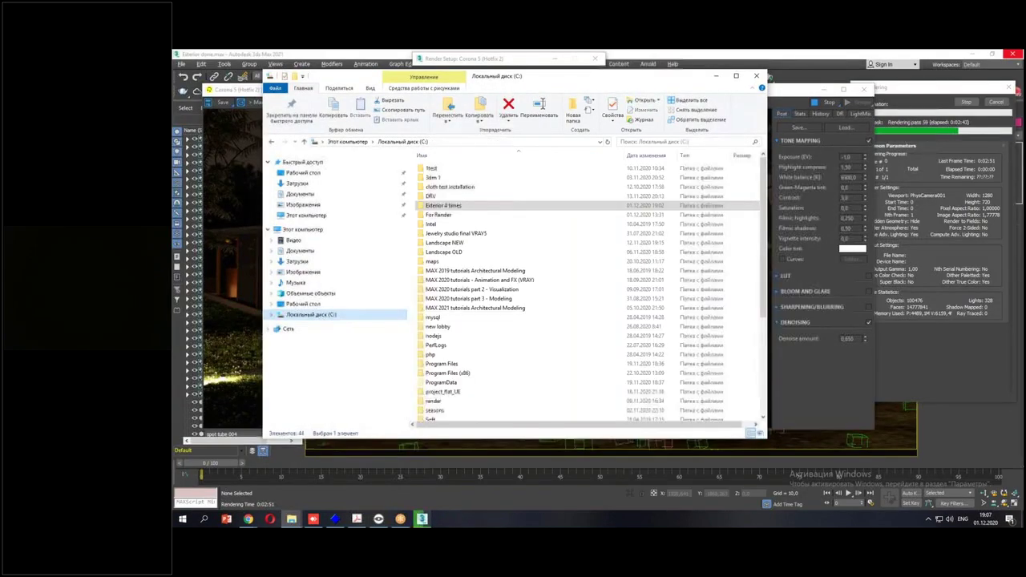
scroll(434, 262, down, 4)
double_click(448, 262)
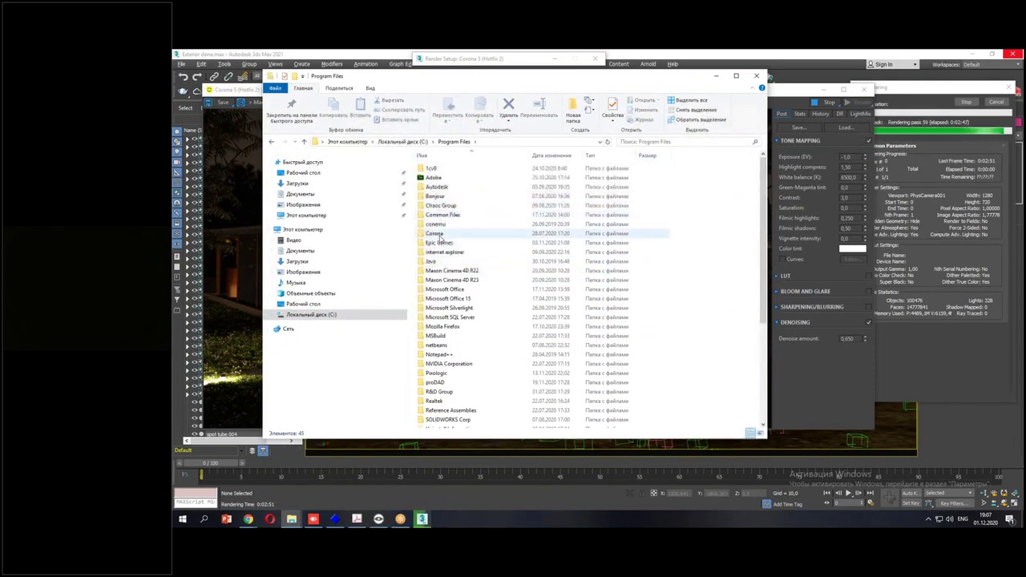
double_click(437, 234)
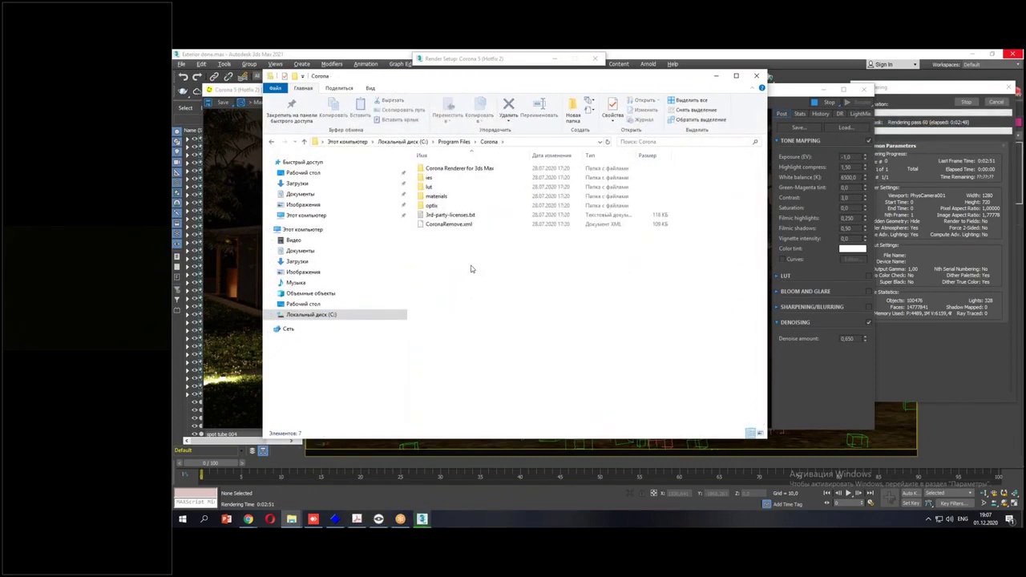
double_click(457, 168)
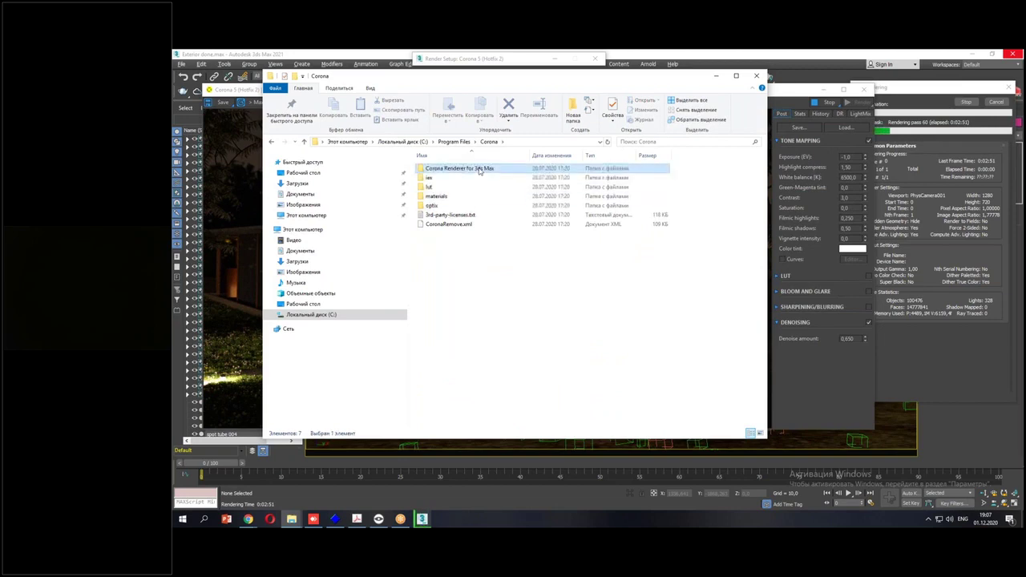
click(449, 188)
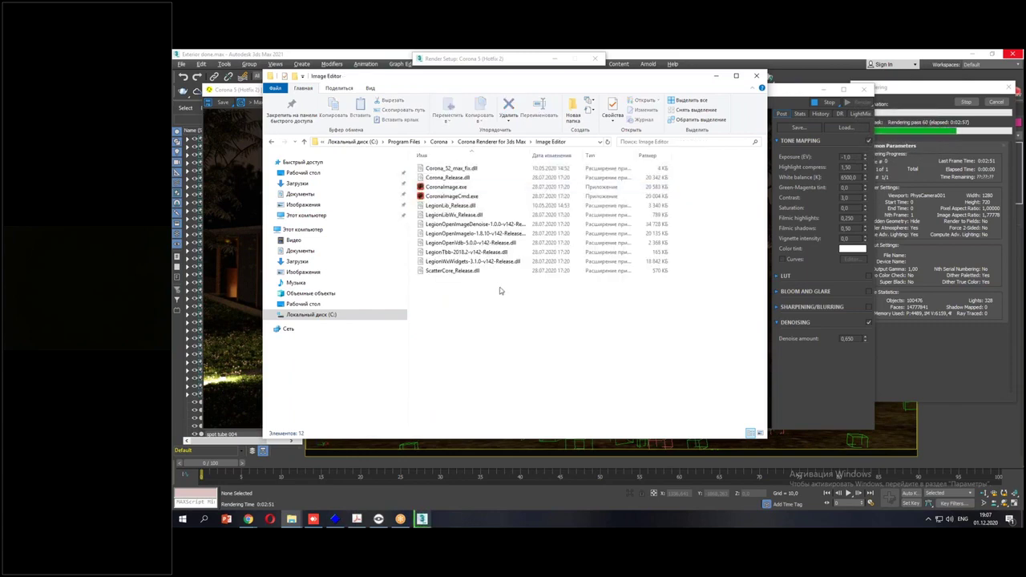
click(463, 188)
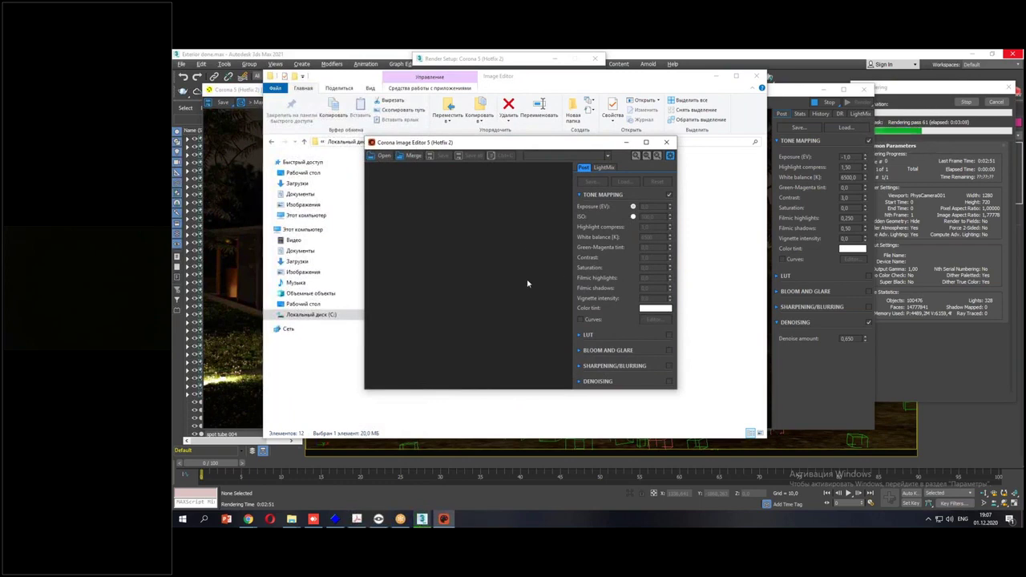
Look at the image file types that Corona Image Editor can open, then close the editor and minimize its folder window.
click(383, 156)
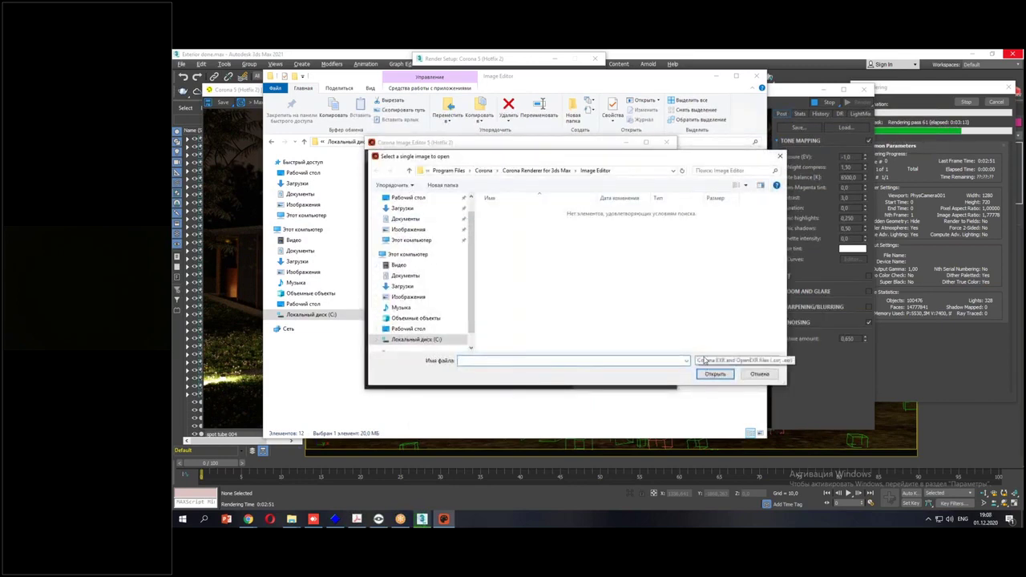
click(760, 375)
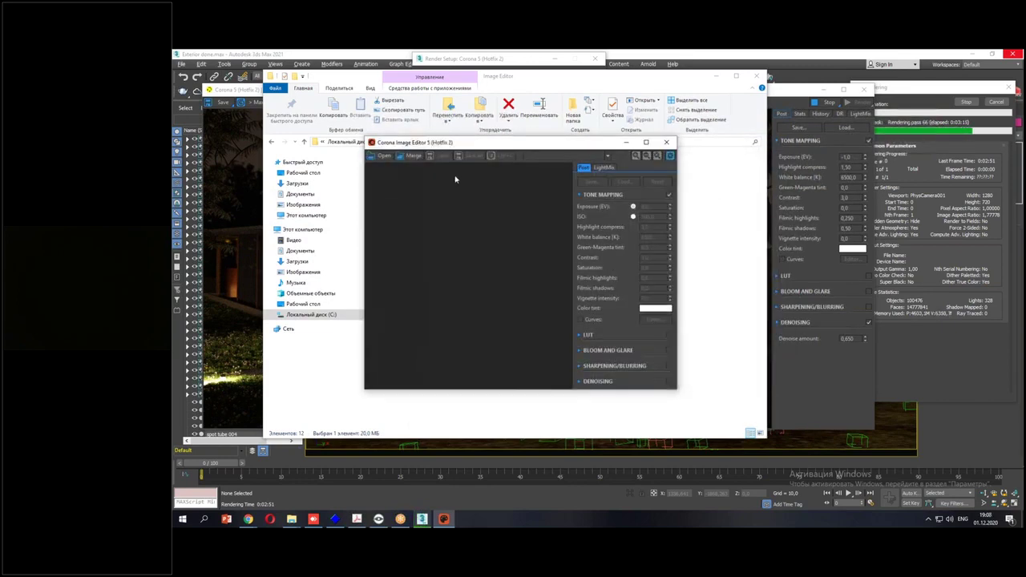
click(668, 143)
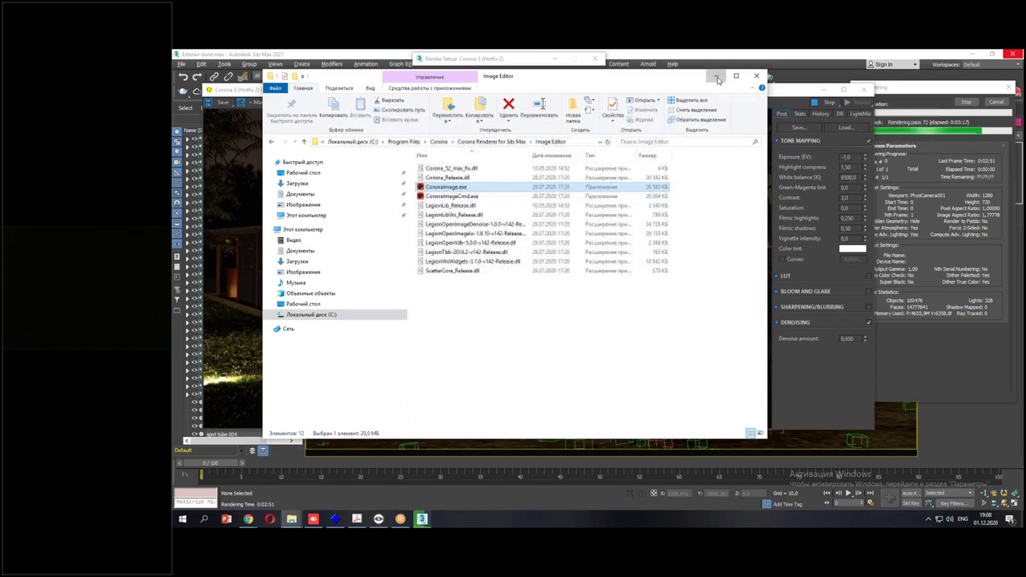
click(716, 76)
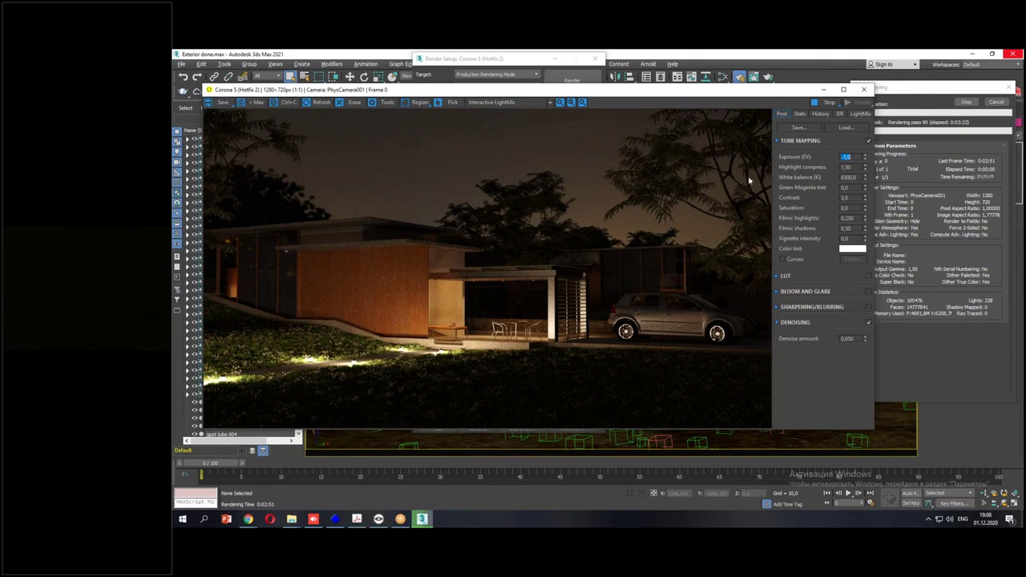
In LightMix, light the scene with only Environment - day cl and Light from da haus, raising the house light's intensity.
click(841, 115)
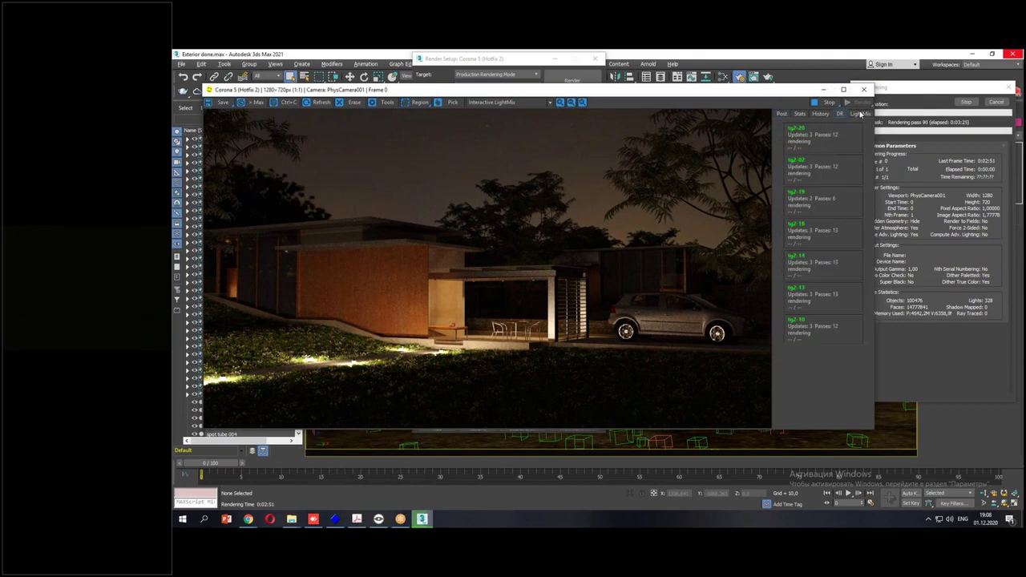
click(861, 114)
click(781, 127)
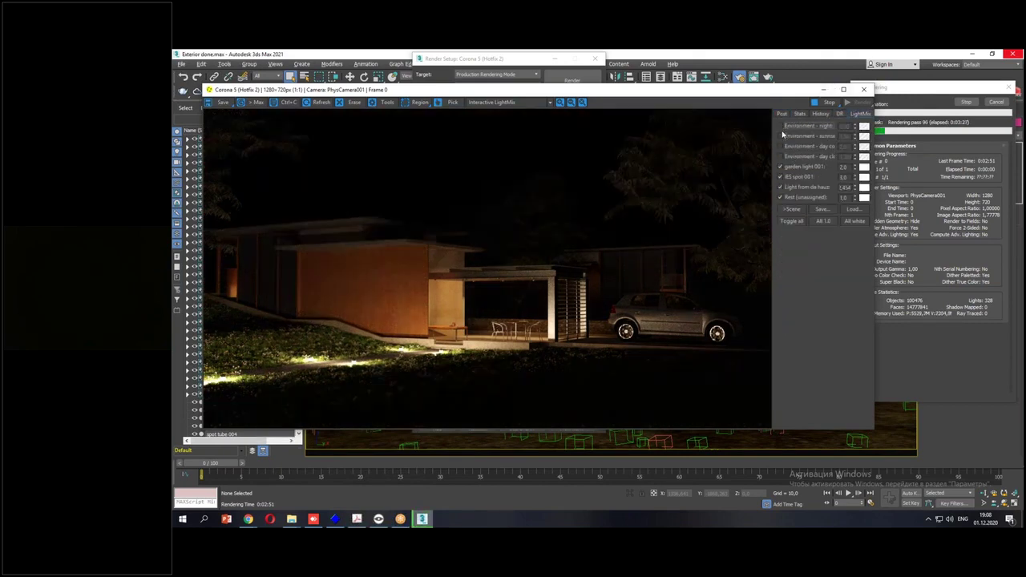
click(781, 156)
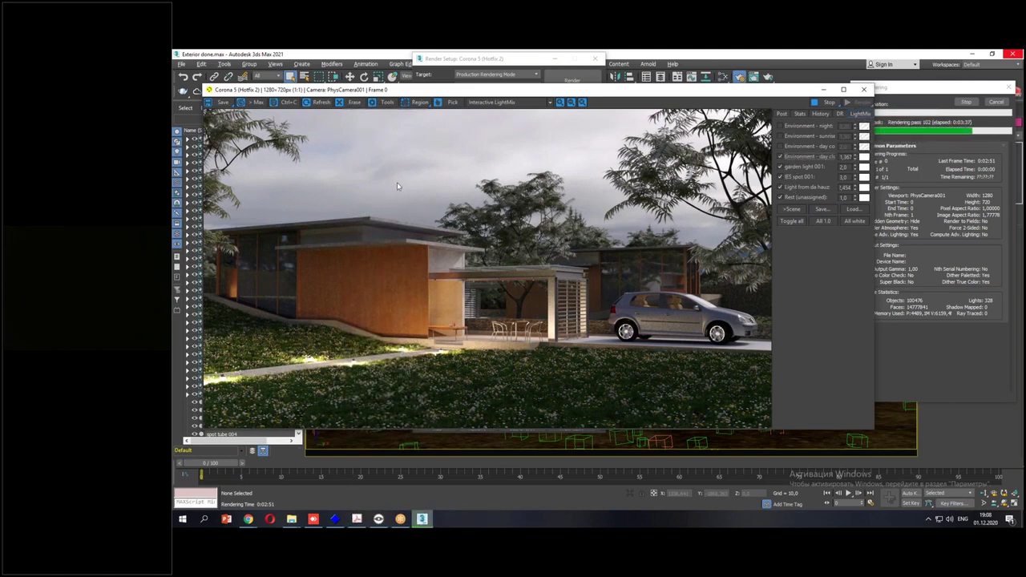
click(781, 166)
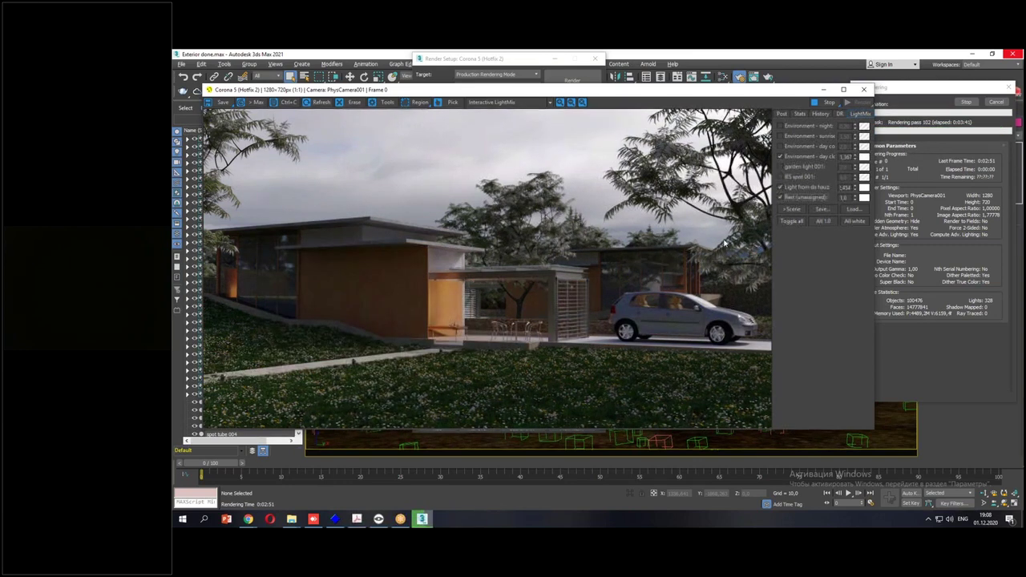
drag(855, 188, 856, 177)
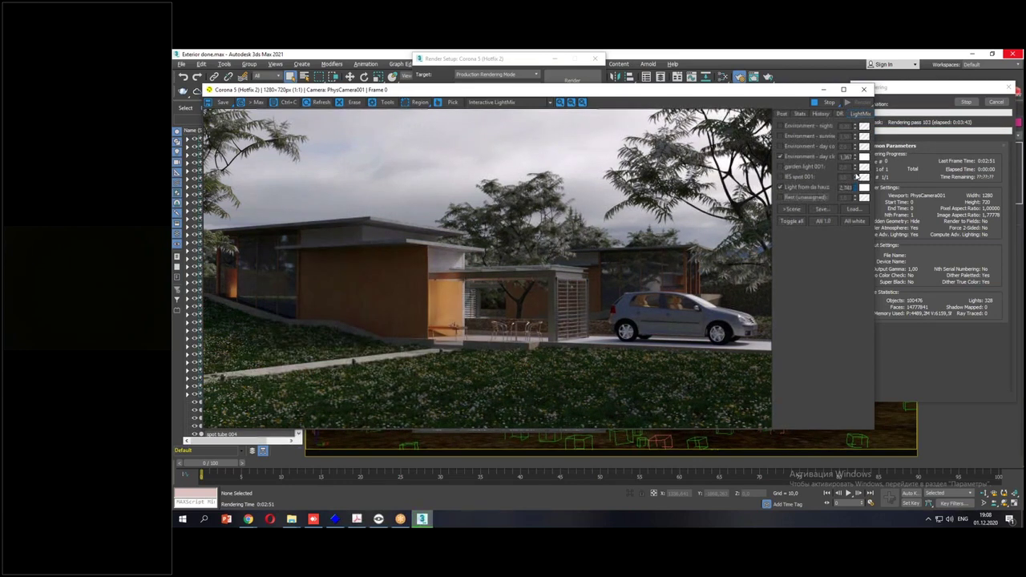
Check the render progress, the frame buffer's render statistics and the distributed render nodes' passes.
click(914, 209)
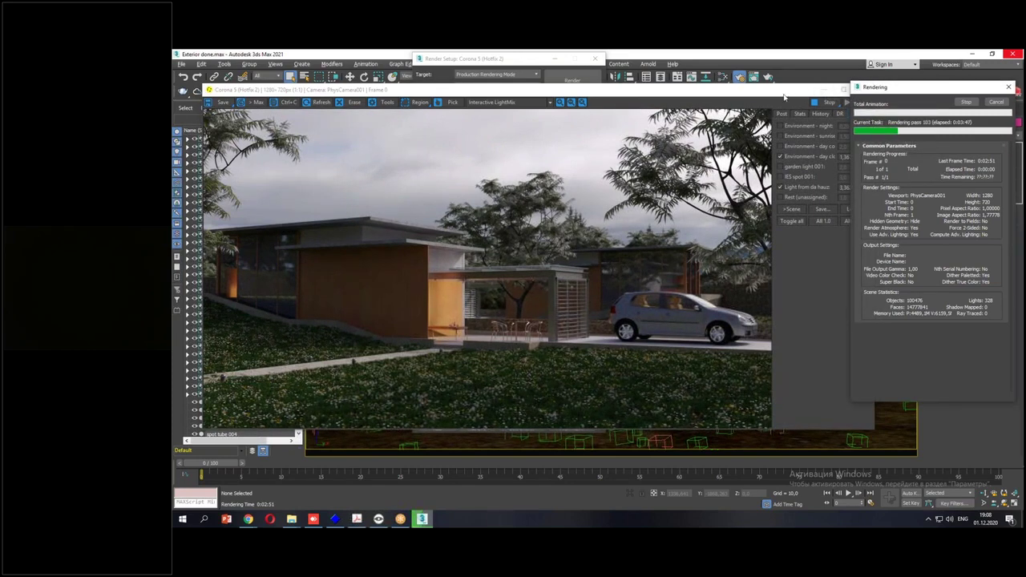
click(844, 228)
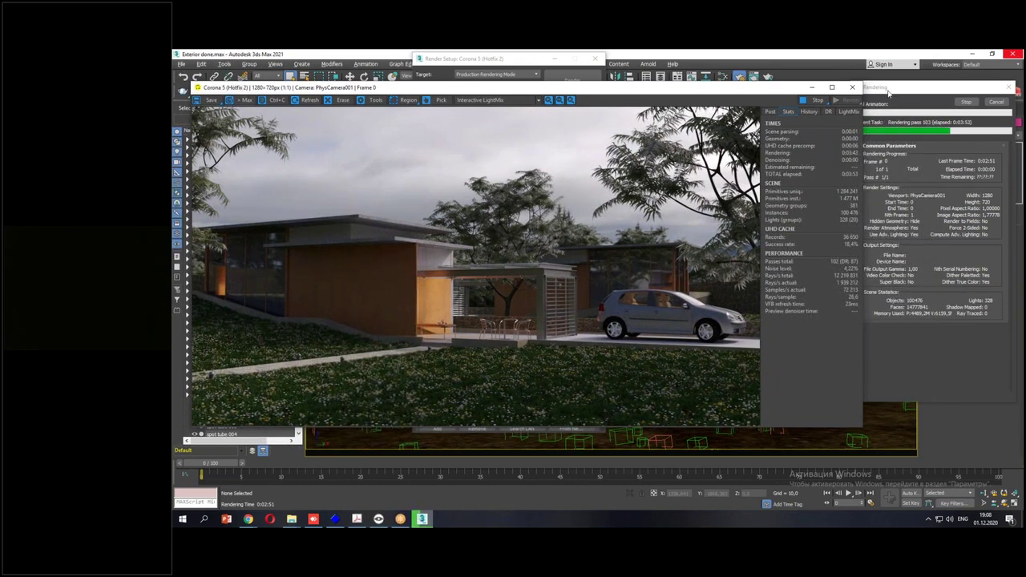
click(828, 111)
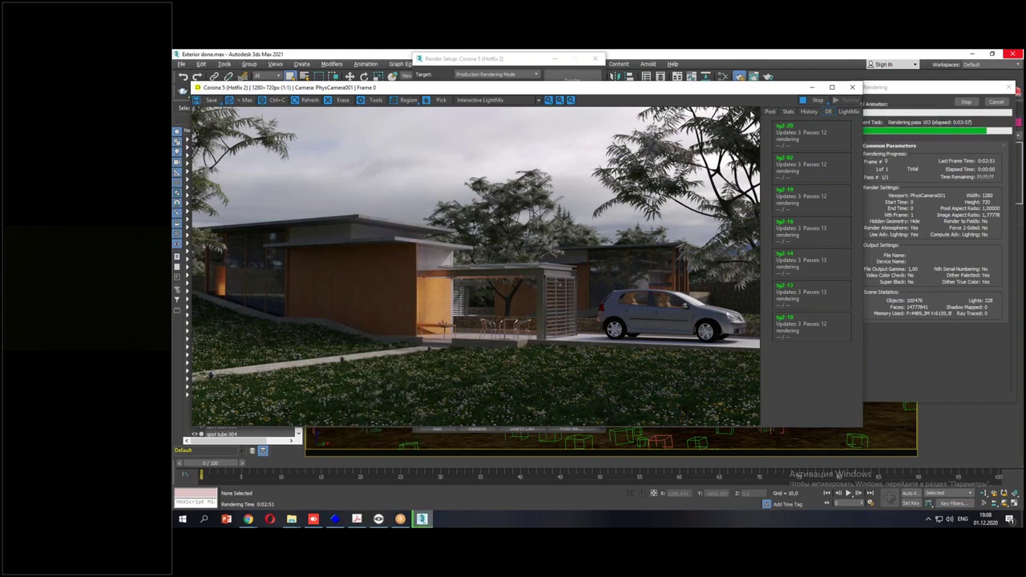
Set the tone mapping exposure to -0,5 EV and the highlight compression to 1,8.
click(769, 112)
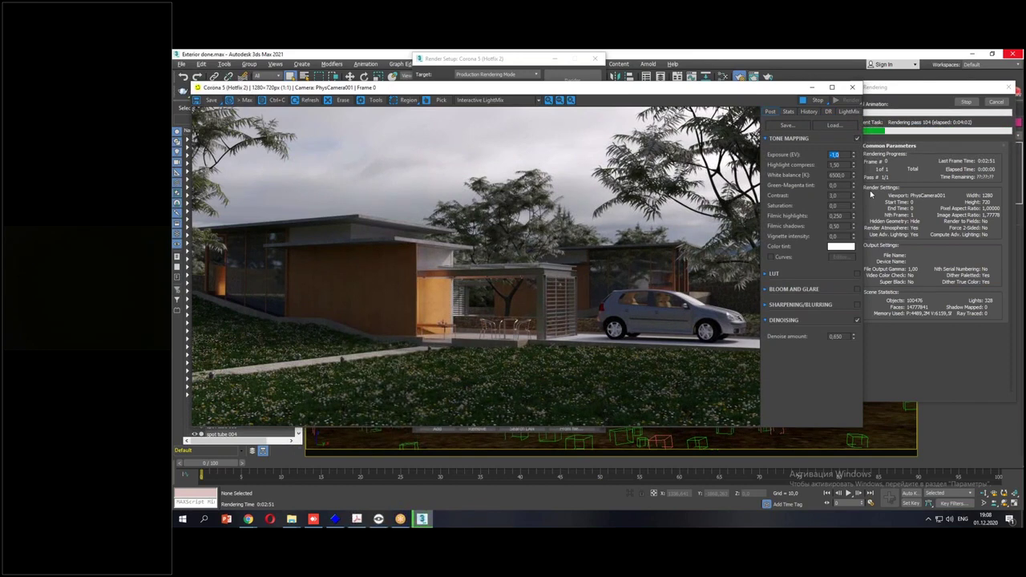
text(1)
key(Return)
text(-0,5)
key(Return)
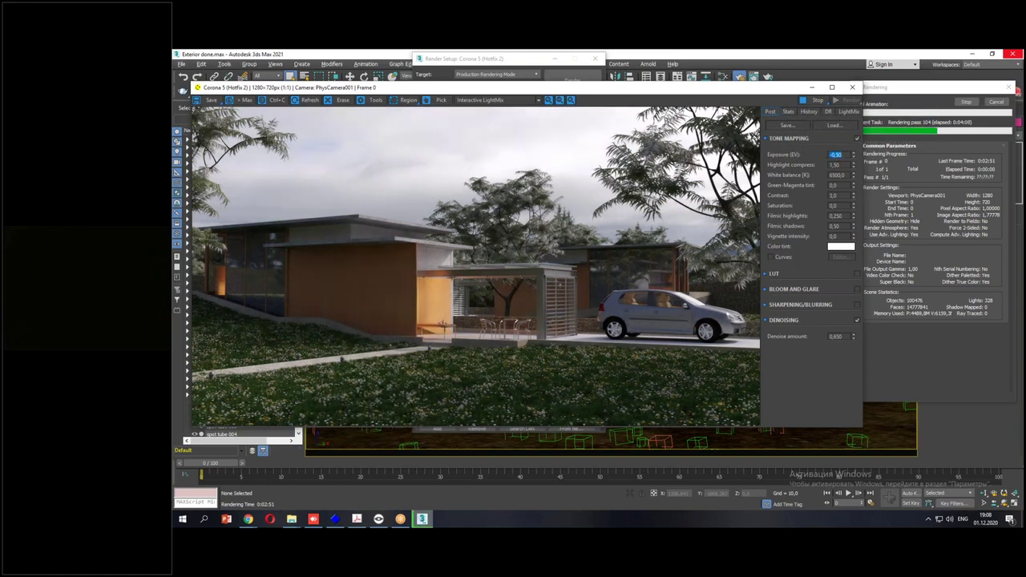
double_click(836, 165)
text(1,8)
key(Return)
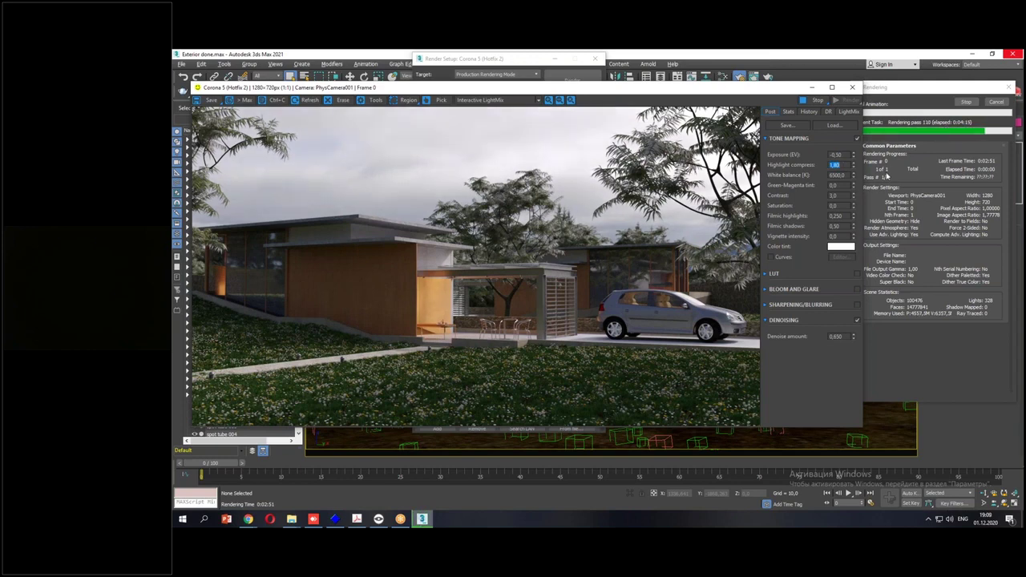
Set the tone mapping contrast to 4,0.
double_click(834, 195)
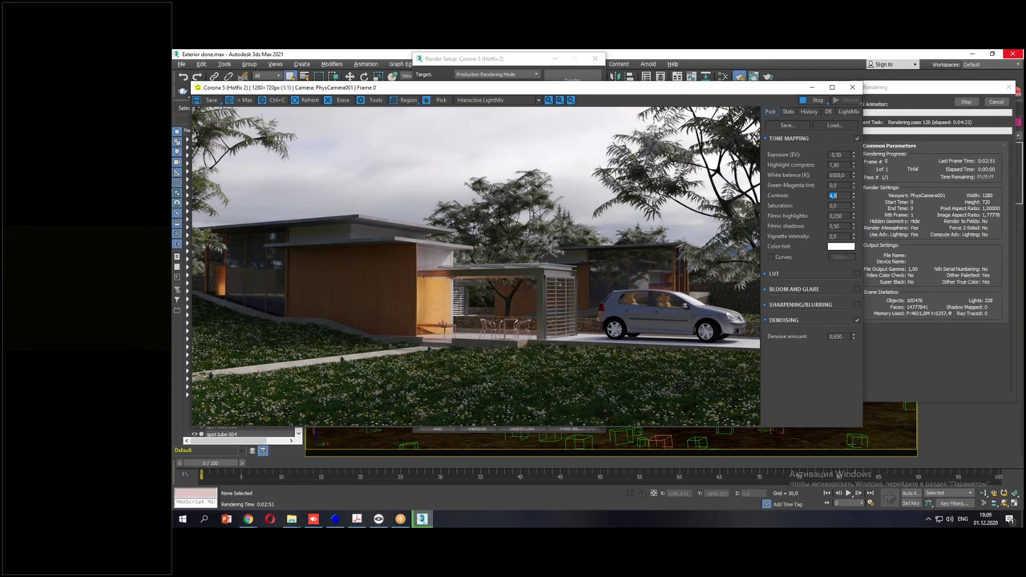
click(933, 185)
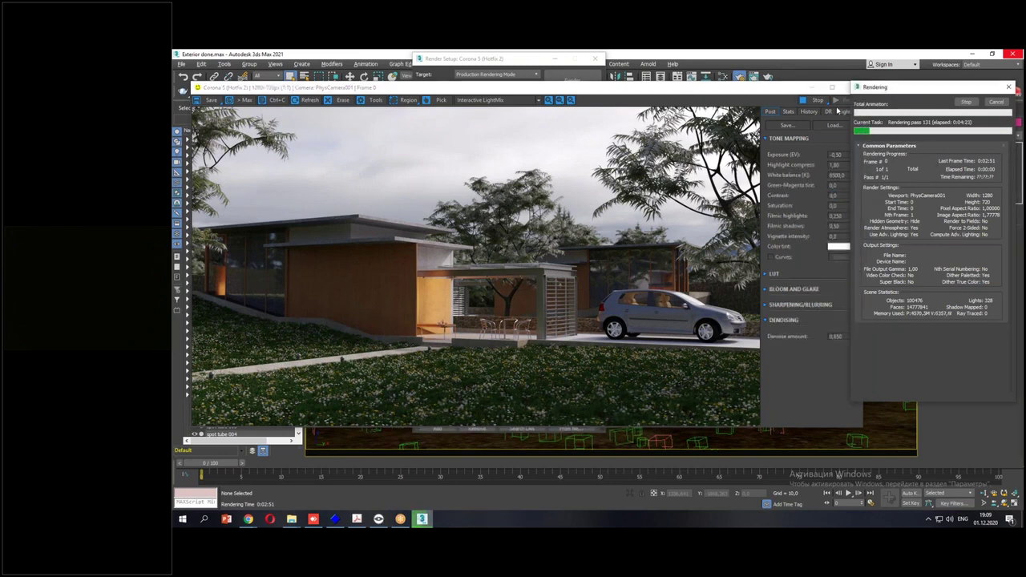
Check the frame buffer's render statistics and the update and pass counts of the distributed render nodes.
click(789, 113)
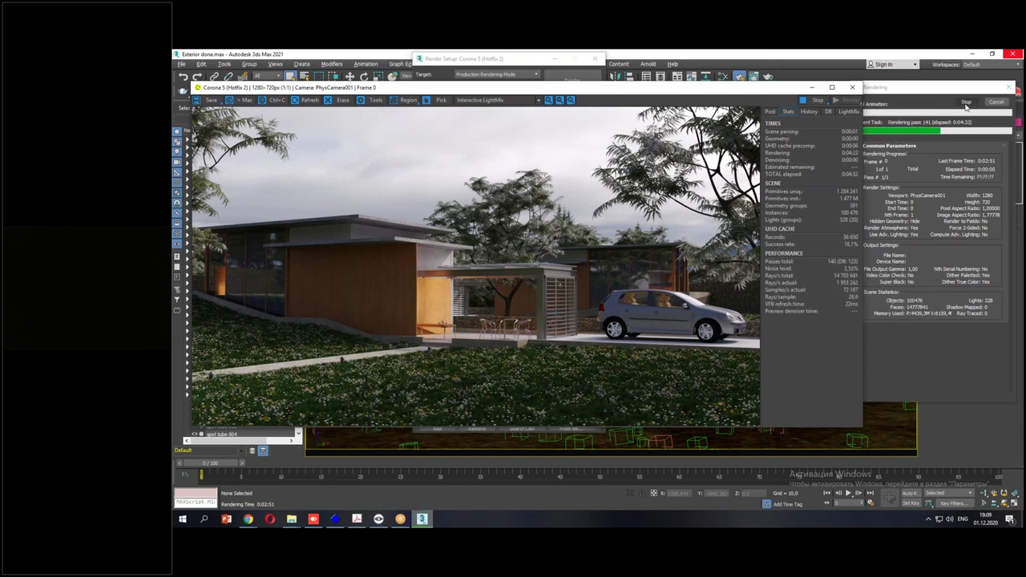
click(965, 103)
click(829, 111)
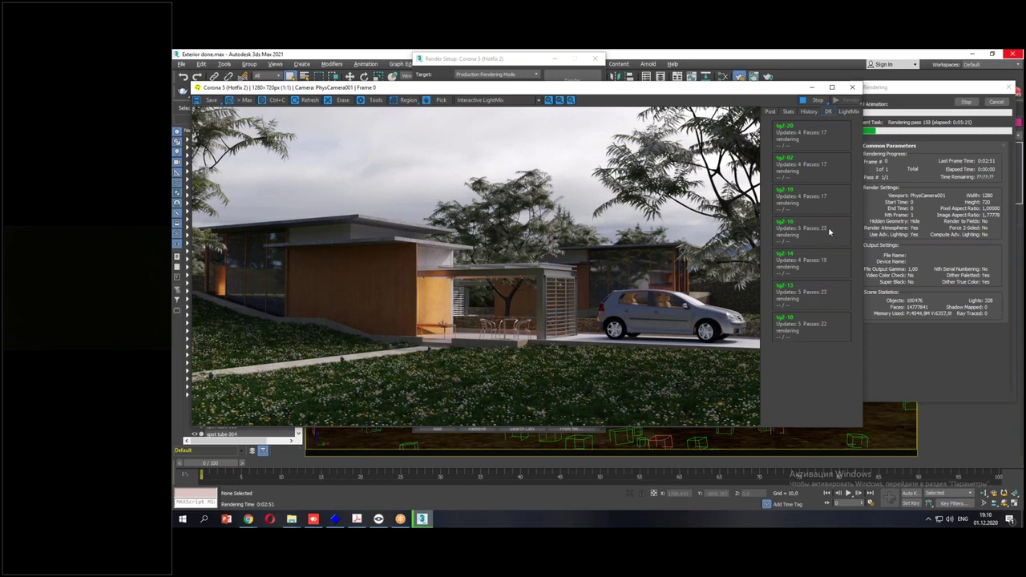
click(944, 200)
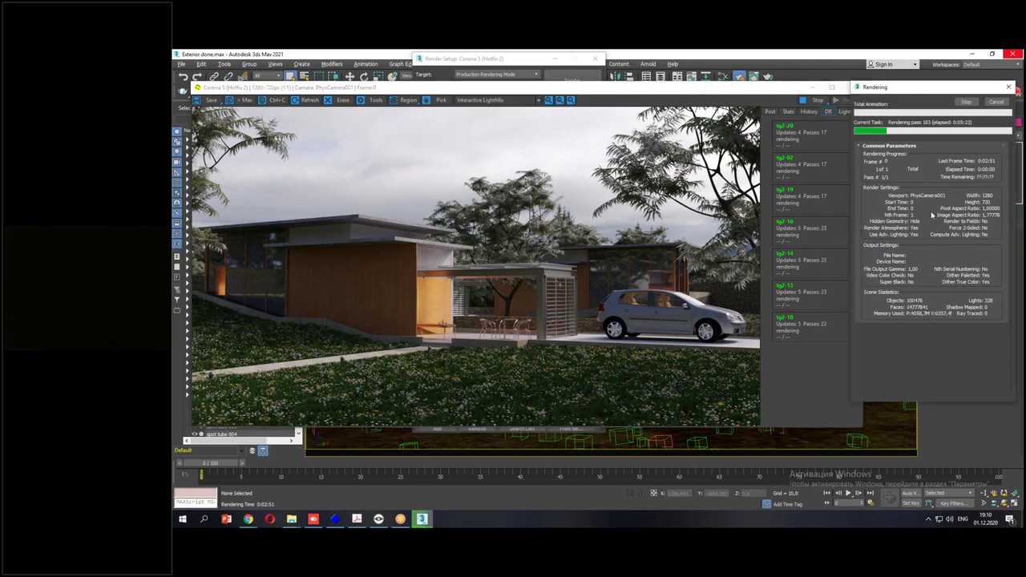
Stop the distributed render so it denoises, and show the LightMix layers in the frame buffer.
click(966, 102)
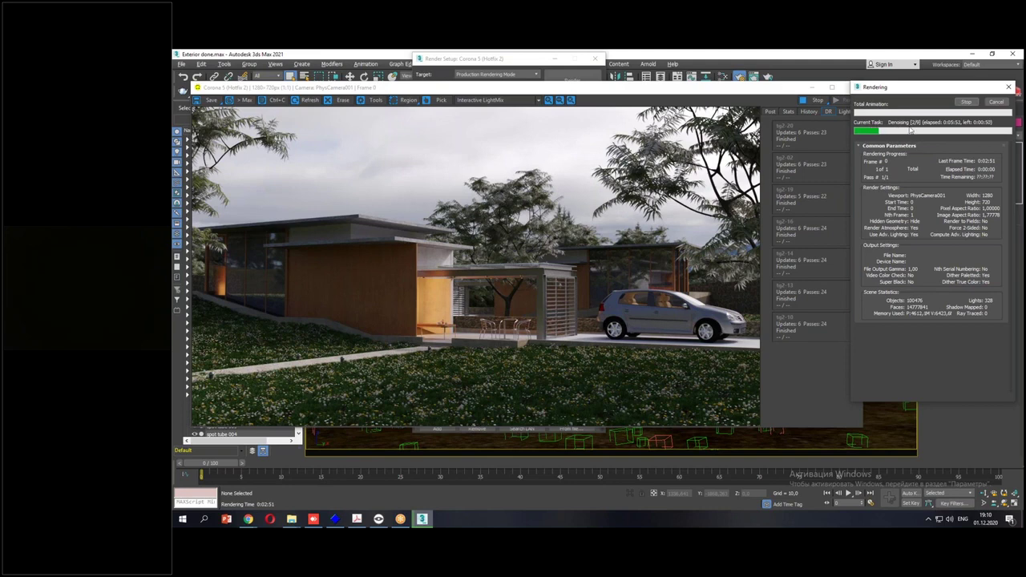
click(843, 113)
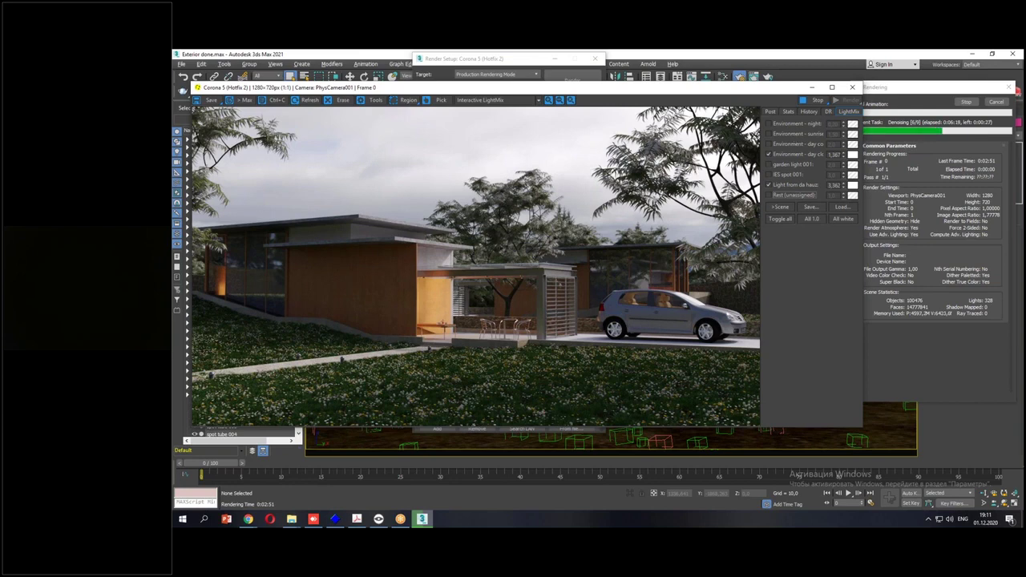
click(248, 519)
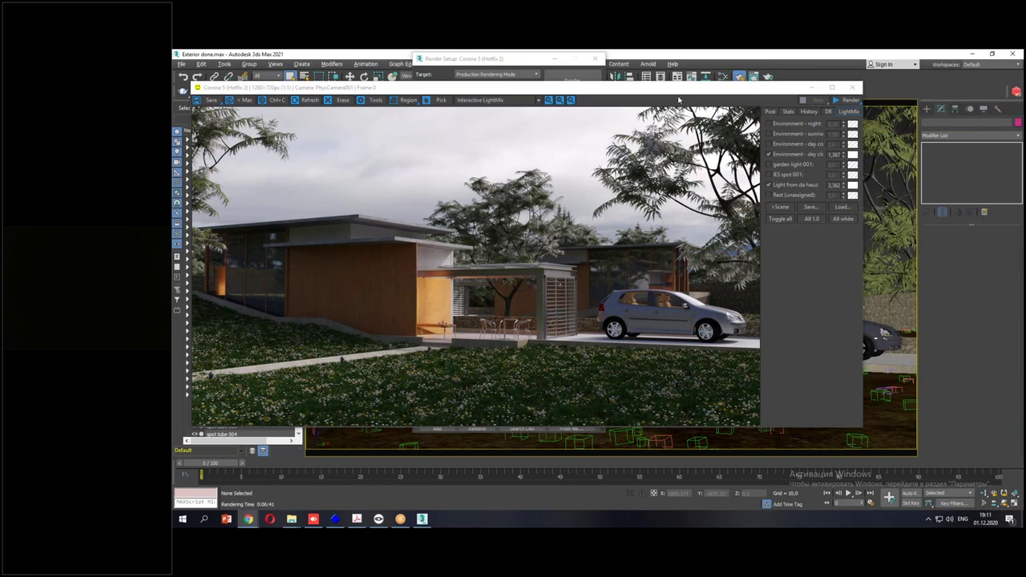
Save the cloudy-day render as render3.jpg in the renders folder, overwriting the existing file with the default JPEG settings.
drag(678, 88, 746, 84)
click(274, 94)
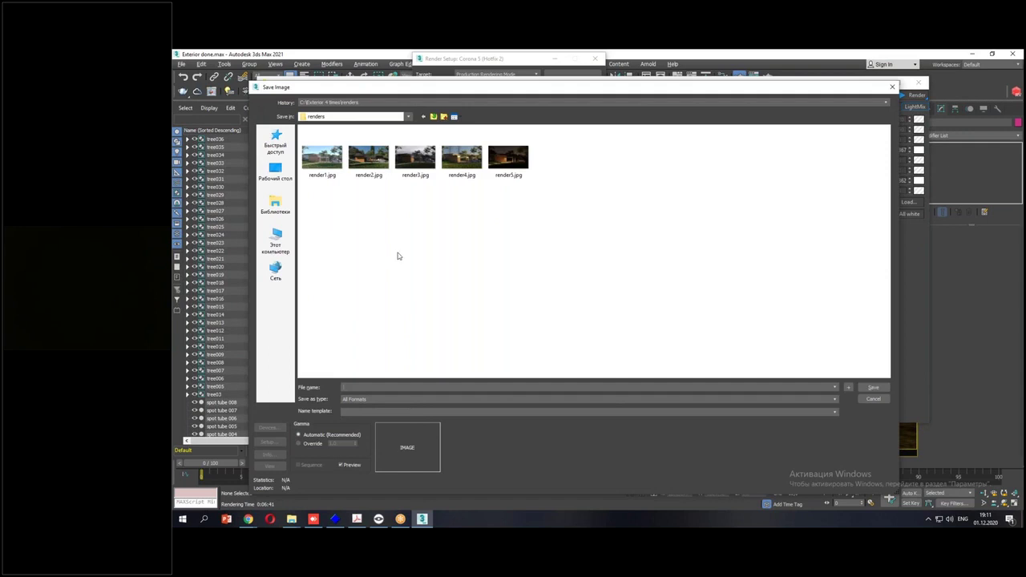
double_click(416, 159)
click(623, 291)
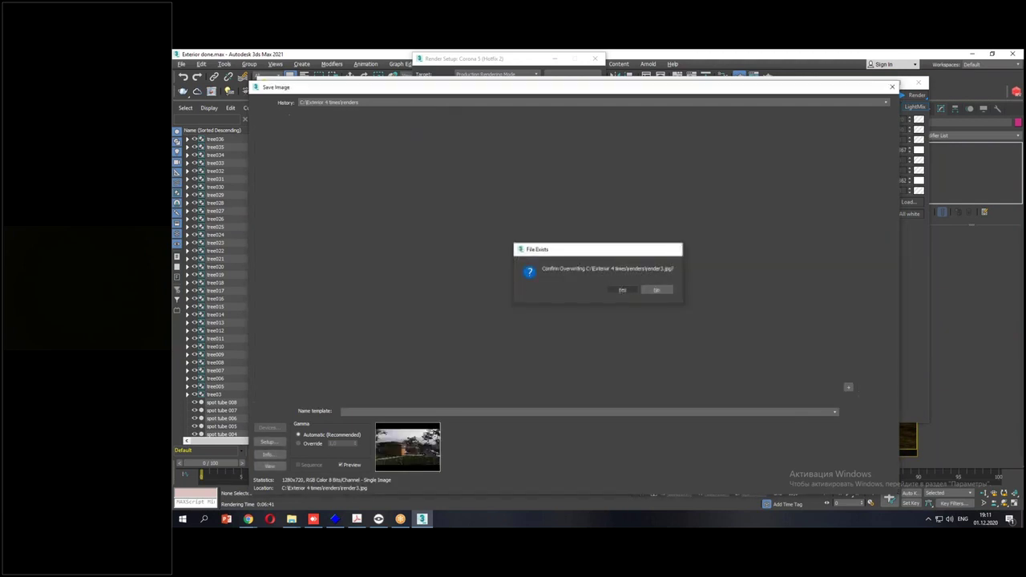
click(547, 342)
View the saved render3.jpg from the renders folder of Exterior 4 times, then put the viewer and folder window away.
mouse_move(291, 519)
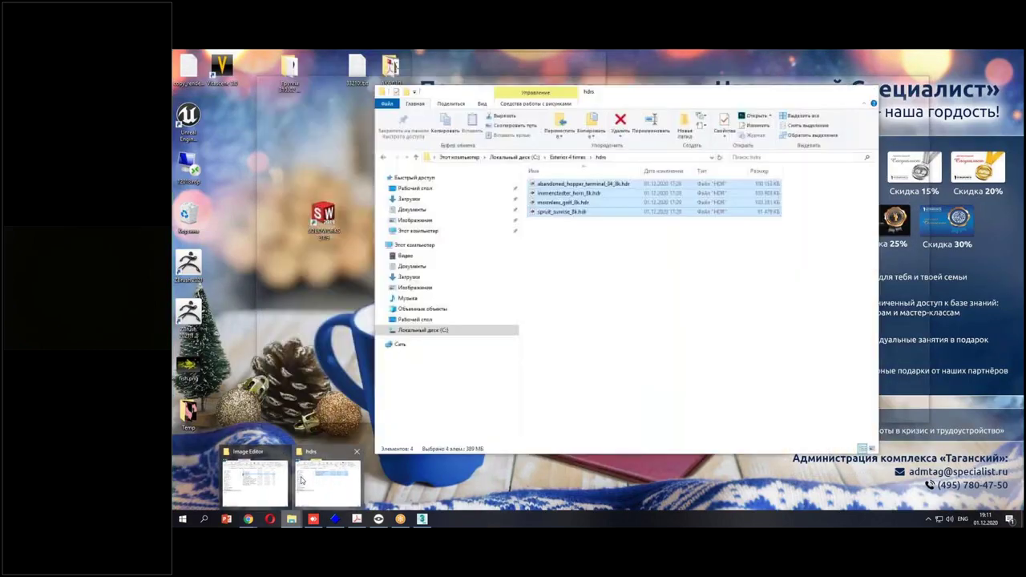
click(327, 483)
click(553, 158)
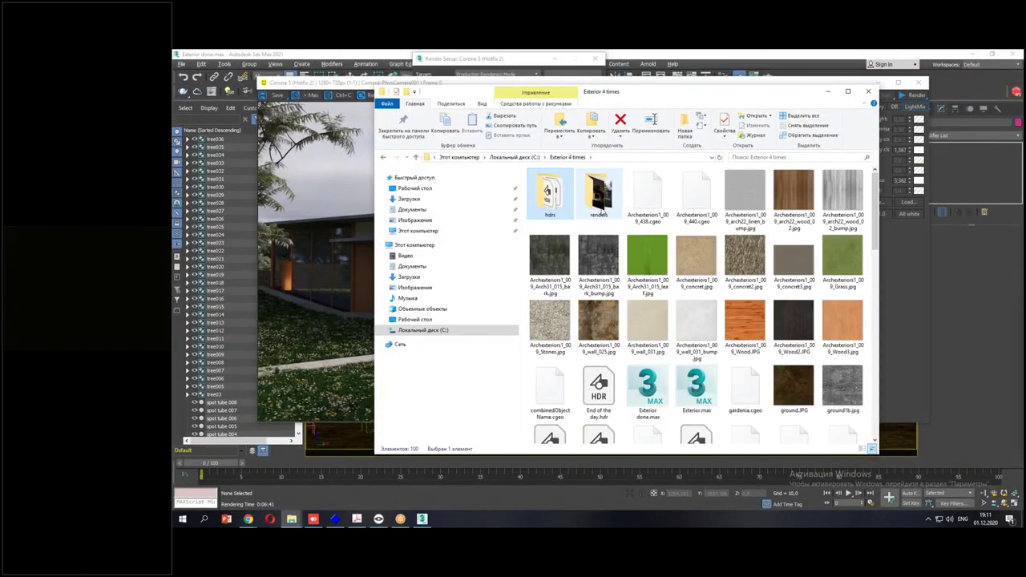
double_click(618, 185)
click(658, 186)
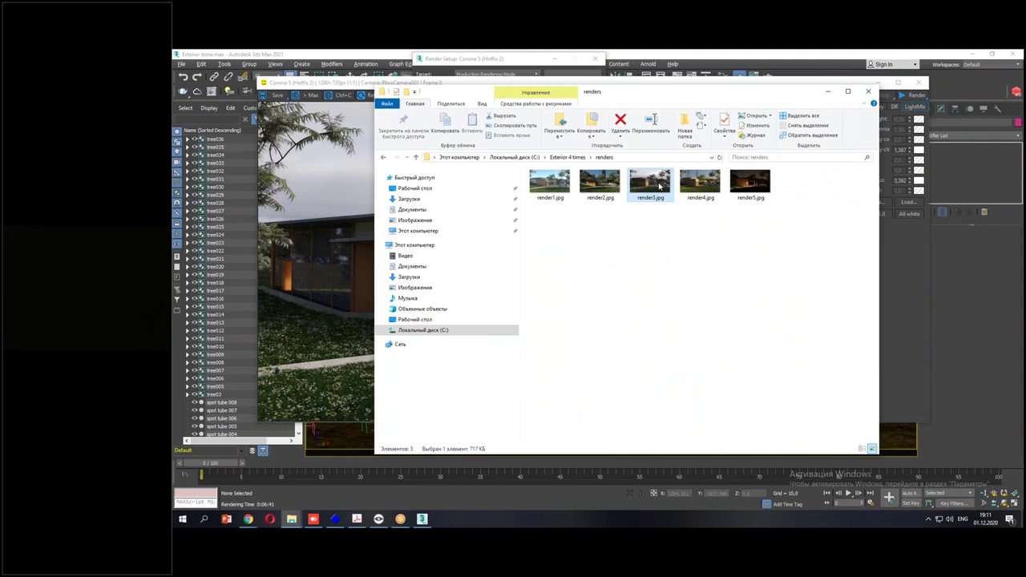
double_click(667, 191)
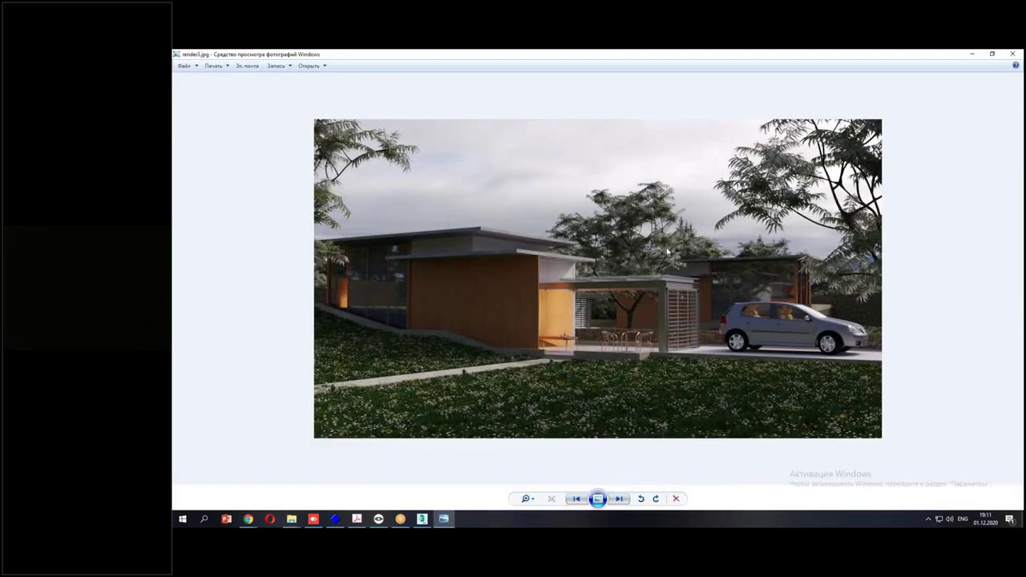
click(1015, 53)
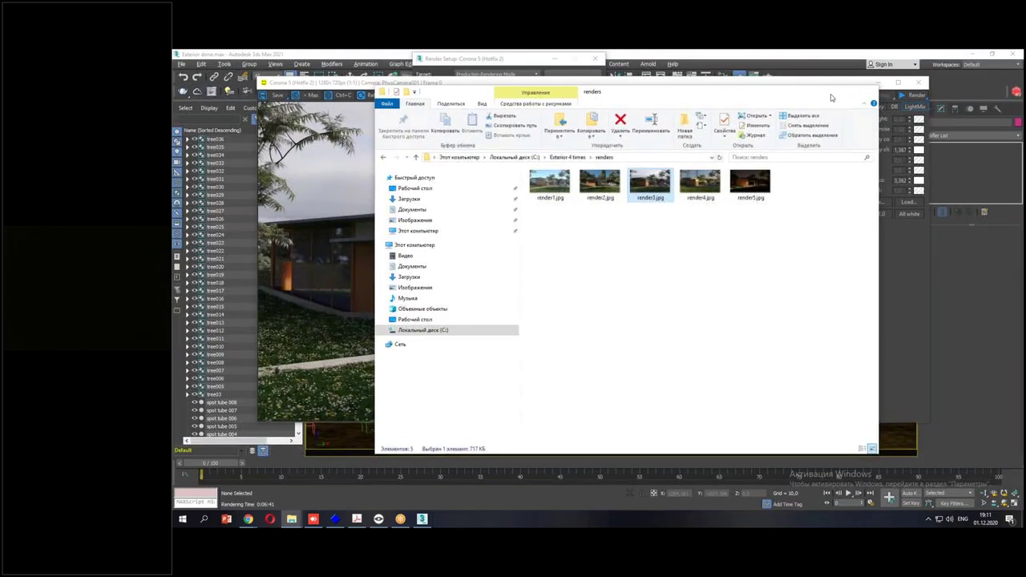
click(864, 88)
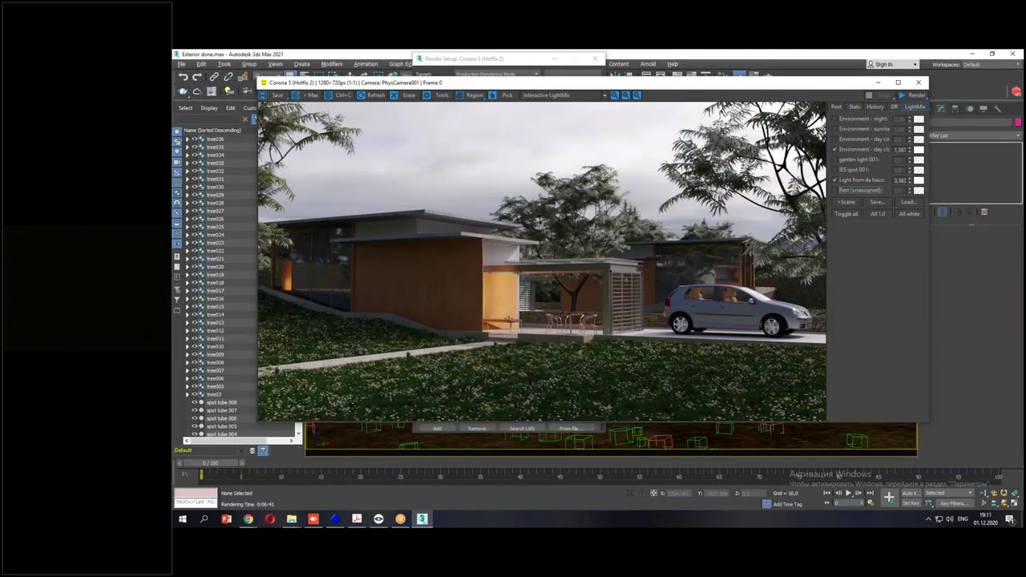
In LightMix, replace Environment - day cl with Environment - night and enable IES spot 001, Rest (unassigned) and garden light 001.
click(835, 149)
click(835, 119)
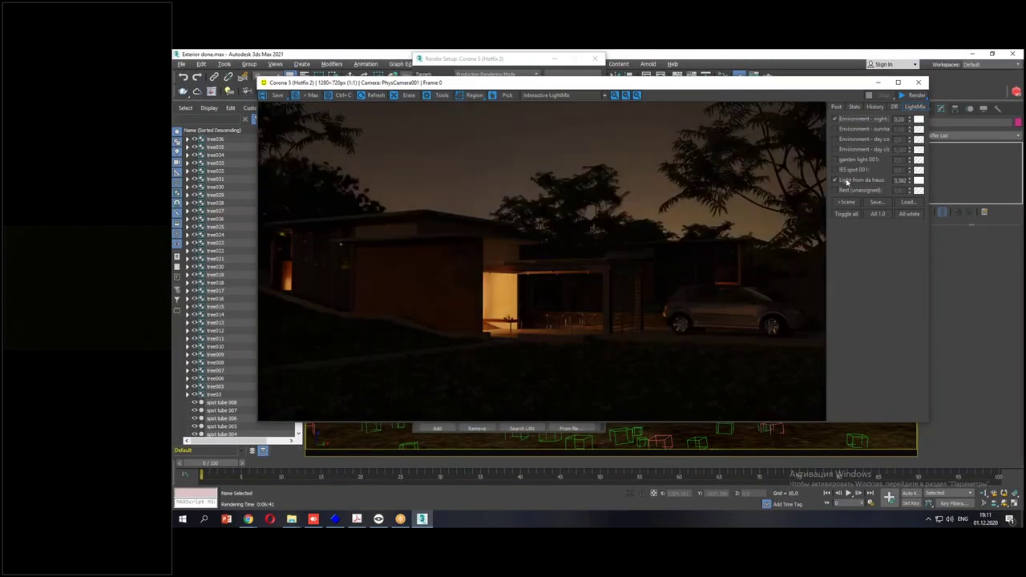
click(835, 119)
click(835, 119)
click(835, 169)
click(835, 190)
click(836, 160)
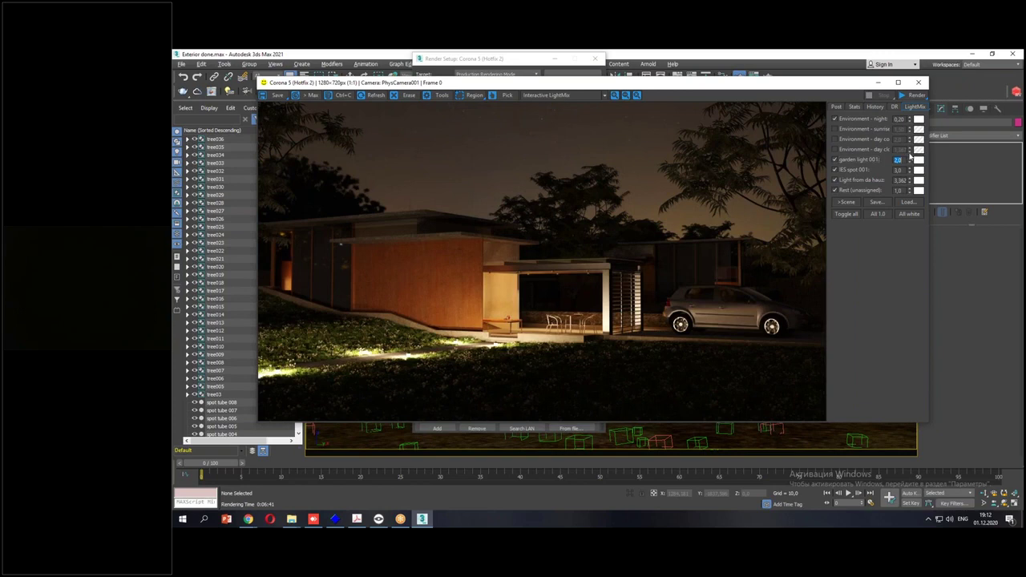
Set the LightMix intensities to 0,786 for garden light 001, 2,205 for IES spot 001 and 2,712 for Light from da haus.
drag(912, 163, 915, 252)
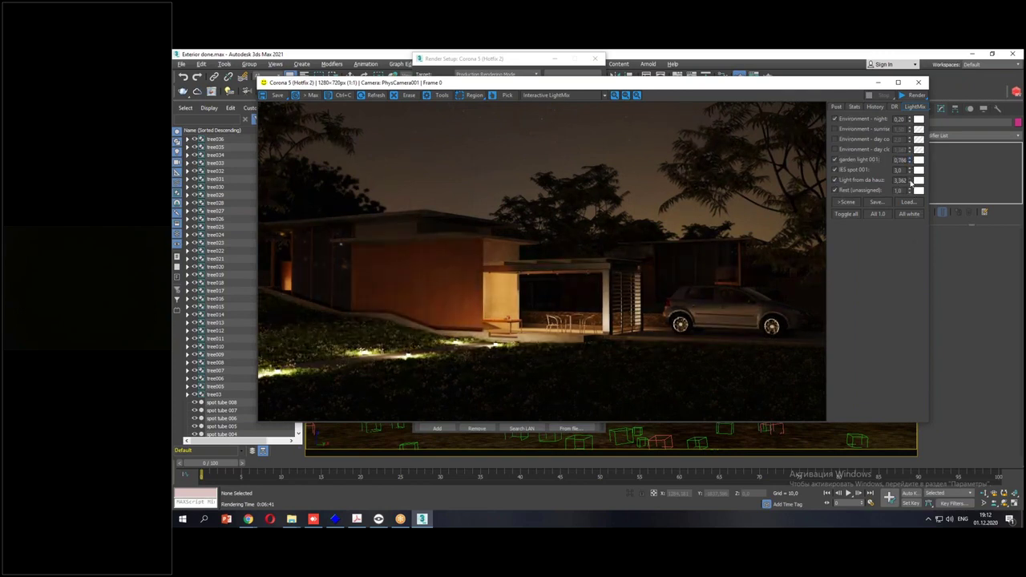
mouse_move(911, 180)
mouse_down()
mouse_move(909, 314)
mouse_move(914, 180)
mouse_up()
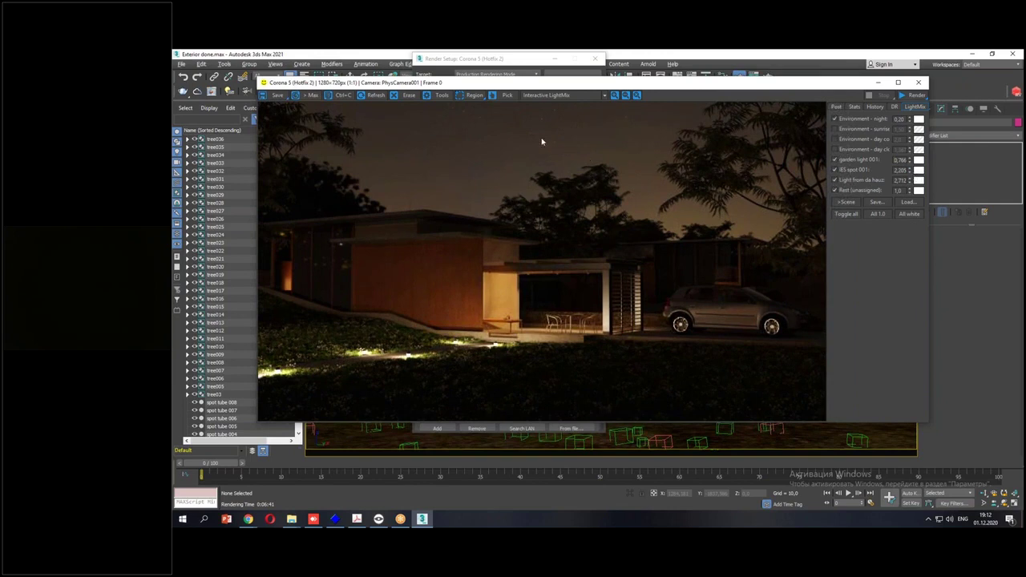
Save the render with its LightMix data as a Corona EXR file named CXR in the renders folder.
click(275, 96)
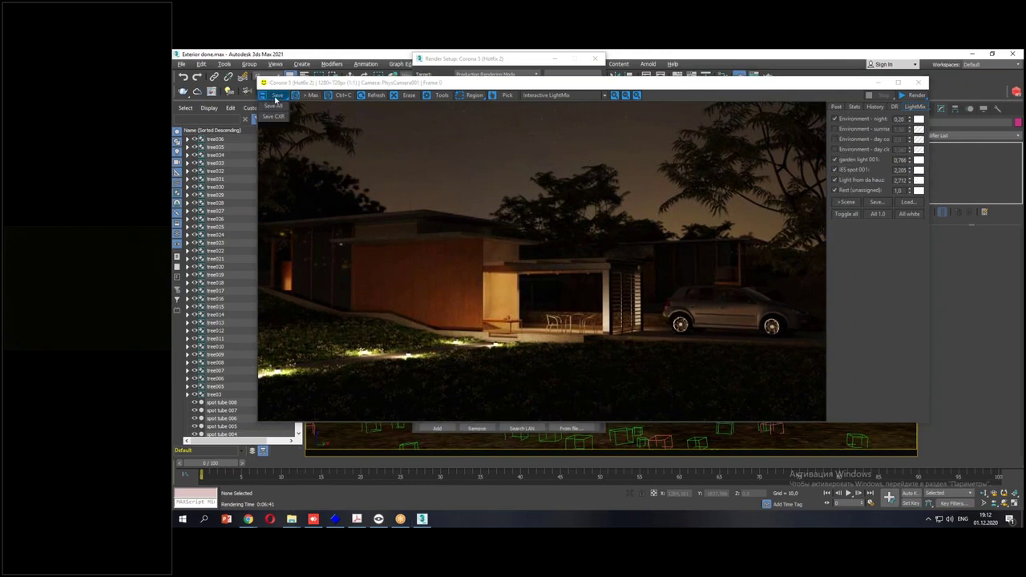
click(277, 118)
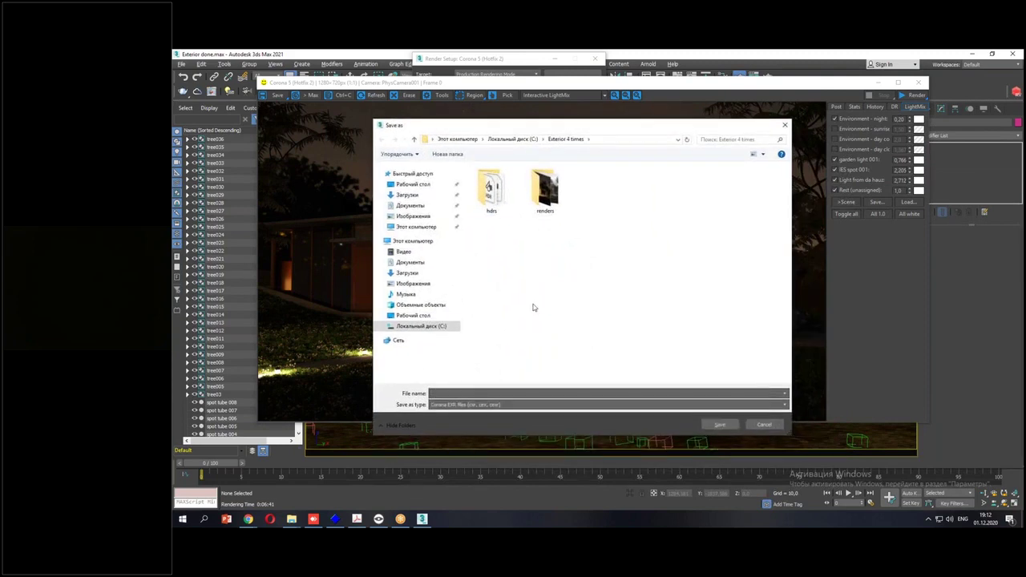
double_click(540, 193)
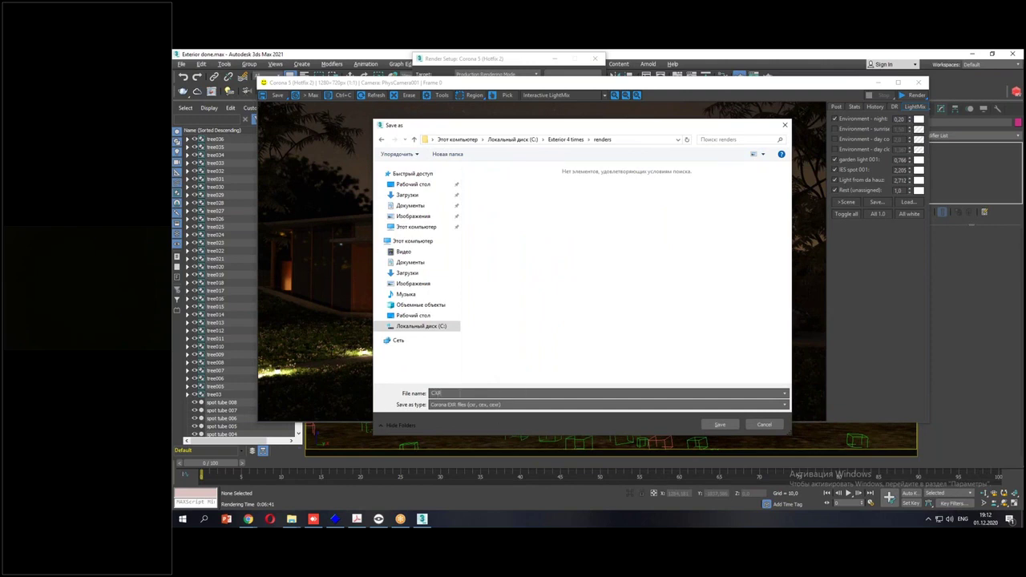
click(720, 424)
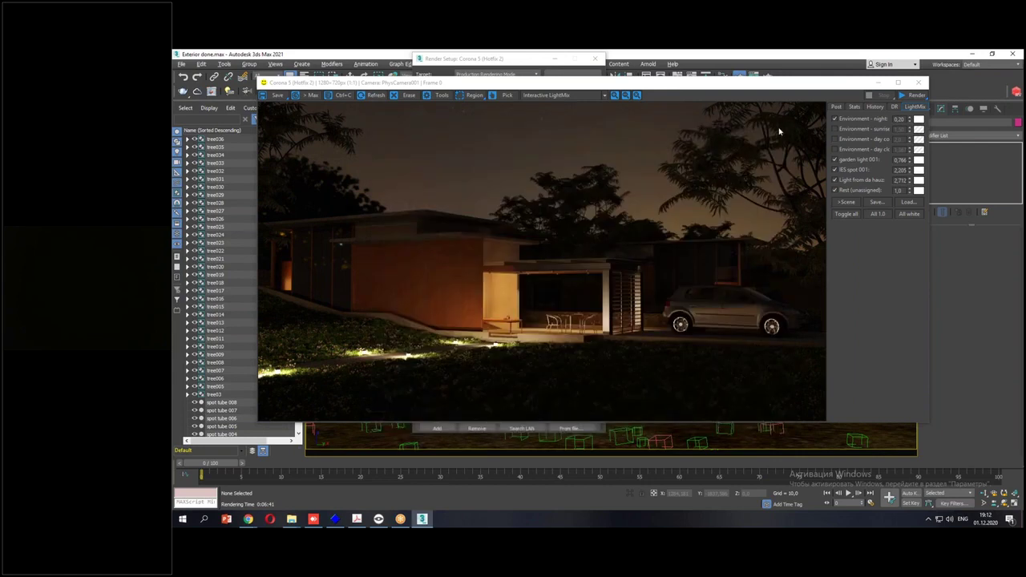
Look at the renders folder to check for the saved CXR file, then minimize the folder window.
drag(773, 85, 784, 108)
mouse_move(294, 522)
click(359, 462)
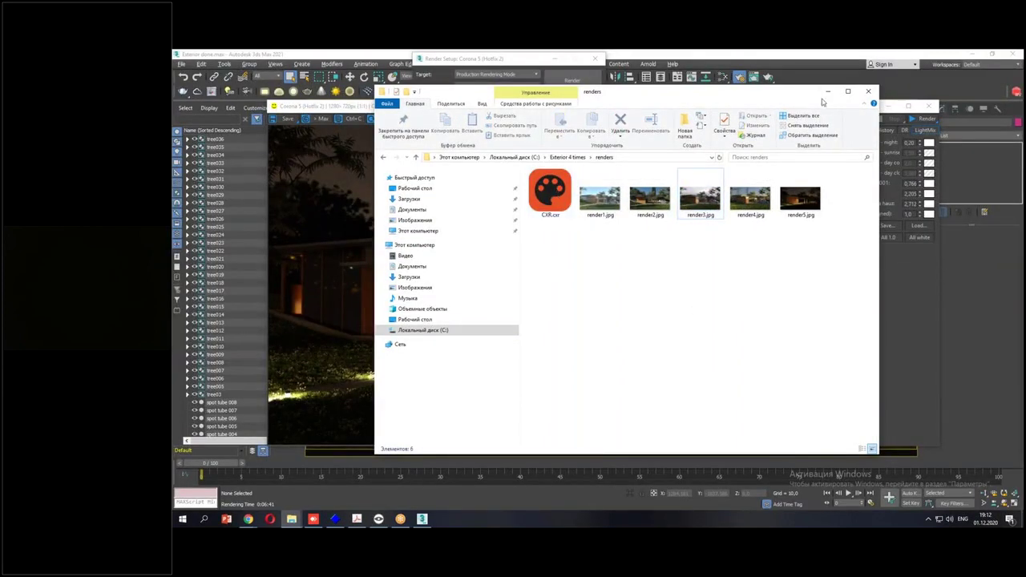
click(828, 91)
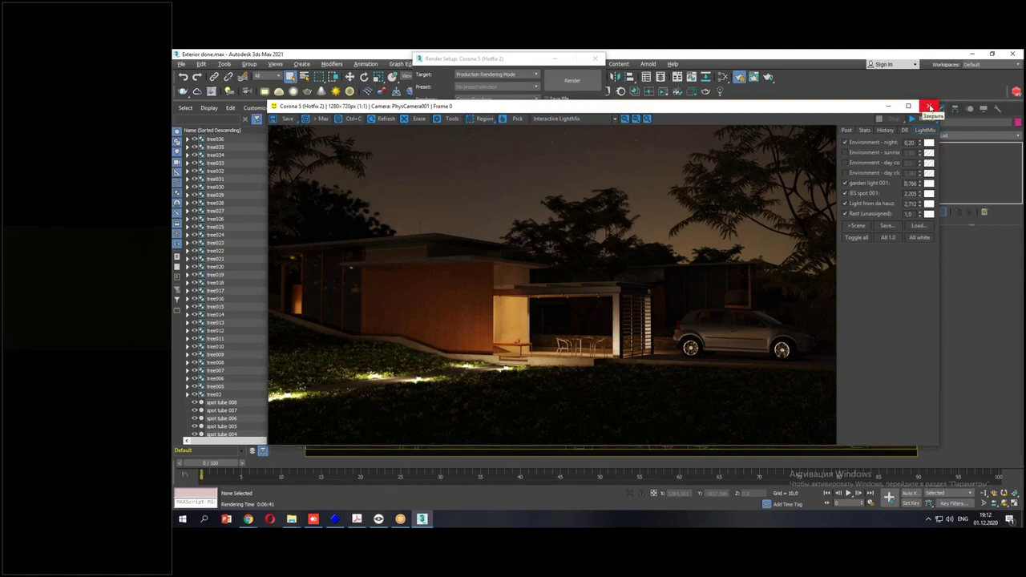
Save the house scene with the frame buffer and Render Setup closed, and reset to an empty untitled scene.
click(930, 107)
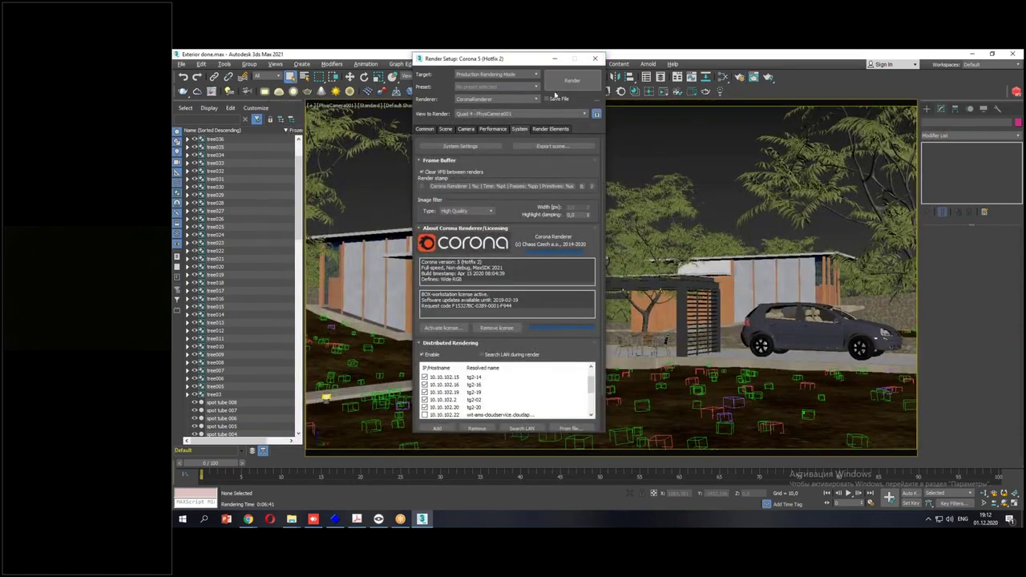
click(595, 59)
click(182, 63)
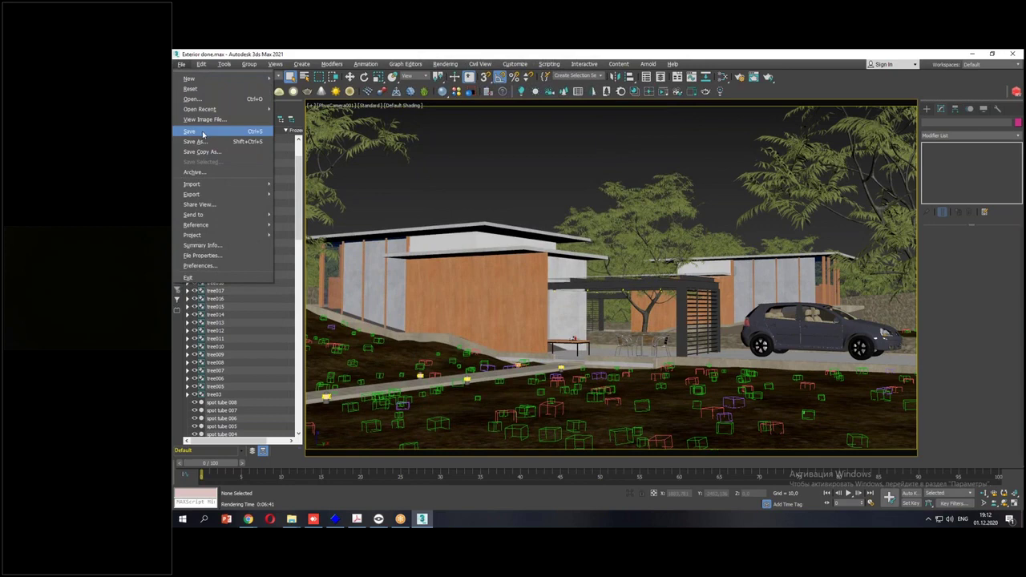
click(203, 132)
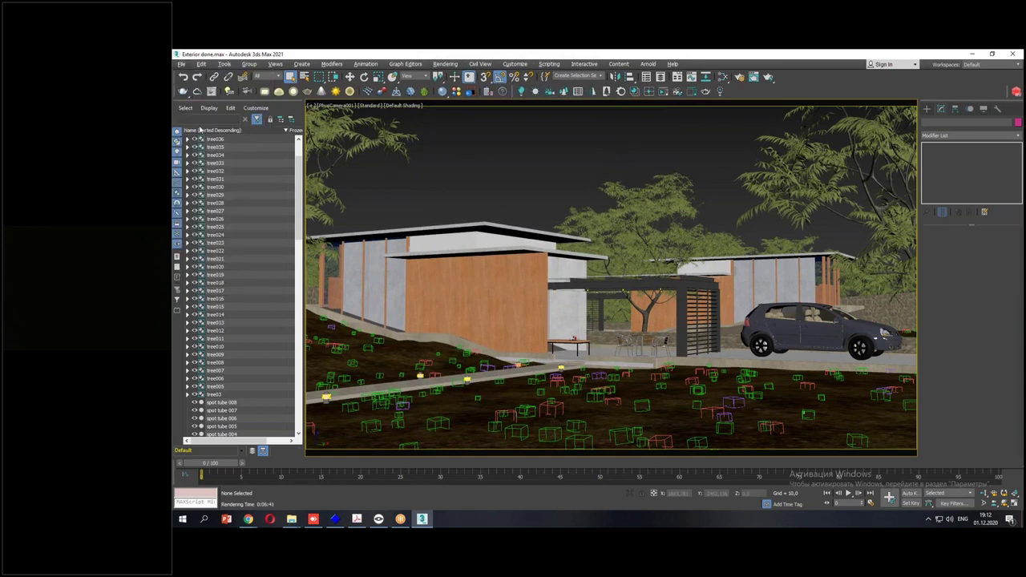
click(569, 295)
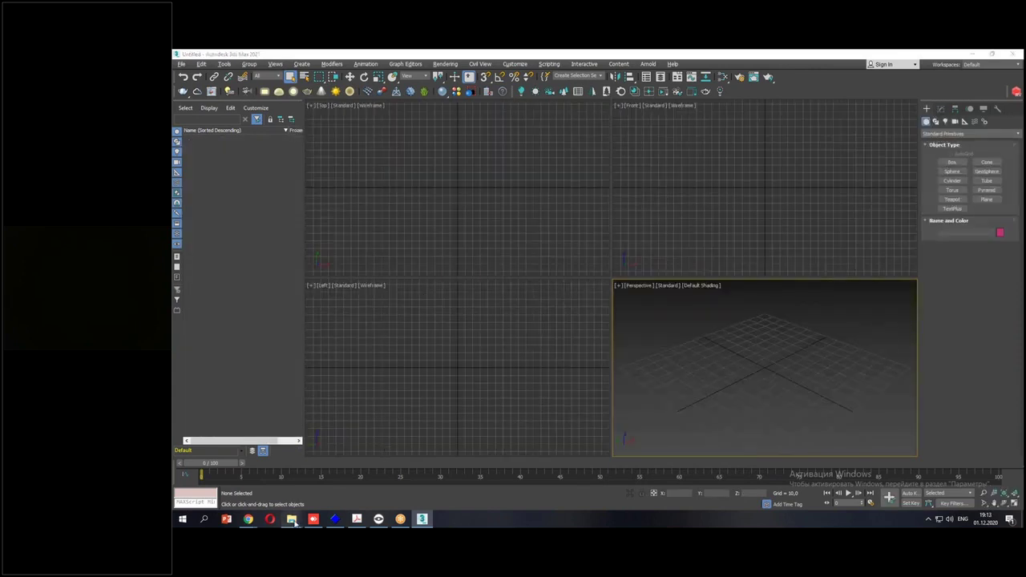
Delete render5.jpg from the renders folder.
mouse_move(295, 521)
click(308, 492)
click(798, 205)
key(Delete)
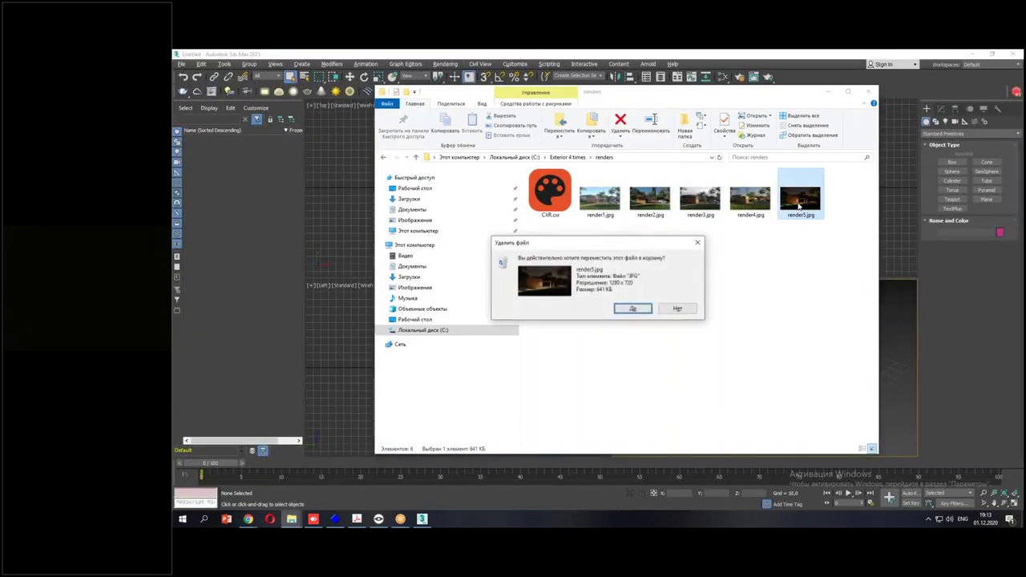
click(633, 309)
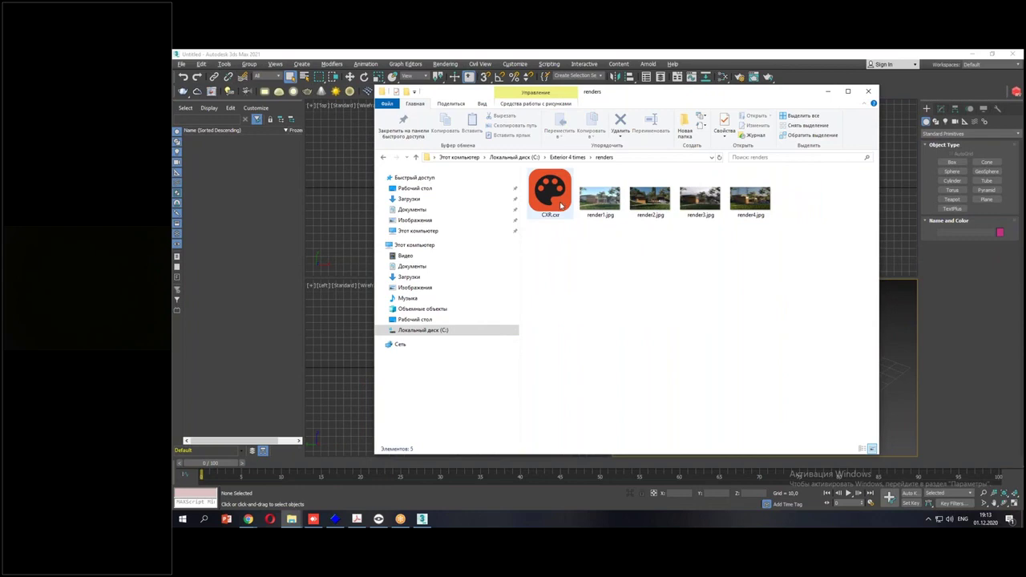
Open CXR.cxr from the renders folder in Corona Image Editor.
click(632, 79)
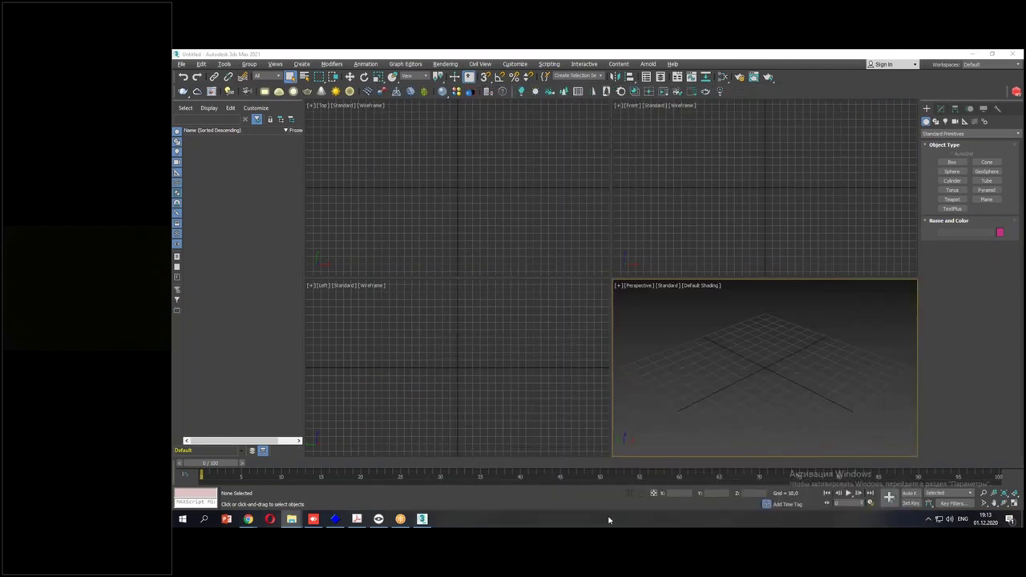
click(680, 319)
click(582, 217)
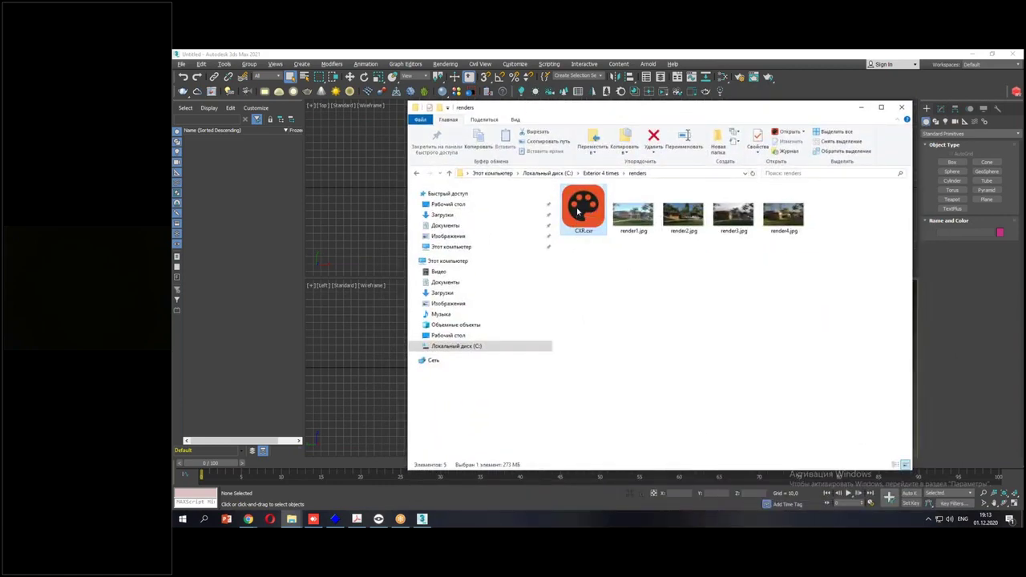
double_click(579, 212)
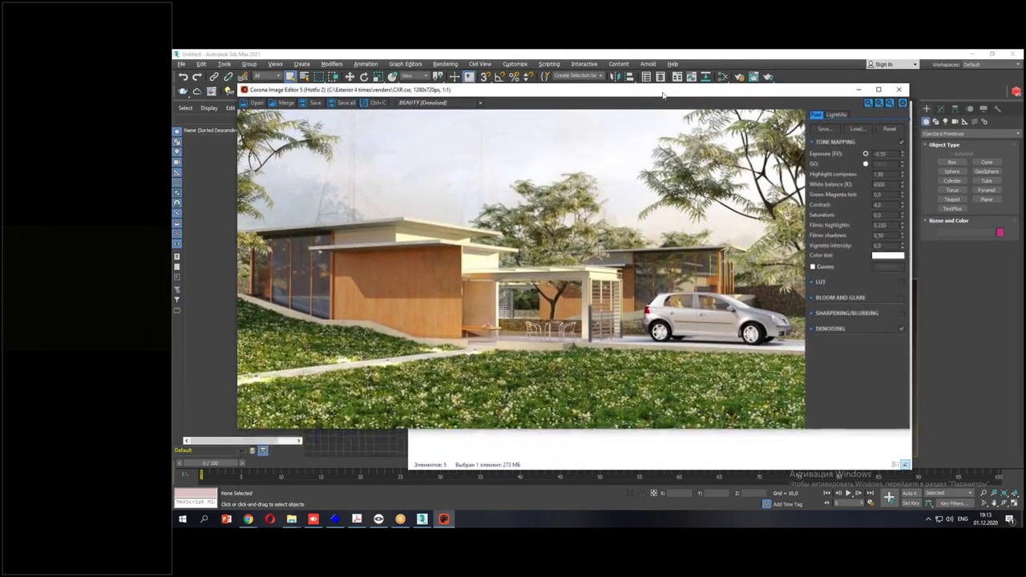
Close 3ds Max and enable Sharpening/Blurring for the CXR render in Corona Image Editor.
click(1014, 54)
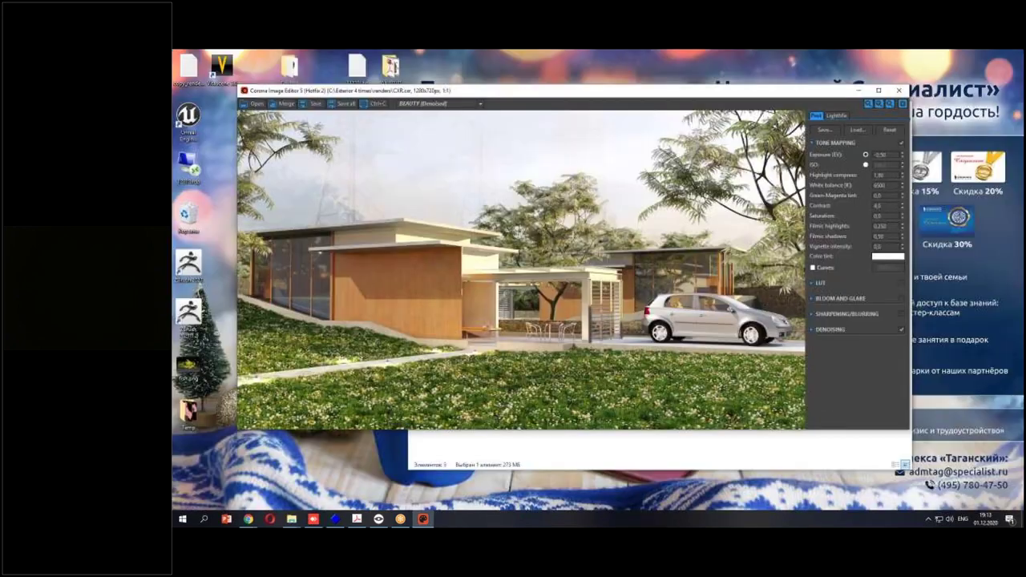
drag(714, 94, 776, 100)
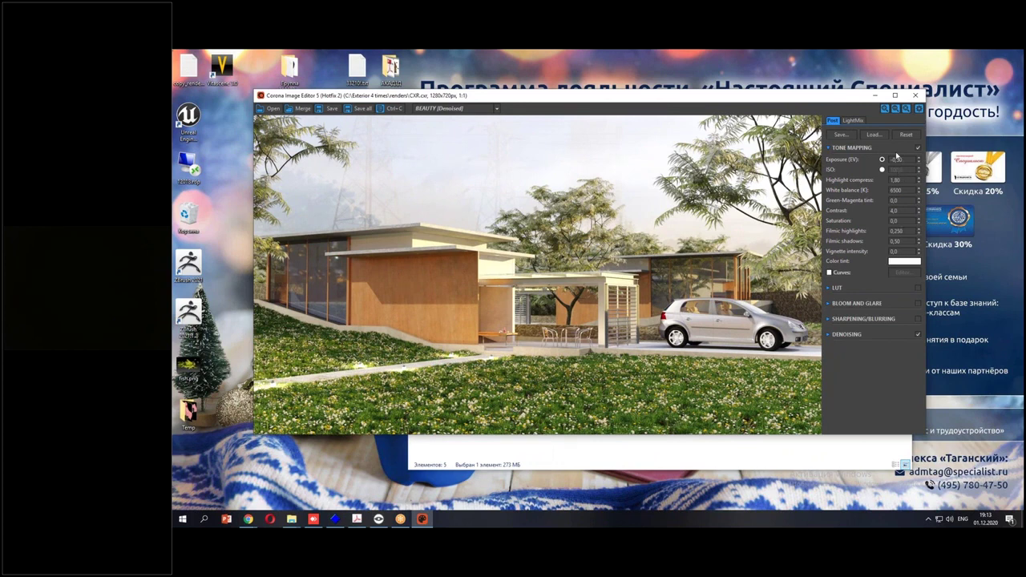
click(835, 322)
click(918, 319)
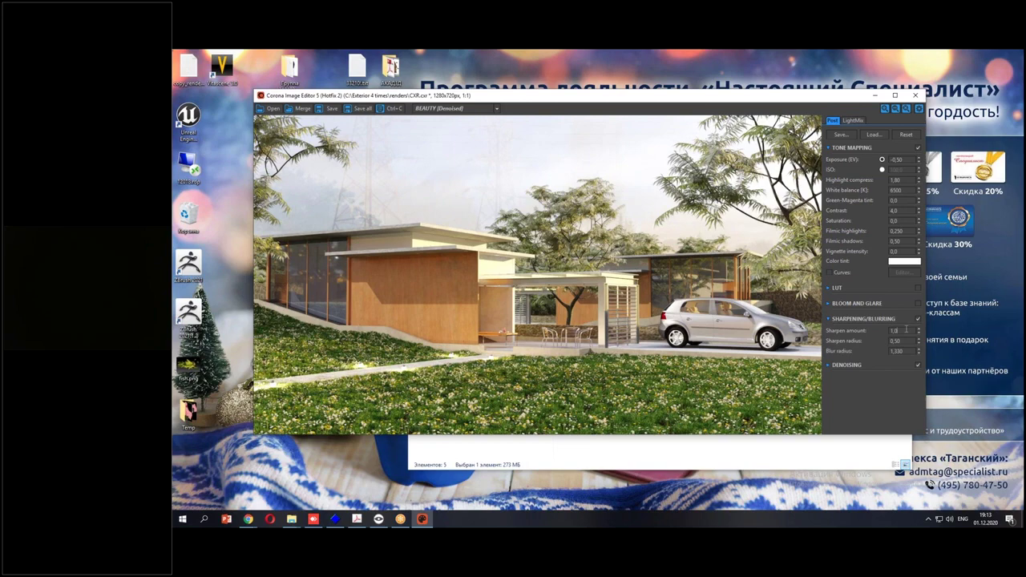
Preview the sunrise, contrast day and cloudy day environments separately in LightMix, and switch all the environment lights off.
click(851, 122)
click(829, 138)
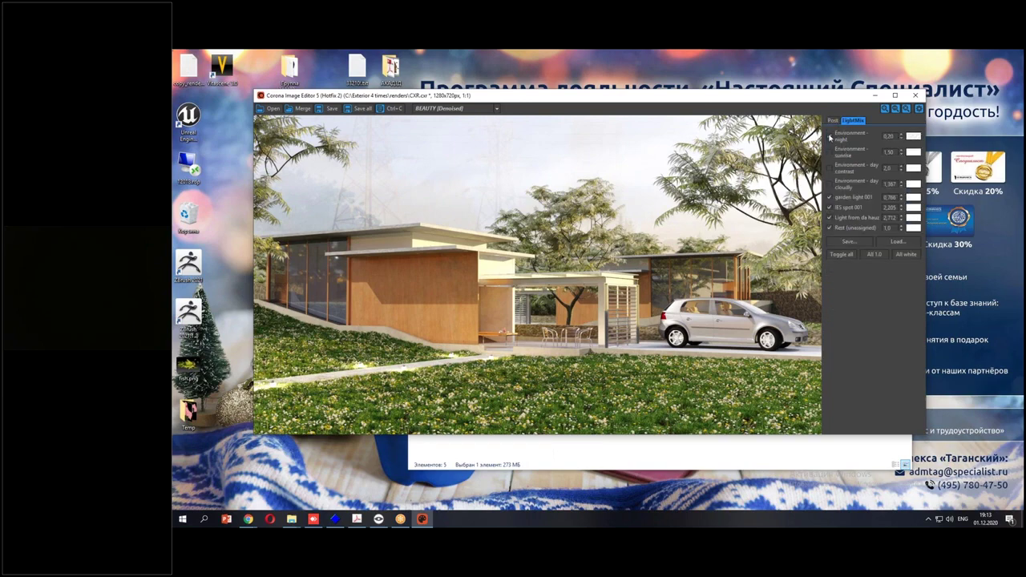
click(830, 153)
click(830, 154)
click(830, 168)
click(830, 169)
click(830, 184)
click(830, 184)
click(829, 168)
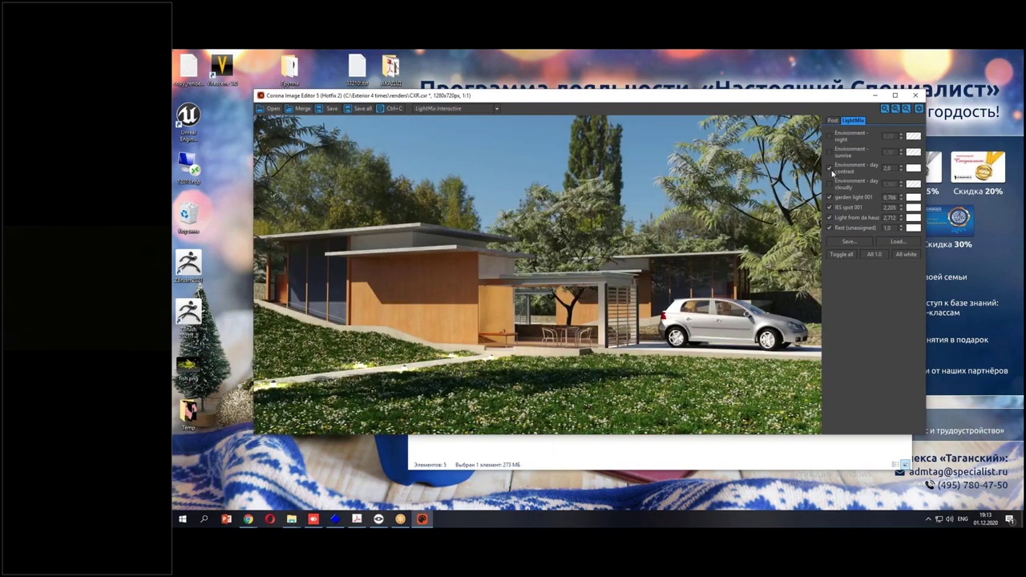
click(830, 168)
Enable the night environment at intensity 0.460 and set garden light 001 to 0.699 in LightMix.
click(830, 138)
drag(900, 138, 901, 131)
drag(901, 198, 902, 200)
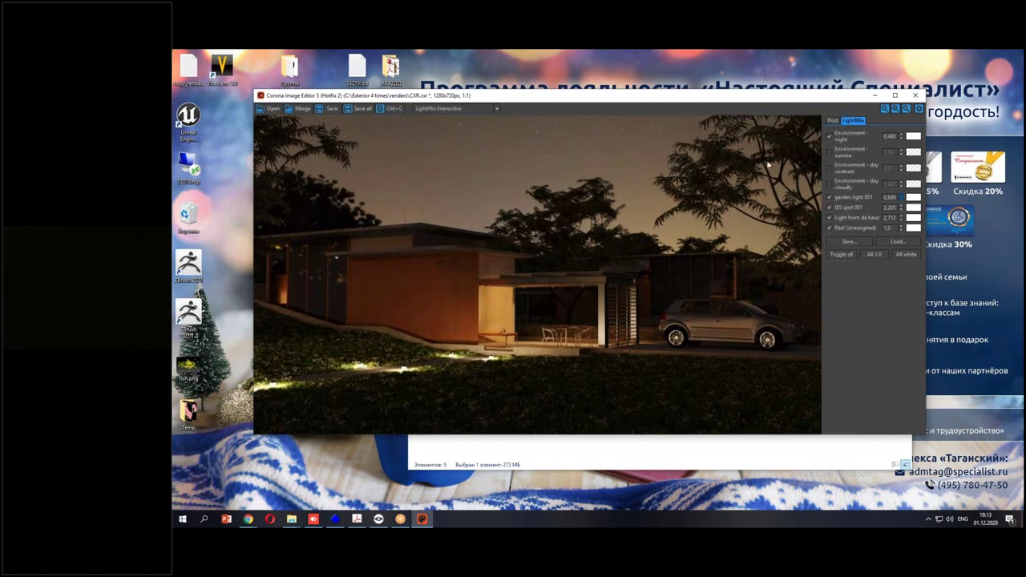
Save the night variant as a JPEG named render5.jpg in the renders folder.
click(330, 108)
click(385, 308)
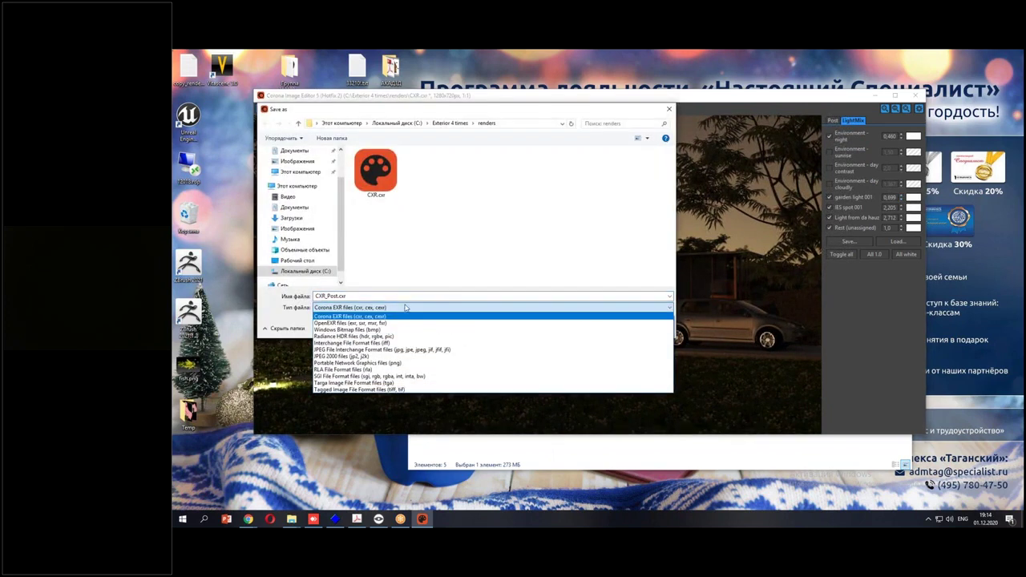
click(401, 349)
click(545, 166)
click(332, 296)
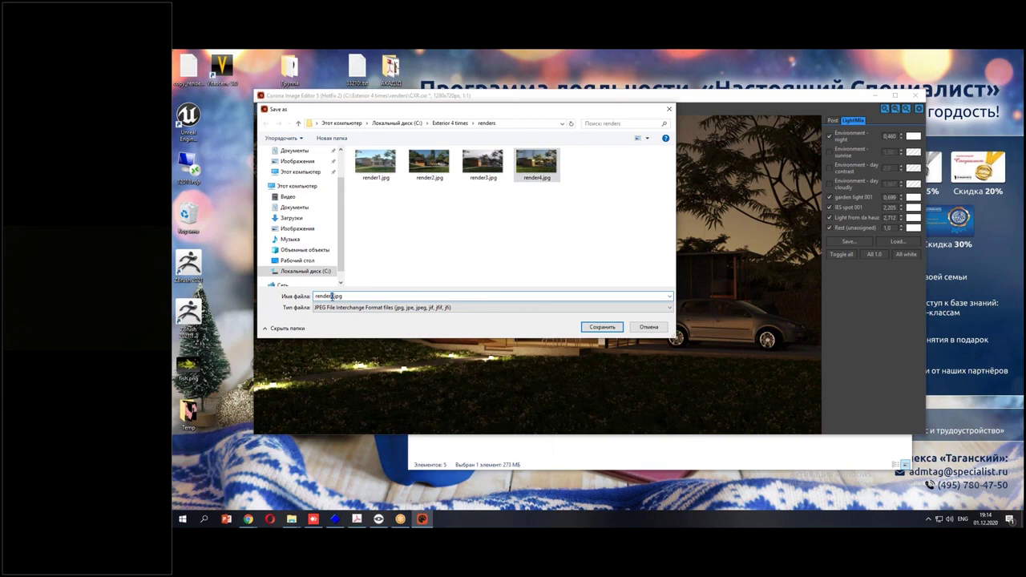
text(5)
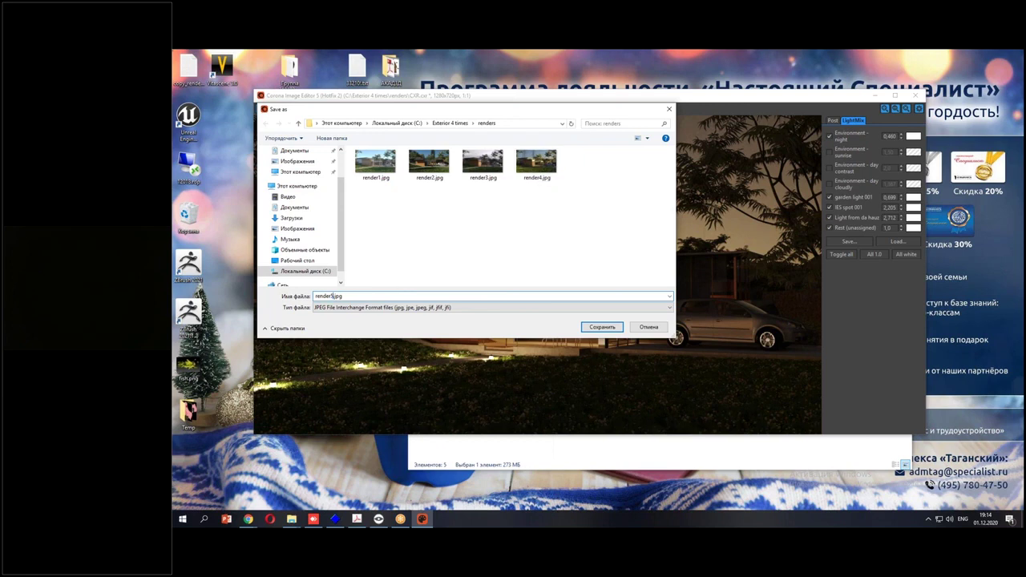
key(Return)
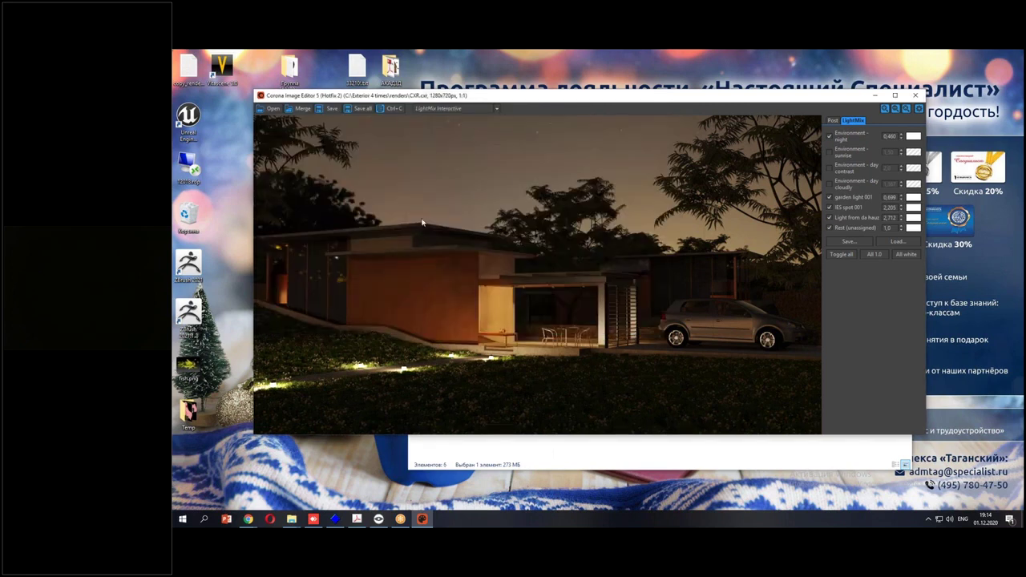
Switch the LightMix environment from night to day contrast and set its intensity to 2.198.
click(830, 137)
click(830, 152)
click(830, 152)
click(830, 168)
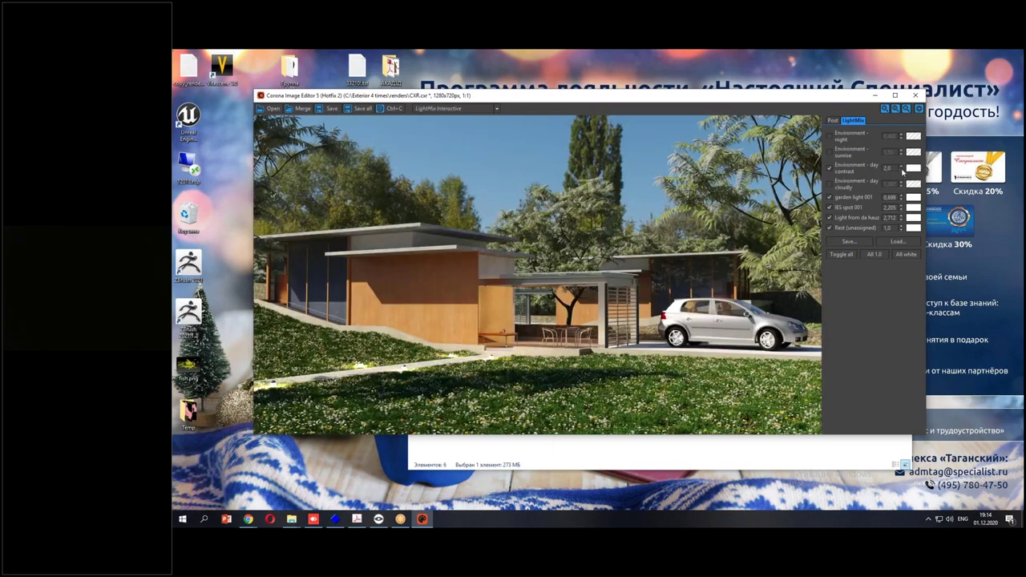
drag(902, 168, 899, 151)
Save the contrast day variant as a JPEG, overwriting render2.jpg in the renders folder.
click(330, 108)
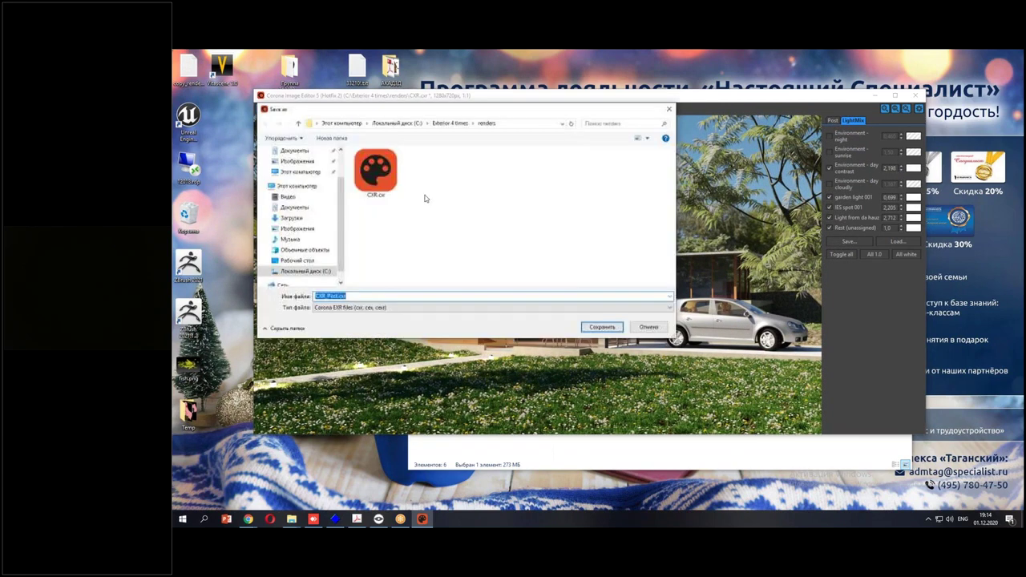
click(396, 309)
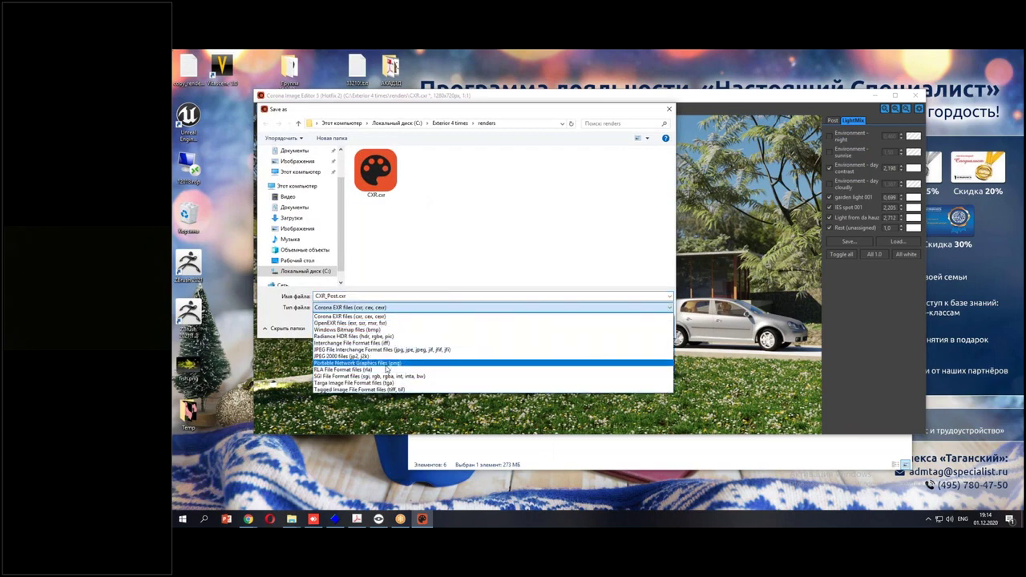
click(387, 349)
double_click(429, 163)
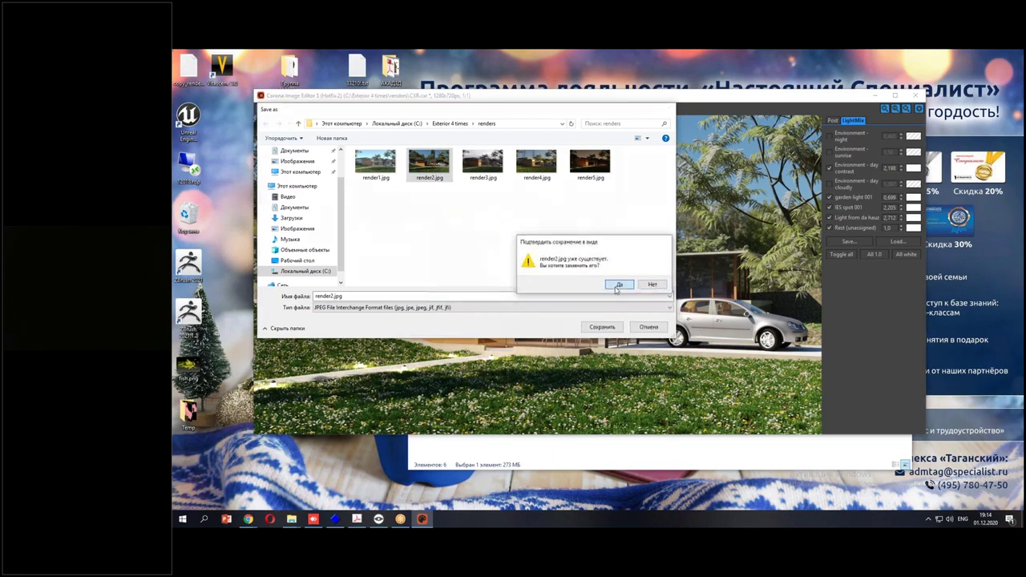
click(617, 285)
Turn off the day contrast environment, preview the cloudy day environment, and enable the sunrise environment.
click(830, 168)
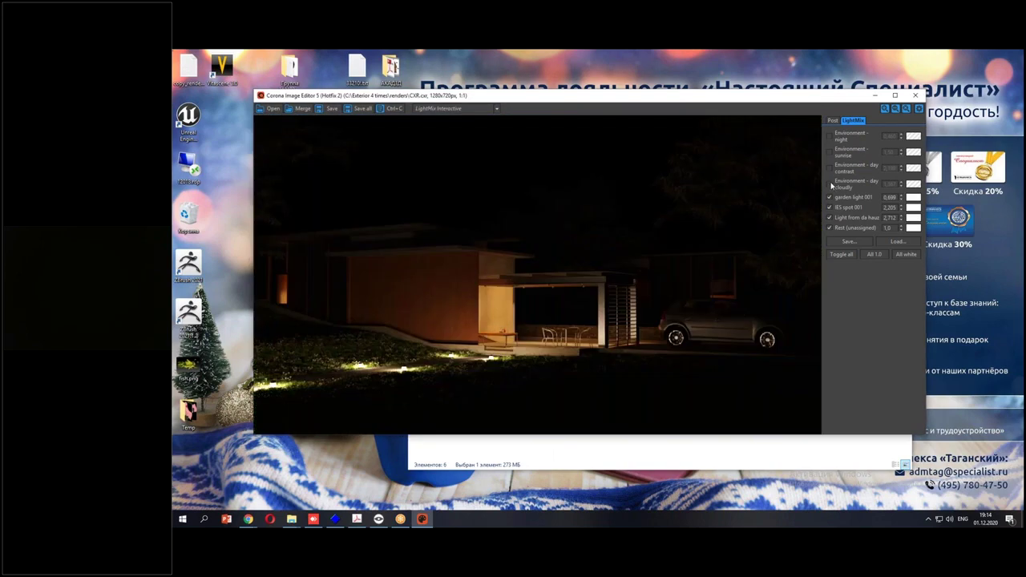
click(830, 183)
click(829, 183)
click(830, 151)
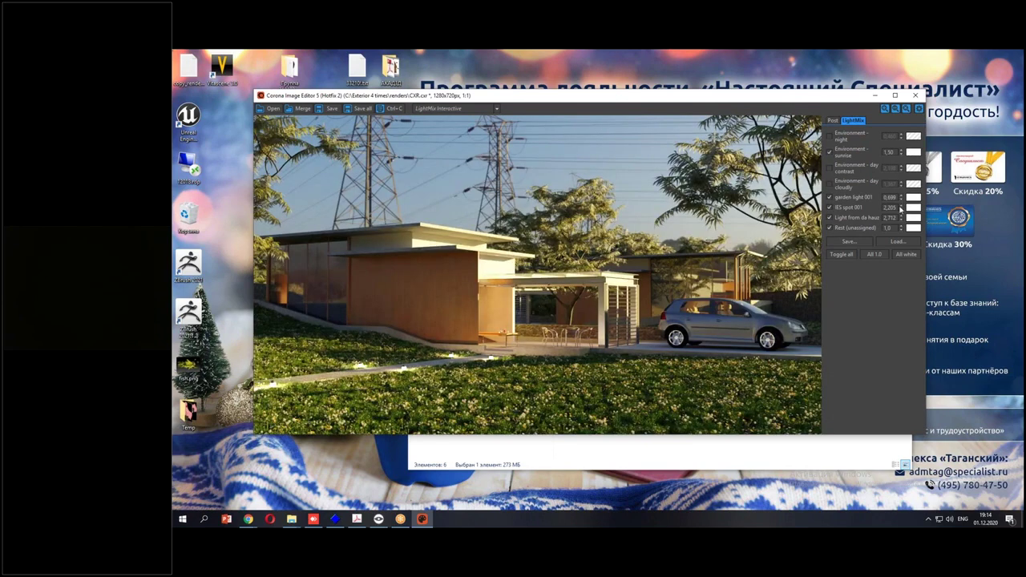
Disable the IES spot 001, garden light 001 and Rest layers, and set Light from da haus to 1.836.
click(830, 207)
click(830, 196)
click(830, 228)
drag(905, 218, 903, 233)
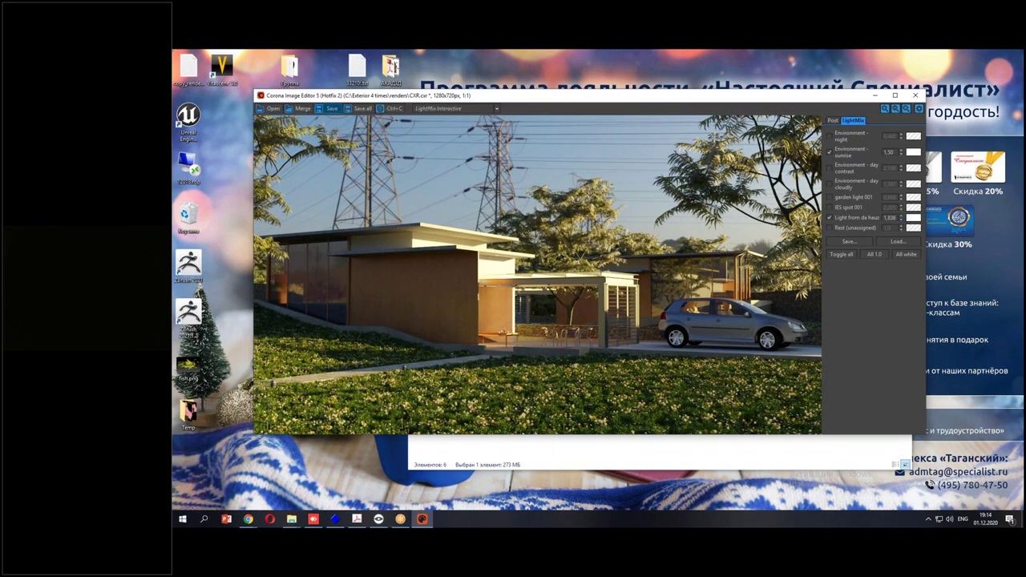
Save the sunrise variant as a JPEG, overwriting render4.jpg, and close Corona Image Editor.
click(330, 109)
click(424, 307)
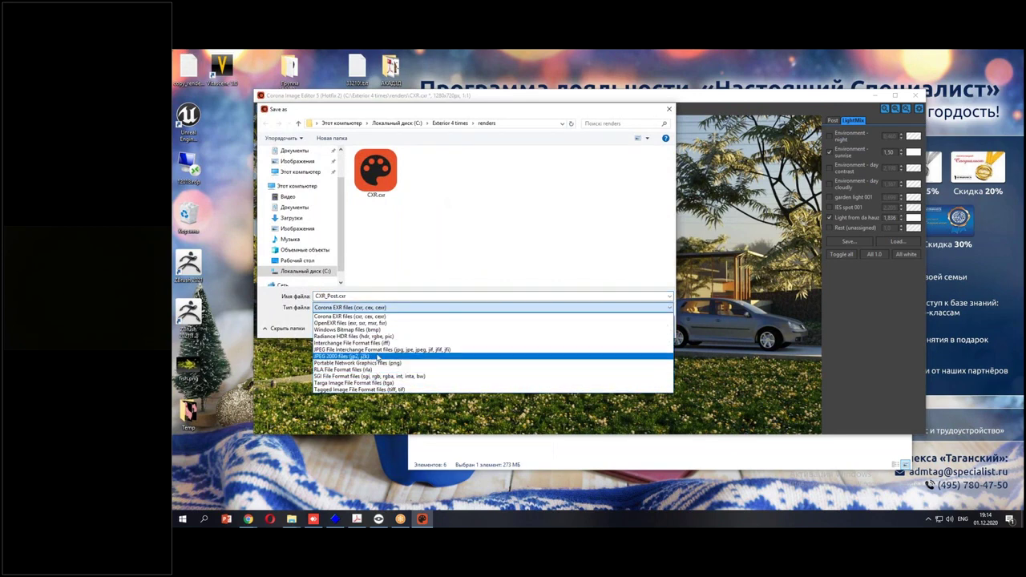
click(377, 351)
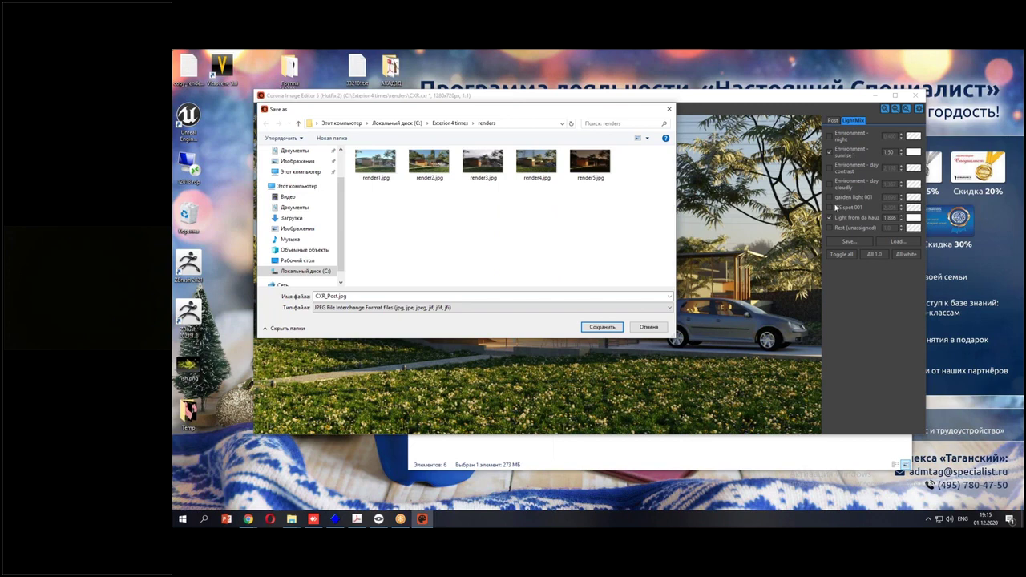
drag(599, 112, 626, 157)
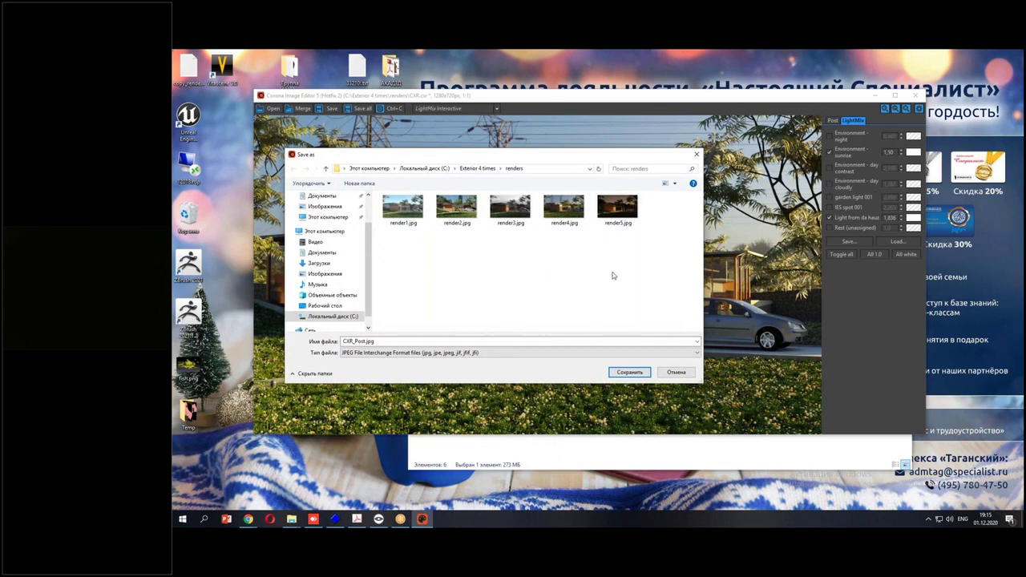
double_click(564, 208)
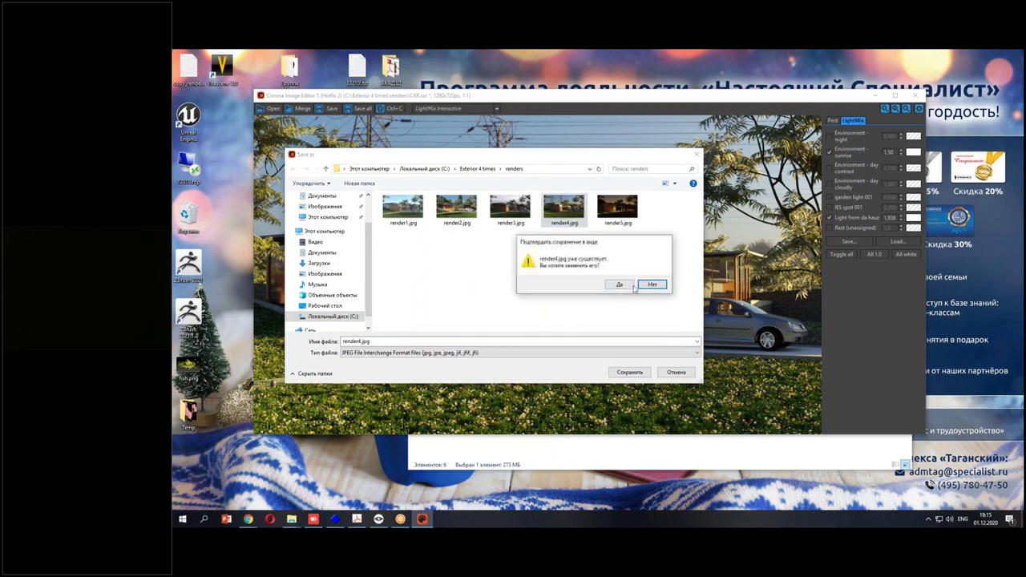
click(617, 285)
click(916, 95)
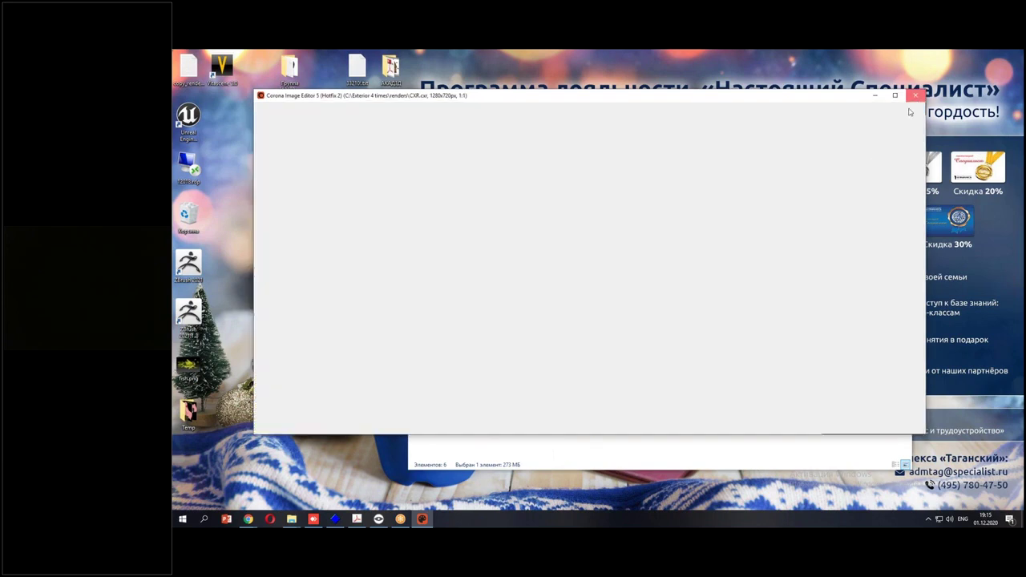
Open render2.jpg from the renders folder, compare it with the other saved variants, and close the photo viewer.
double_click(683, 215)
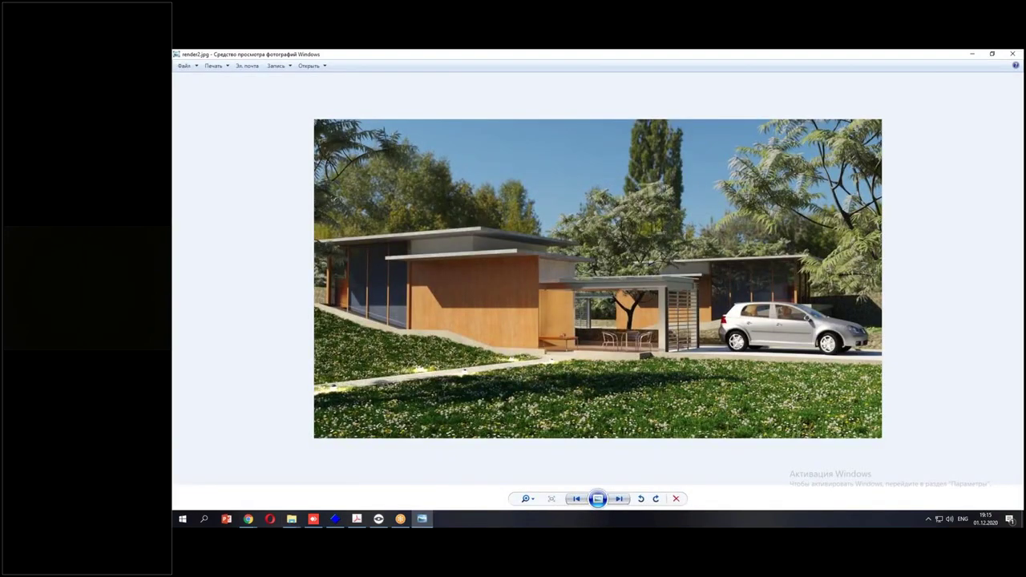
key(Right)
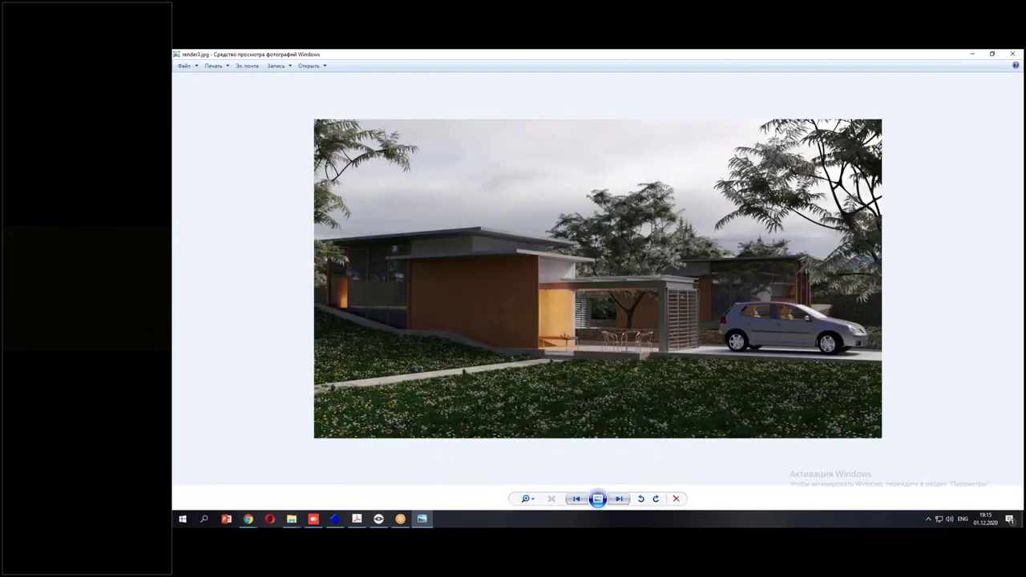
key(Right)
key(Right)
key(Left)
key(Right)
key(Left)
key(Right)
key(Left)
key(Left)
click(1010, 54)
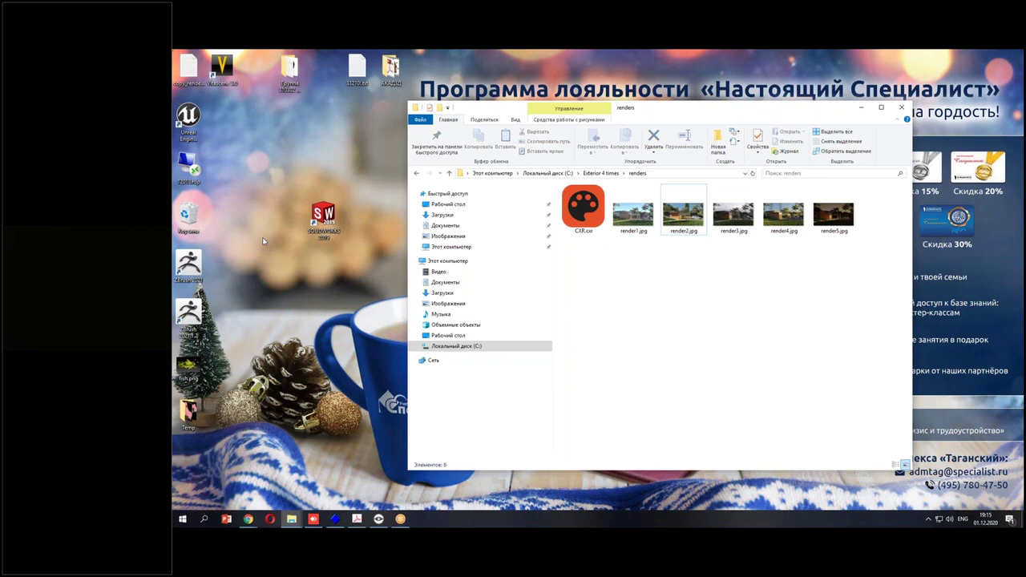
Select render2.jpg to render5.jpg, open render1.jpg instead, and draw temporary annotations over its sky and house.
drag(659, 185, 879, 255)
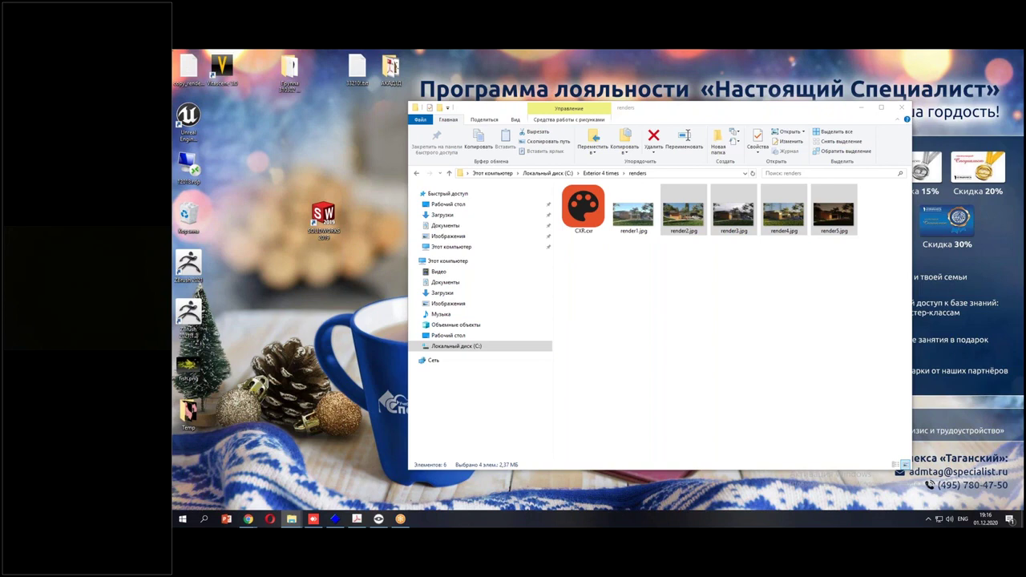
double_click(634, 212)
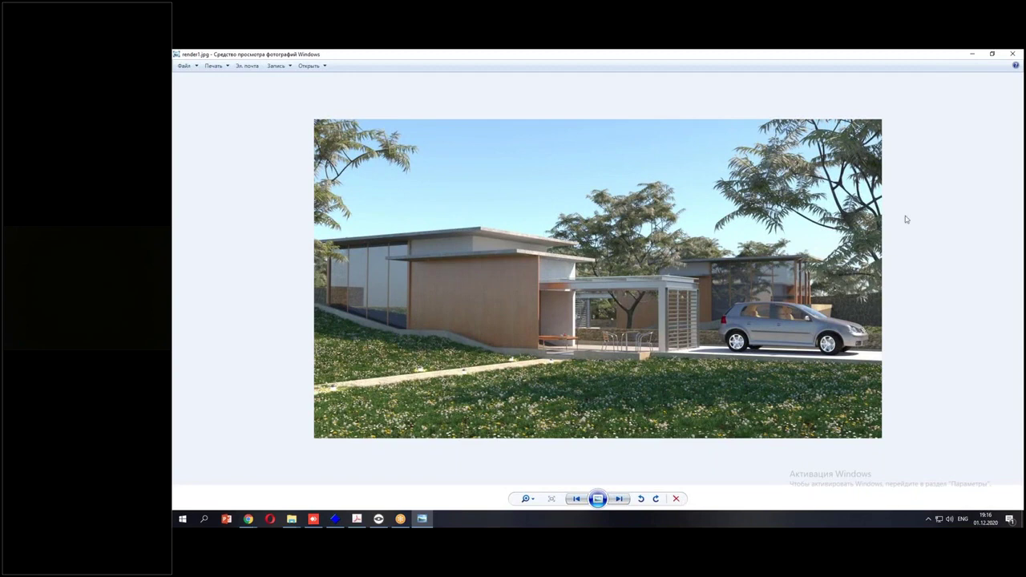
mouse_move(343, 181)
mouse_down()
mouse_move(705, 211)
mouse_move(439, 233)
mouse_move(890, 270)
mouse_up()
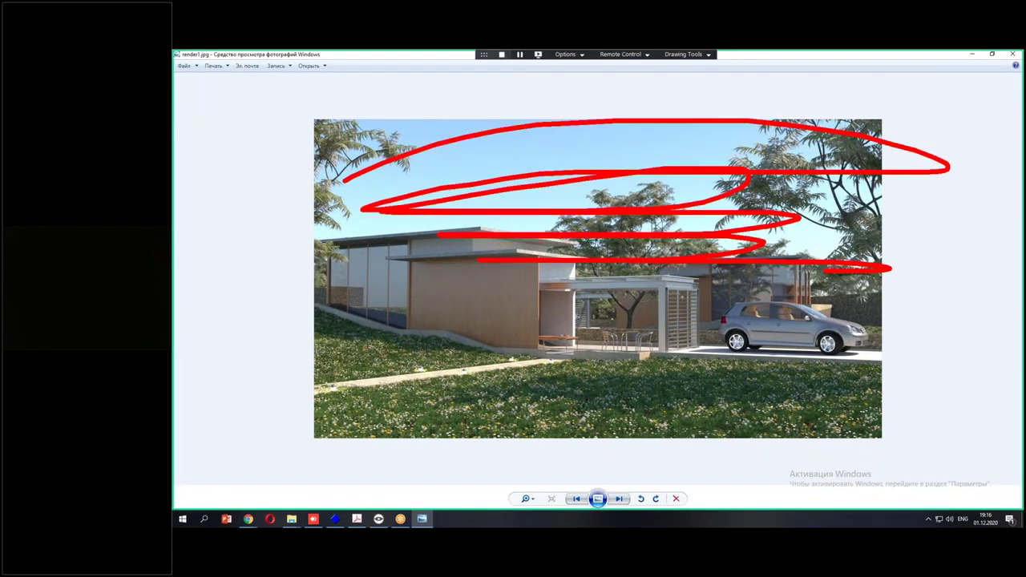
mouse_move(327, 280)
mouse_down()
mouse_move(381, 219)
mouse_move(449, 221)
mouse_move(583, 273)
mouse_move(692, 226)
mouse_move(805, 257)
mouse_move(945, 326)
mouse_move(954, 350)
mouse_up()
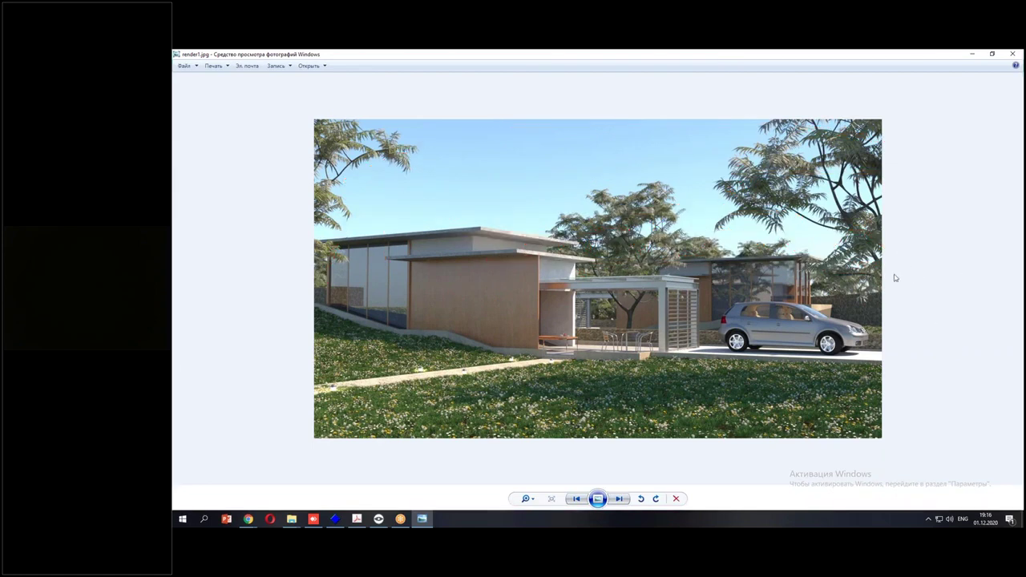
Browse from render1.jpg to render4.jpg and mark the two power pylons with temporary annotation strokes.
key(Right)
key(Right)
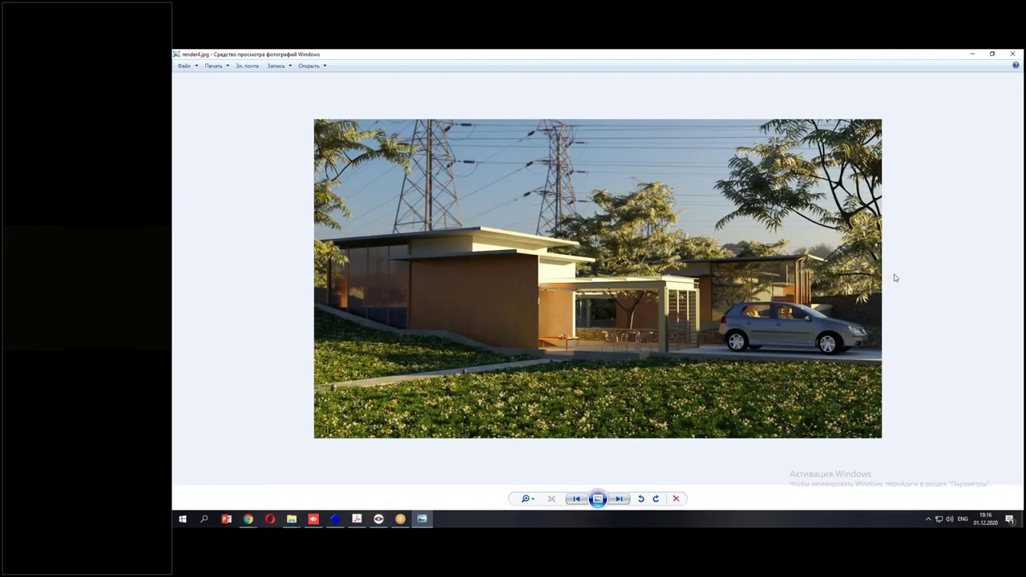
drag(549, 134, 530, 239)
mouse_move(562, 125)
mouse_down()
mouse_move(556, 238)
mouse_move(586, 218)
mouse_up()
mouse_move(417, 141)
mouse_down()
mouse_move(428, 237)
mouse_move(467, 247)
mouse_up()
drag(426, 153, 429, 268)
Leaf back and forth through the earlier renders to compare them with render4.jpg.
key(Left)
key(Right)
key(Left)
key(Left)
key(Left)
key(Right)
key(Right)
key(Right)
Mark the trees, glazing, carport and facade on render4.jpg with temporary strokes, and close the photo viewer.
mouse_move(577, 229)
mouse_down()
mouse_move(659, 233)
mouse_move(837, 271)
mouse_move(794, 140)
mouse_up()
drag(313, 156, 358, 312)
drag(583, 293, 690, 295)
drag(722, 295, 772, 292)
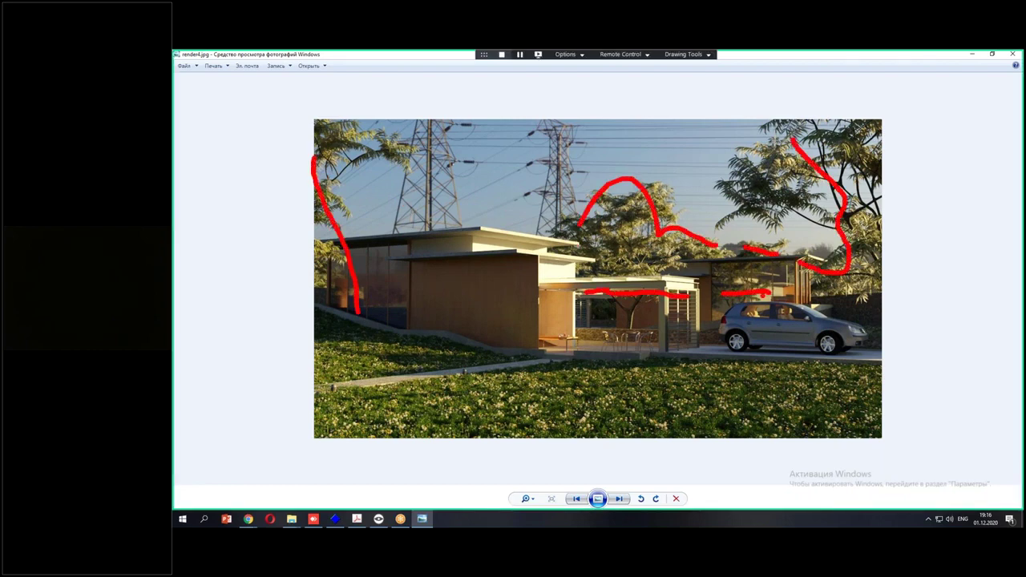
mouse_move(449, 264)
mouse_down()
mouse_move(814, 250)
mouse_move(486, 280)
mouse_up()
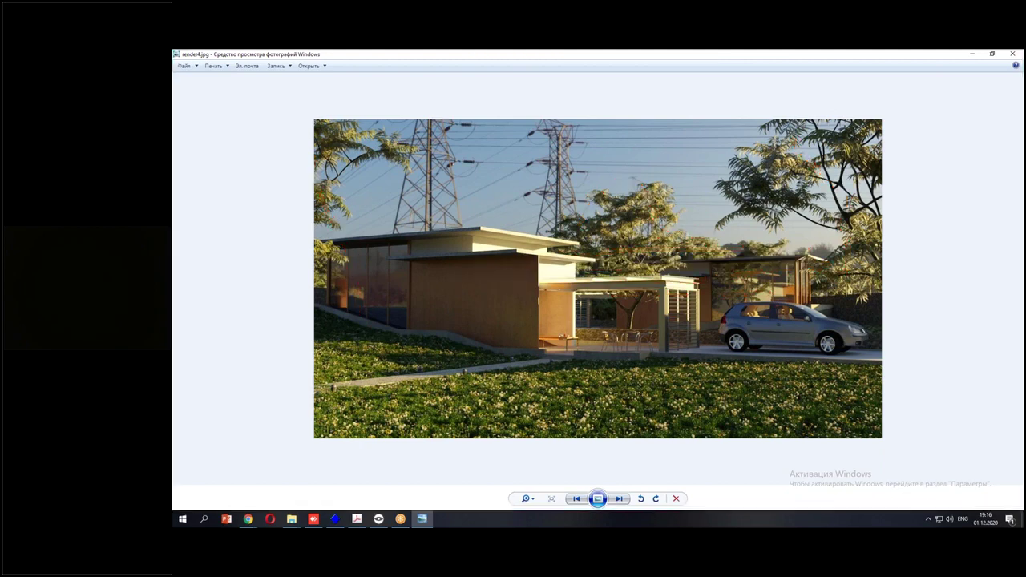
click(1013, 54)
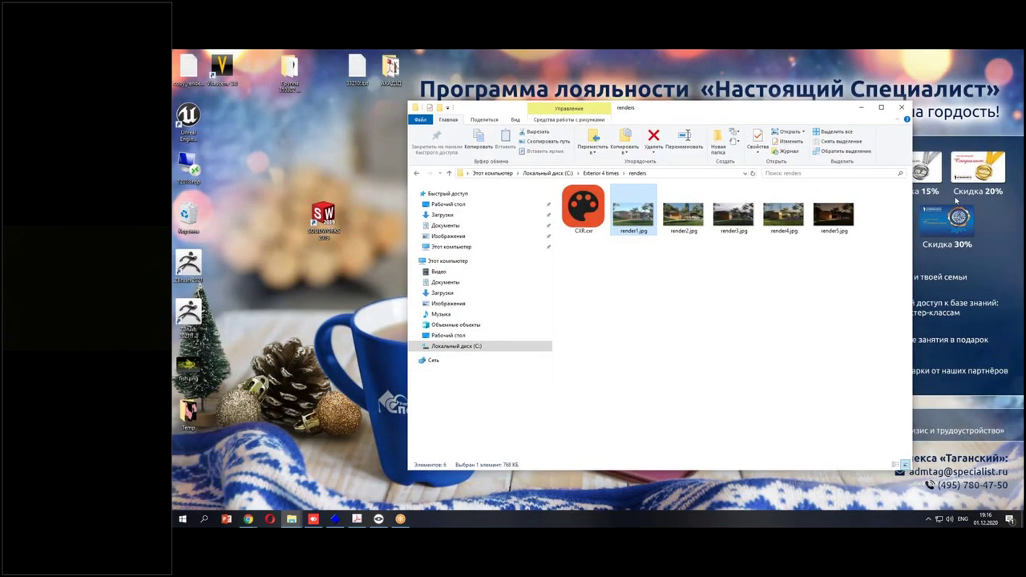
Search the installed programs for "3ds" and launch the matching application.
click(956, 224)
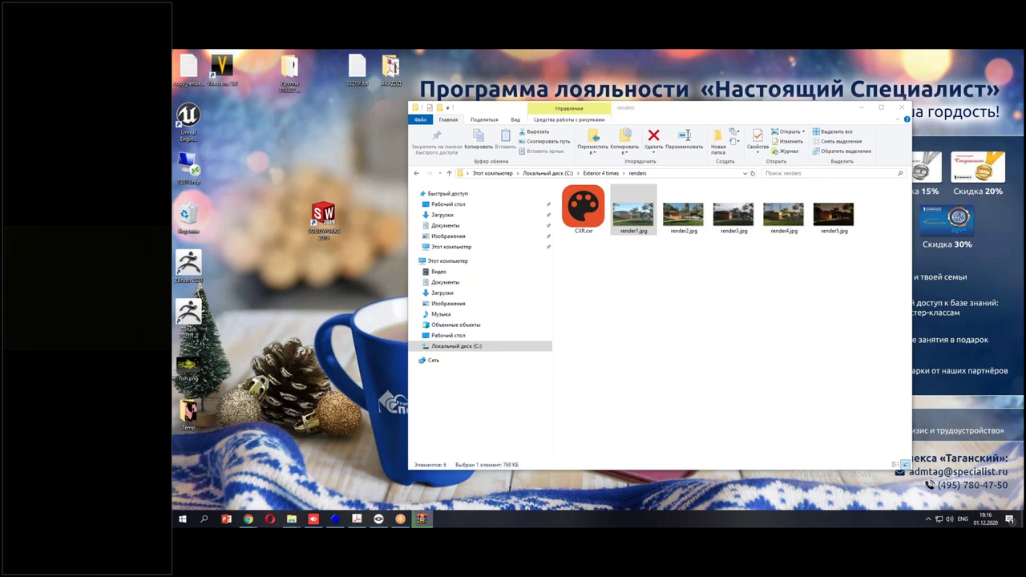
click(181, 521)
text(3ds)
key(Return)
click(858, 288)
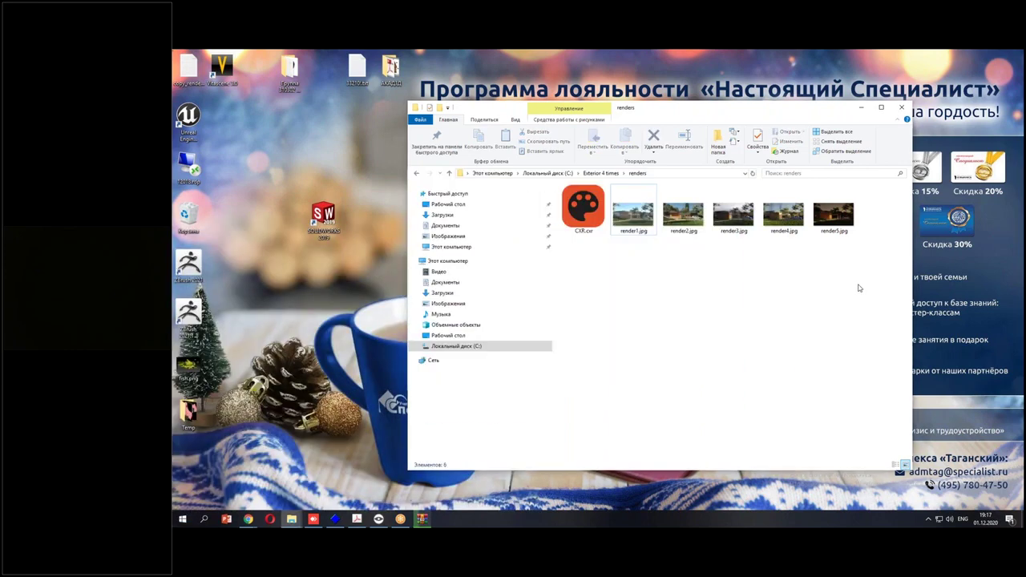
drag(684, 266, 888, 189)
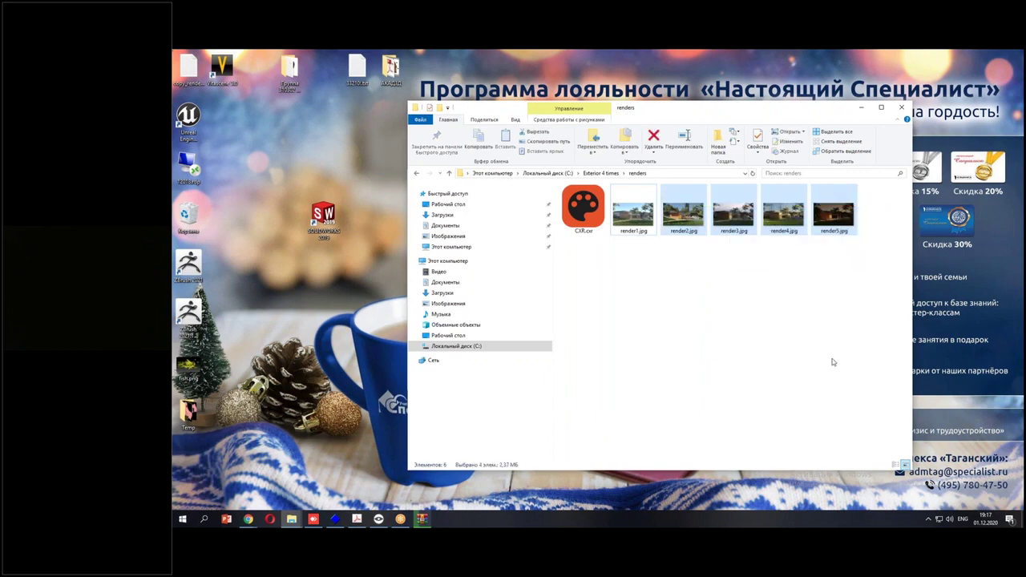
click(579, 208)
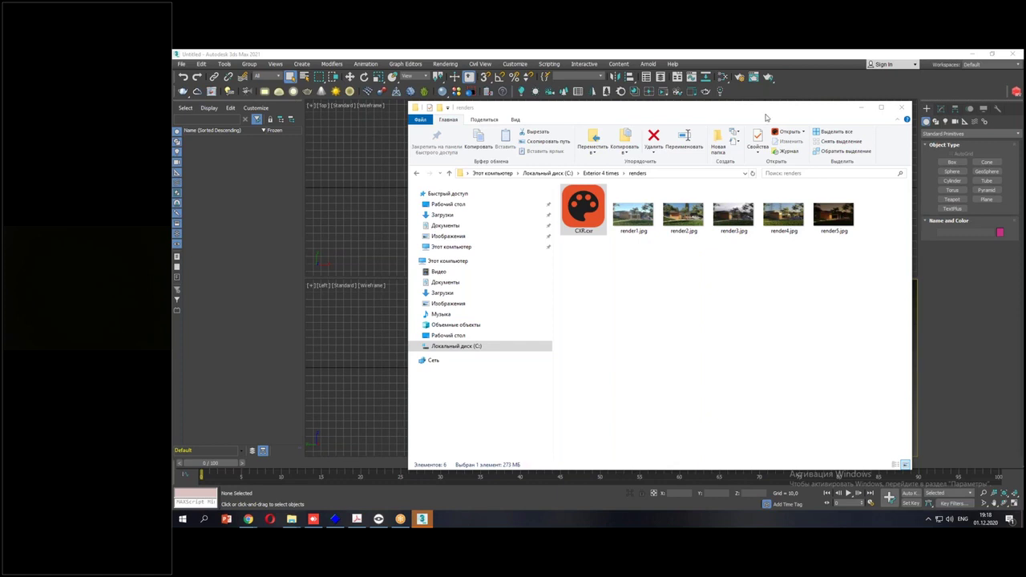
Switch to 3ds Max and open the recent scene Exterior.max from the Exterior 4 times folder.
click(818, 64)
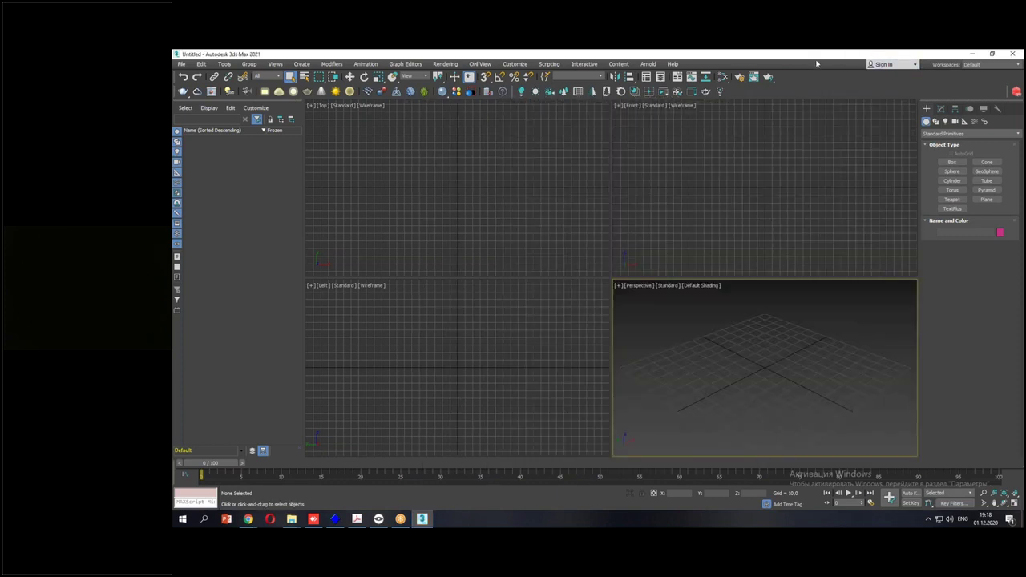
click(182, 63)
mouse_move(222, 110)
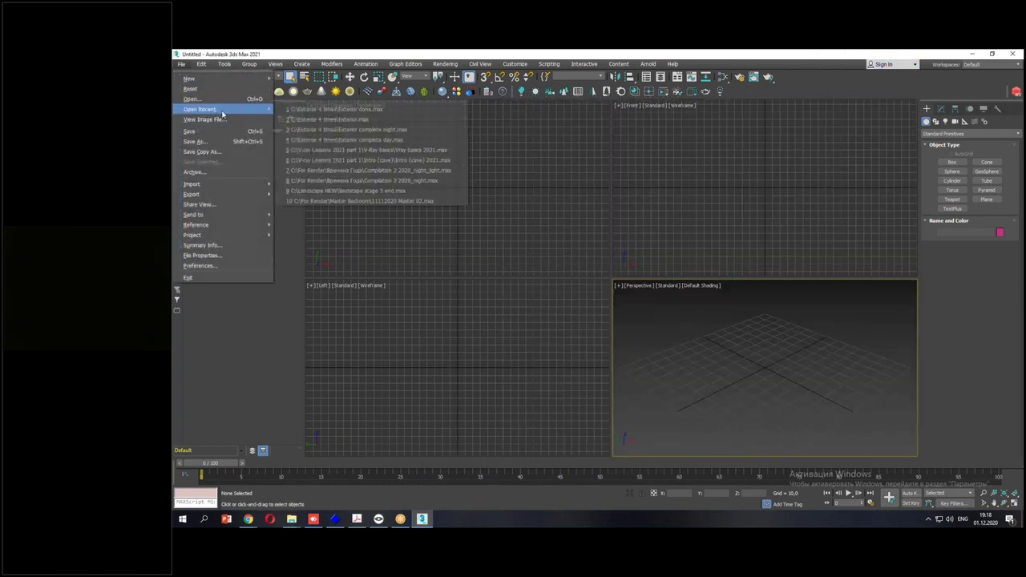
click(341, 118)
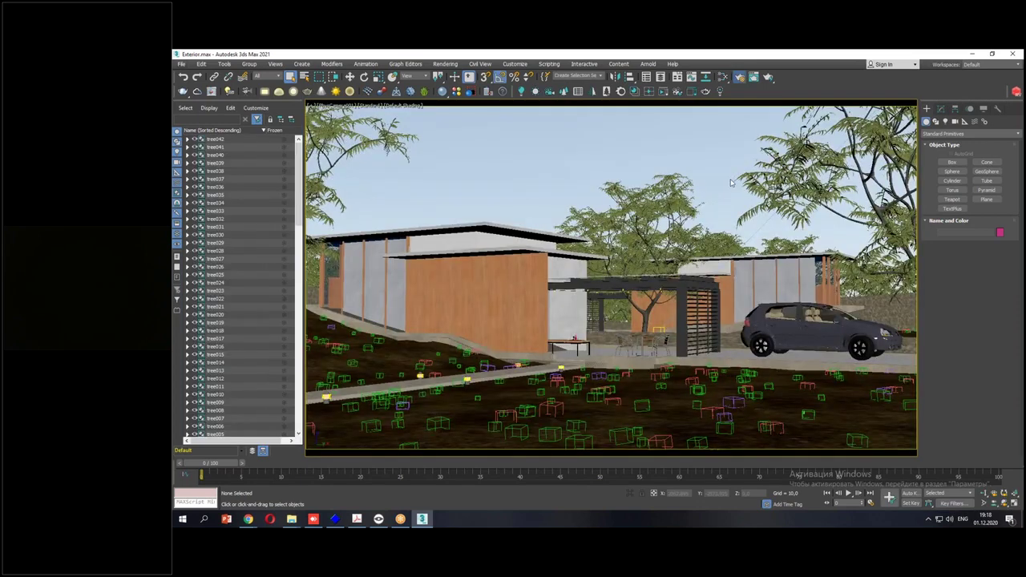
Show the Corona scene render settings, enable the direct visibility override, and circle its map slot with temporary annotation strokes.
click(739, 78)
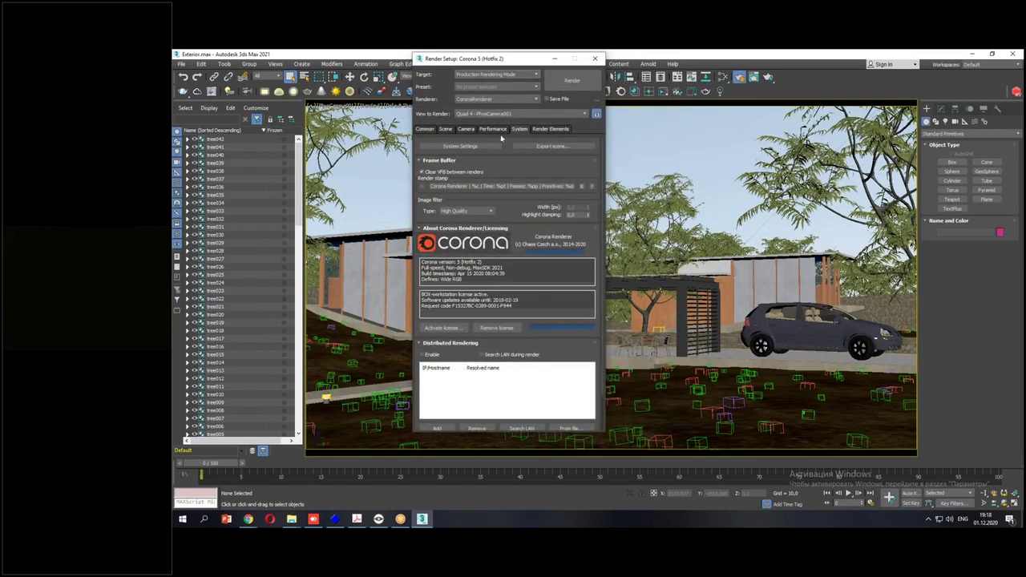
click(444, 129)
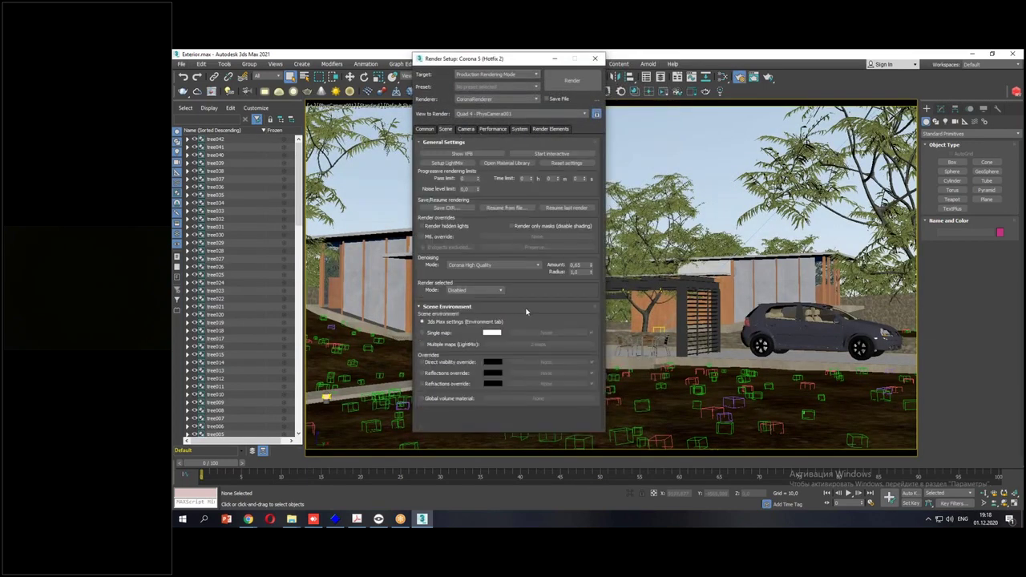
mouse_move(417, 368)
mouse_down()
mouse_move(566, 368)
mouse_move(609, 348)
mouse_move(408, 350)
mouse_move(408, 368)
mouse_up()
key(Escape)
click(422, 362)
mouse_move(513, 363)
mouse_down()
mouse_move(578, 357)
mouse_move(521, 372)
mouse_move(487, 361)
mouse_up()
mouse_move(577, 344)
mouse_down()
mouse_move(585, 374)
mouse_move(613, 362)
mouse_up()
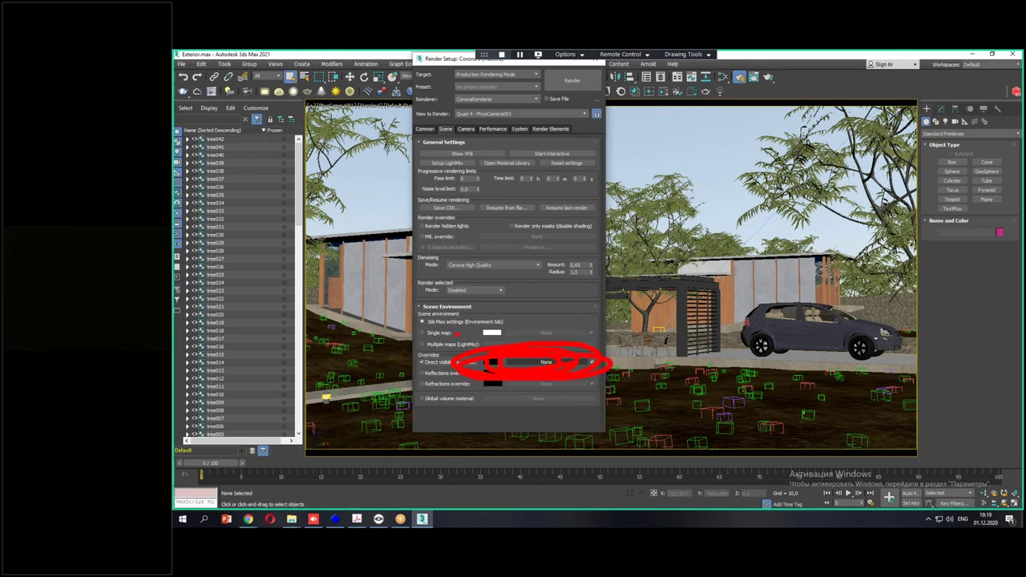
key(Escape)
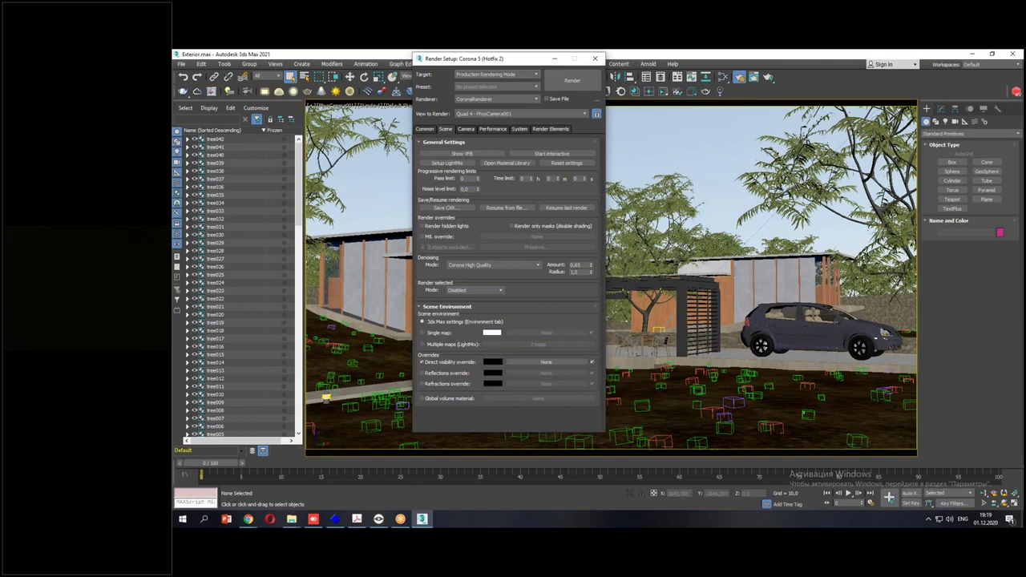
Outline the direct visibility override's map slot temporarily, turn the override off, and close the render setup.
mouse_move(507, 369)
mouse_down()
mouse_move(575, 358)
mouse_move(587, 366)
mouse_move(529, 374)
mouse_up()
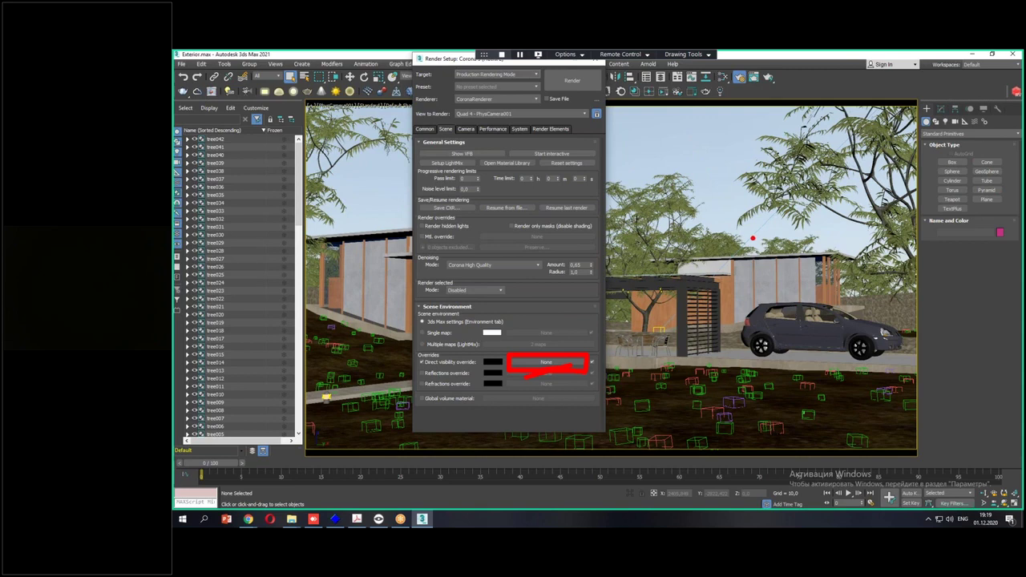
click(450, 363)
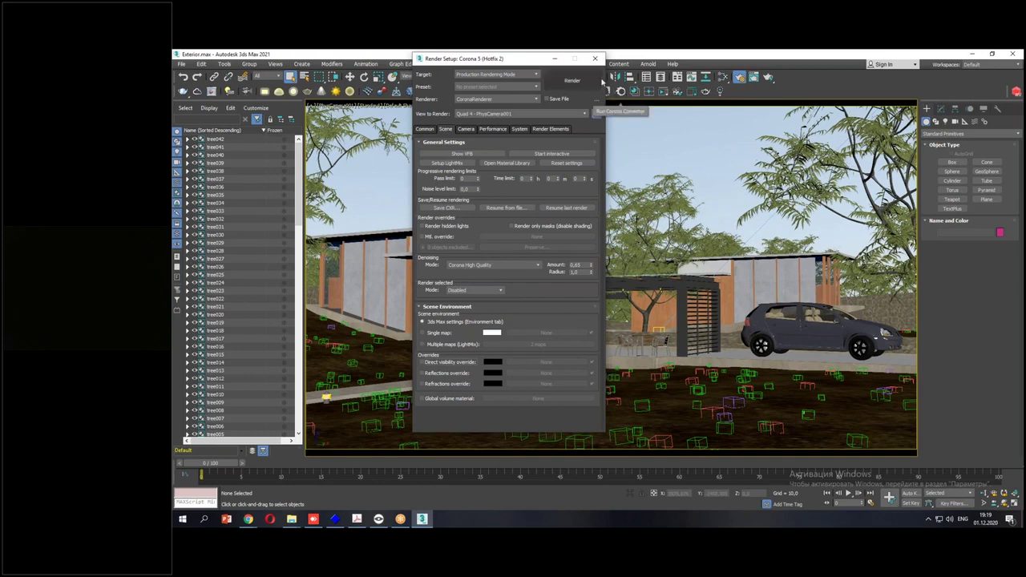
drag(444, 63, 444, 108)
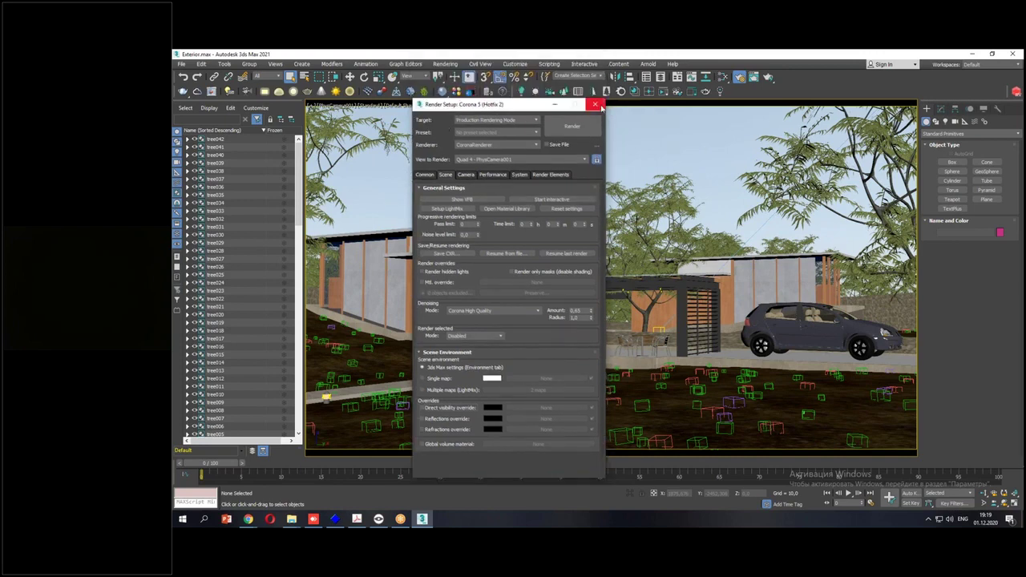
click(595, 105)
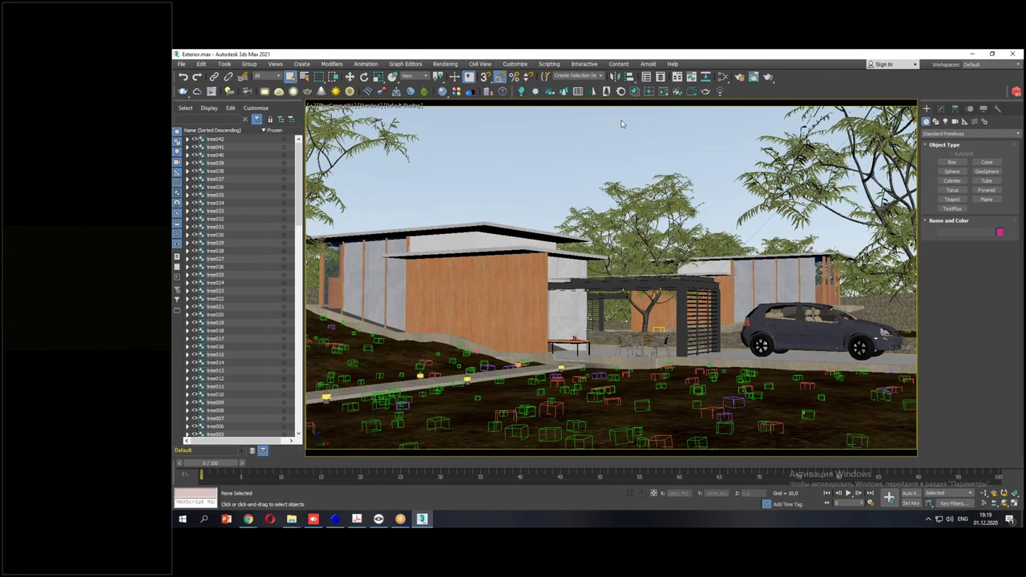
Inspect the scene files and the renders and hdrs subfolders in Exterior 4 times, without opening another scene.
click(182, 64)
click(194, 98)
click(597, 300)
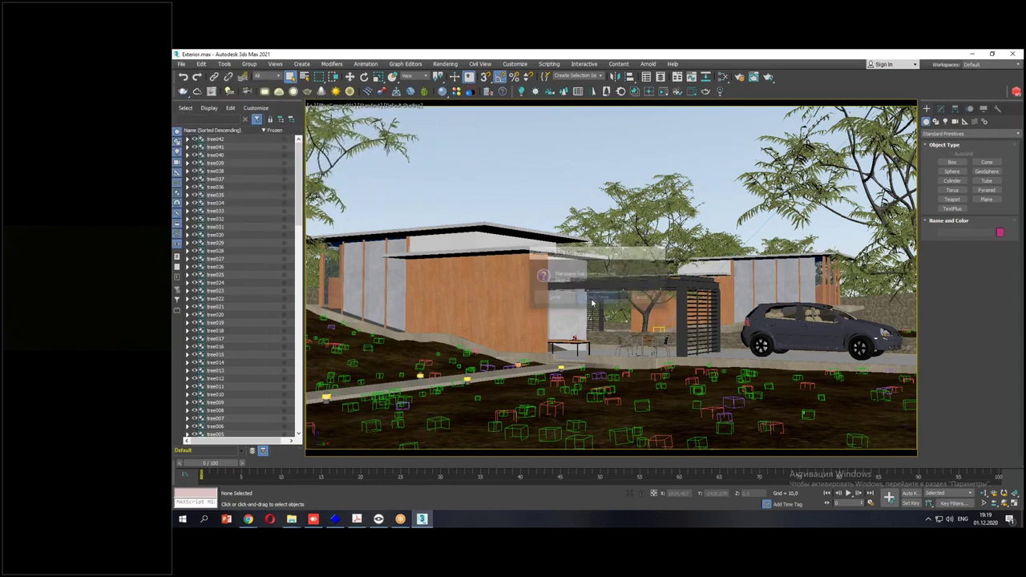
click(457, 152)
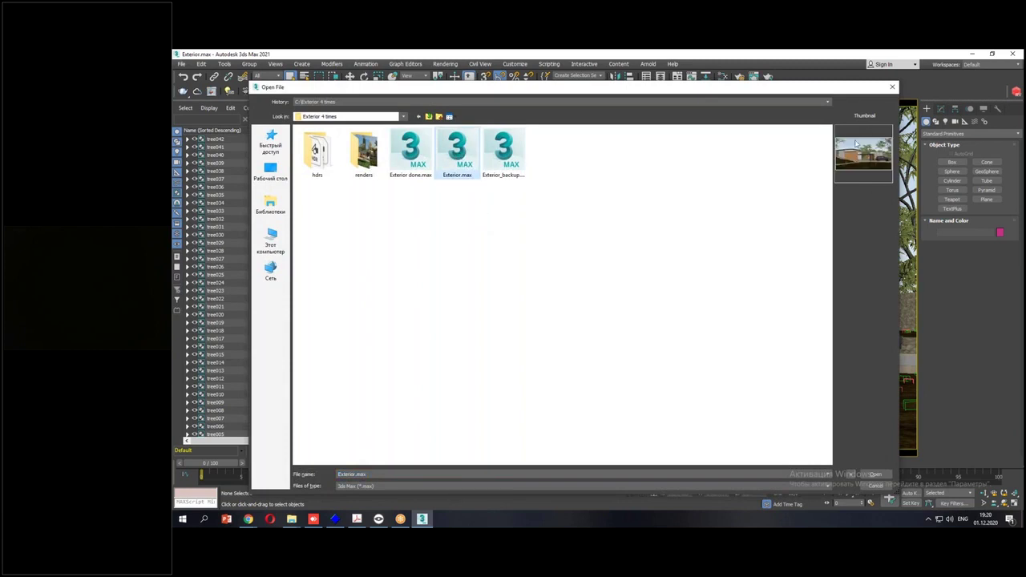
click(417, 170)
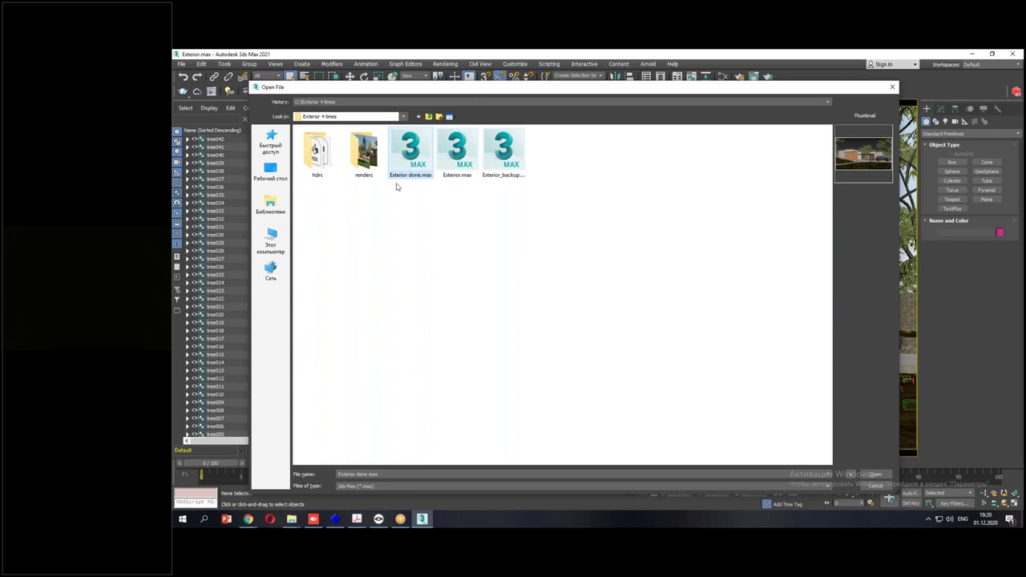
double_click(364, 153)
click(429, 119)
double_click(379, 165)
click(429, 119)
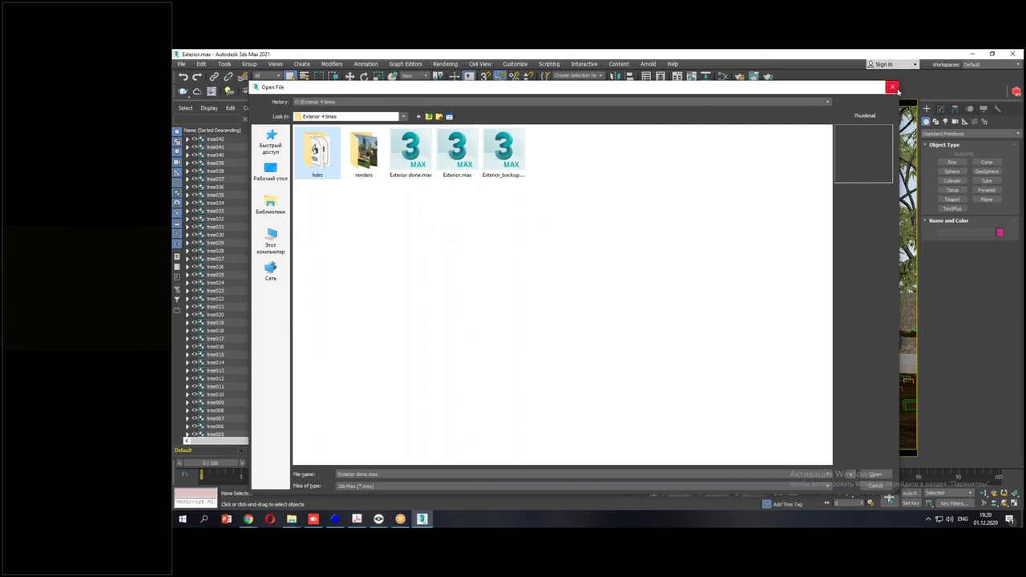
click(892, 87)
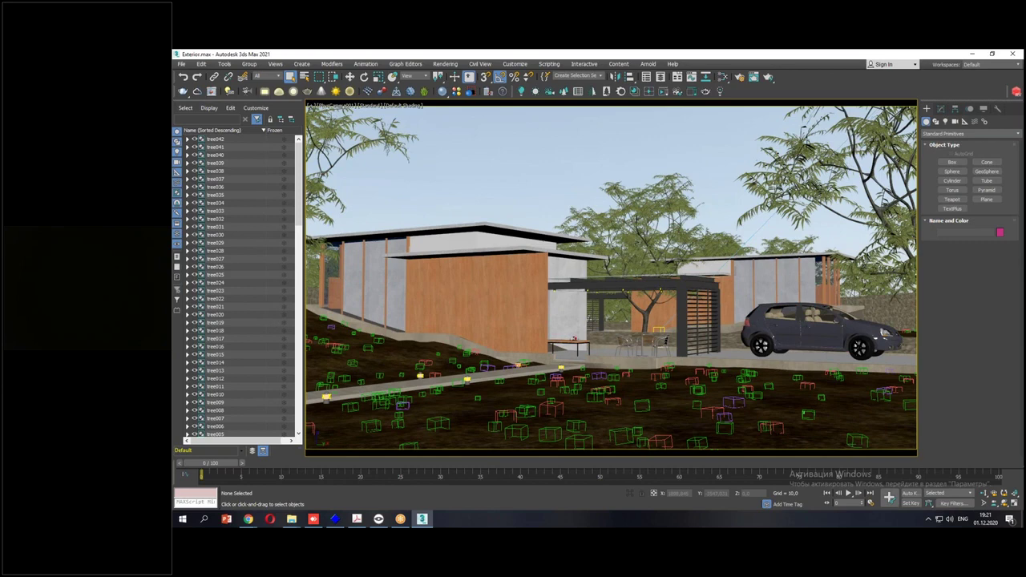
Switch to Chrome, view the YouTube lesson "3ds max СУПЕРПРОСТО: Ландшафт часть 3 - озеленение", skipping the Premium offer, and close the page.
click(249, 519)
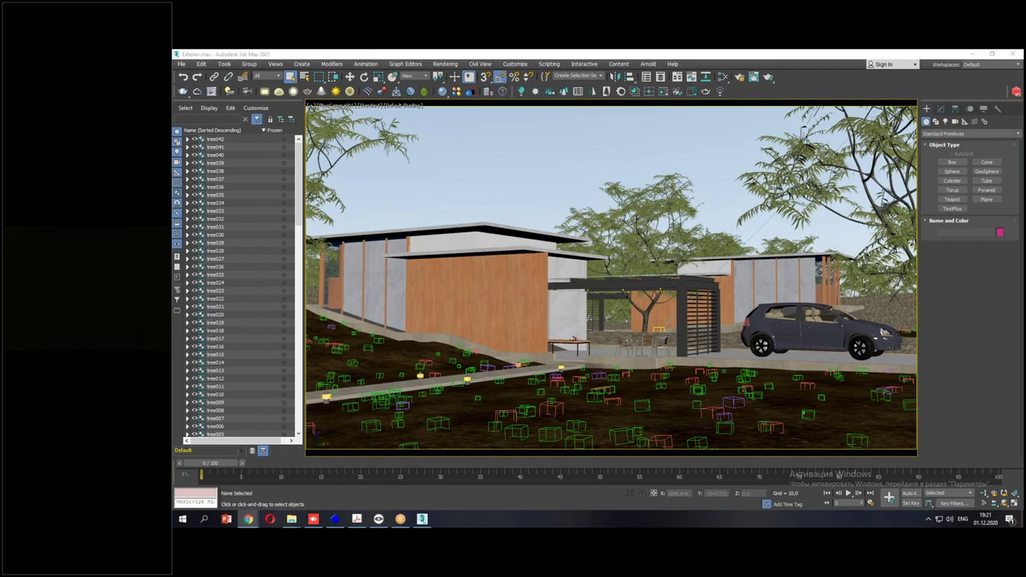
key(alt+shift)
key(alt+Tab)
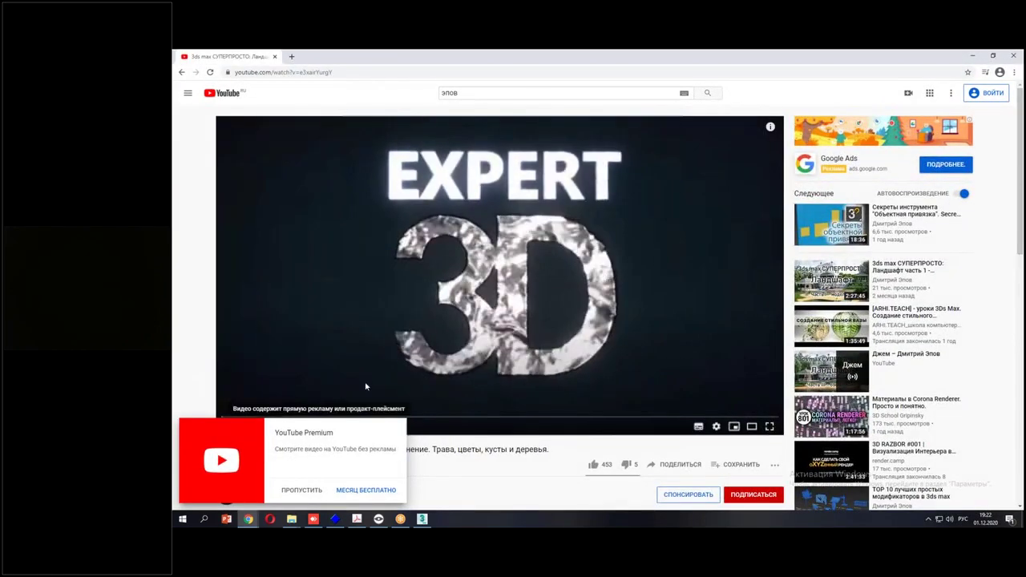
click(301, 496)
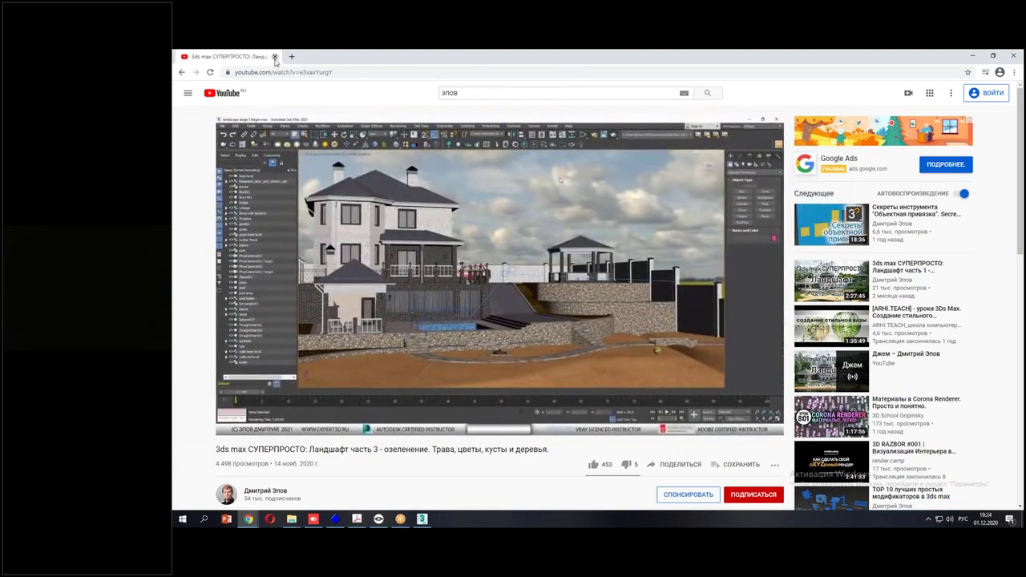
click(275, 57)
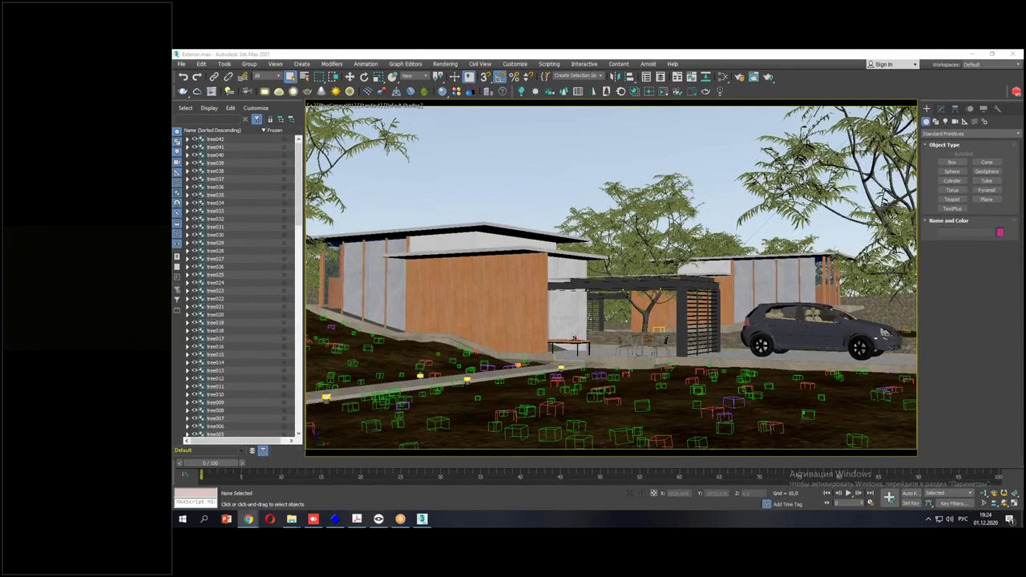